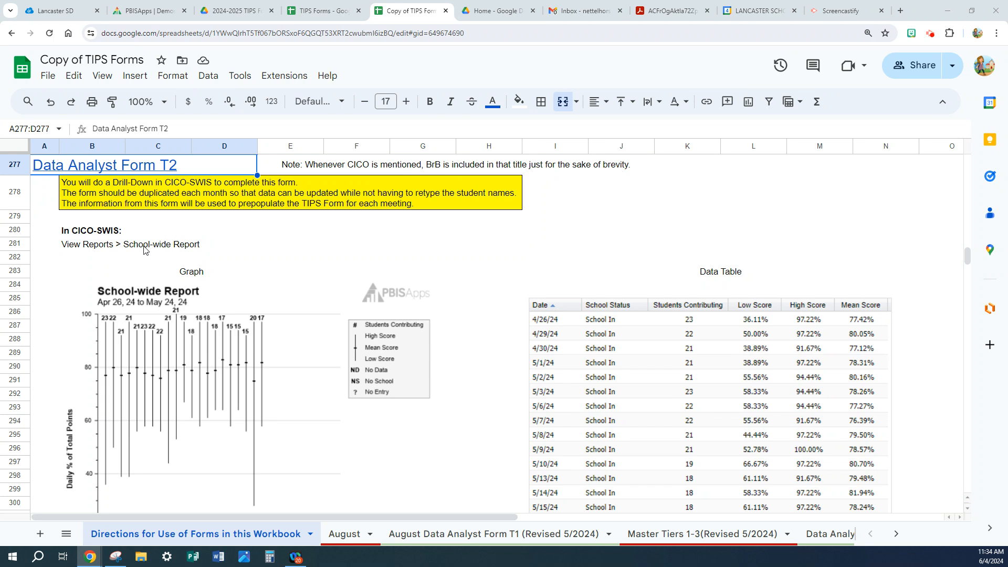
Review the School-wide Report graph and data table with the instructions for Date Range, Possible Data Days and Range of Students in CICO.
{"action": "scroll", "coordinate": [144, 250], "scroll_direction": "down", "scroll_amount": 1}
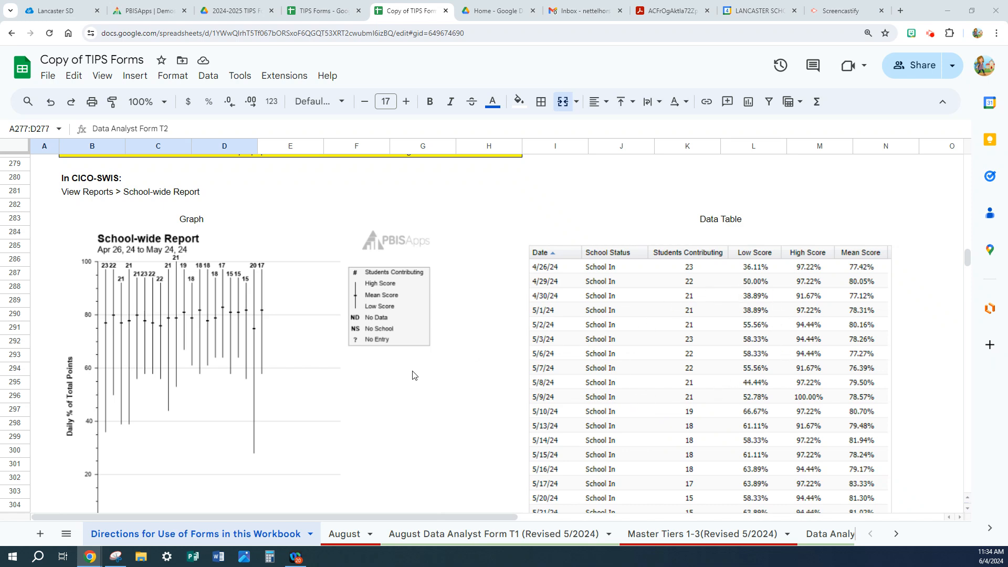
{"action": "scroll", "coordinate": [412, 375], "scroll_direction": "down", "scroll_amount": 1}
{"action": "scroll", "coordinate": [412, 375], "scroll_direction": "down", "scroll_amount": 2}
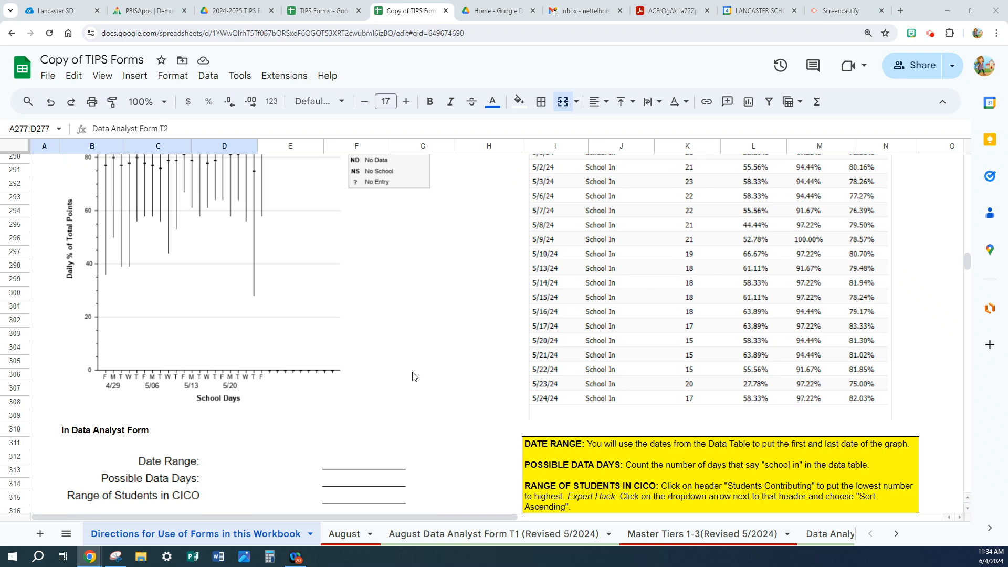
{"action": "scroll", "coordinate": [413, 375], "scroll_direction": "down", "scroll_amount": 1}
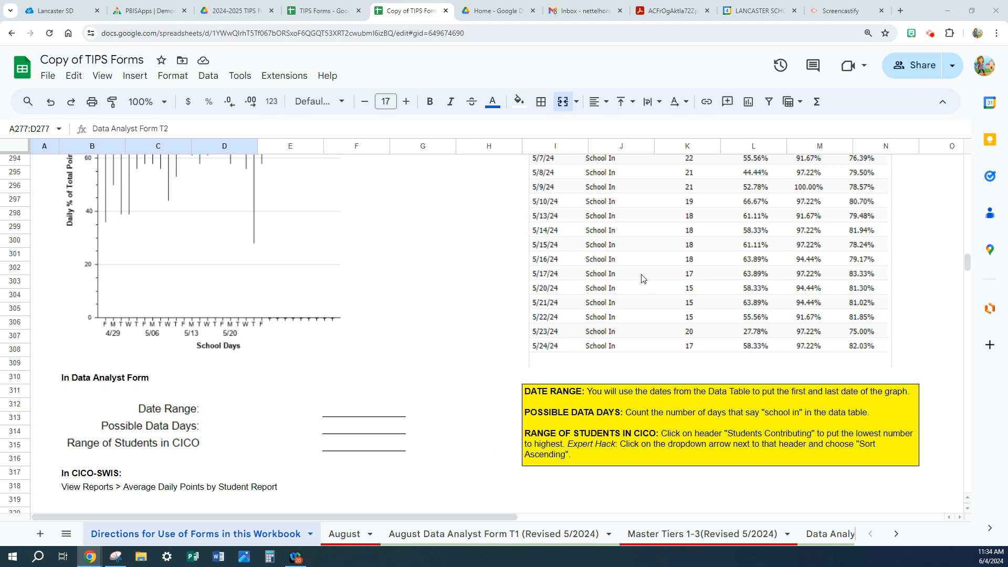
{"action": "scroll", "coordinate": [632, 292], "scroll_direction": "up", "scroll_amount": 2}
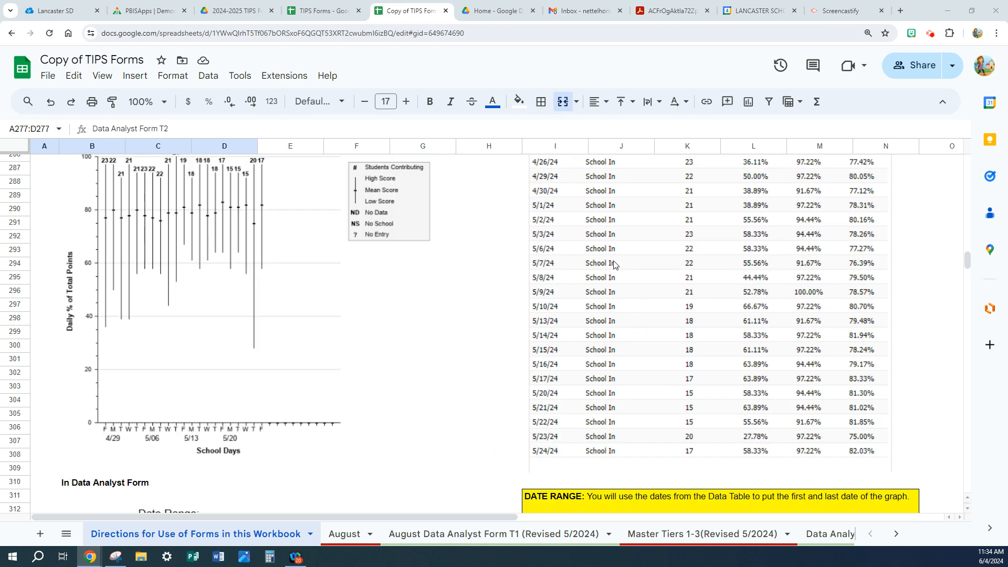
{"action": "scroll", "coordinate": [614, 265], "scroll_direction": "up", "scroll_amount": 1}
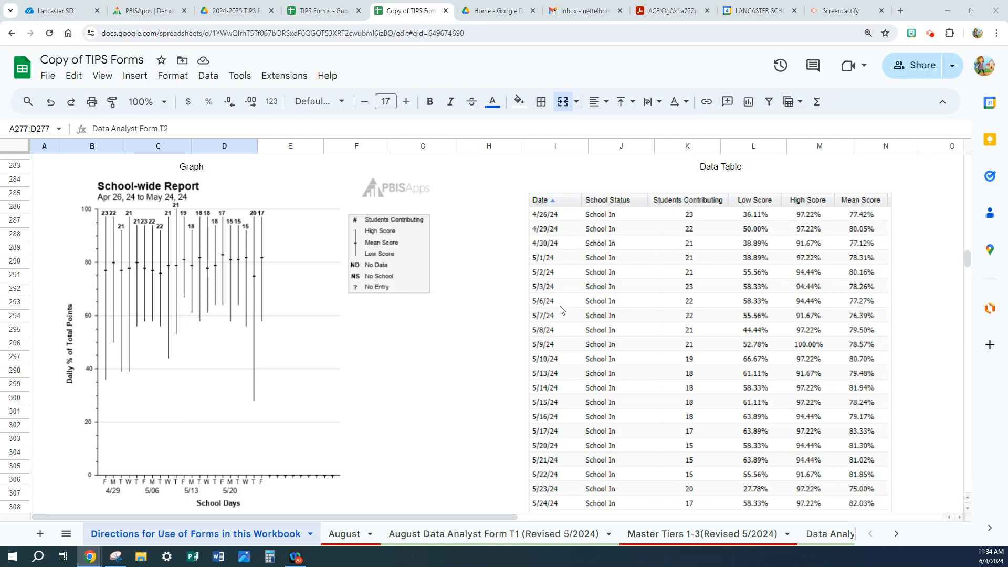
{"action": "scroll", "coordinate": [563, 314], "scroll_direction": "down", "scroll_amount": 2}
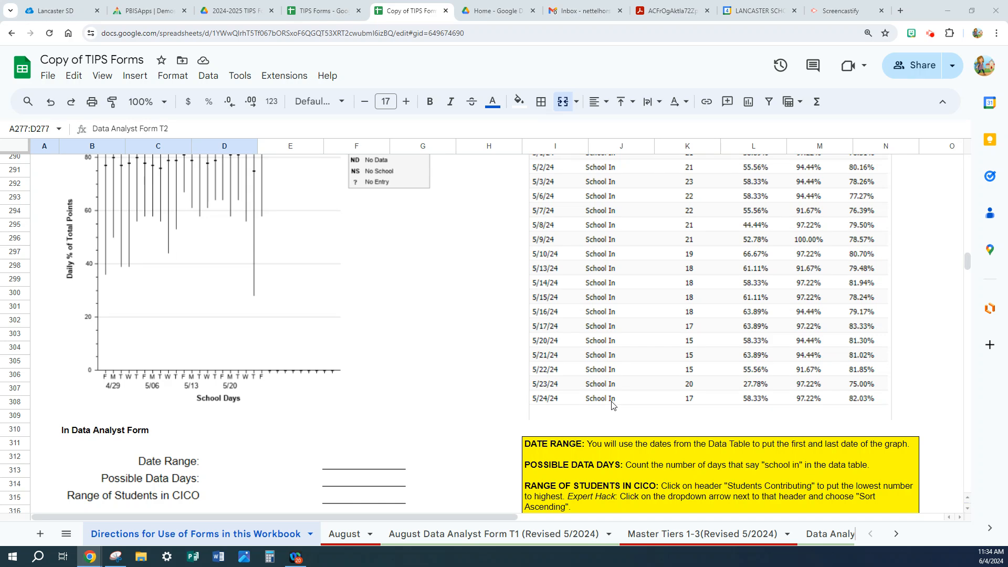
{"action": "scroll", "coordinate": [597, 210], "scroll_direction": "up", "scroll_amount": 2}
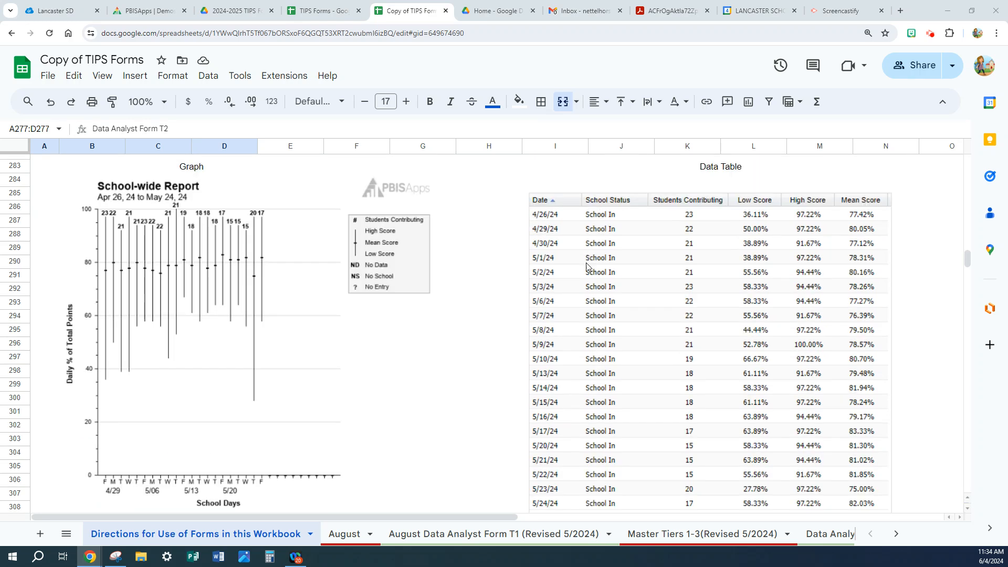
{"action": "scroll", "coordinate": [587, 268], "scroll_direction": "down", "scroll_amount": 3}
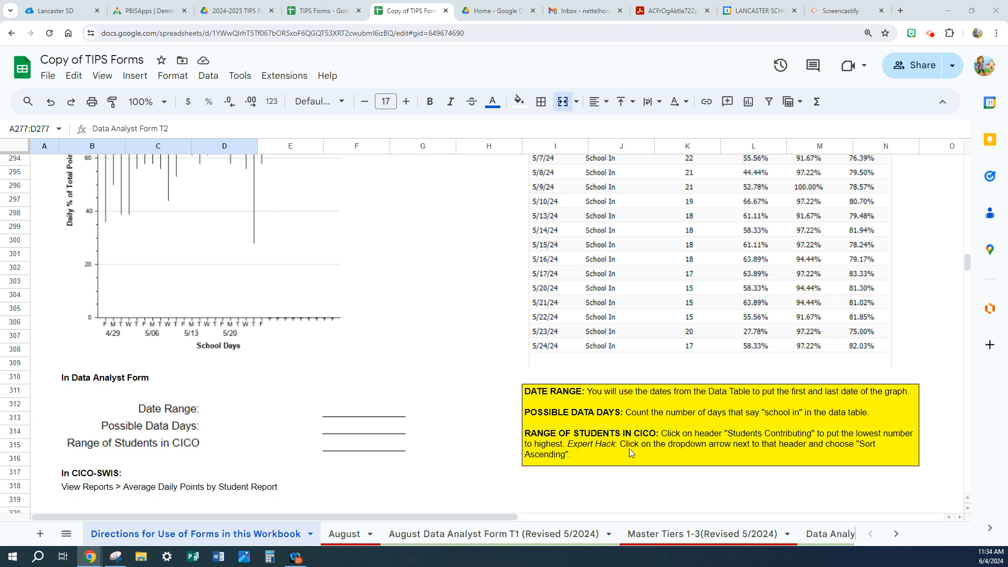
{"action": "scroll", "coordinate": [612, 398], "scroll_direction": "up", "scroll_amount": 3}
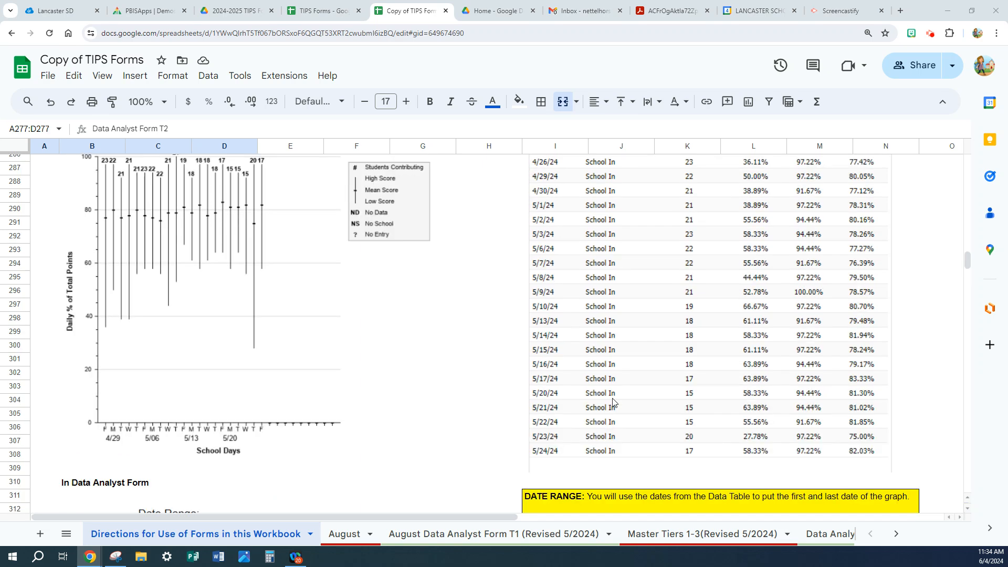
{"action": "scroll", "coordinate": [650, 277], "scroll_direction": "up", "scroll_amount": 3}
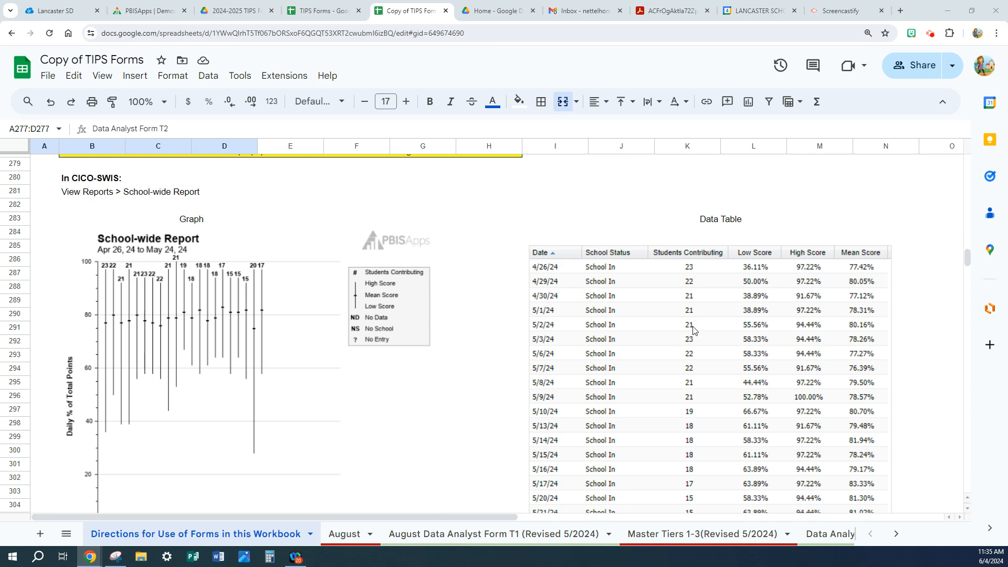
{"action": "scroll", "coordinate": [693, 271], "scroll_direction": "down", "scroll_amount": 4}
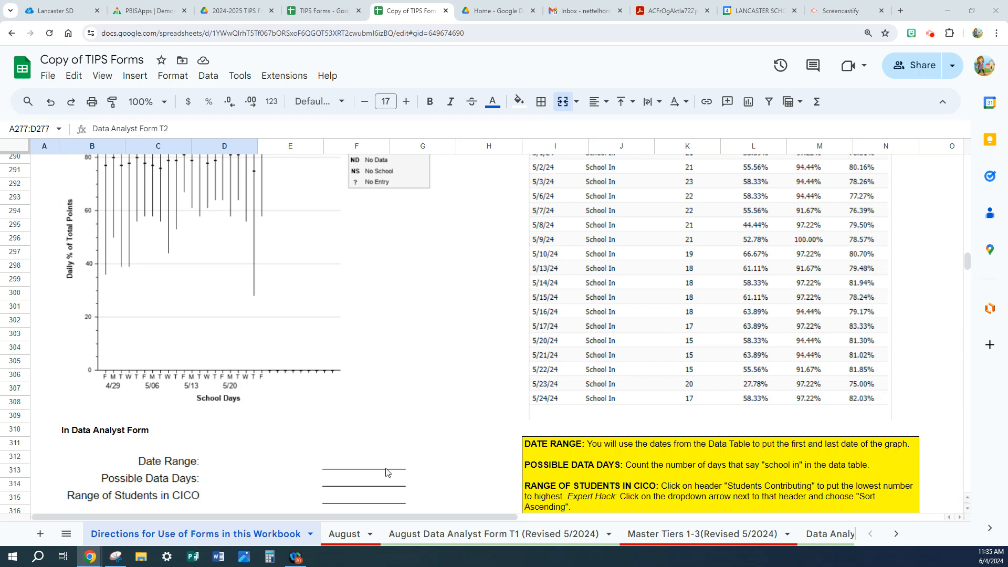
{"action": "scroll", "coordinate": [389, 472], "scroll_direction": "down", "scroll_amount": 1}
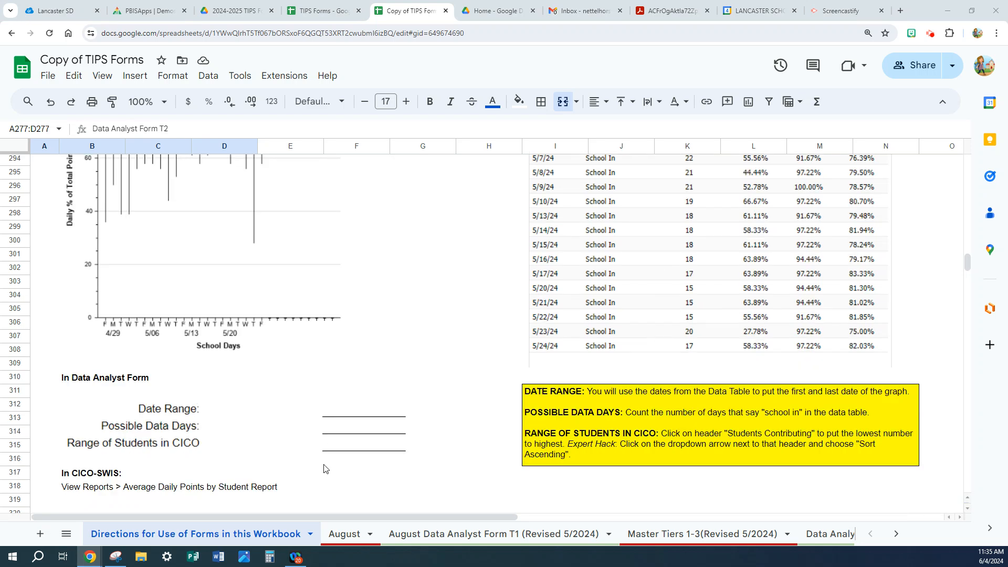
Compare the Average Daily Points by Student Report with the Data Analyst Form's student columns and their New Referral, Days with Data and Student Goal instructions.
{"action": "scroll", "coordinate": [308, 475], "scroll_direction": "down", "scroll_amount": 2}
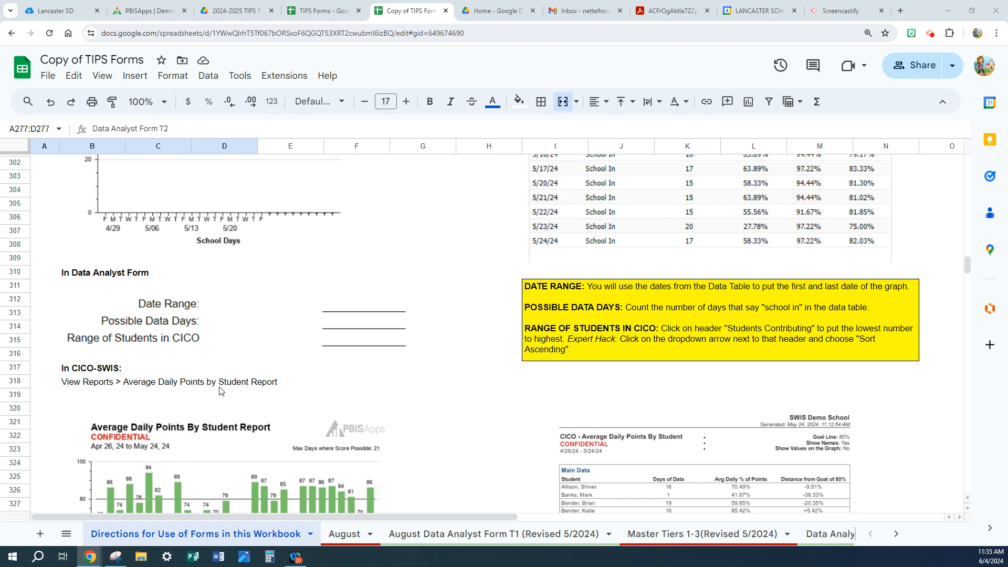
{"action": "scroll", "coordinate": [220, 387], "scroll_direction": "down", "scroll_amount": 5}
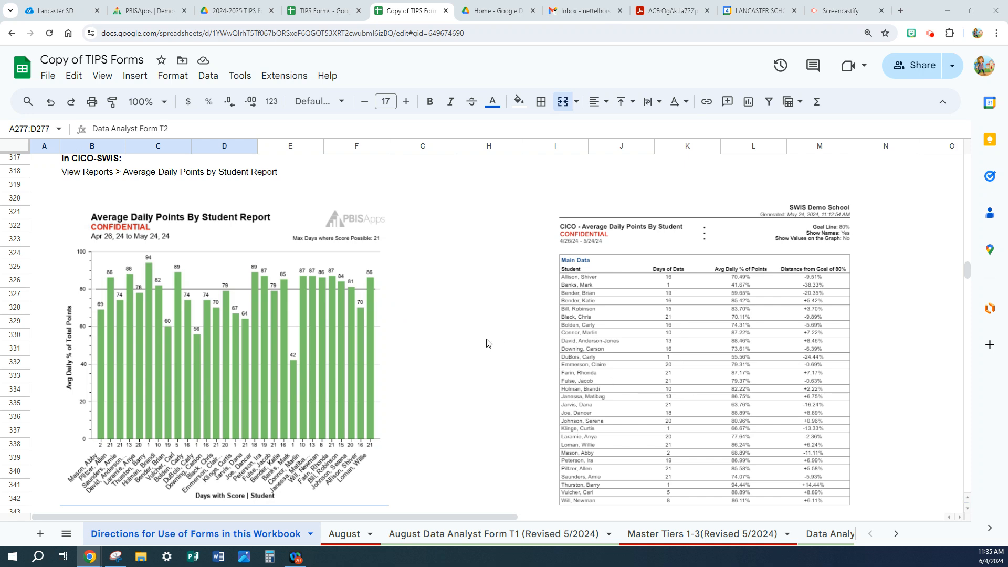
{"action": "scroll", "coordinate": [486, 344], "scroll_direction": "down", "scroll_amount": 3}
{"action": "scroll", "coordinate": [486, 344], "scroll_direction": "down", "scroll_amount": 2}
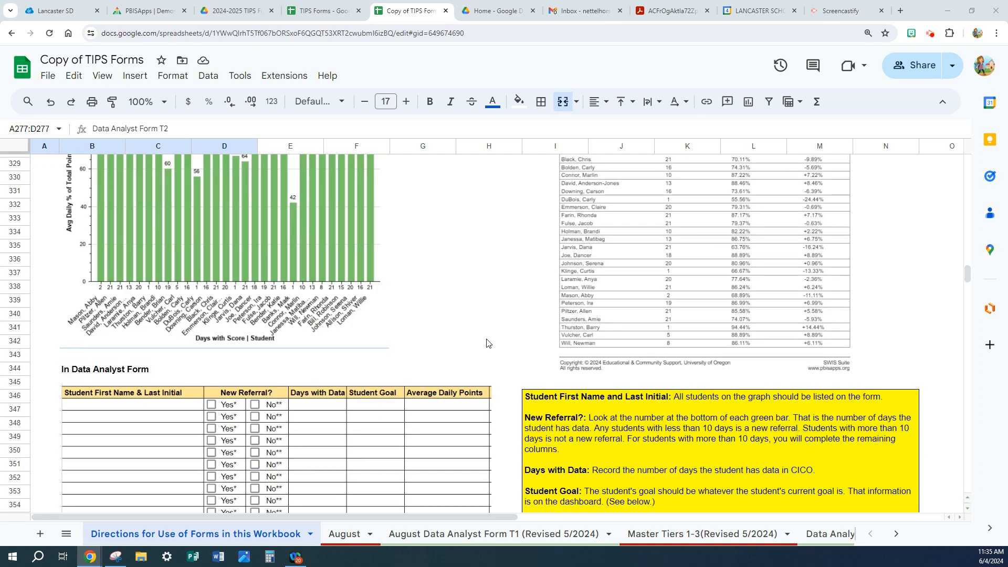
{"action": "scroll", "coordinate": [487, 344], "scroll_direction": "down", "scroll_amount": 2}
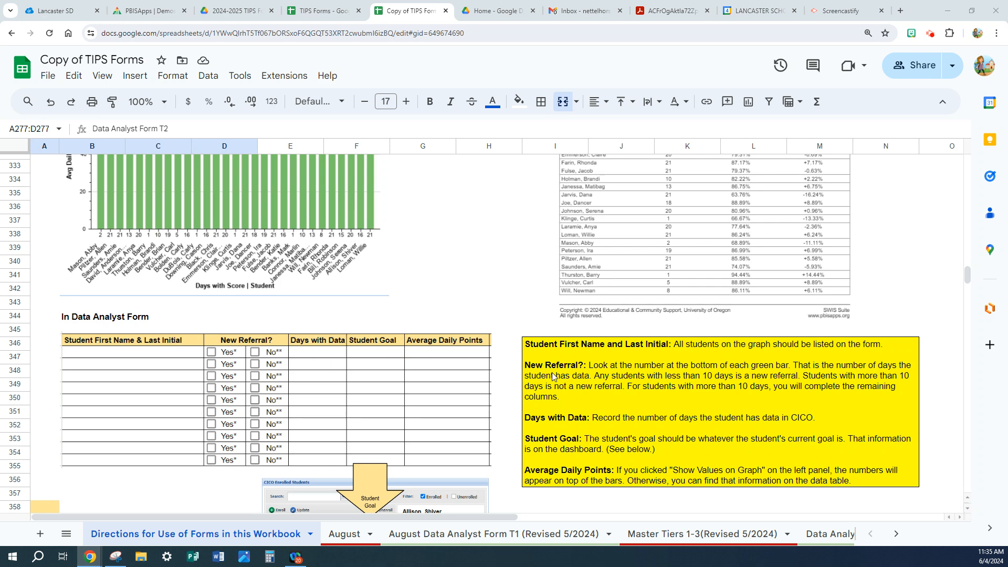
{"action": "scroll", "coordinate": [607, 374], "scroll_direction": "up", "scroll_amount": 4}
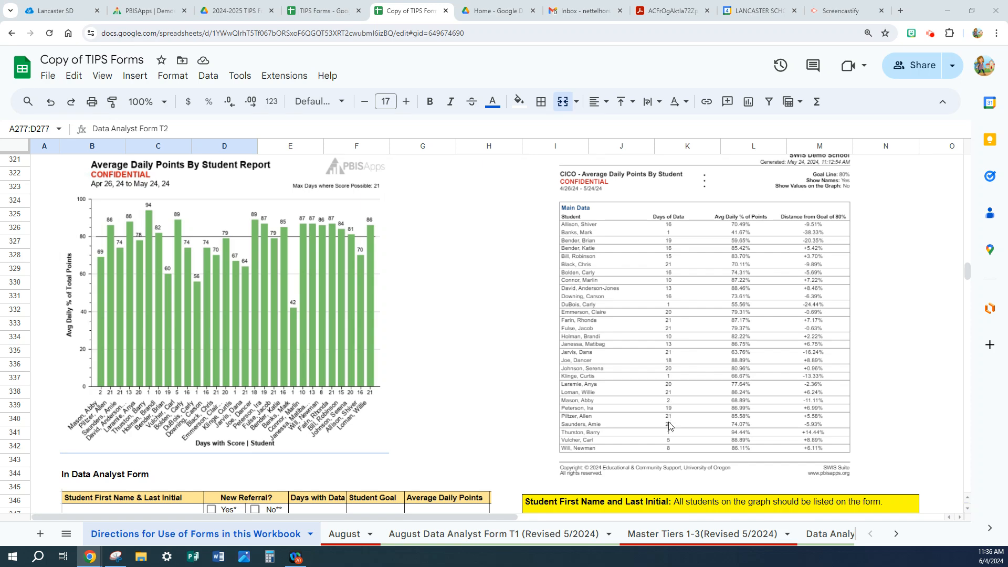
{"action": "scroll", "coordinate": [636, 345], "scroll_direction": "down", "scroll_amount": 2}
{"action": "scroll", "coordinate": [635, 342], "scroll_direction": "down", "scroll_amount": 2}
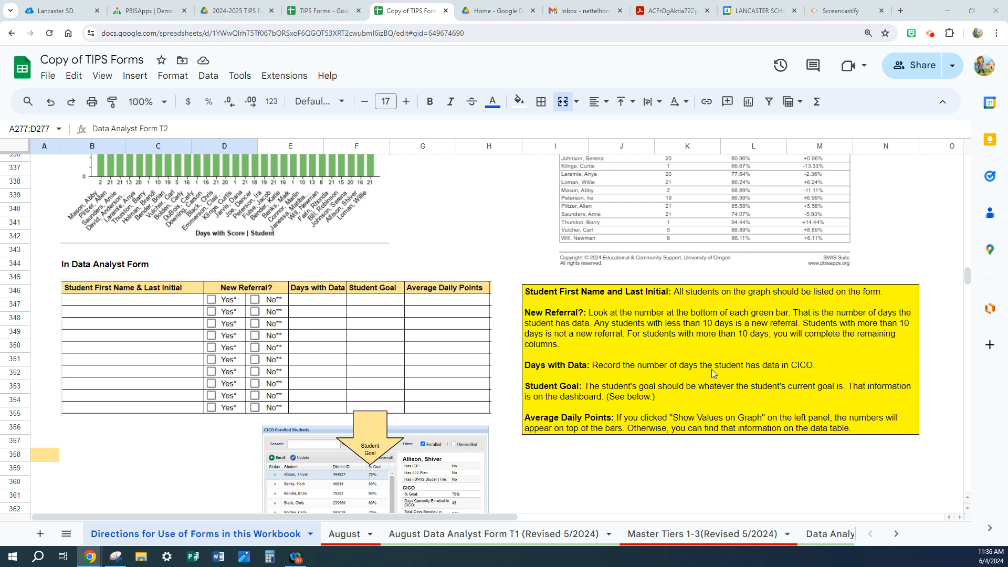
{"action": "scroll", "coordinate": [712, 371], "scroll_direction": "up", "scroll_amount": 3}
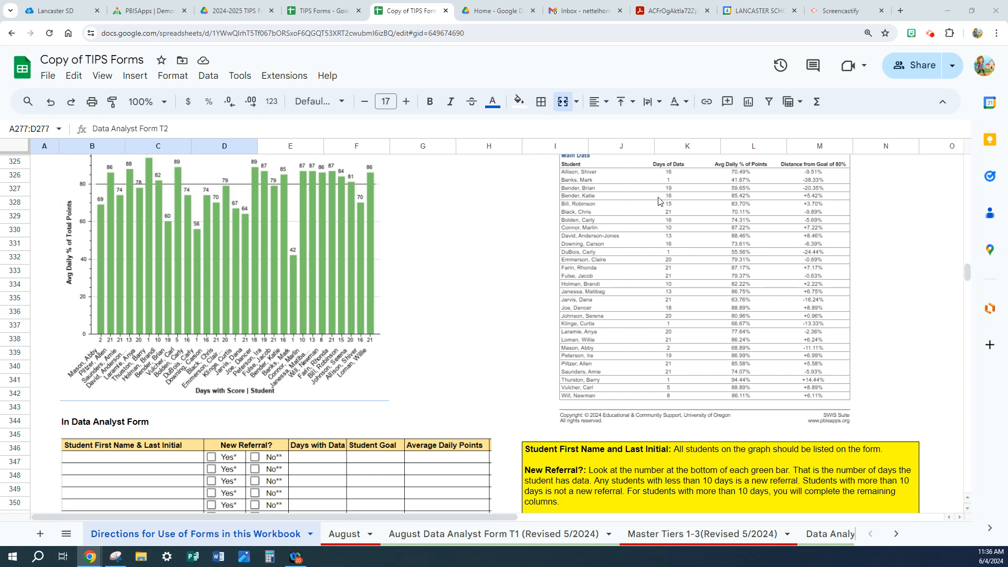
{"action": "scroll", "coordinate": [656, 304], "scroll_direction": "down", "scroll_amount": 3}
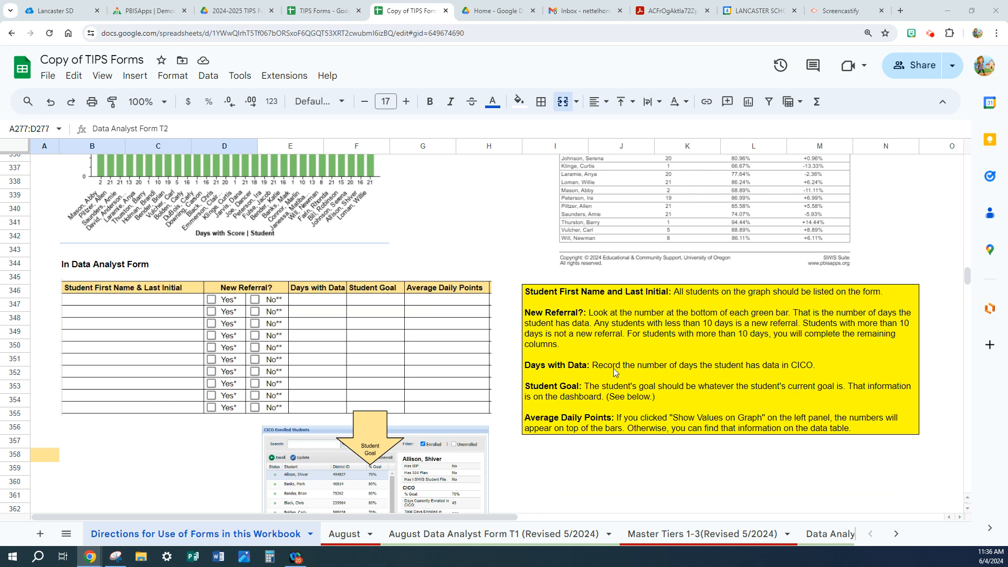
{"action": "scroll", "coordinate": [363, 483], "scroll_direction": "down", "scroll_amount": 2}
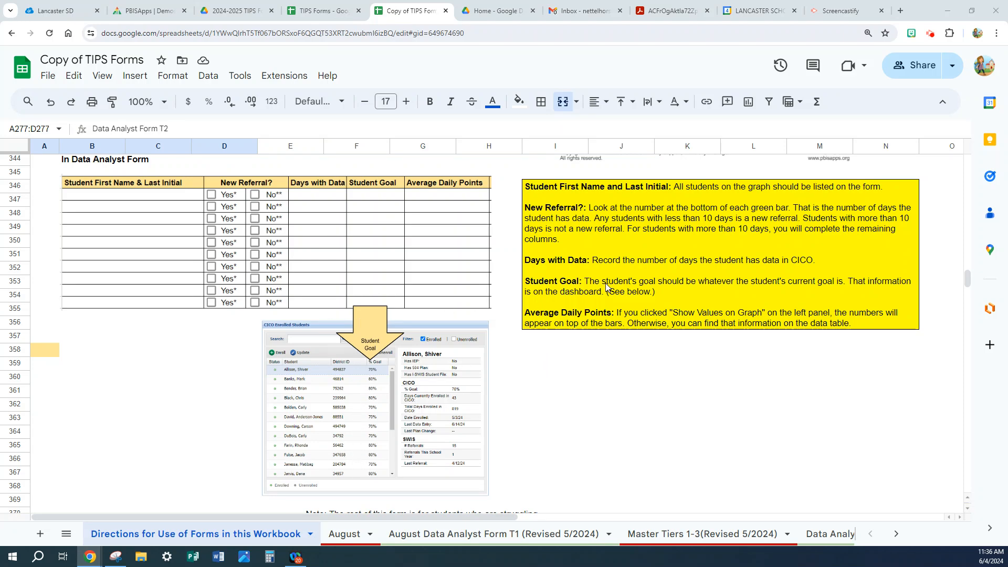
{"action": "scroll", "coordinate": [606, 287], "scroll_direction": "up", "scroll_amount": 2}
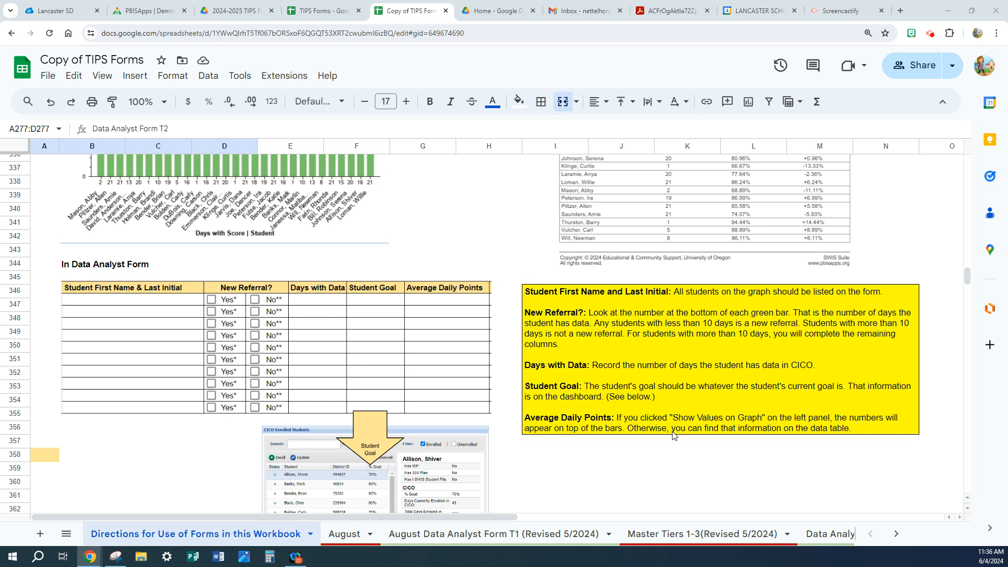
{"action": "scroll", "coordinate": [629, 362], "scroll_direction": "up", "scroll_amount": 2}
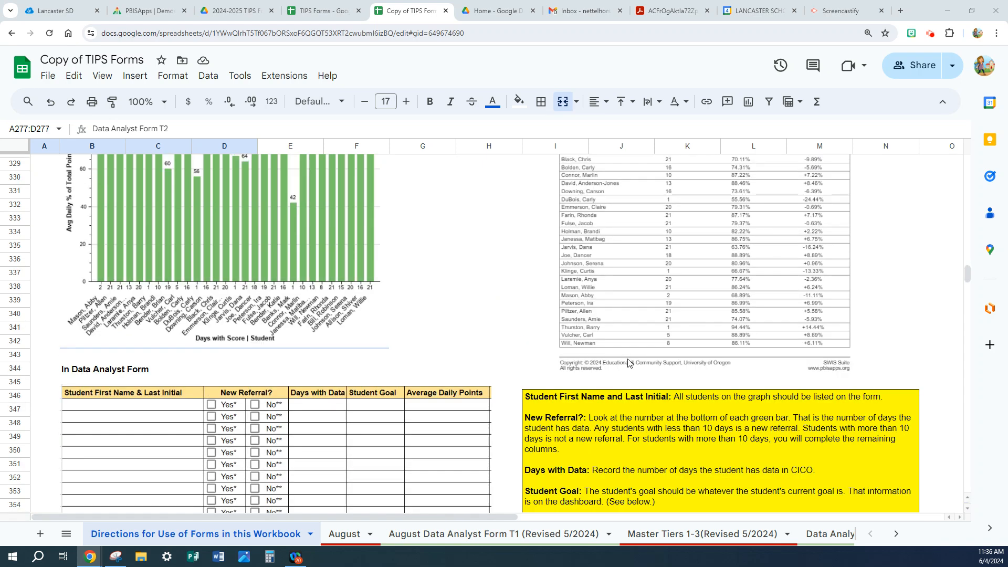
{"action": "scroll", "coordinate": [628, 362], "scroll_direction": "up", "scroll_amount": 3}
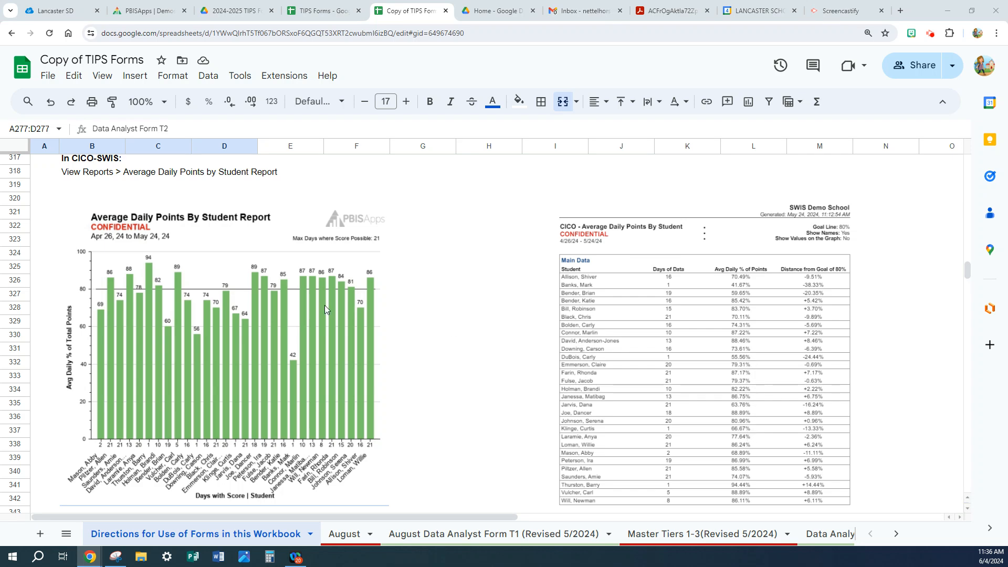
{"action": "scroll", "coordinate": [402, 347], "scroll_direction": "down", "scroll_amount": 3}
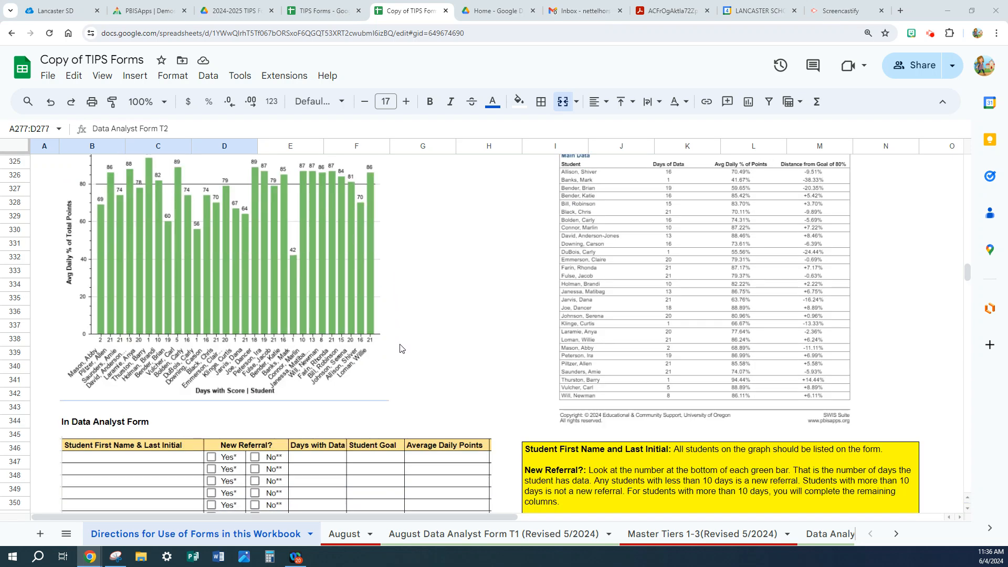
Examine the Individual Student Count and Individual Student Period reports, with the instructions for the successful periods and Other Concerns table.
{"action": "scroll", "coordinate": [399, 348], "scroll_direction": "down", "scroll_amount": 6}
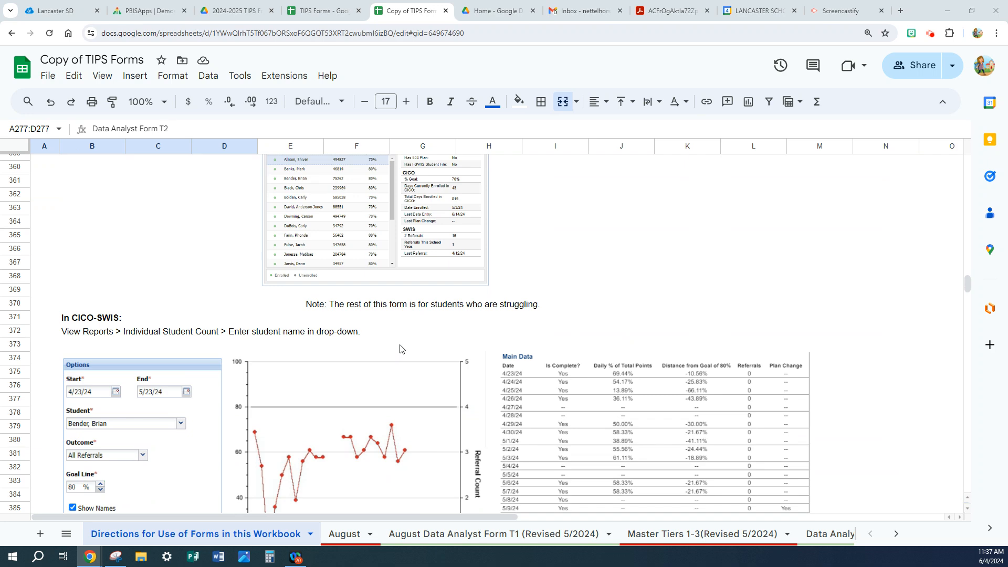
{"action": "scroll", "coordinate": [400, 349], "scroll_direction": "up", "scroll_amount": 2}
{"action": "scroll", "coordinate": [400, 350], "scroll_direction": "down", "scroll_amount": 2}
{"action": "scroll", "coordinate": [262, 327], "scroll_direction": "down", "scroll_amount": 1}
{"action": "scroll", "coordinate": [263, 327], "scroll_direction": "down", "scroll_amount": 1}
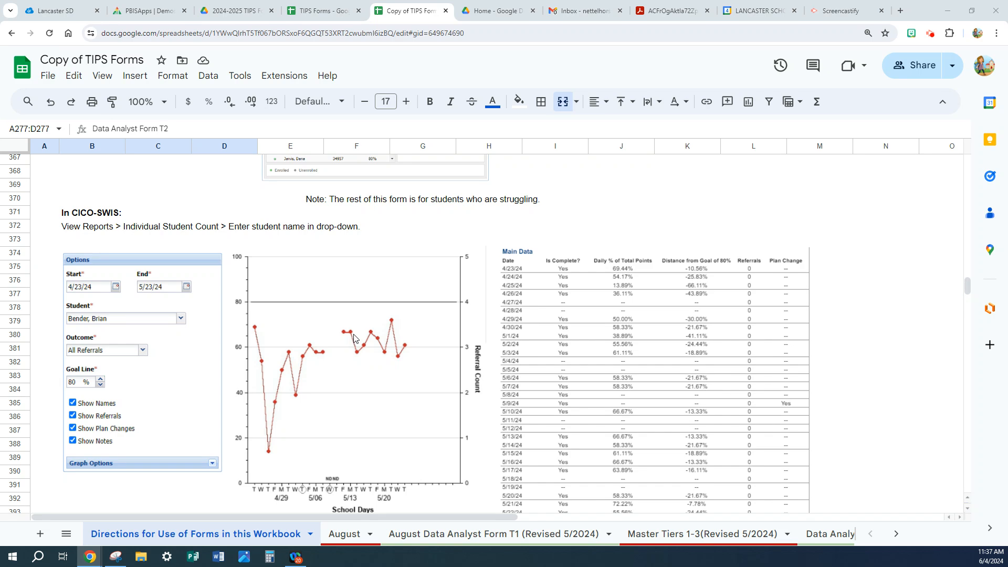
{"action": "scroll", "coordinate": [347, 350], "scroll_direction": "down", "scroll_amount": 5}
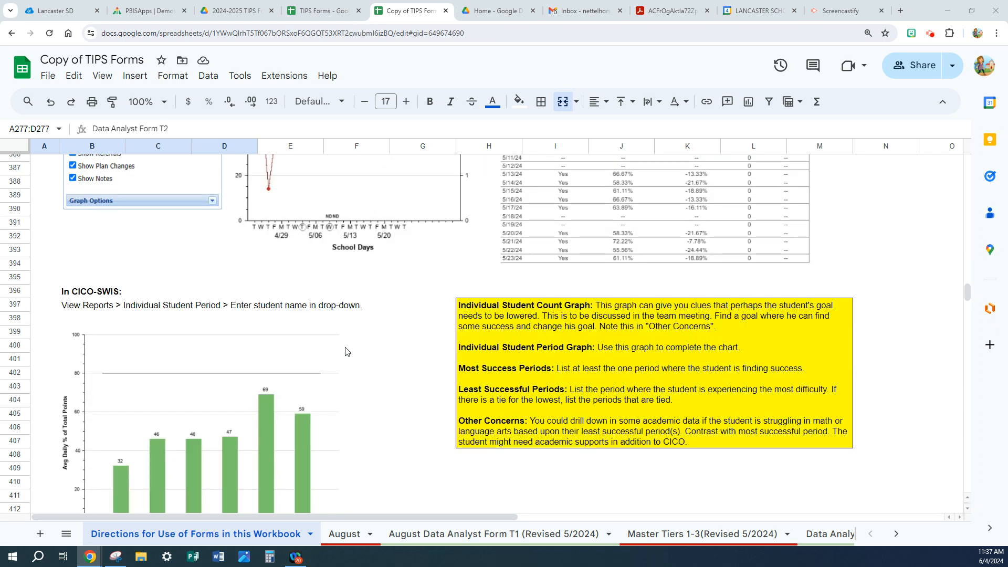
{"action": "scroll", "coordinate": [345, 351], "scroll_direction": "down", "scroll_amount": 1}
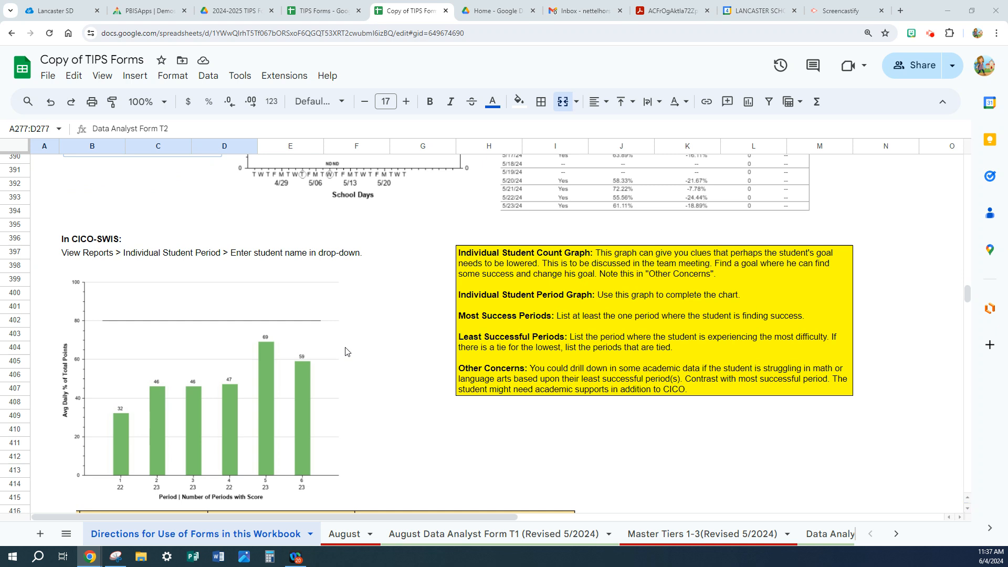
{"action": "scroll", "coordinate": [346, 351], "scroll_direction": "down", "scroll_amount": 1}
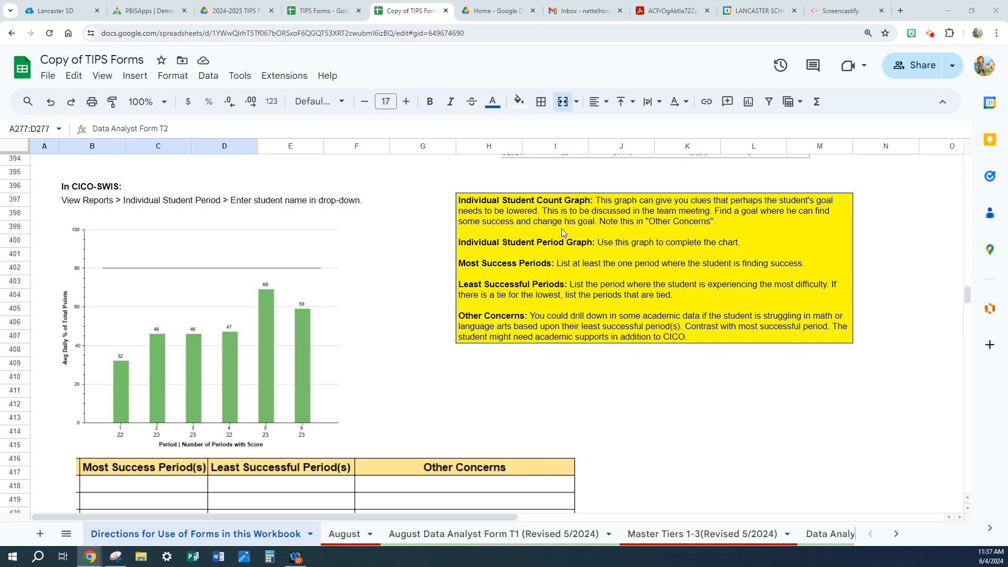
{"action": "scroll", "coordinate": [562, 231], "scroll_direction": "up", "scroll_amount": 5}
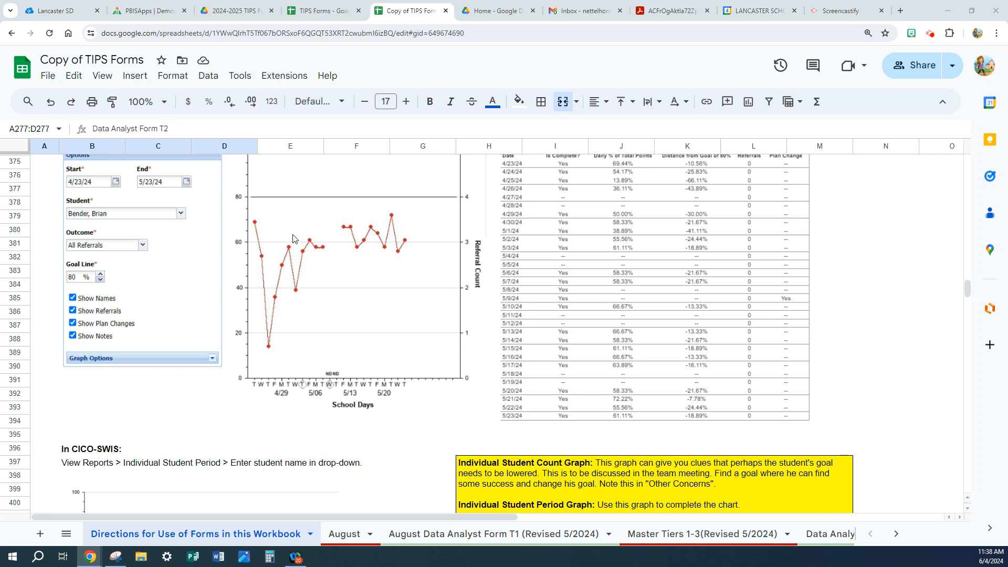
{"action": "scroll", "coordinate": [418, 379], "scroll_direction": "down", "scroll_amount": 2}
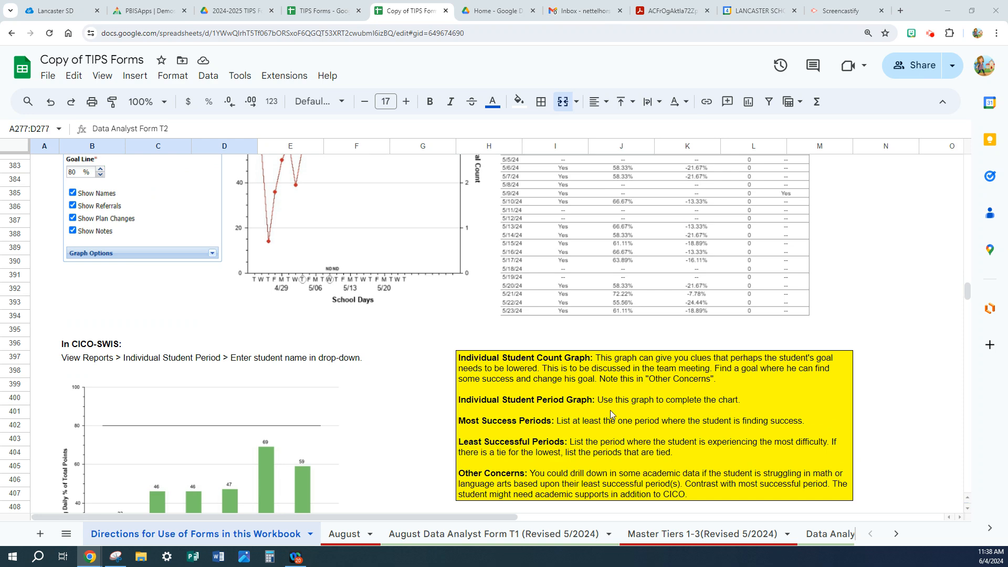
{"action": "scroll", "coordinate": [610, 411], "scroll_direction": "down", "scroll_amount": 1}
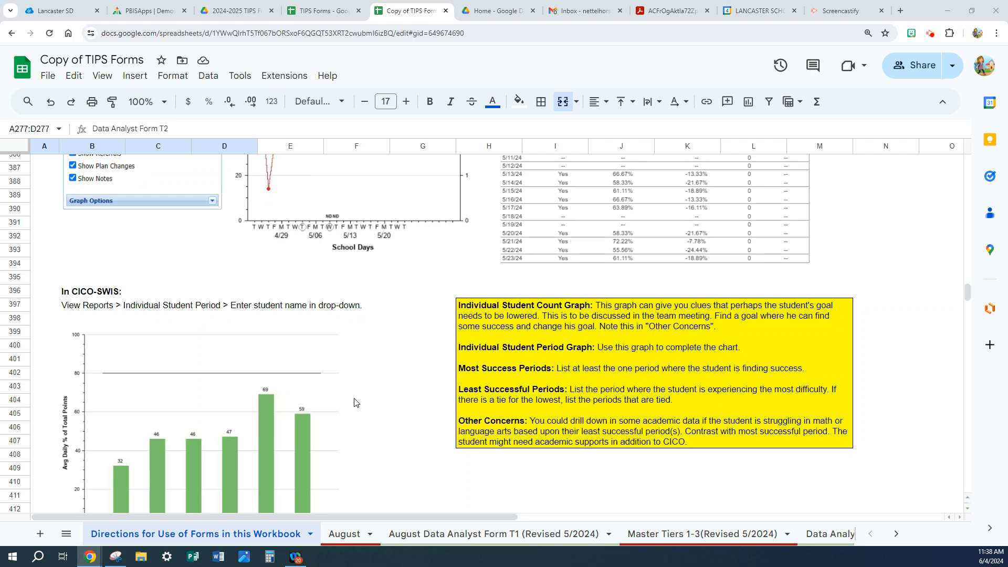
{"action": "scroll", "coordinate": [356, 403], "scroll_direction": "down", "scroll_amount": 2}
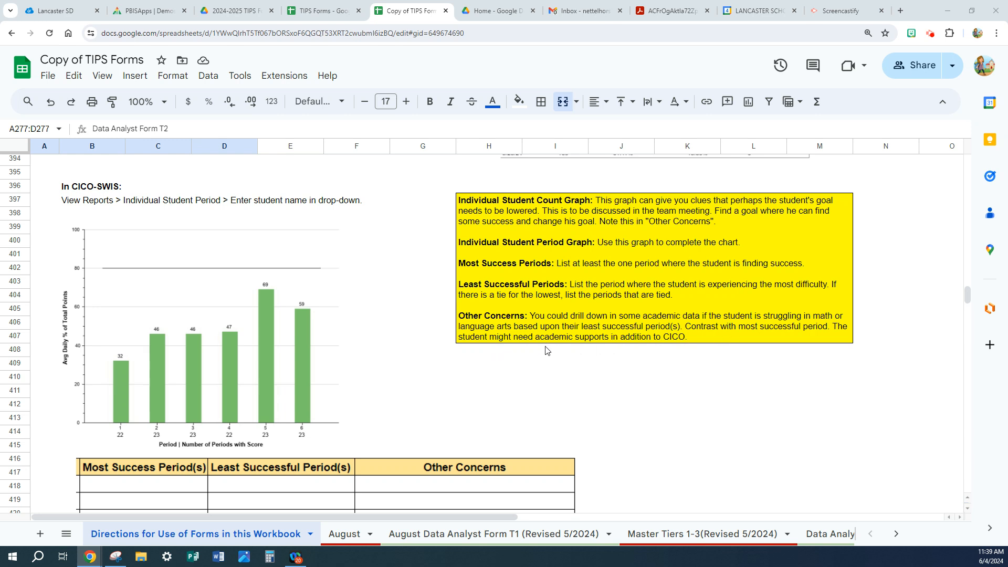
{"action": "scroll", "coordinate": [515, 352], "scroll_direction": "down", "scroll_amount": 1}
{"action": "scroll", "coordinate": [514, 351], "scroll_direction": "down", "scroll_amount": 3}
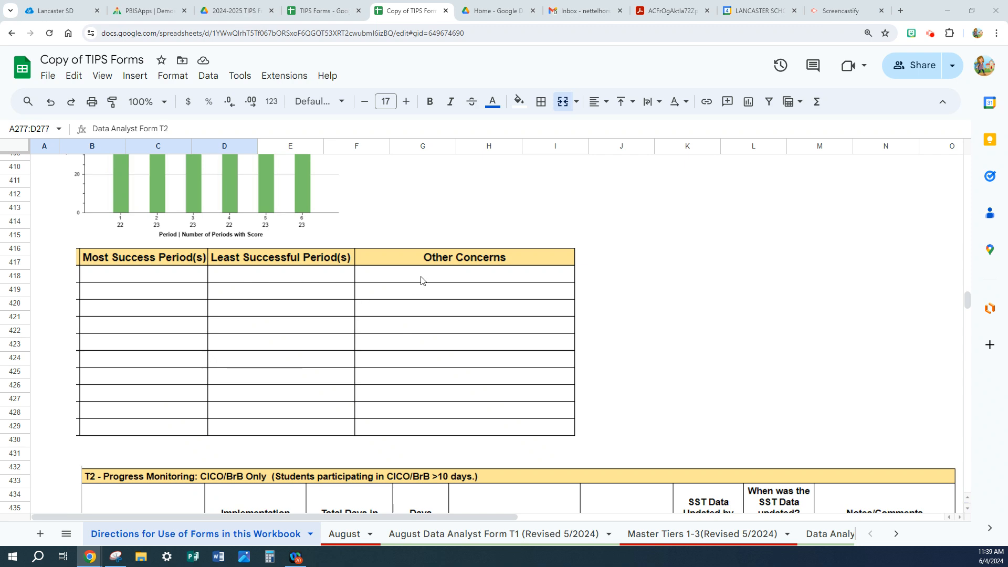
Review the T2 Progress Monitoring table and the Individual Student Count and Period Graph instructions in the directions.
{"action": "scroll", "coordinate": [648, 349], "scroll_direction": "down", "scroll_amount": 1}
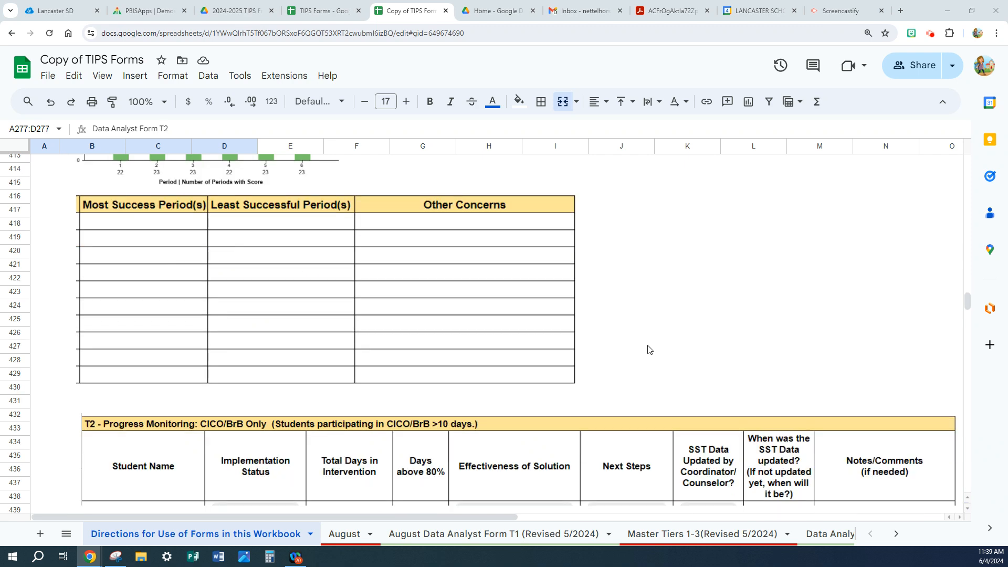
{"action": "scroll", "coordinate": [648, 349], "scroll_direction": "down", "scroll_amount": 3}
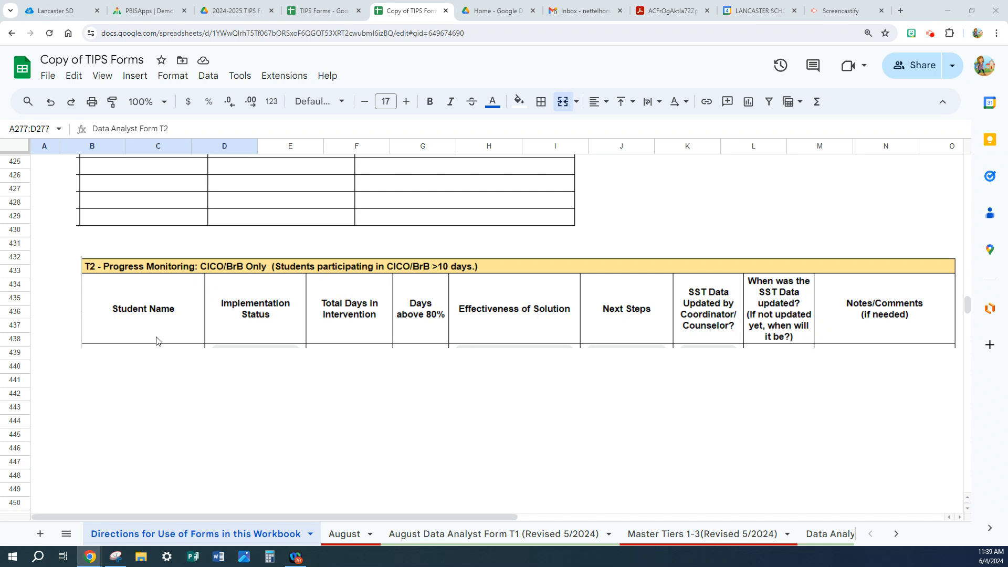
{"action": "scroll", "coordinate": [156, 340], "scroll_direction": "up", "scroll_amount": 10}
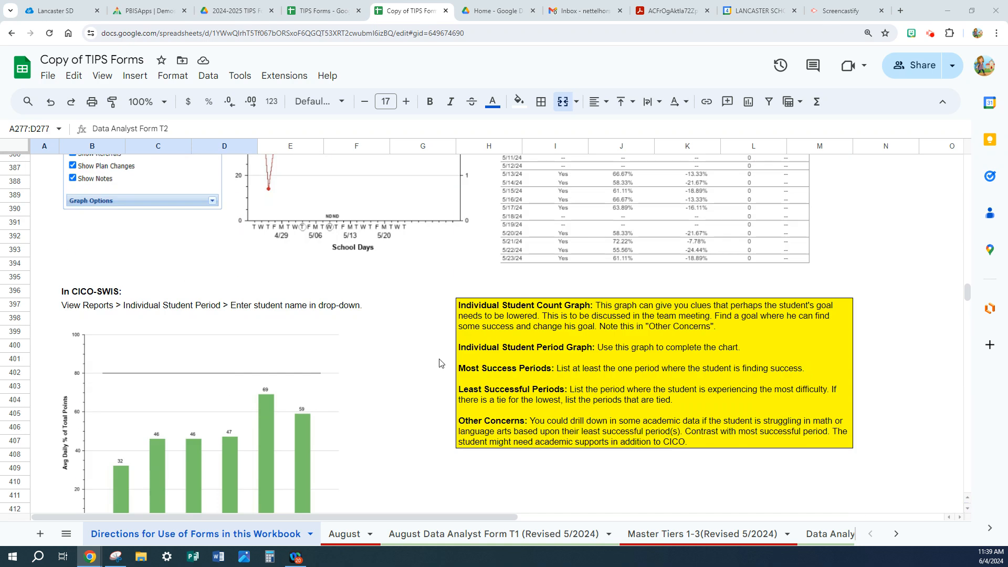
Duplicate the Data Analyst Form T2 (Revised 5/2024) sheet.
{"action": "left_click", "coordinate": [897, 534]}
{"action": "left_click", "coordinate": [706, 534]}
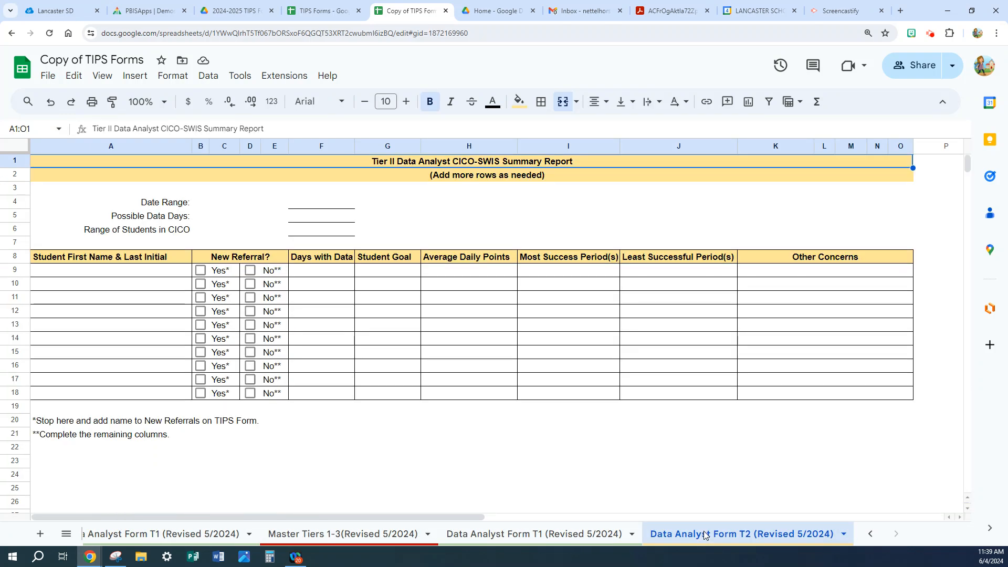
{"action": "left_click", "coordinate": [843, 535]}
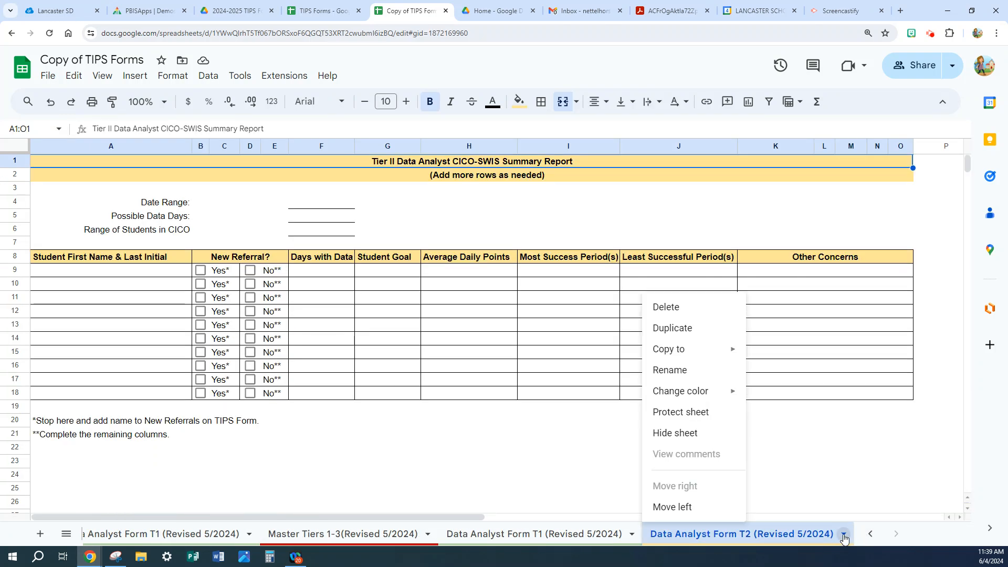
{"action": "left_click", "coordinate": [673, 330]}
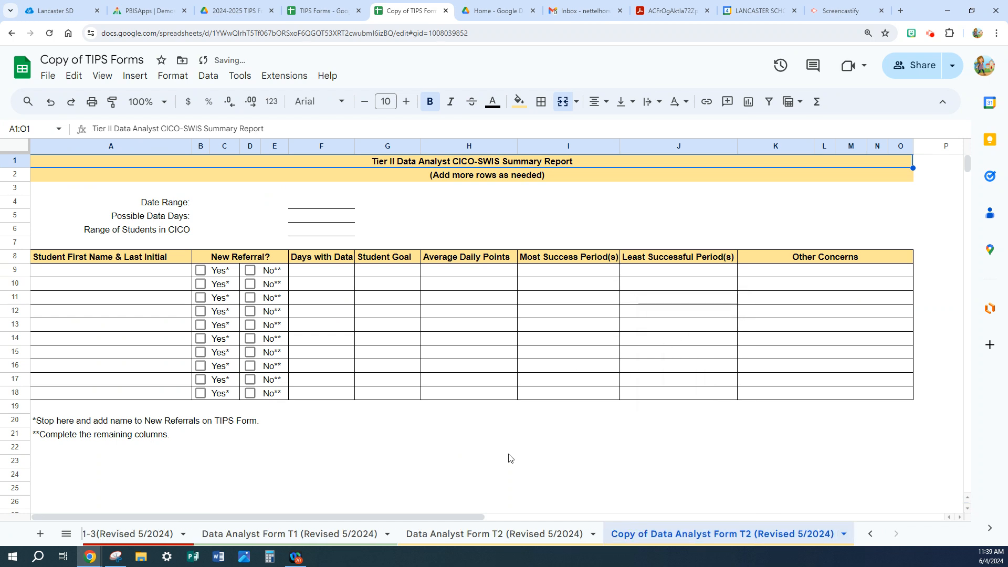
Rename the duplicated sheet as August Data Analyst Form T2 (Revised 5/2024).
{"action": "right_click", "coordinate": [637, 535]}
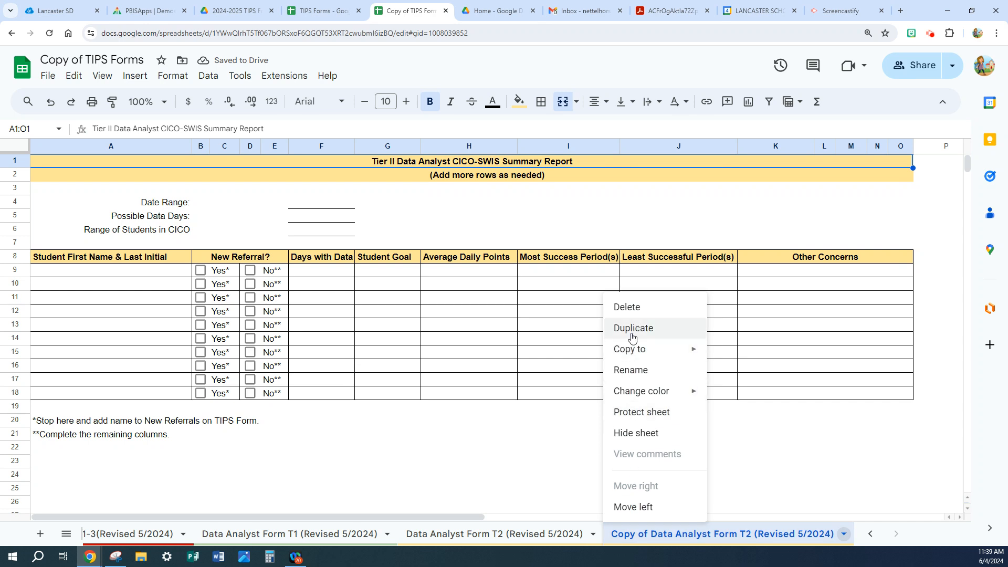
{"action": "left_click", "coordinate": [636, 371]}
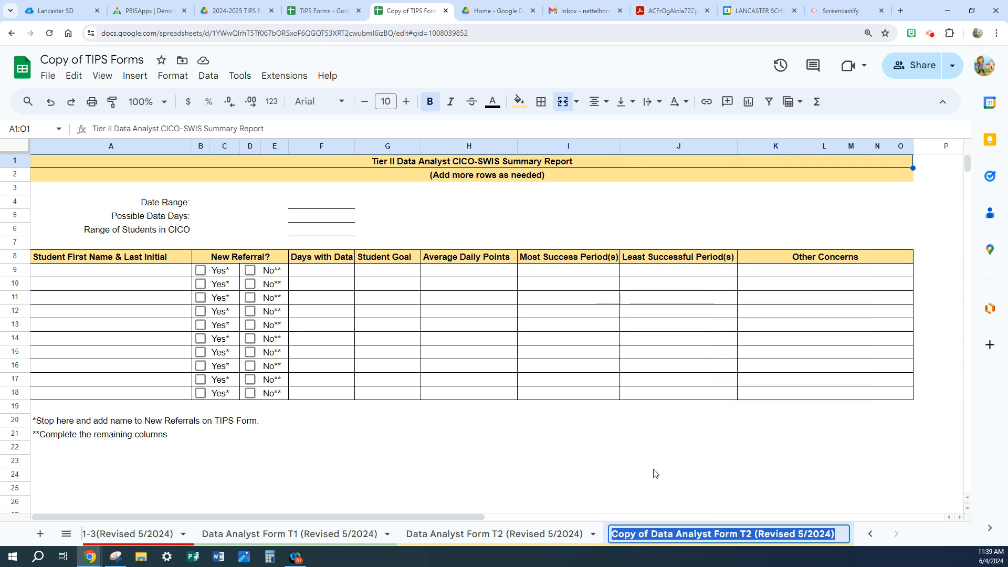
{"action": "left_click", "coordinate": [652, 534]}
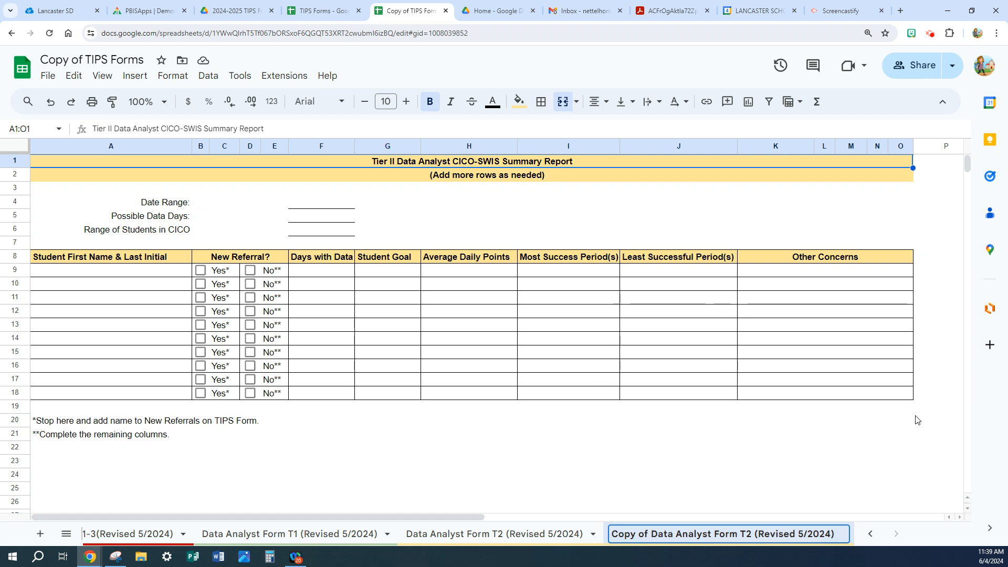
{"action": "key", "text": "BackSpace"}
{"action": "key", "text": "BackSpace"}
{"action": "key", "text": "BackSpace"}
{"action": "key", "text": "BackSpace"}
{"action": "key", "text": "BackSpace"}
{"action": "key", "text": "BackSpace"}
{"action": "key", "text": "BackSpace"}
{"action": "key", "text": "BackSpace"}
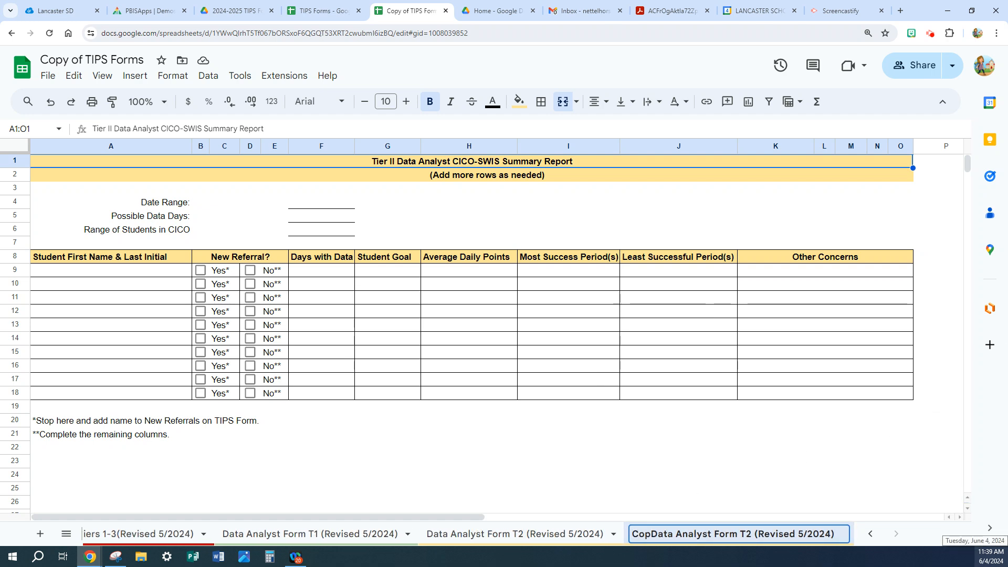
{"action": "key", "text": "Return"}
{"action": "type", "text": "Augus"}
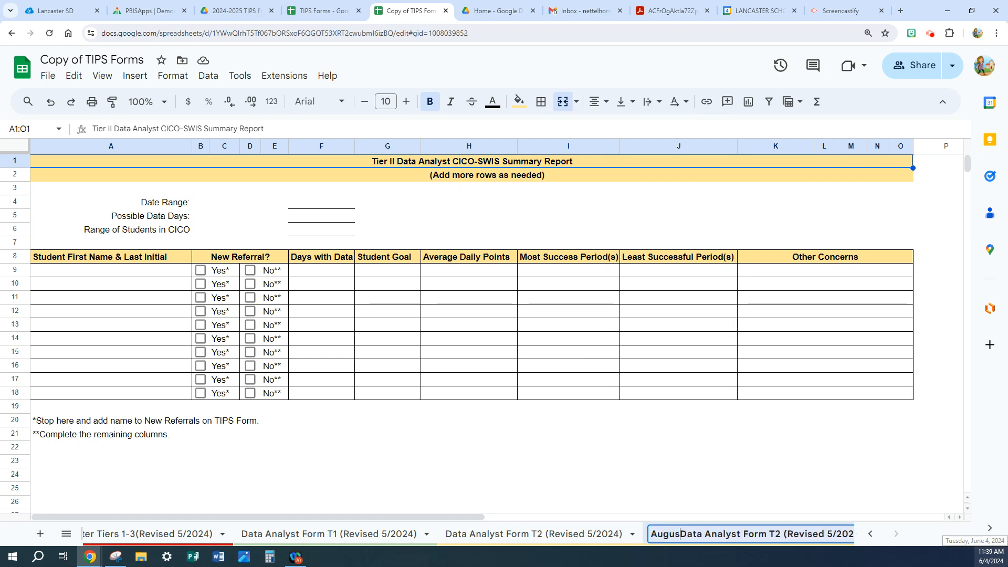
{"action": "type", "text": "t"}
{"action": "left_click", "coordinate": [745, 501]}
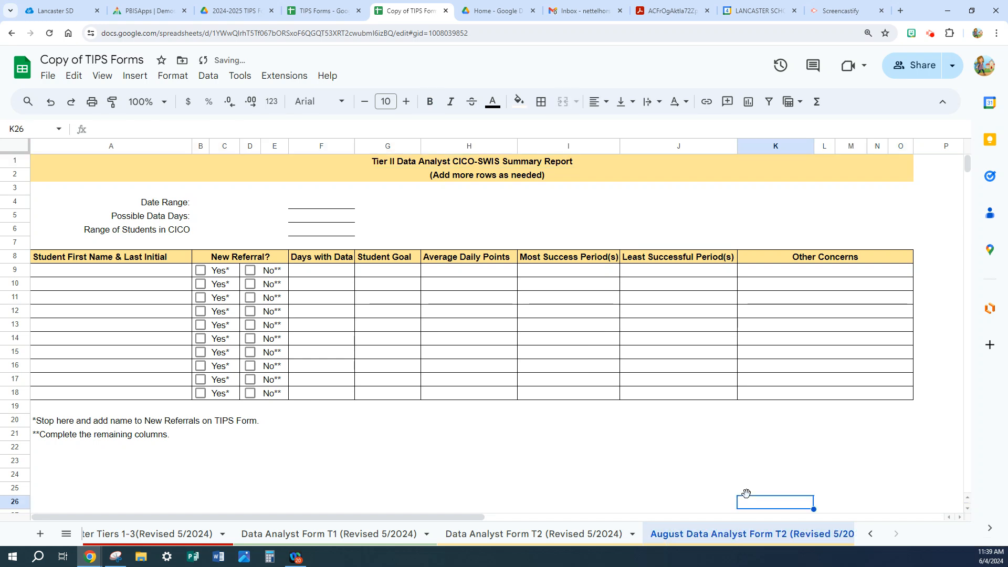
Move the August Data Analyst Form T2 sheet so that it directly follows the August sheet.
{"action": "left_click_drag", "start_coordinate": [730, 534], "coordinate": [98, 530]}
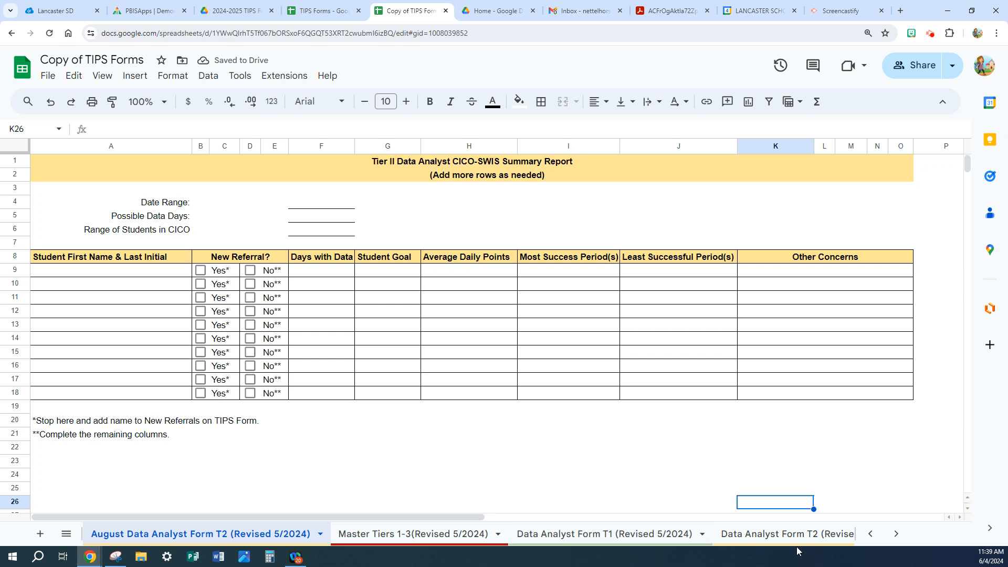
{"action": "left_click", "coordinate": [872, 538]}
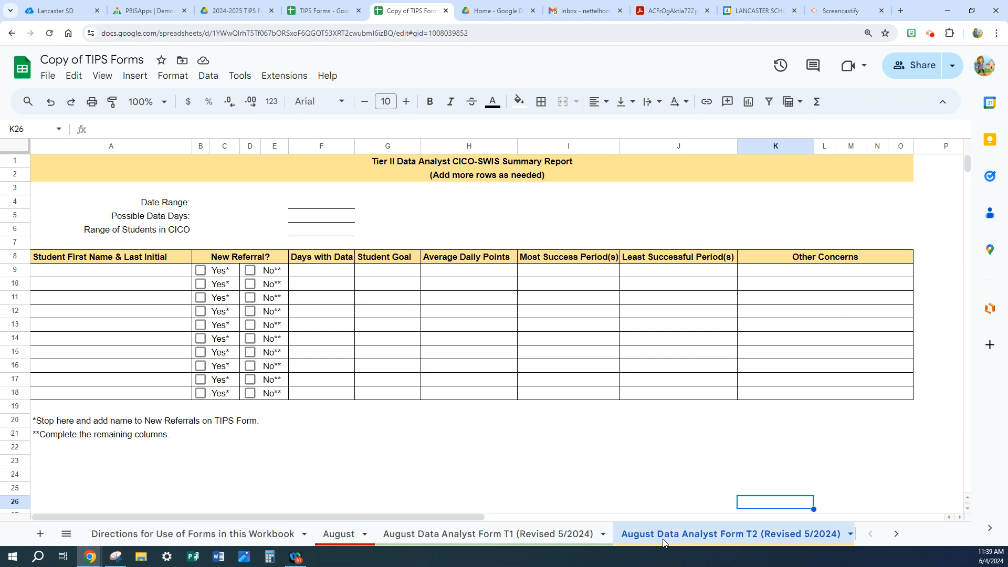
{"action": "left_click_drag", "start_coordinate": [663, 542], "coordinate": [367, 541]}
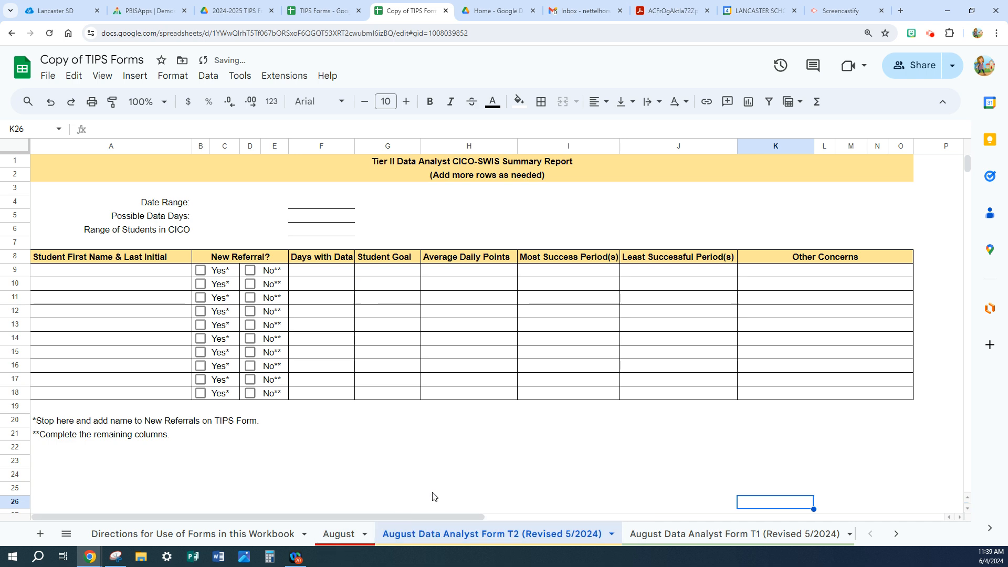
Show the form side by side with the SWIS reports window and view the School-wide Report graph.
{"action": "left_click", "coordinate": [973, 11]}
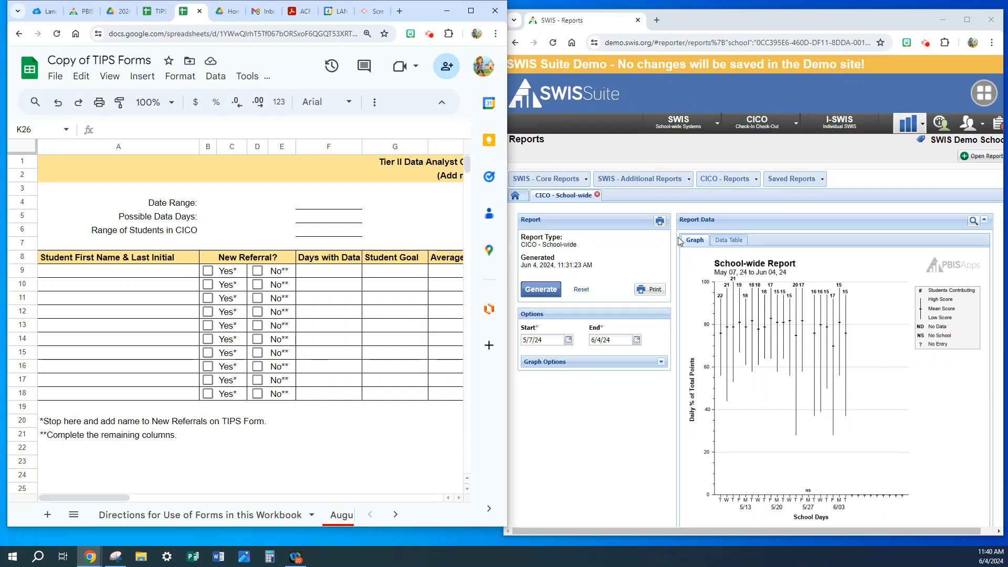
{"action": "left_click", "coordinate": [751, 314]}
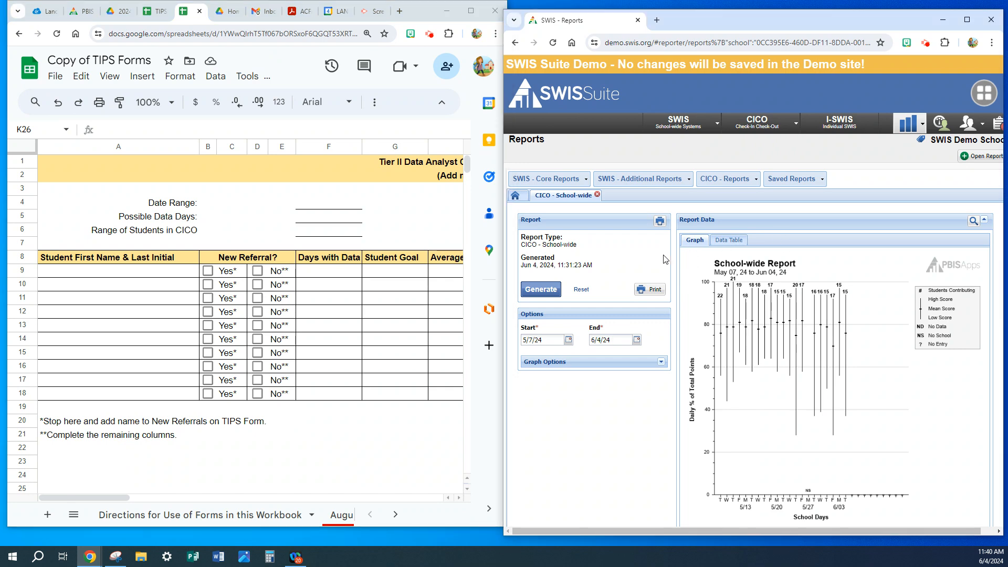
{"action": "scroll", "coordinate": [756, 333], "scroll_direction": "down", "scroll_amount": 3}
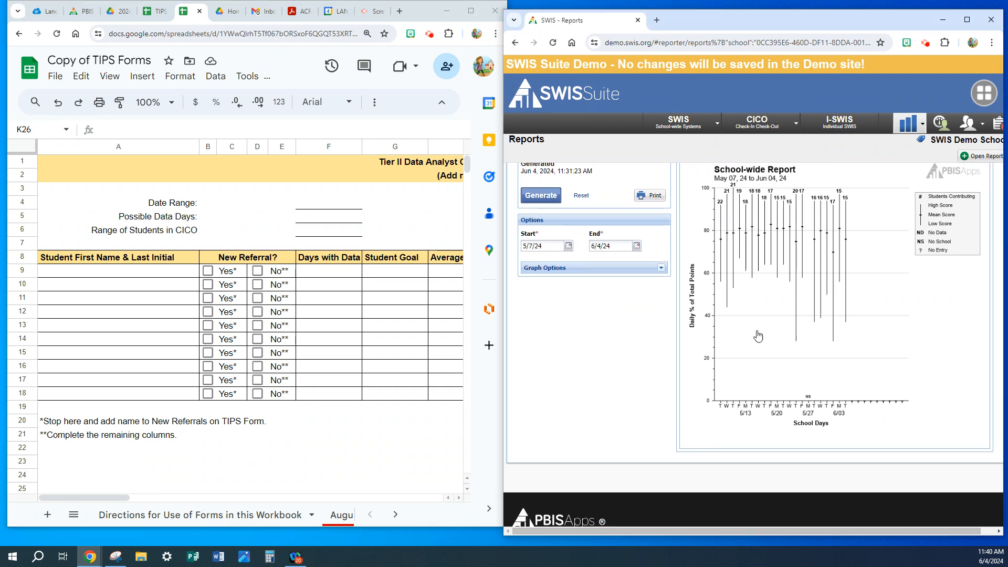
{"action": "scroll", "coordinate": [758, 335], "scroll_direction": "up", "scroll_amount": 3}
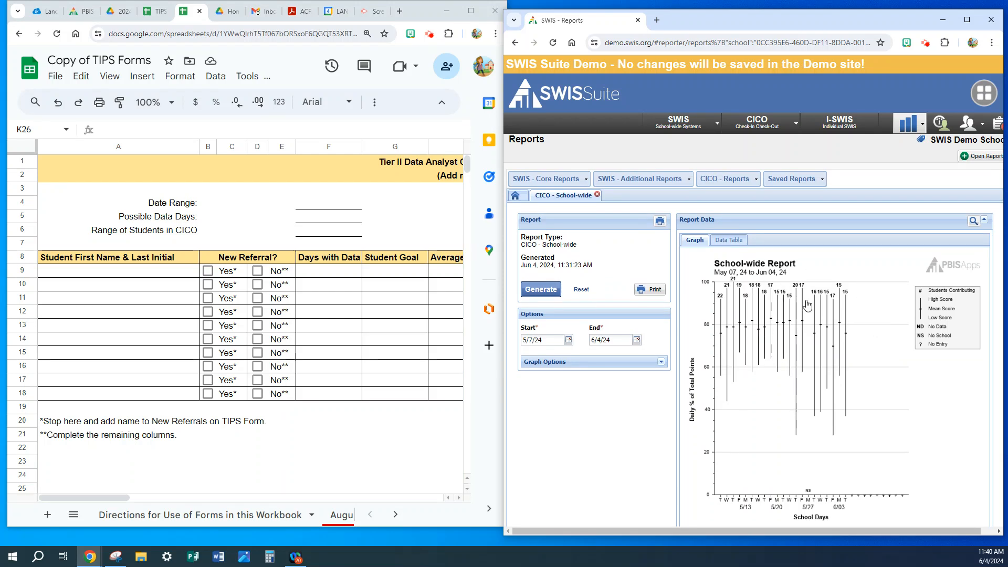
Open a second CICO School-wide report to view its data table, and close that duplicate report.
{"action": "left_click", "coordinate": [797, 128]}
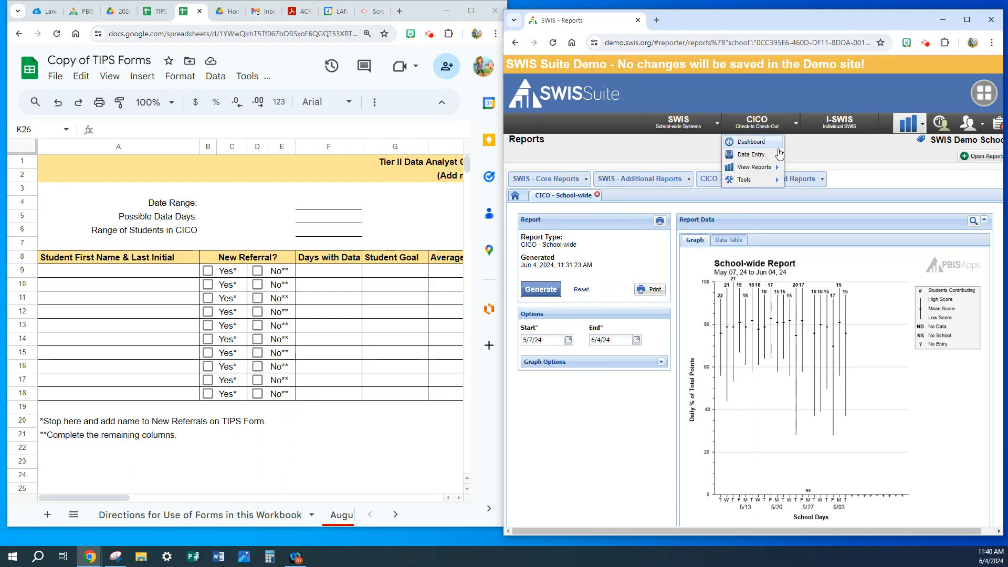
{"action": "mouse_move", "coordinate": [785, 170]}
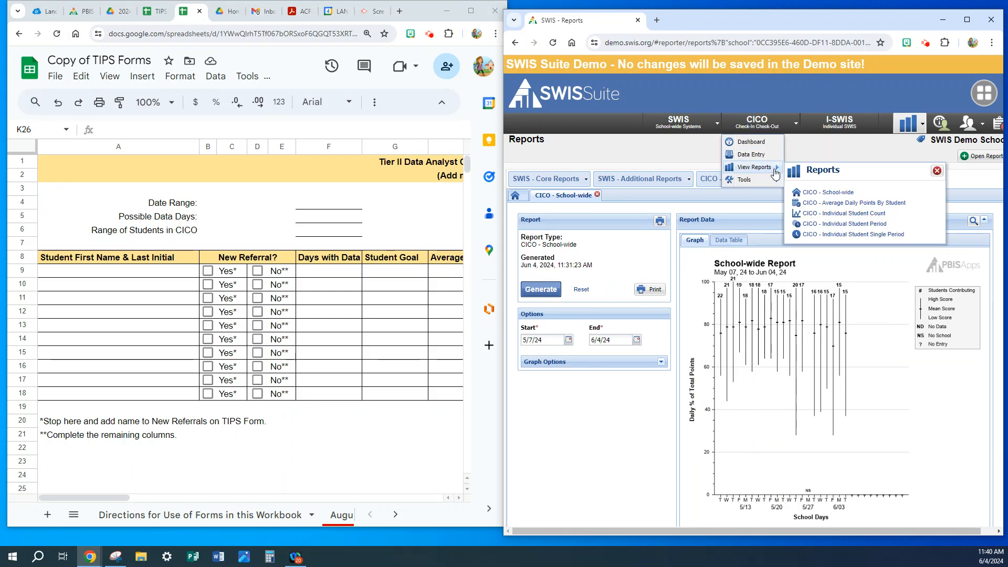
{"action": "left_click", "coordinate": [826, 194]}
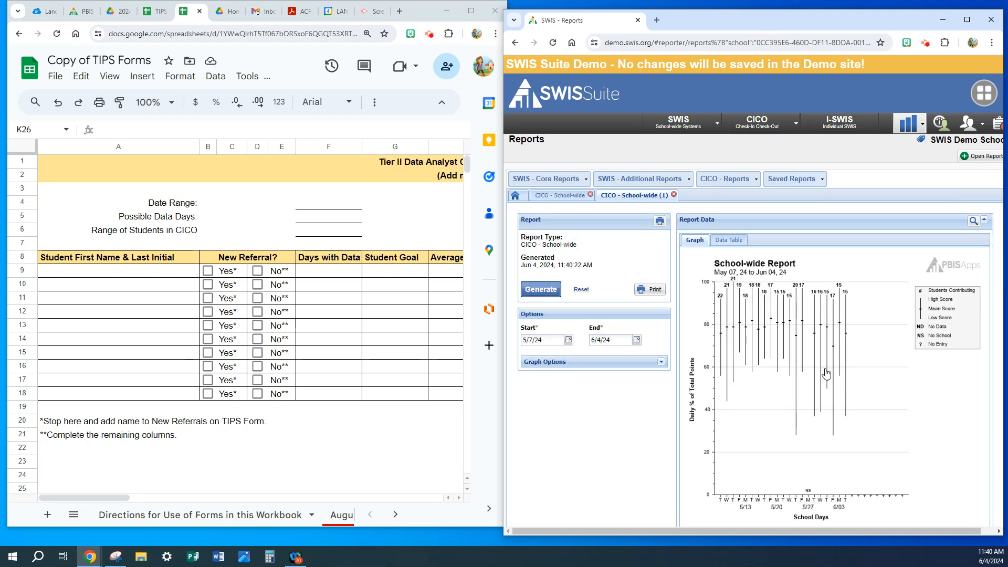
{"action": "scroll", "coordinate": [826, 374], "scroll_direction": "down", "scroll_amount": 2}
{"action": "scroll", "coordinate": [824, 375], "scroll_direction": "down", "scroll_amount": 2}
{"action": "scroll", "coordinate": [823, 376], "scroll_direction": "up", "scroll_amount": 4}
{"action": "left_click", "coordinate": [723, 242]}
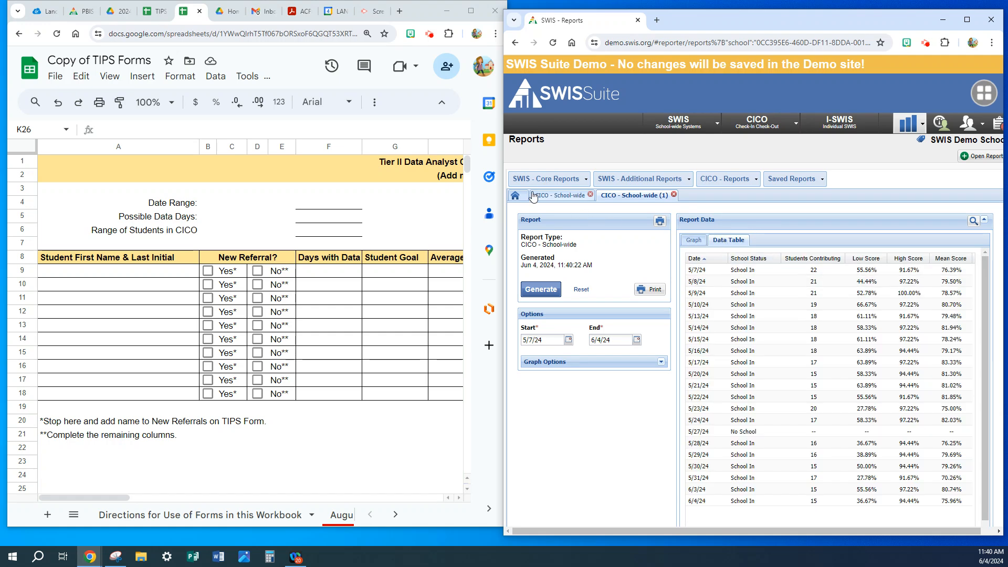
{"action": "left_click", "coordinate": [561, 195]}
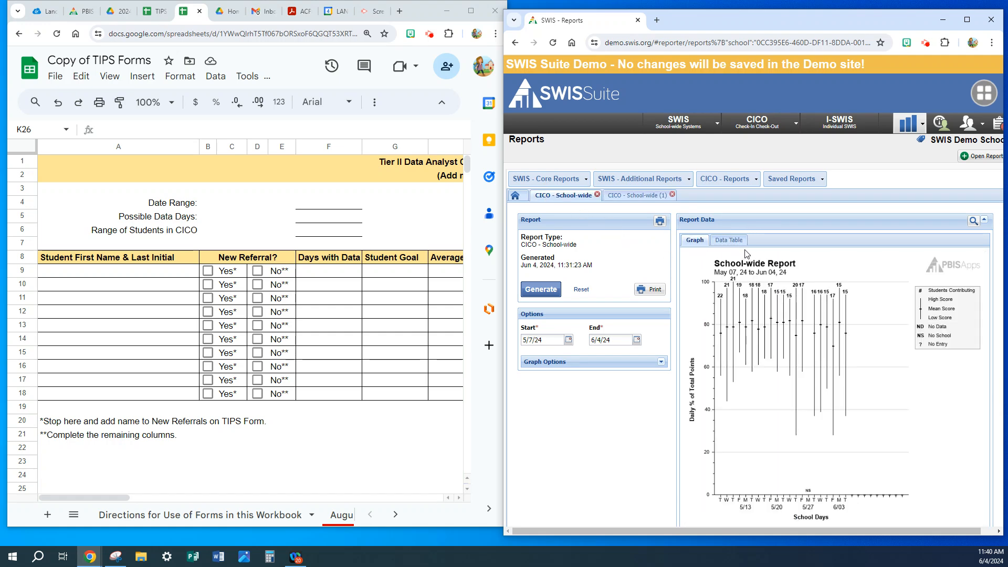
{"action": "left_click", "coordinate": [672, 195]}
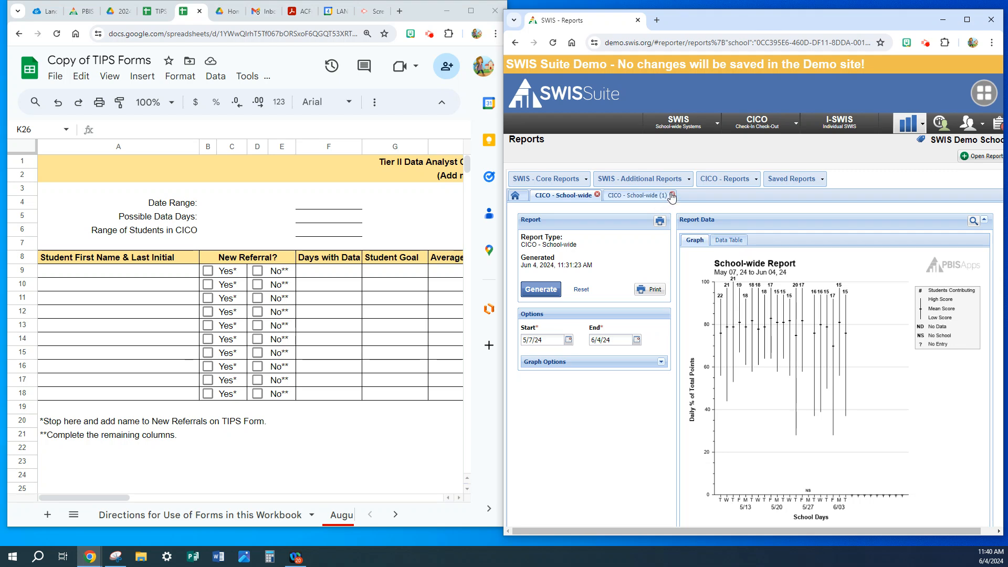
Examine the School-wide report's data table sorted ascending by students contributing, and return it to ascending date order.
{"action": "left_click", "coordinate": [722, 240]}
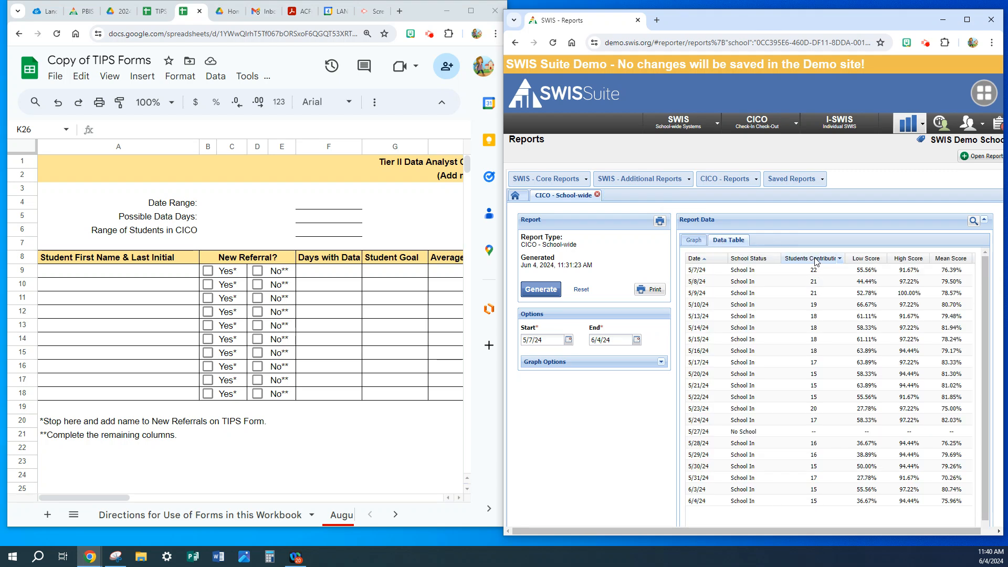
{"action": "left_click", "coordinate": [841, 259]}
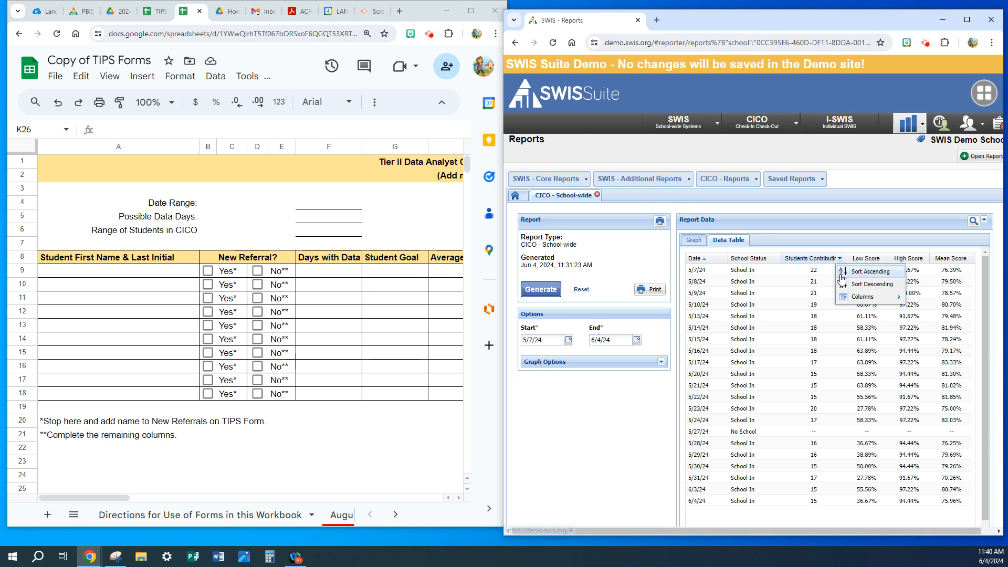
{"action": "left_click", "coordinate": [847, 274]}
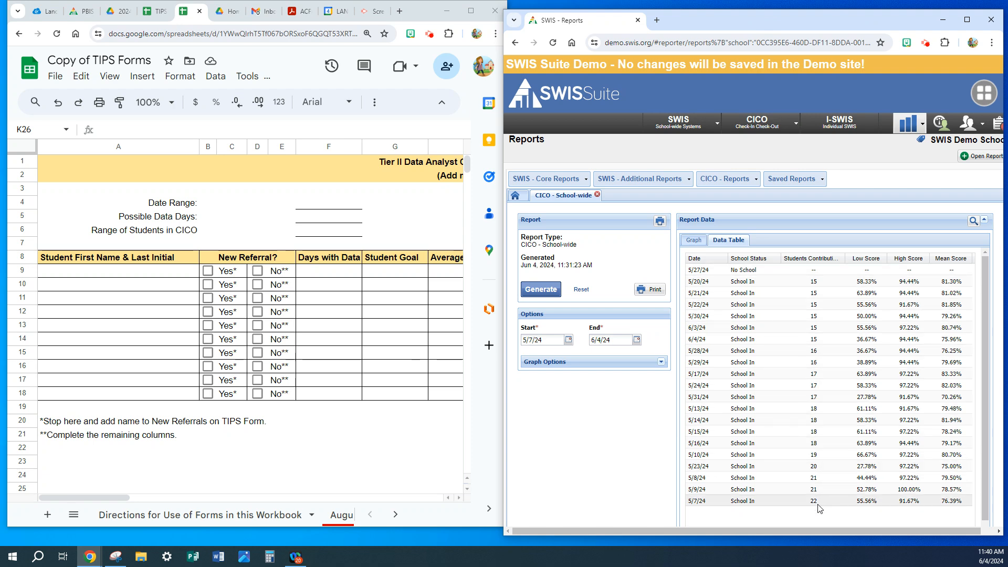
{"action": "scroll", "coordinate": [814, 432], "scroll_direction": "down", "scroll_amount": 1}
{"action": "scroll", "coordinate": [814, 431], "scroll_direction": "up", "scroll_amount": 1}
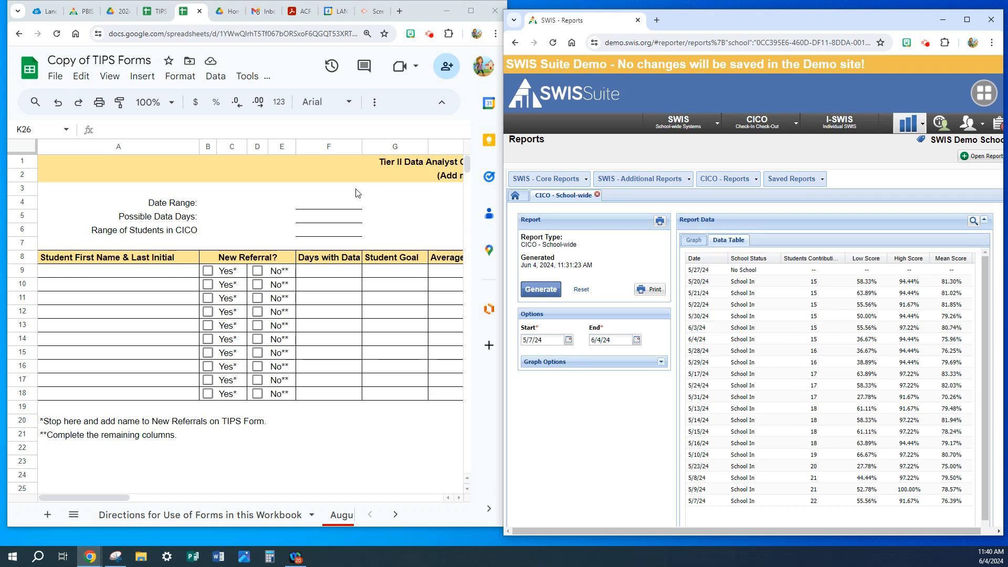
{"action": "left_click", "coordinate": [723, 259]}
{"action": "left_click", "coordinate": [738, 272]}
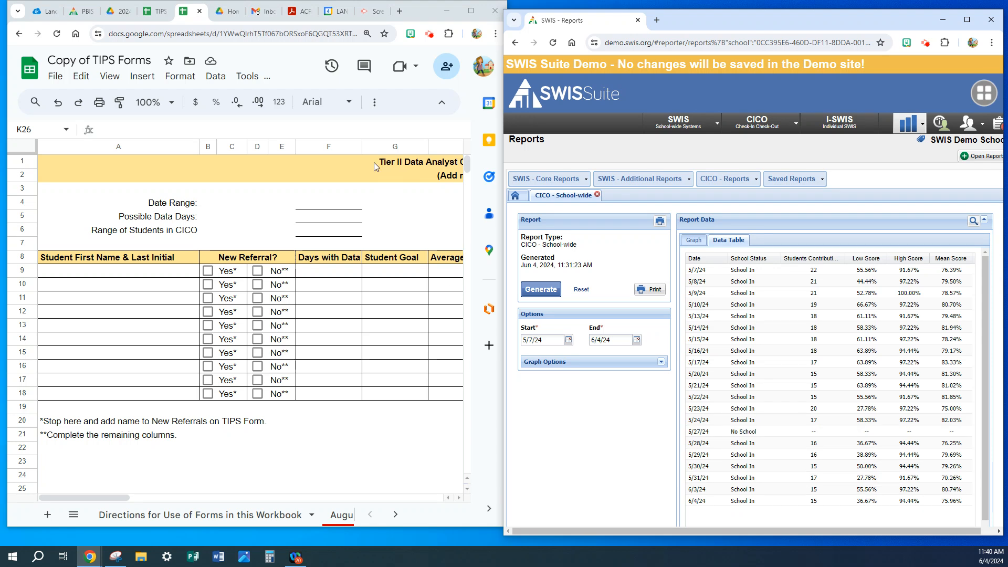
Enter 5/7-6/4 as the form's Date Range and 20 as its Possible Data Days.
{"action": "left_click", "coordinate": [334, 210]}
{"action": "left_click", "coordinate": [334, 209]}
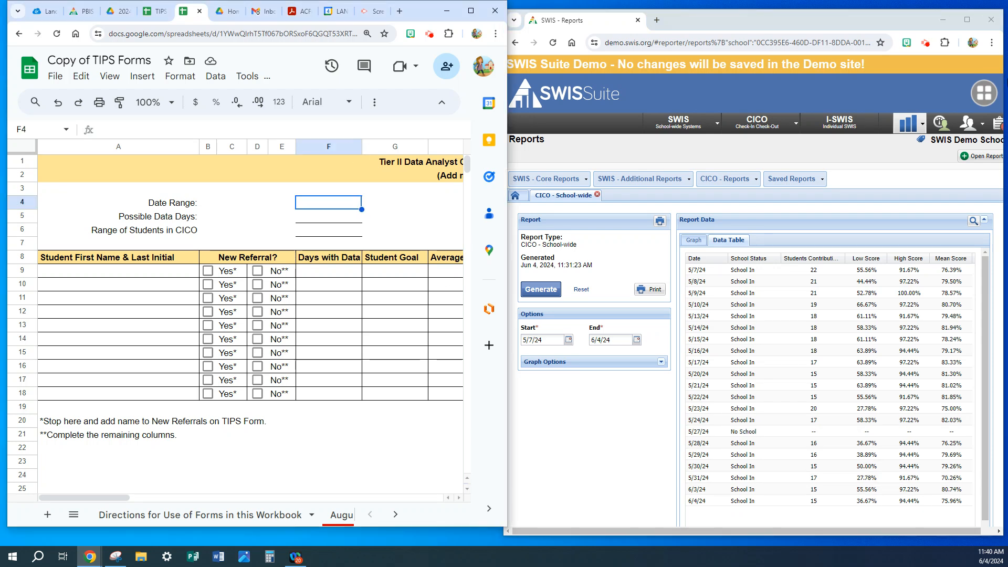
{"action": "type", "text": "5/7"}
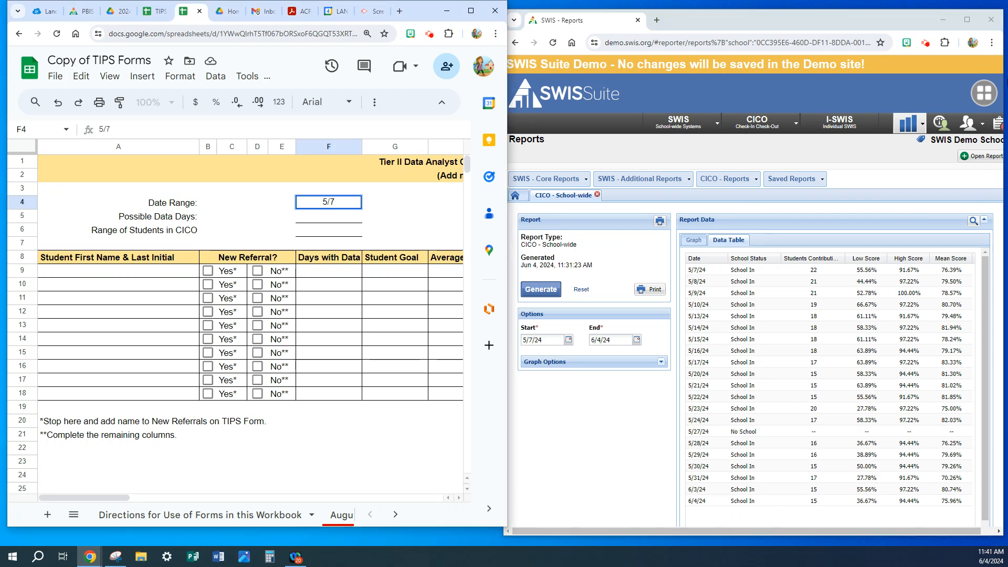
{"action": "type", "text": "-6/4"}
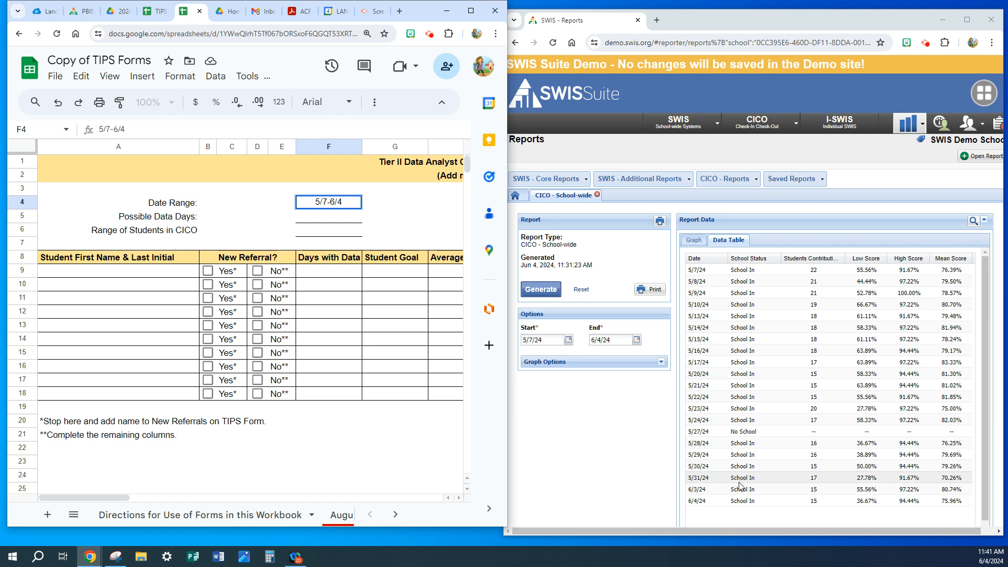
{"action": "left_click", "coordinate": [315, 222]}
{"action": "type", "text": "20"}
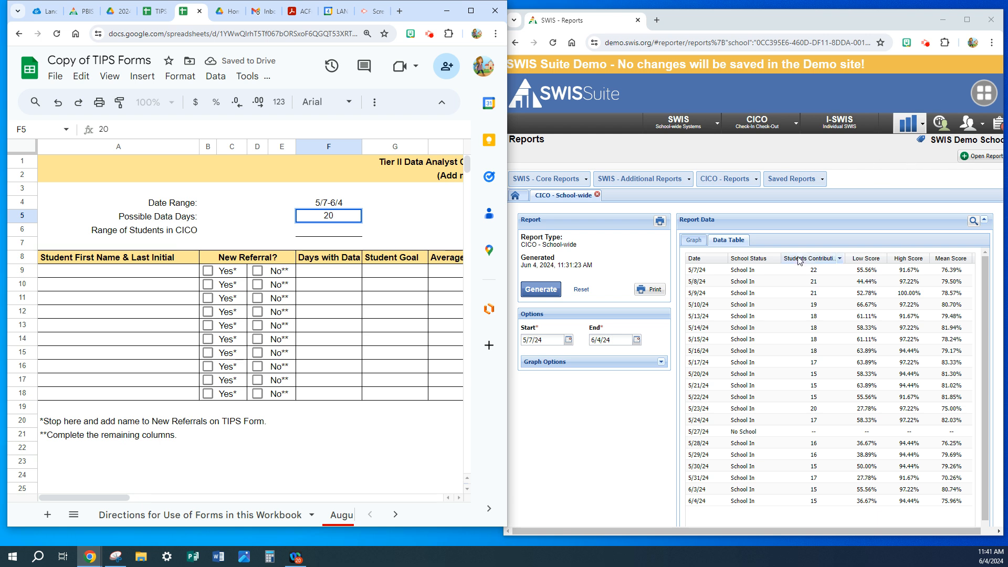
Sort the School-wide data table ascending by students contributing and enter 15-22 as the form's Range of Students in CICO.
{"action": "left_click", "coordinate": [840, 259]}
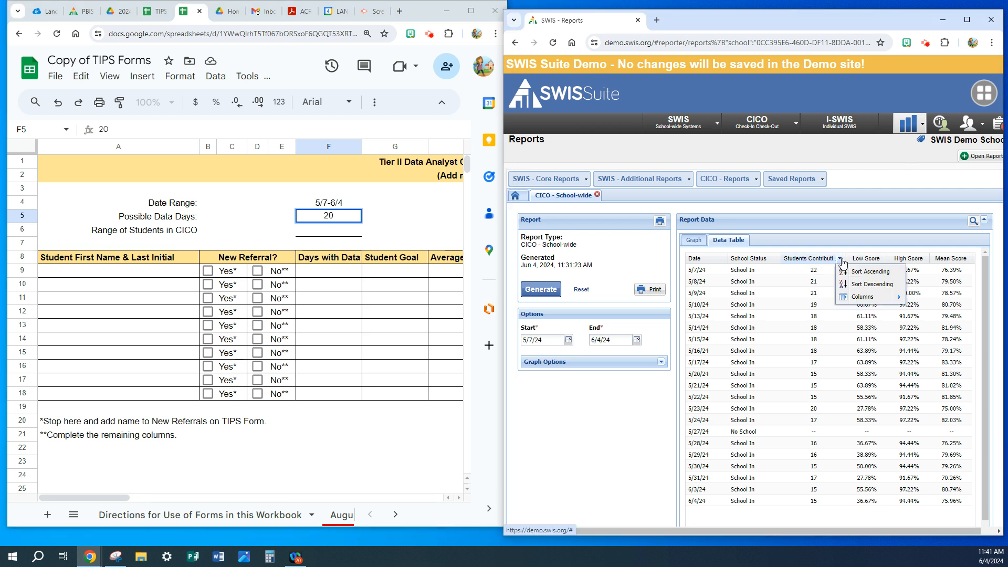
{"action": "left_click", "coordinate": [854, 271]}
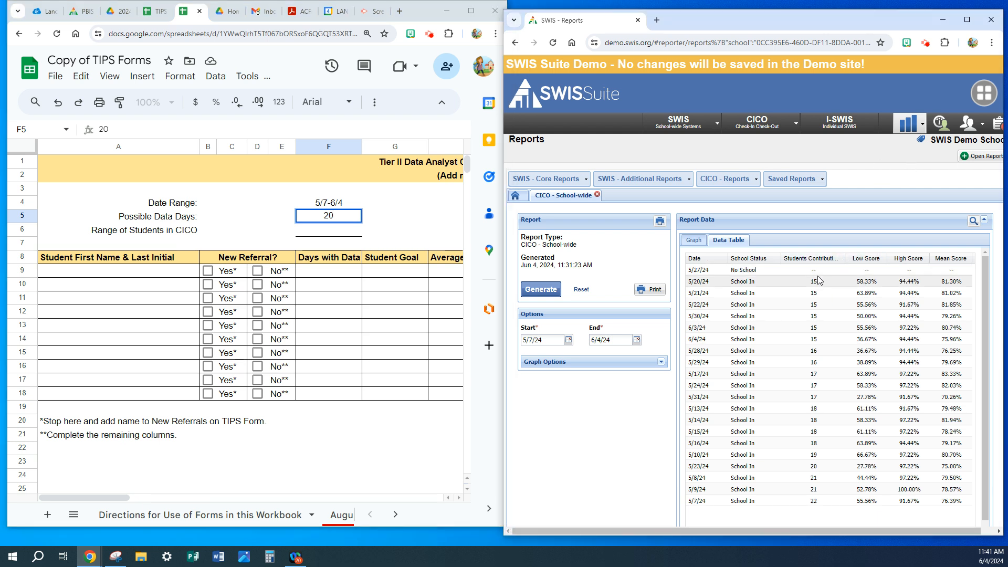
{"action": "left_click", "coordinate": [321, 234]}
{"action": "type", "text": "15-22"}
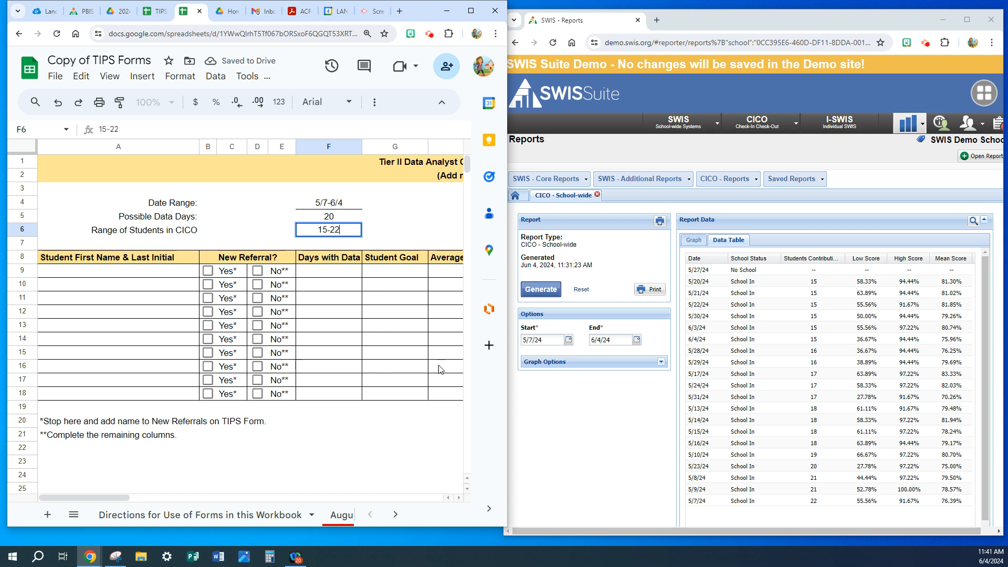
{"action": "left_click", "coordinate": [533, 401]}
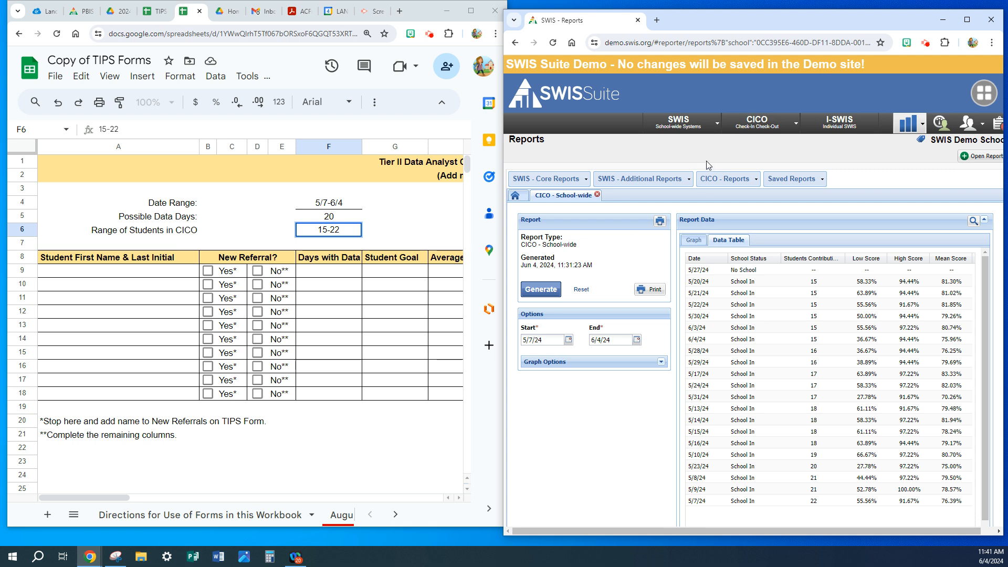
Open the CICO Average Daily Points By Student report and view its data table.
{"action": "left_click", "coordinate": [795, 125]}
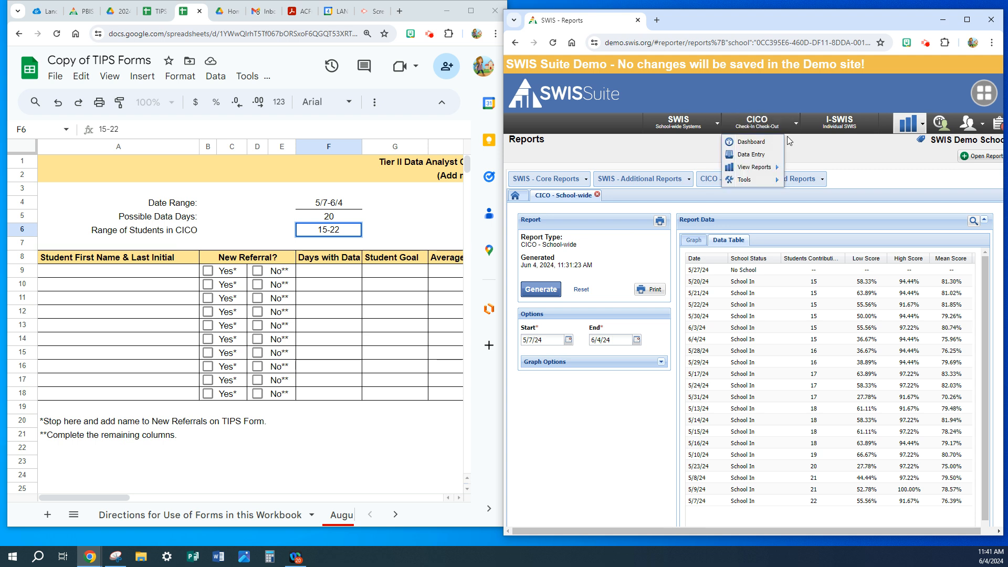
{"action": "mouse_move", "coordinate": [768, 170]}
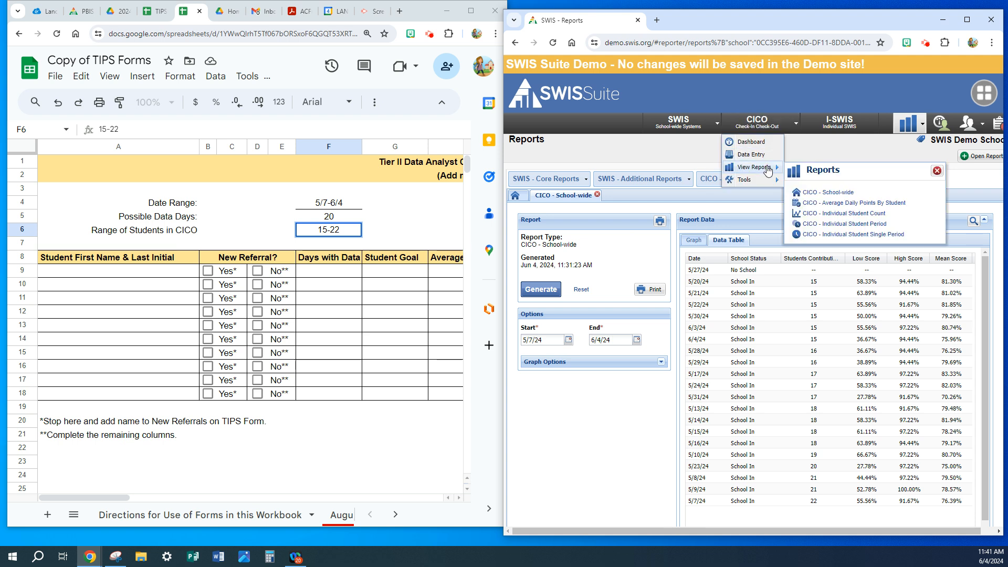
{"action": "left_click", "coordinate": [819, 203]}
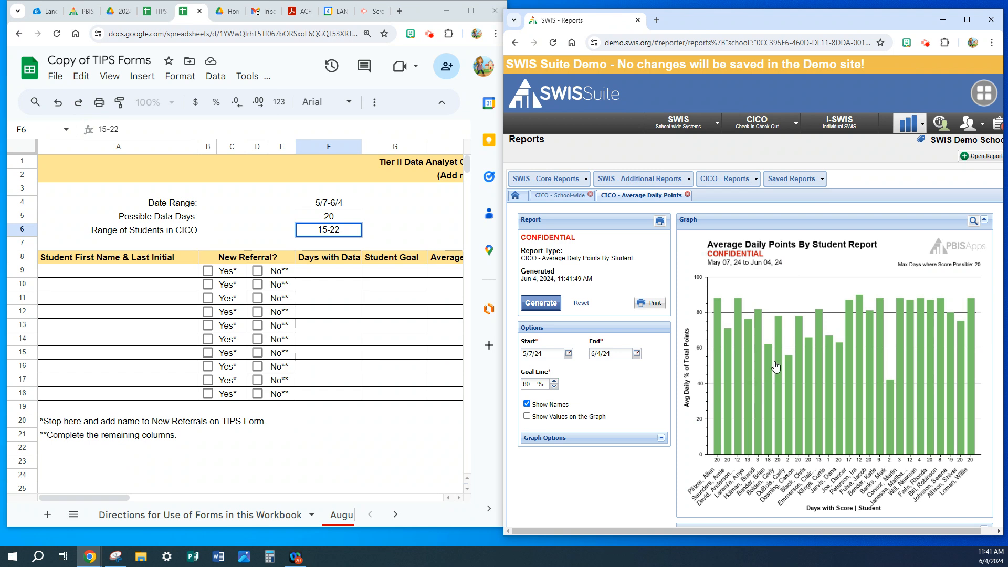
{"action": "scroll", "coordinate": [776, 366], "scroll_direction": "down", "scroll_amount": 3}
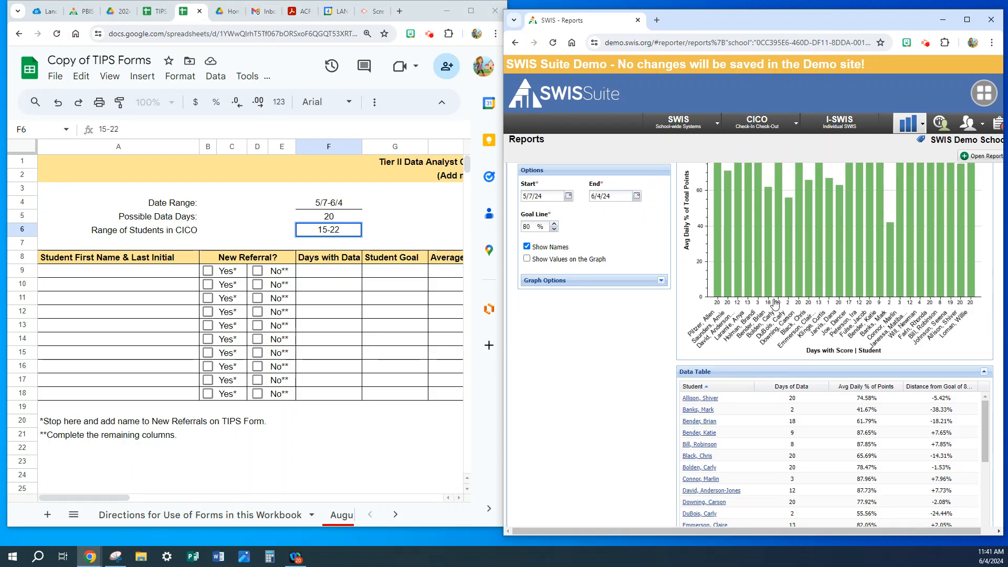
{"action": "scroll", "coordinate": [771, 287], "scroll_direction": "down", "scroll_amount": 3}
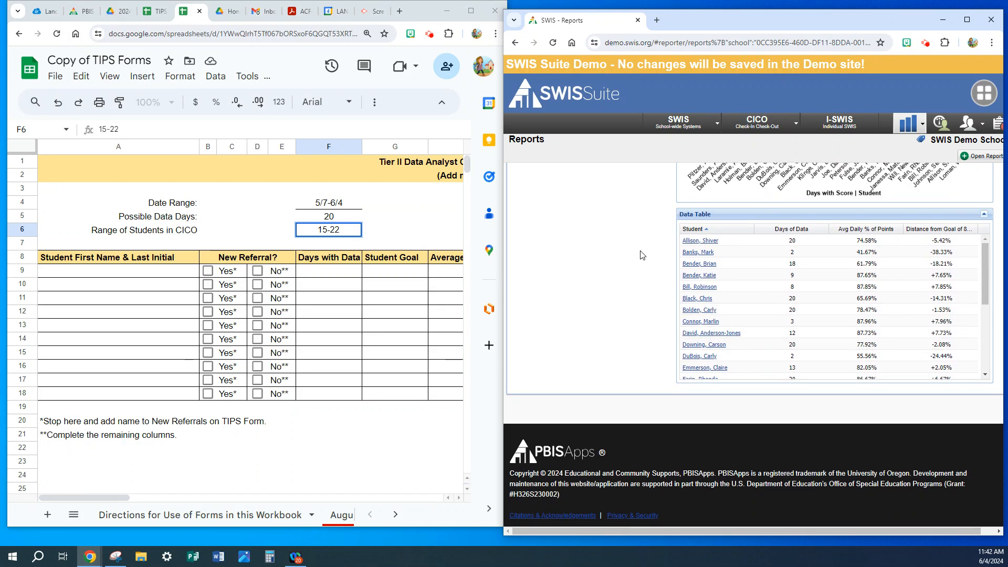
Enter the names of the first two students from the report's data table in rows 9 and 10 of the form.
{"action": "left_click", "coordinate": [63, 261]}
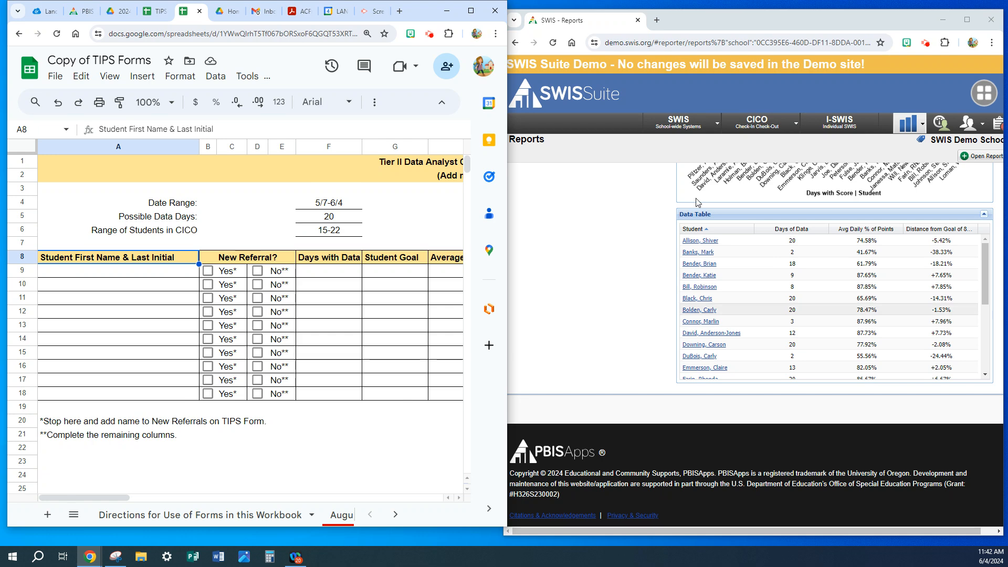
{"action": "left_click", "coordinate": [55, 273]}
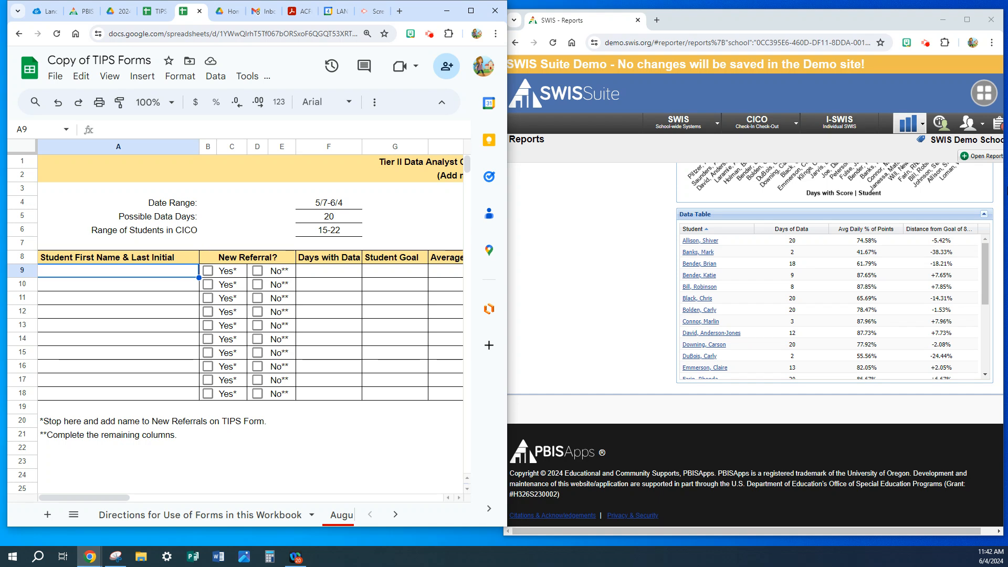
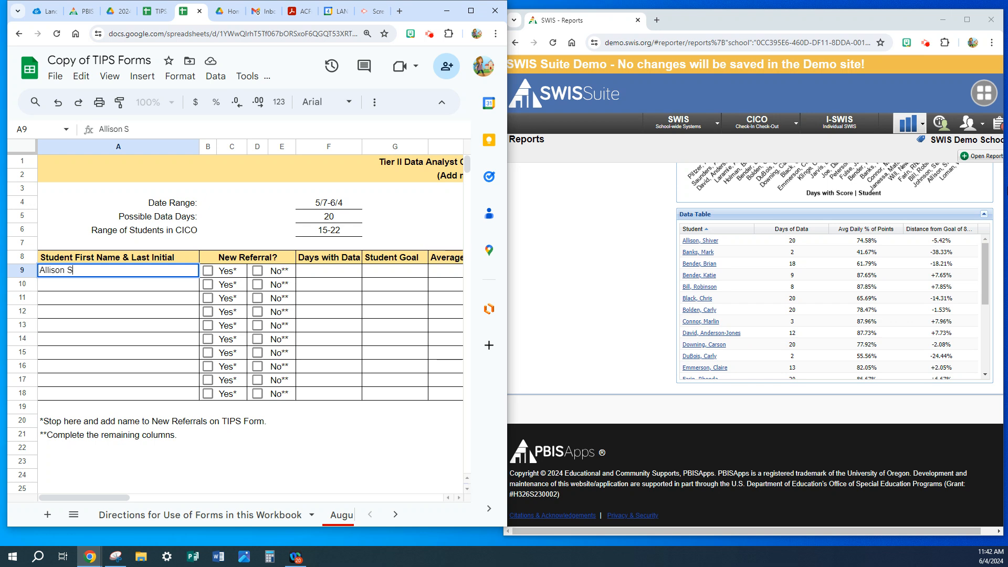
{"action": "key", "text": "Return"}
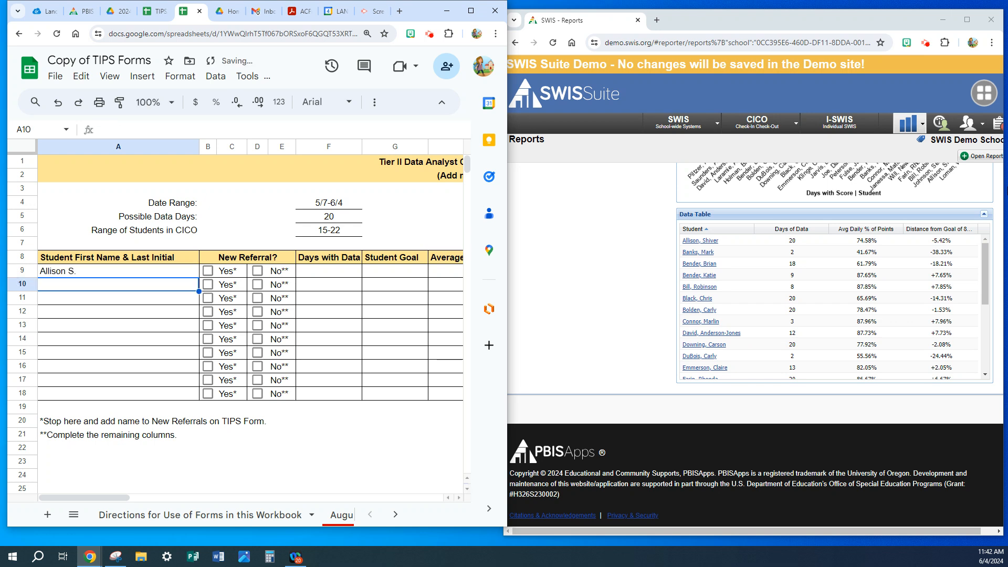
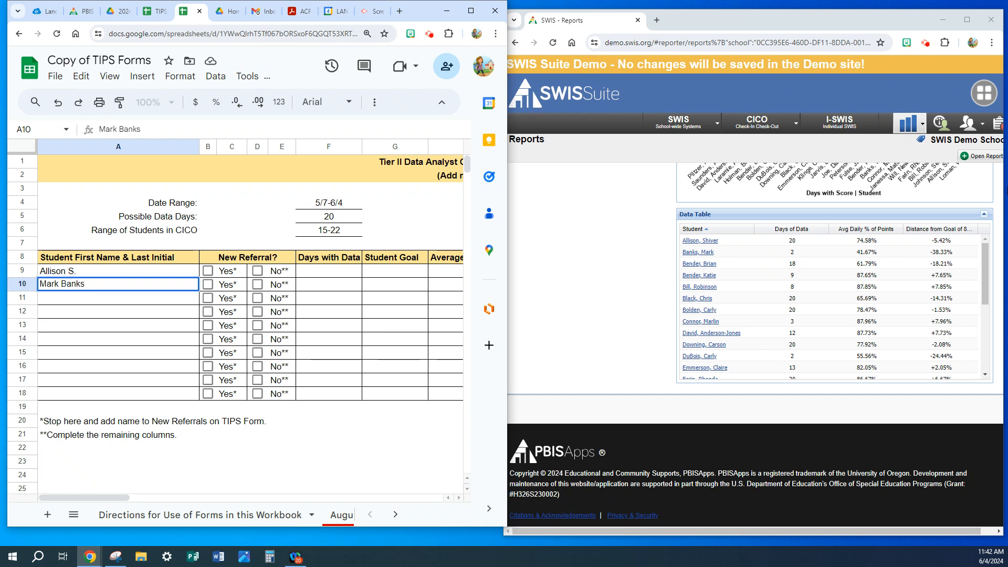
{"action": "key", "text": "Return"}
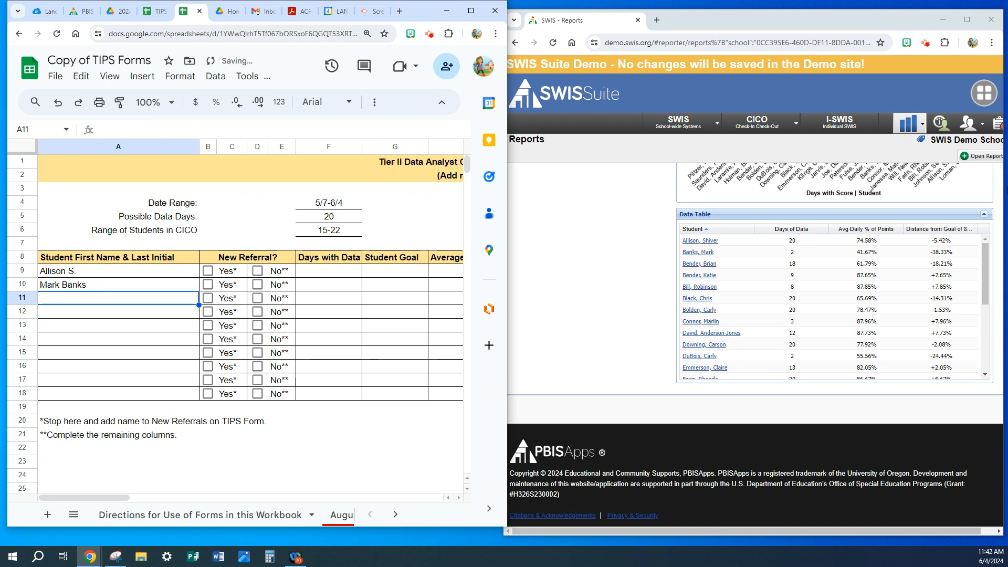
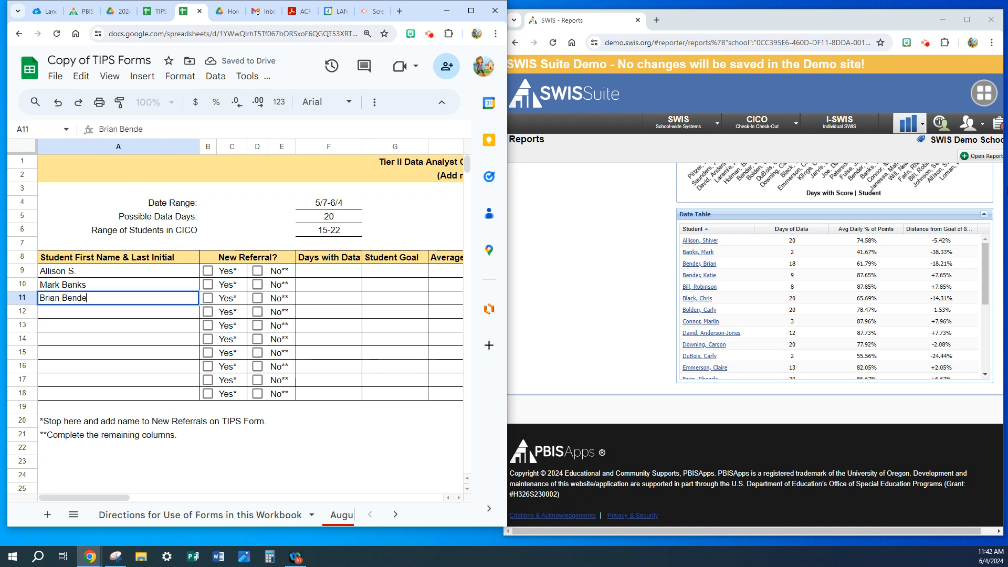
Enter the report's third and fourth students in rows 11 and 12, and mark New Referral Yes for rows 10 and 12.
{"action": "key", "text": "Return"}
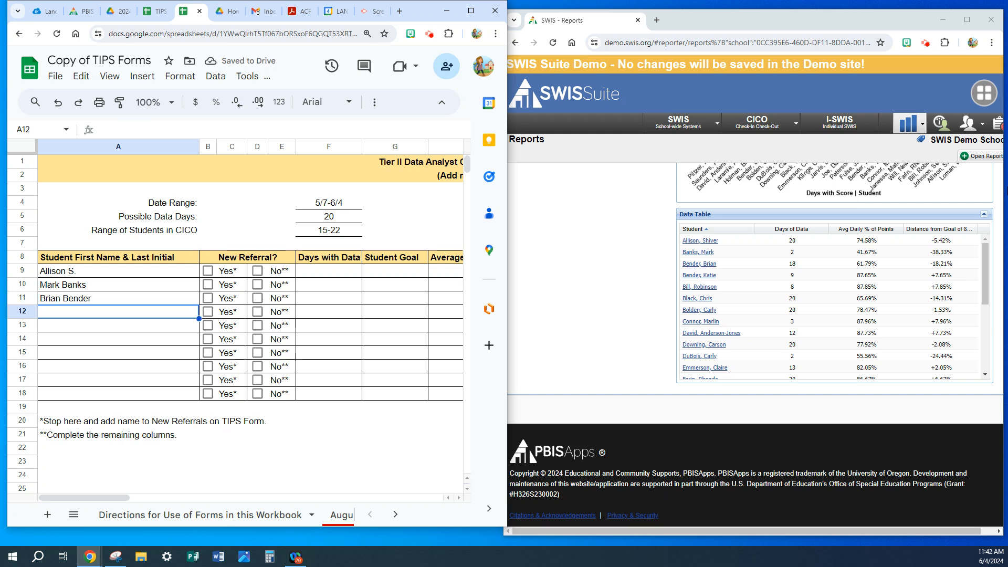
{"action": "type", "text": "Katie B."}
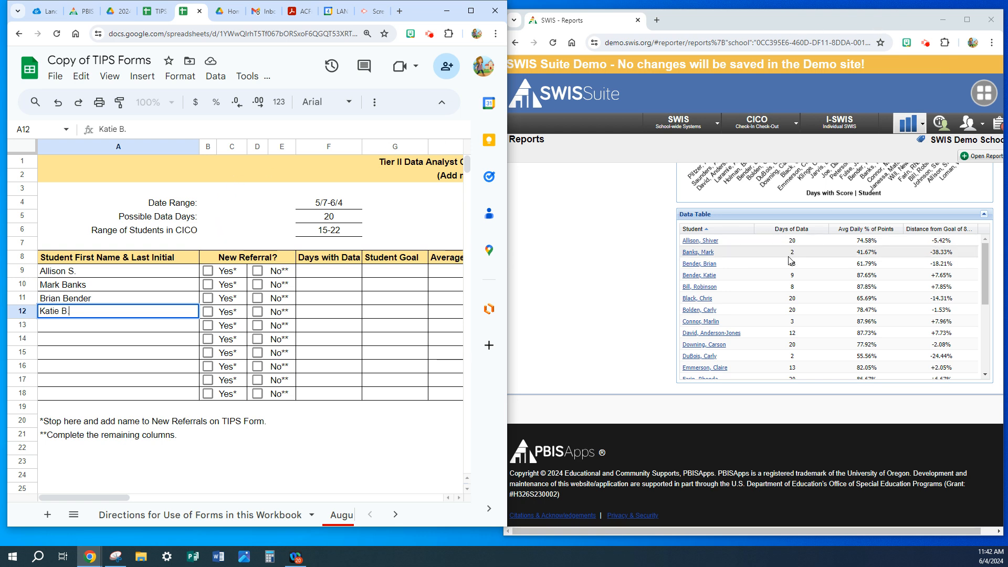
{"action": "left_click", "coordinate": [207, 285]}
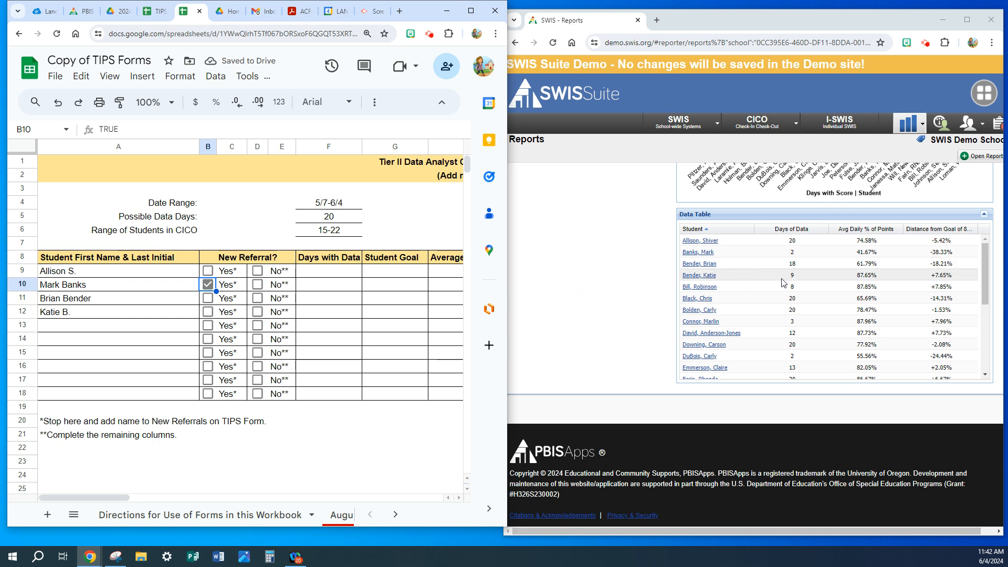
{"action": "left_click", "coordinate": [209, 313]}
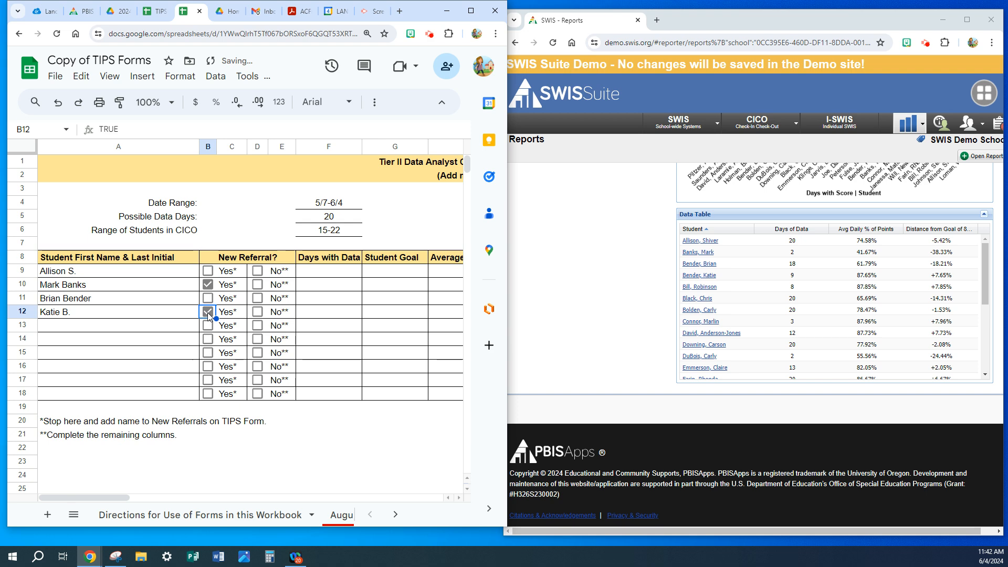
In the August sheet's T2 New Referrals table, enter the form's row 12 student in row 107 and row 10 student in row 108.
{"action": "left_click", "coordinate": [334, 518]}
{"action": "scroll", "coordinate": [239, 428], "scroll_direction": "down", "scroll_amount": 5}
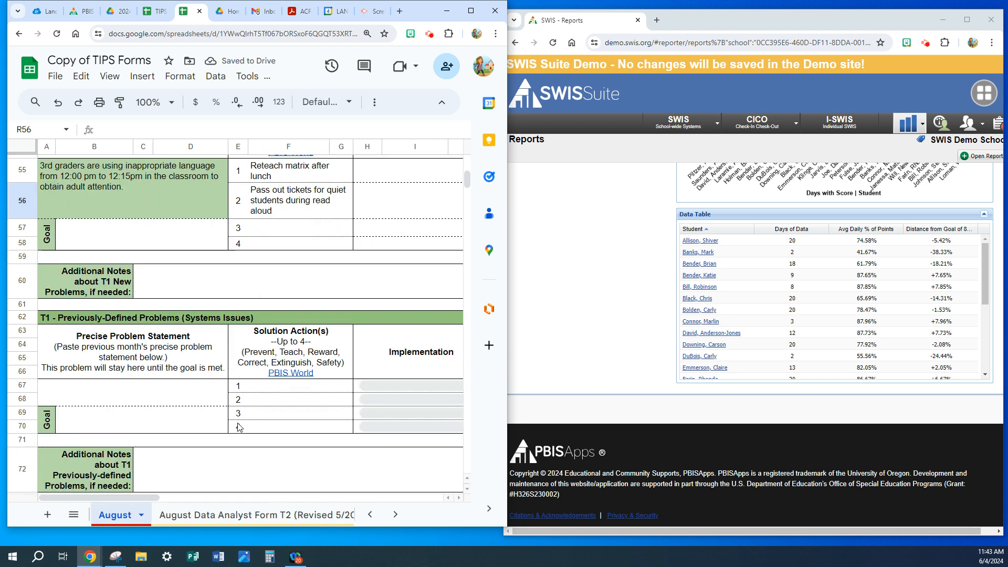
{"action": "scroll", "coordinate": [239, 428], "scroll_direction": "down", "scroll_amount": 9}
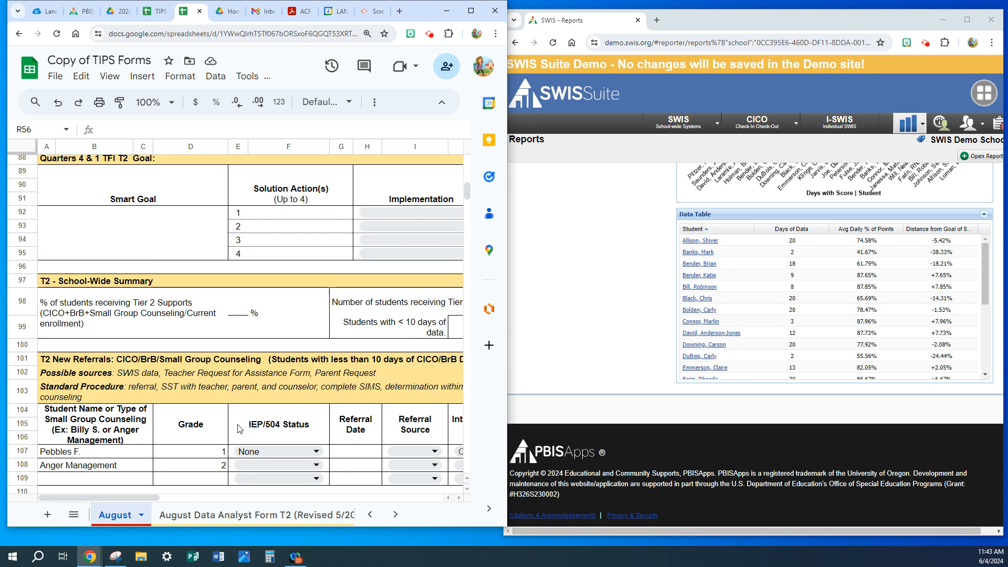
{"action": "scroll", "coordinate": [239, 428], "scroll_direction": "down", "scroll_amount": 1}
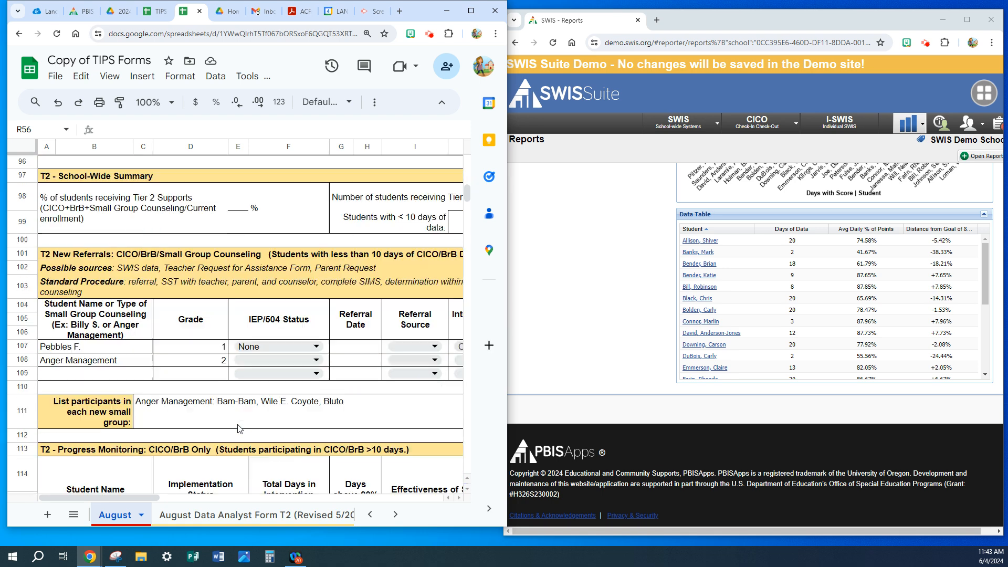
{"action": "left_click", "coordinate": [64, 351]}
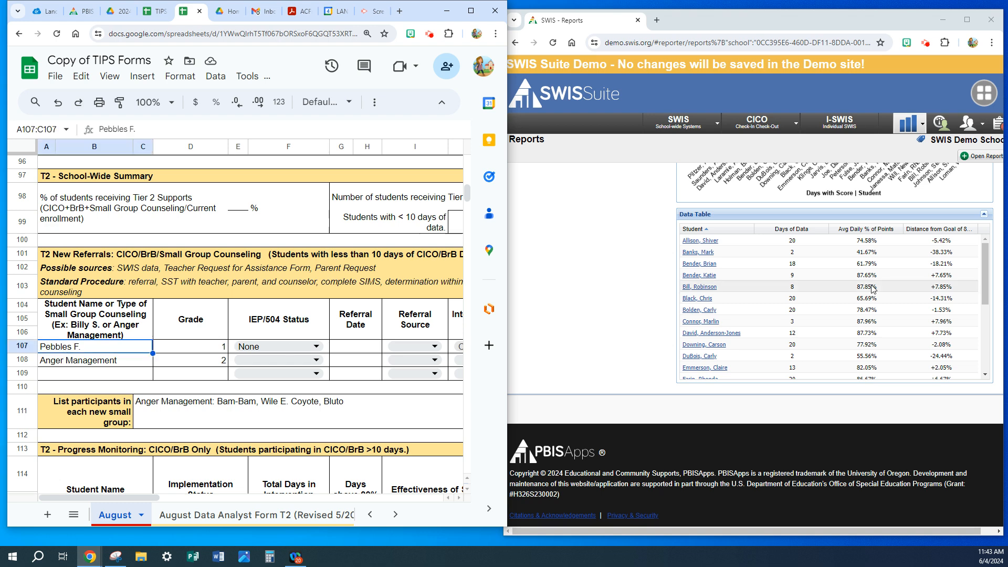
{"action": "type", "text": "K"}
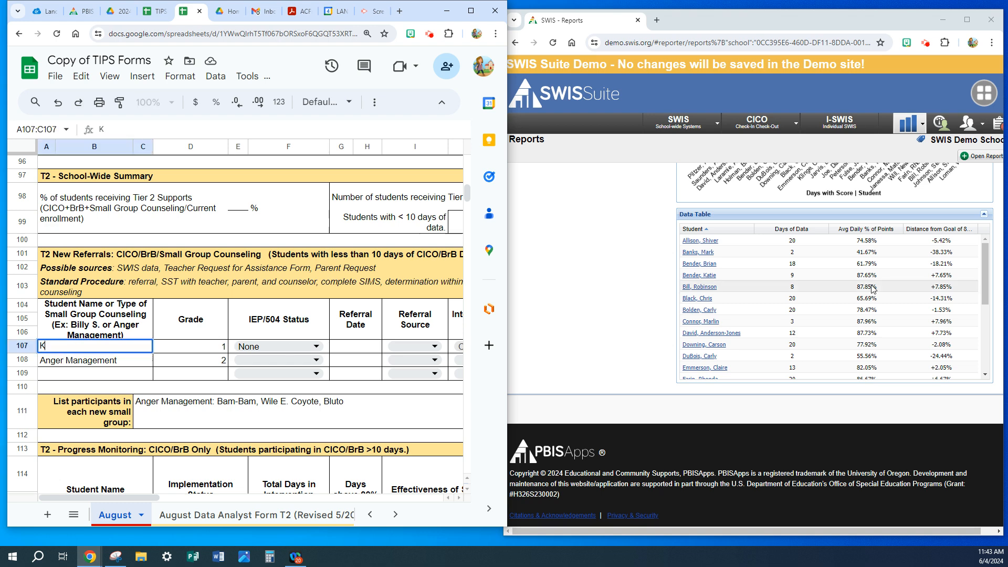
{"action": "type", "text": "atie B."}
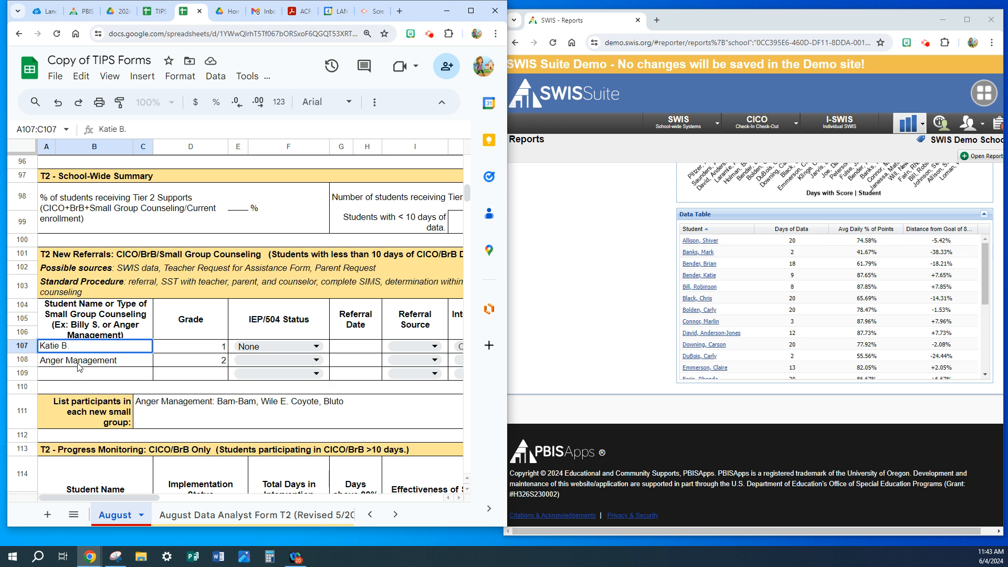
{"action": "key", "text": "Return"}
{"action": "type", "text": "Mark"}
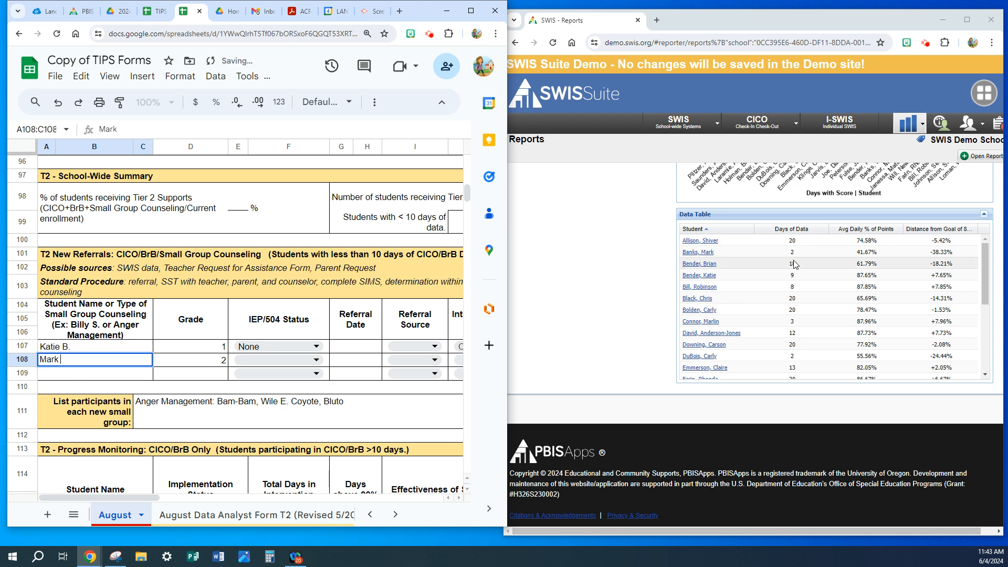
{"action": "type", "text": " B."}
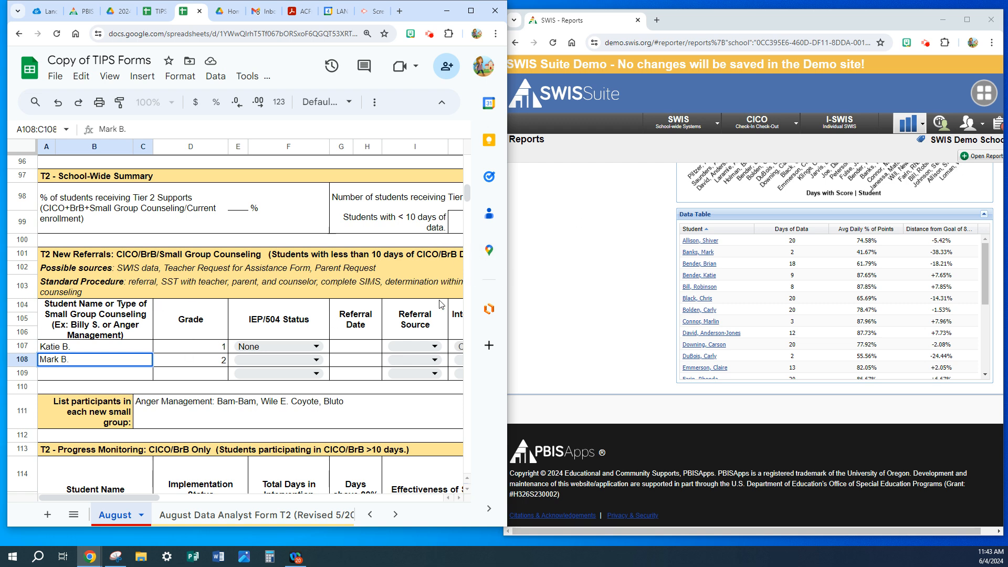
{"action": "left_click", "coordinate": [608, 256]}
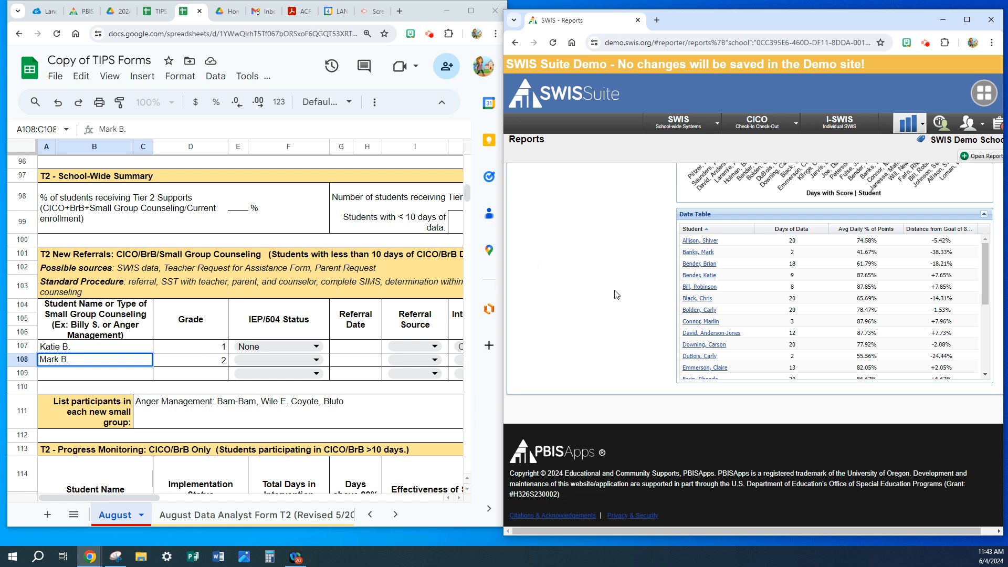
Clear the Grade values in rows 107 and 108 of the T2 New Referrals table.
{"action": "left_click", "coordinate": [187, 352]}
{"action": "key", "text": "Delete"}
{"action": "left_click", "coordinate": [200, 362]}
{"action": "key", "text": "Delete"}
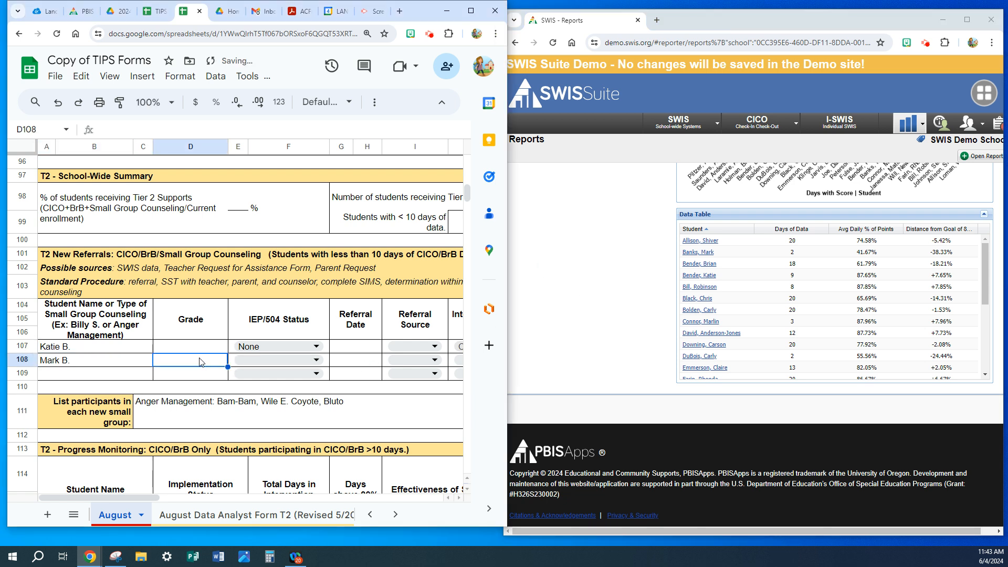
{"action": "left_click", "coordinate": [627, 267]}
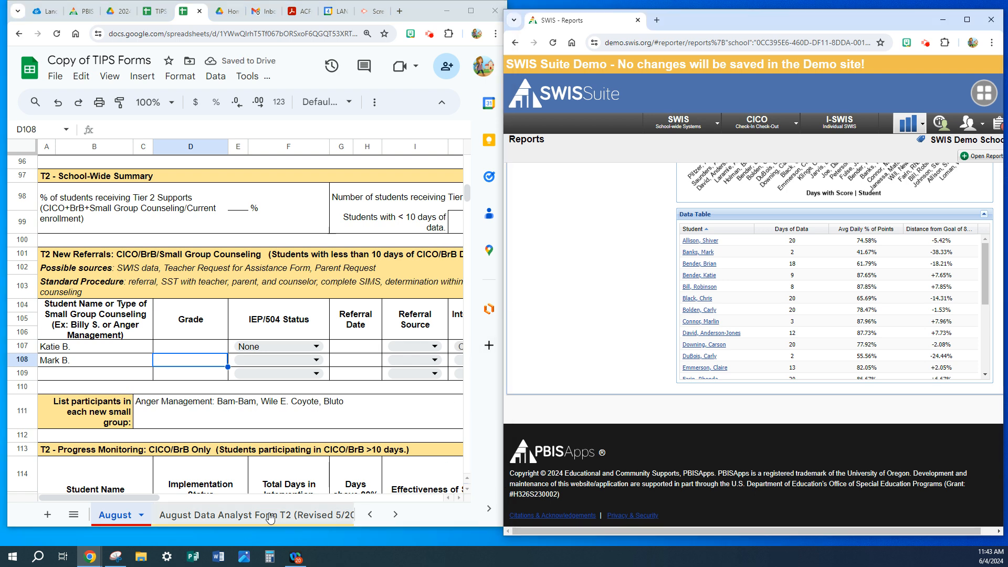
Return to the August Data Analyst Form T2 sheet and mark New Referral No for the students in rows 11 and 9.
{"action": "left_click", "coordinate": [266, 517]}
{"action": "left_click", "coordinate": [266, 516]}
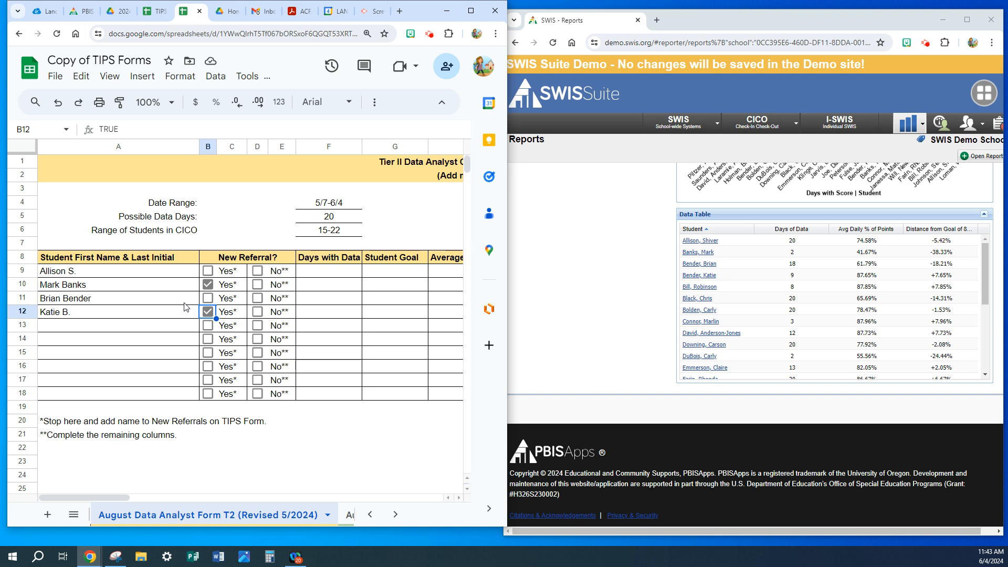
{"action": "left_click", "coordinate": [258, 298]}
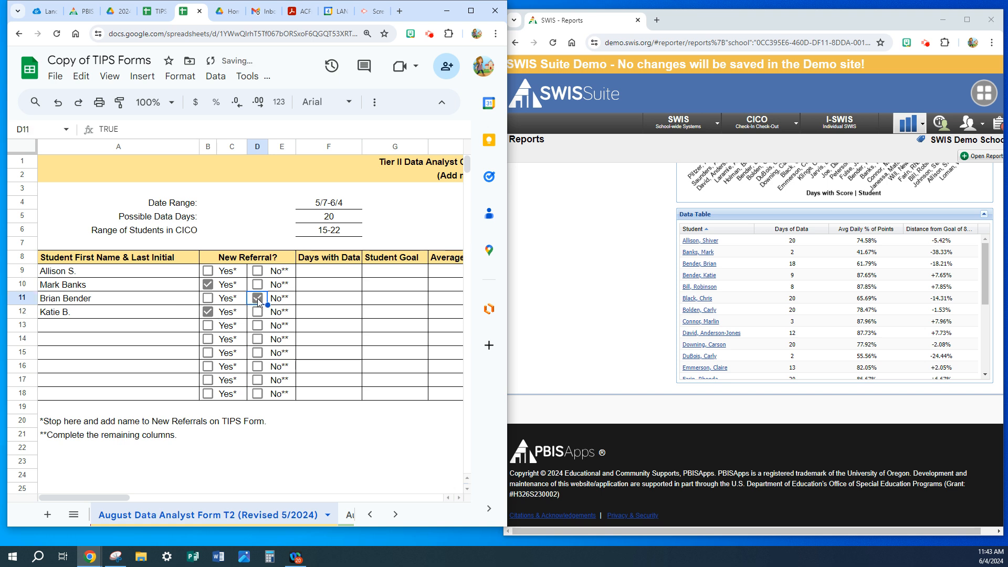
{"action": "left_click", "coordinate": [258, 271]}
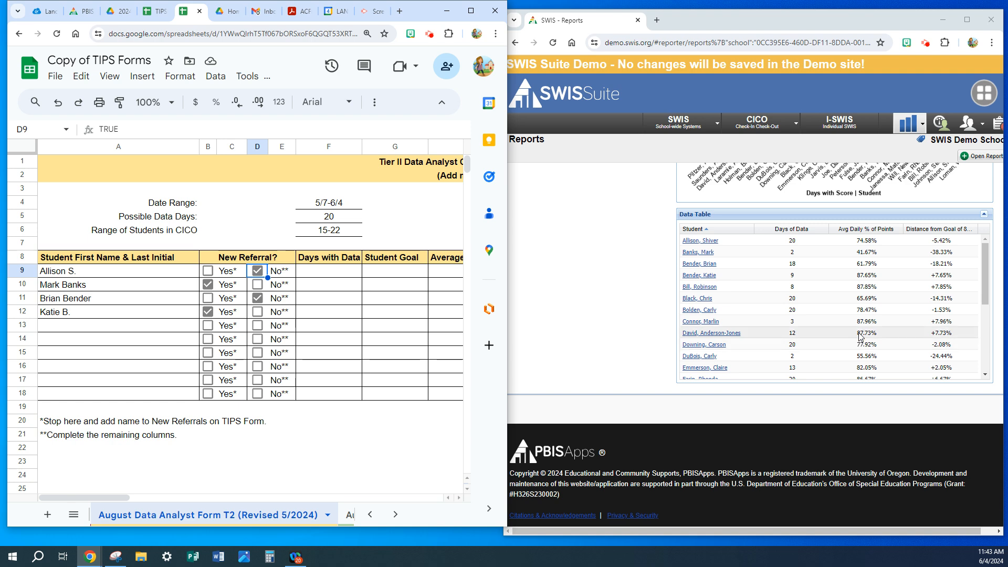
Enter the report's ninth student by first name and last initial in row 13 and mark New Referral No.
{"action": "left_click", "coordinate": [62, 327]}
{"action": "type", "text": "David A."}
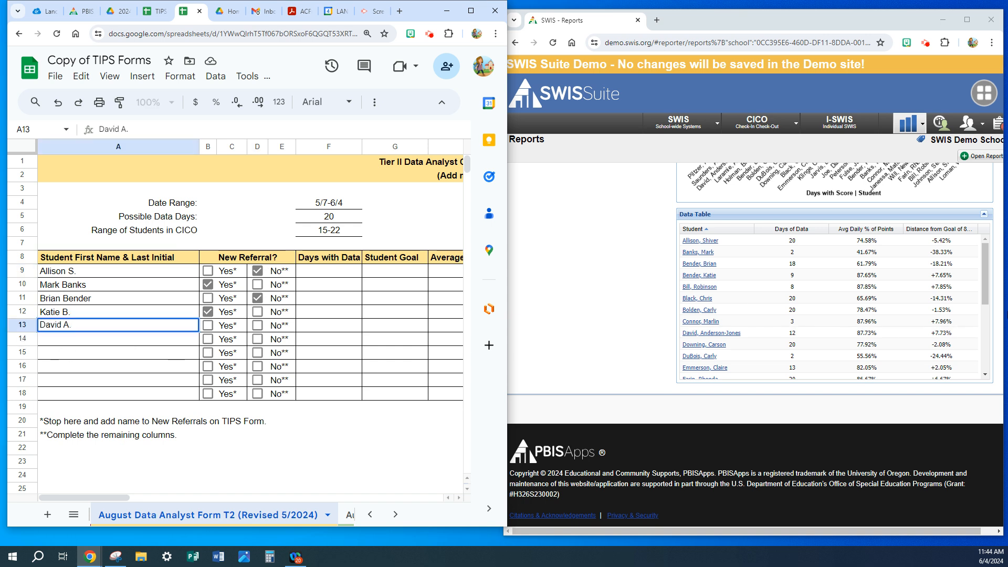
{"action": "left_click", "coordinate": [258, 326]}
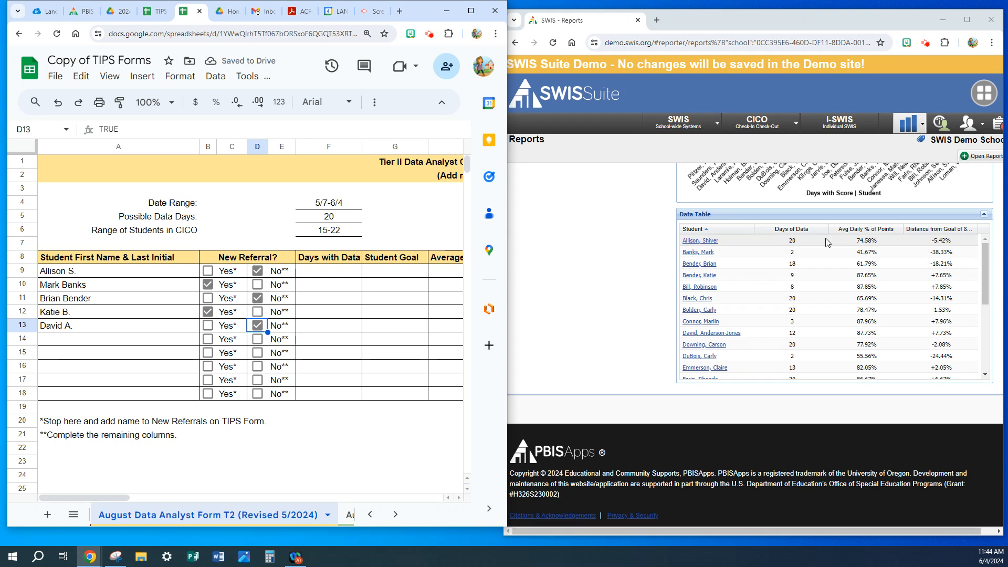
Enter Days with Data of 20 in row 9, 18 in row 10 and 12 in row 13.
{"action": "left_click", "coordinate": [315, 274]}
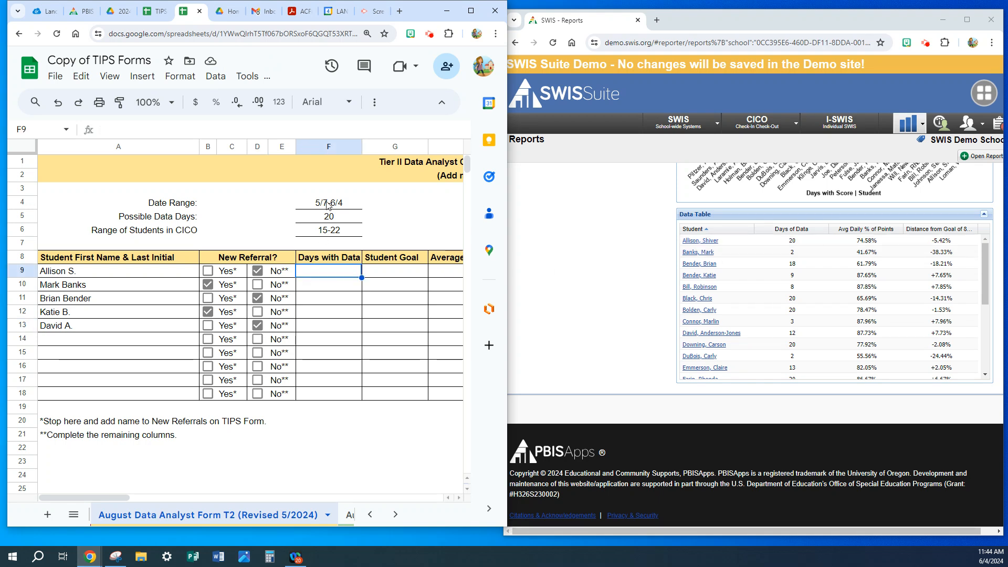
{"action": "type", "text": "20"}
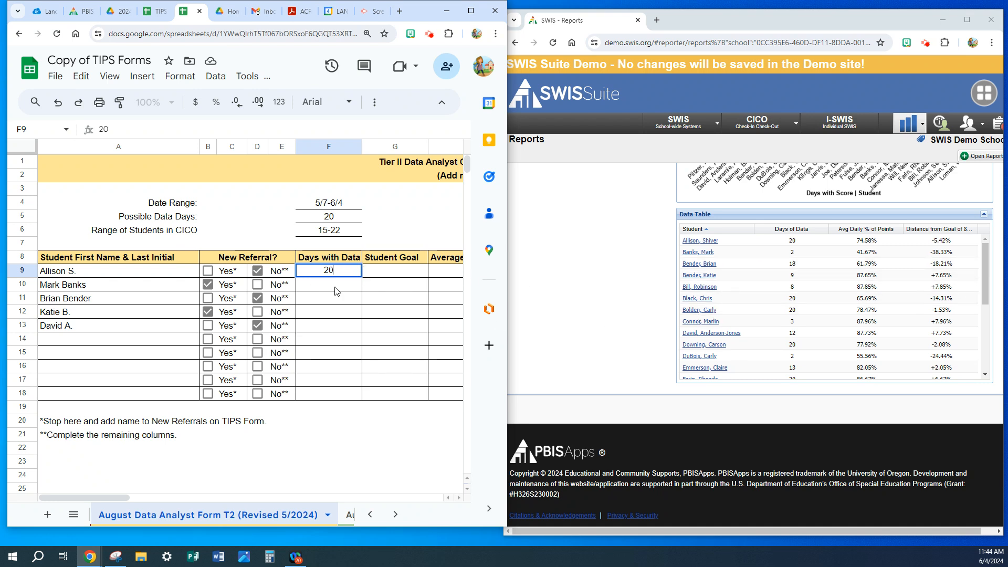
{"action": "key", "text": "Return"}
{"action": "type", "text": "18"}
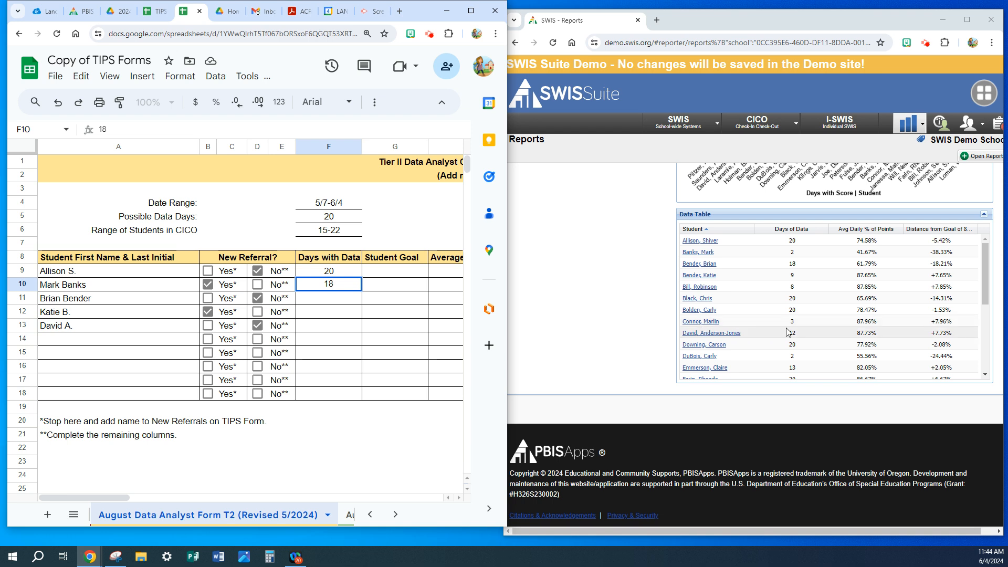
{"action": "left_click", "coordinate": [329, 306]}
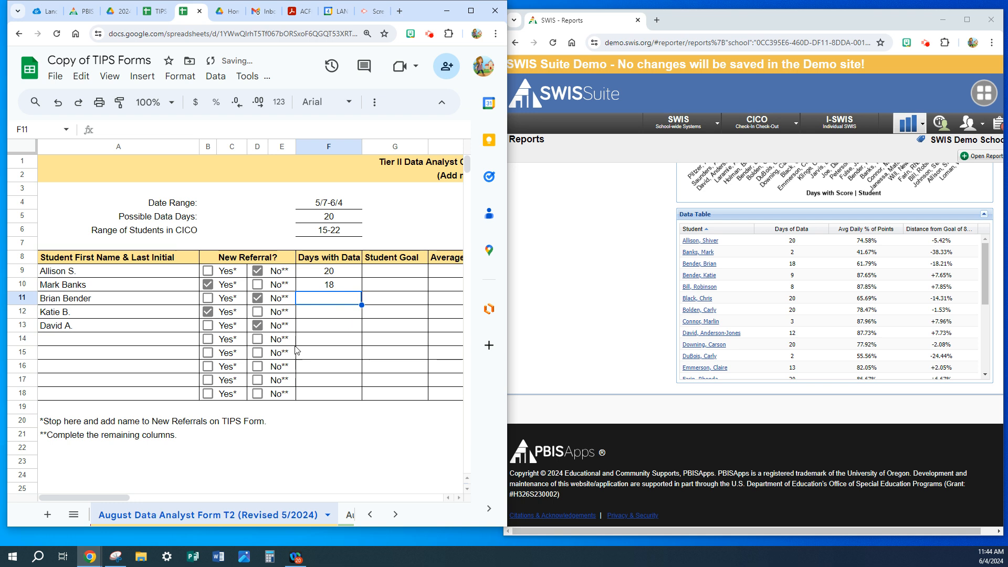
{"action": "left_click", "coordinate": [324, 326]}
{"action": "type", "text": "12"}
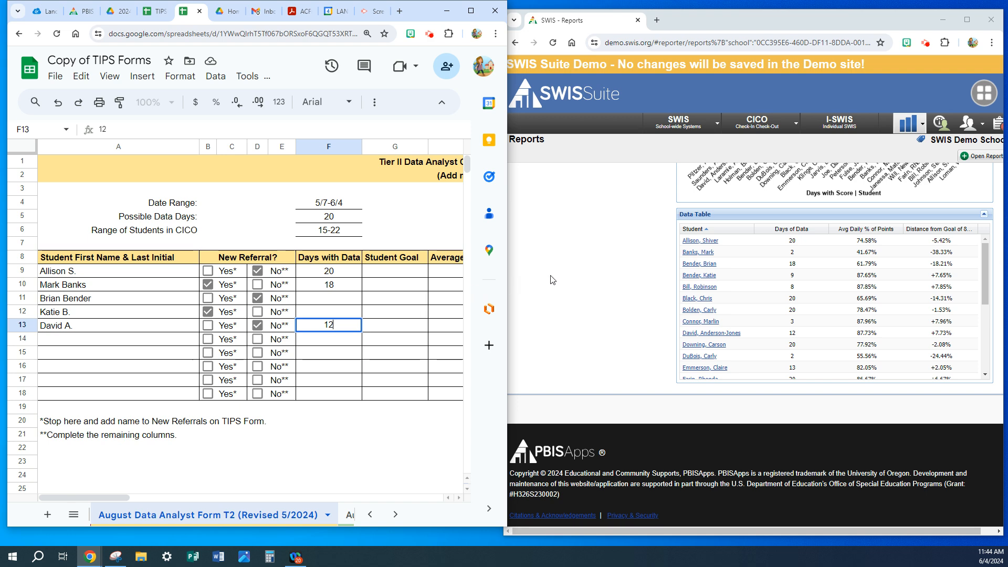
Open the CICO dashboard for the students' goals and enter Student Goal 70 in row 9, 80 in row 10 and 70 in row 13.
{"action": "left_click", "coordinate": [562, 284]}
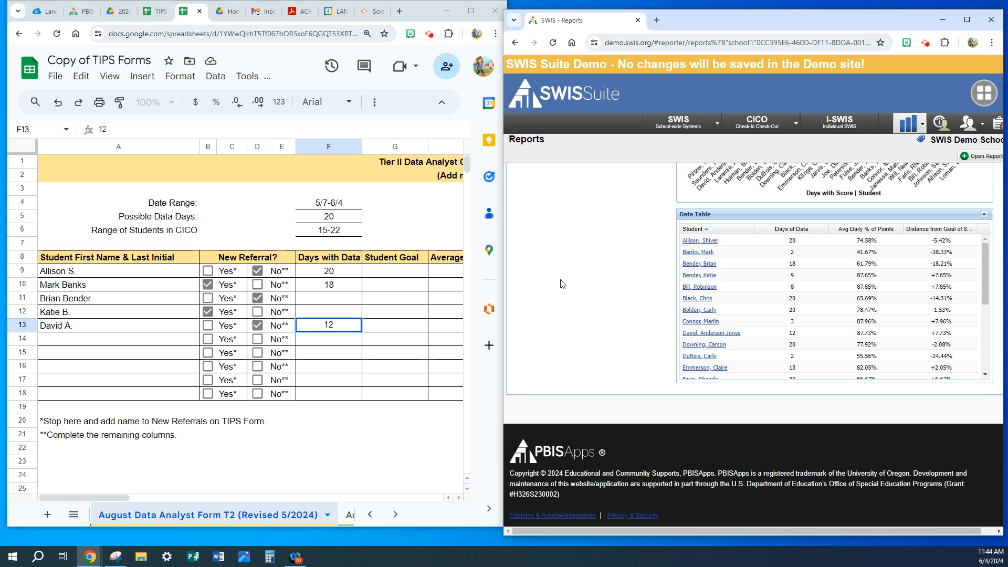
{"action": "scroll", "coordinate": [562, 284], "scroll_direction": "up", "scroll_amount": 6}
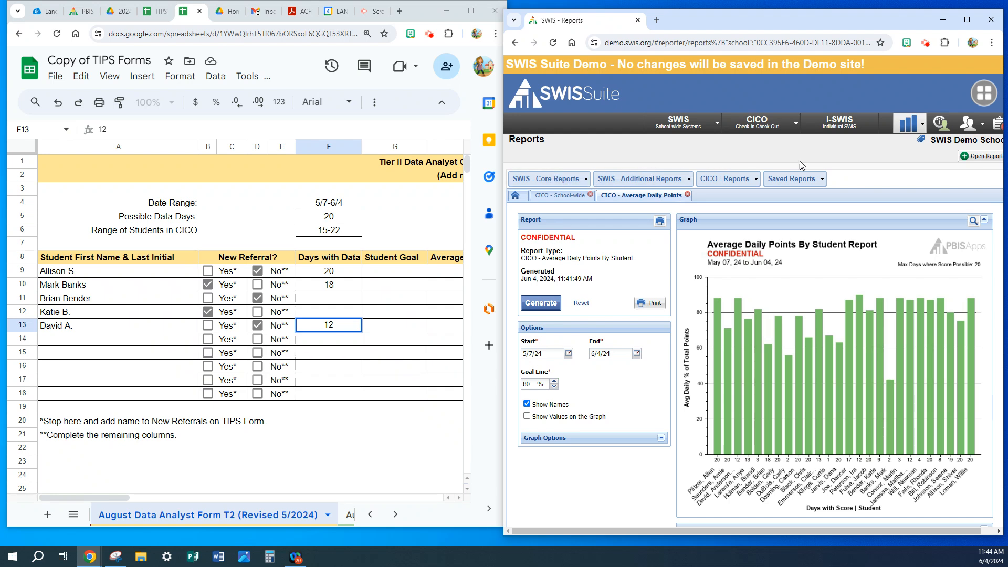
{"action": "left_click", "coordinate": [750, 127]}
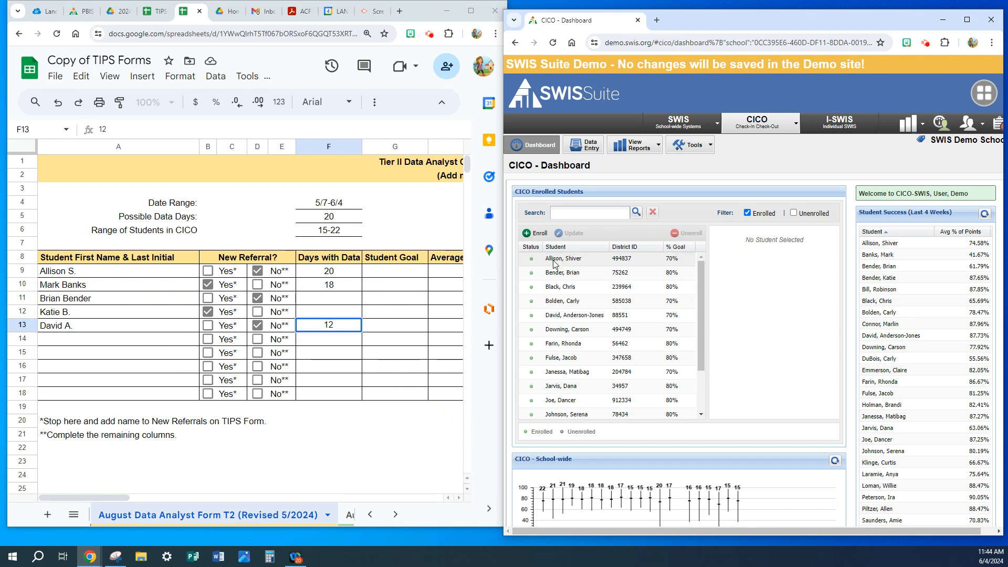
{"action": "left_click", "coordinate": [387, 272]}
{"action": "type", "text": "70"}
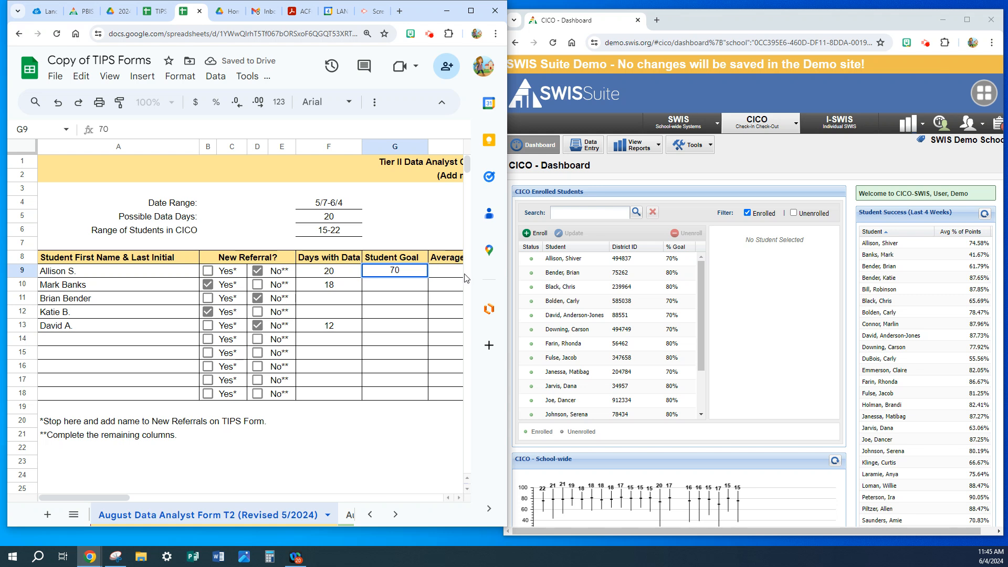
{"action": "left_click", "coordinate": [382, 289]}
{"action": "type", "text": "80"}
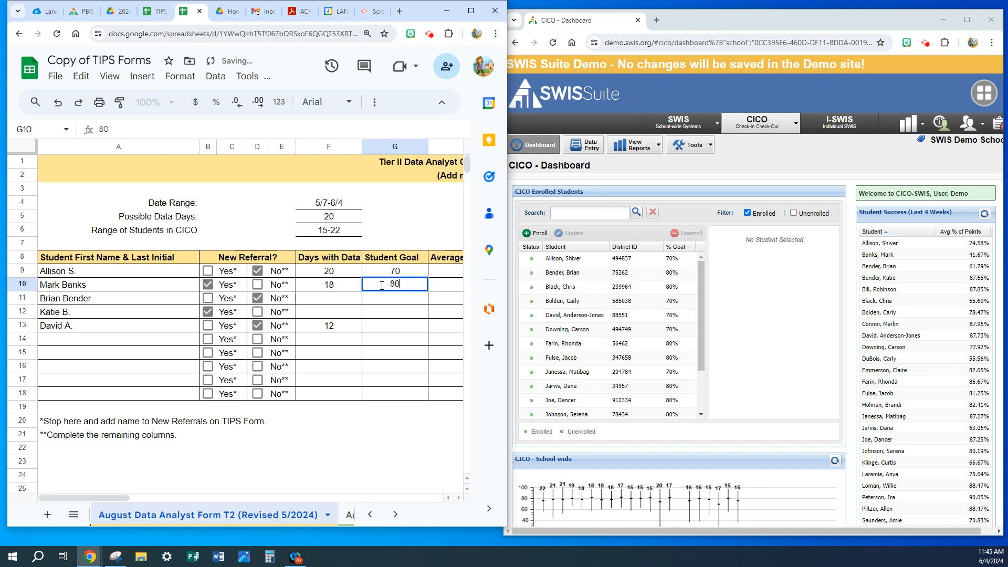
{"action": "left_click", "coordinate": [386, 326]}
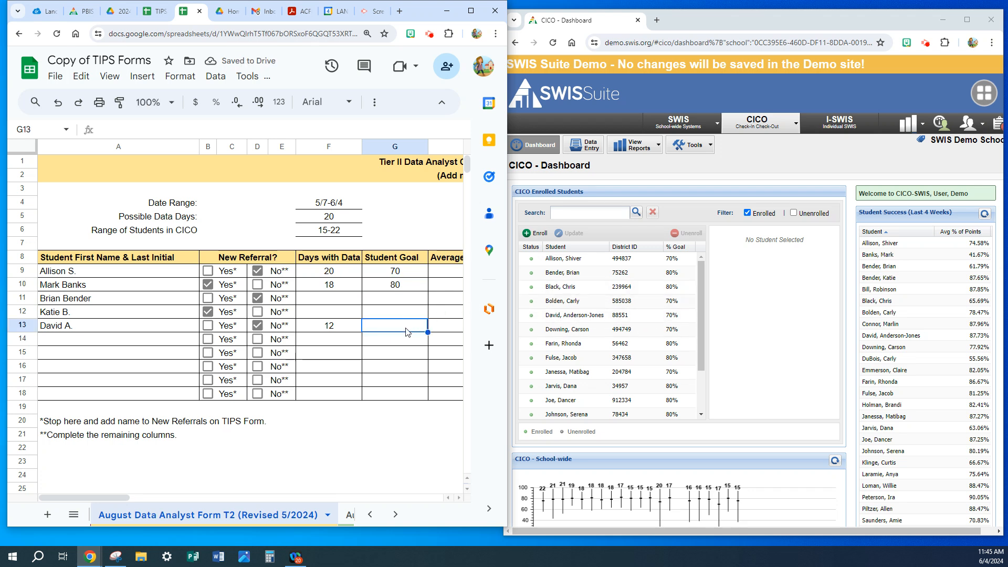
{"action": "type", "text": "70"}
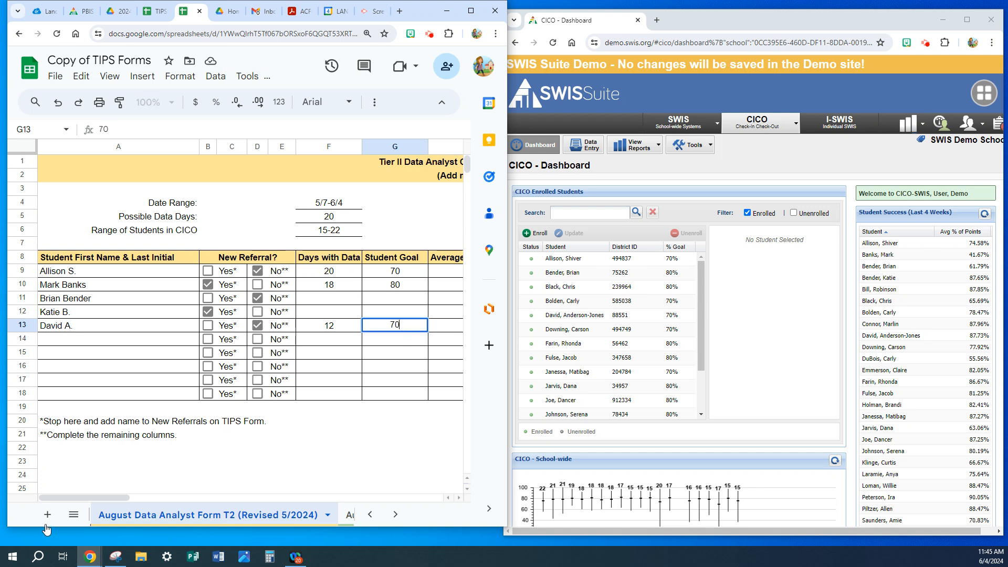
{"action": "left_click_drag", "start_coordinate": [103, 498], "coordinate": [121, 499]}
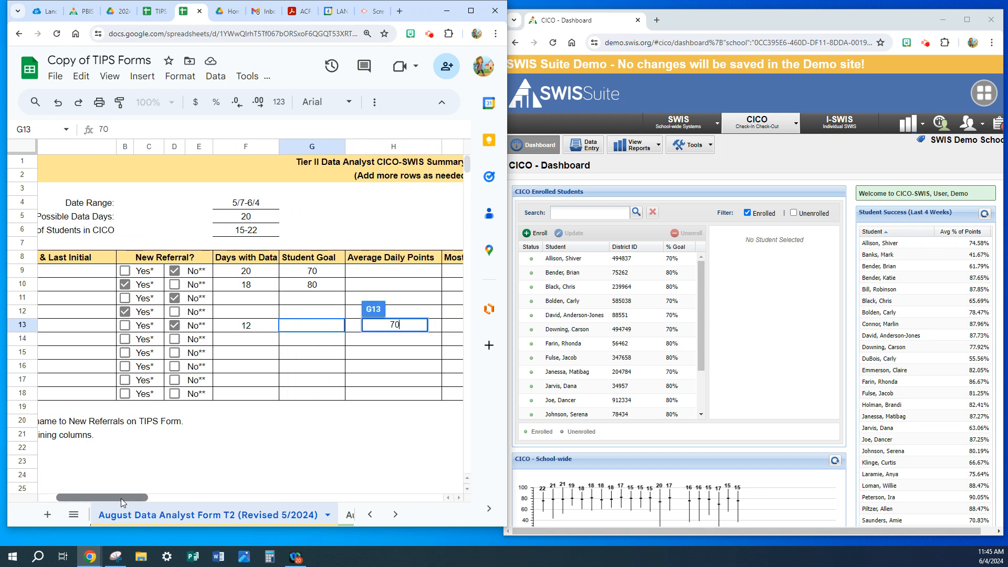
{"action": "key", "text": "Return"}
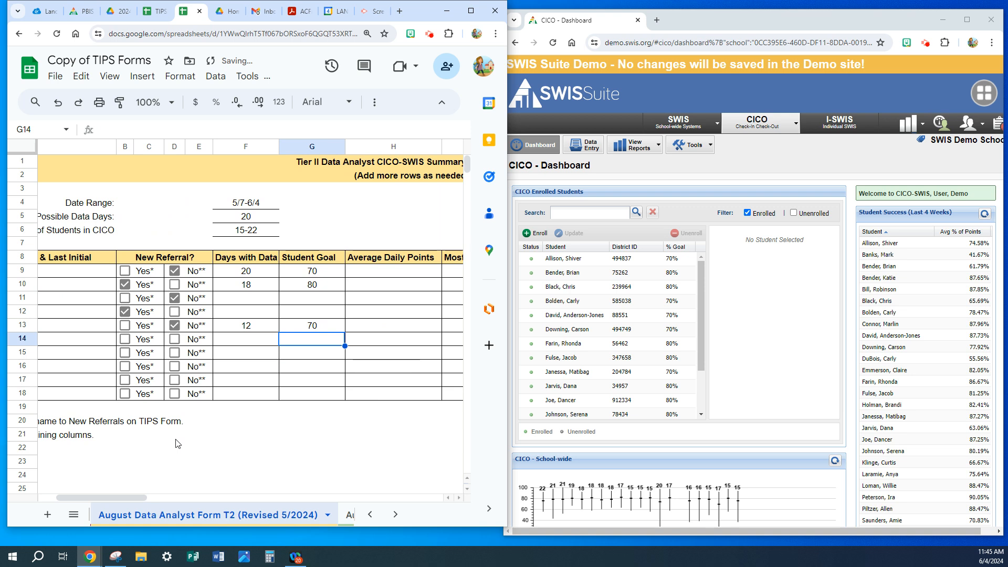
Return to the CICO reports, close the duplicate Average Daily Points report, and reopen the original one.
{"action": "left_click", "coordinate": [661, 145]}
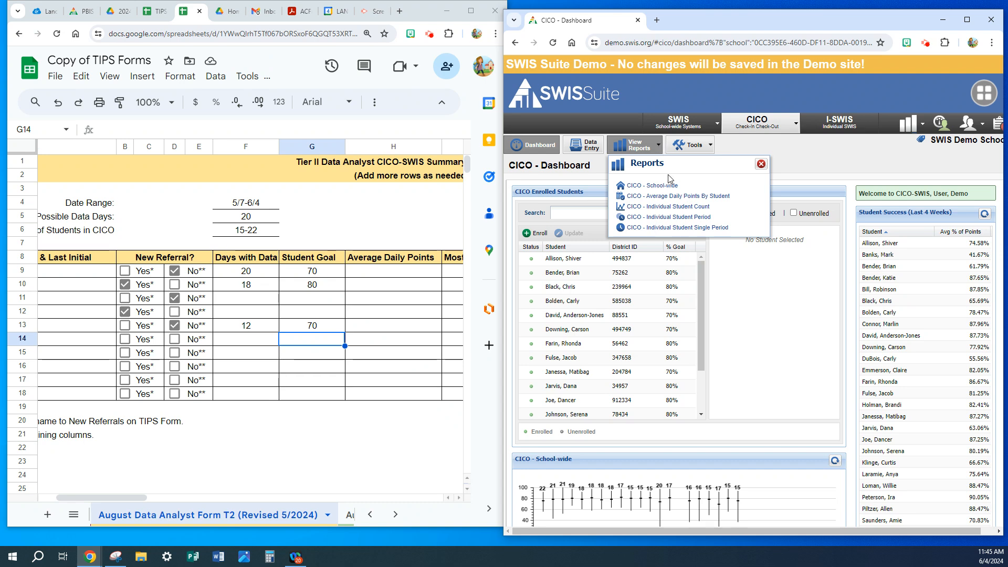
{"action": "left_click", "coordinate": [675, 197]}
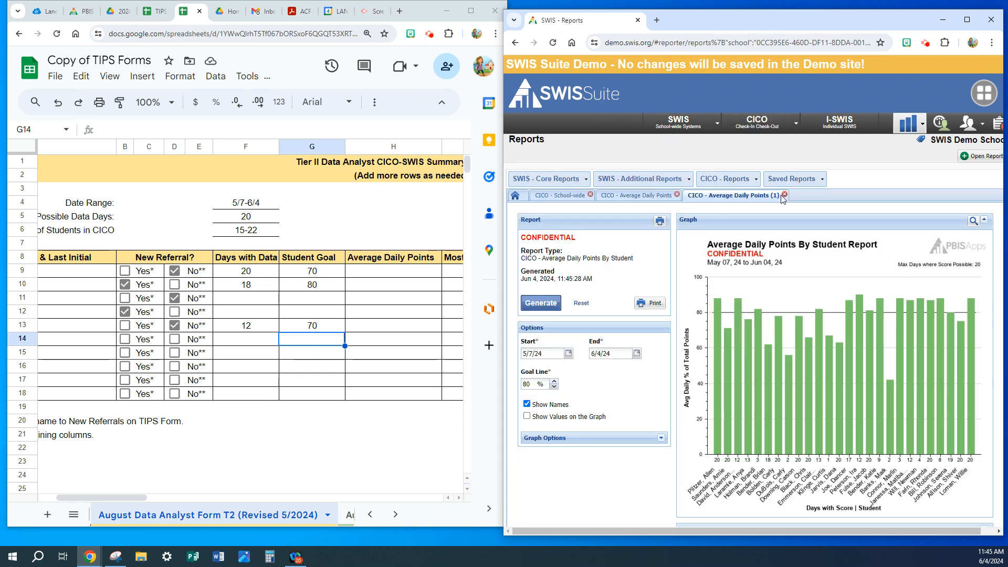
{"action": "left_click", "coordinate": [785, 195]}
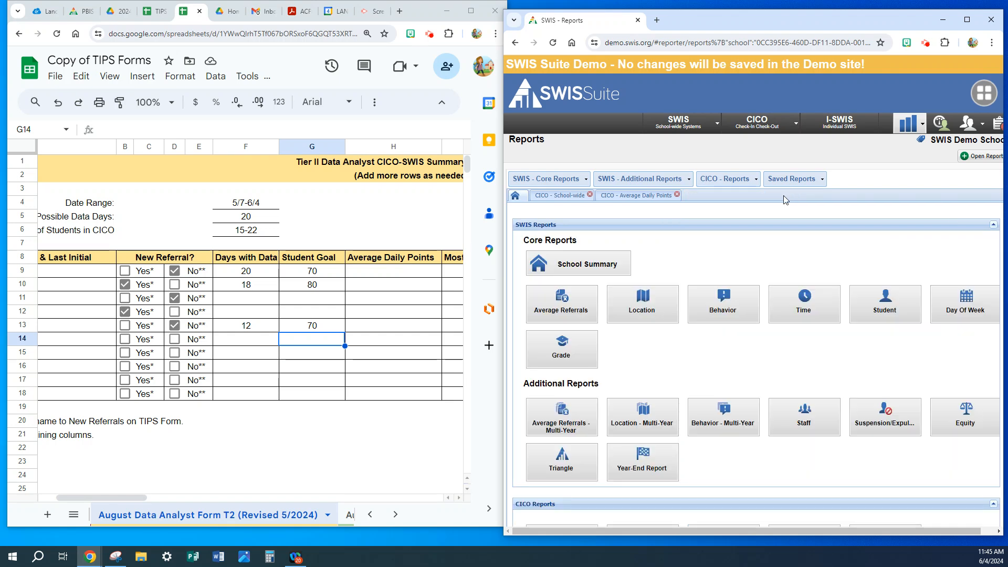
{"action": "left_click", "coordinate": [629, 197]}
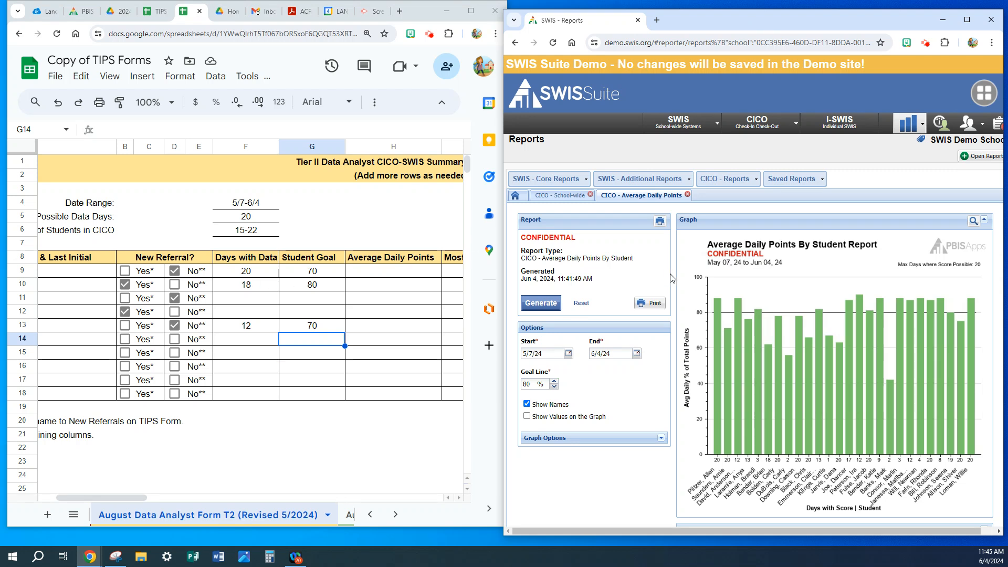
Regenerate the Average Daily Points By Student report with values shown on the graph.
{"action": "left_click_drag", "start_coordinate": [121, 496], "coordinate": [99, 500]}
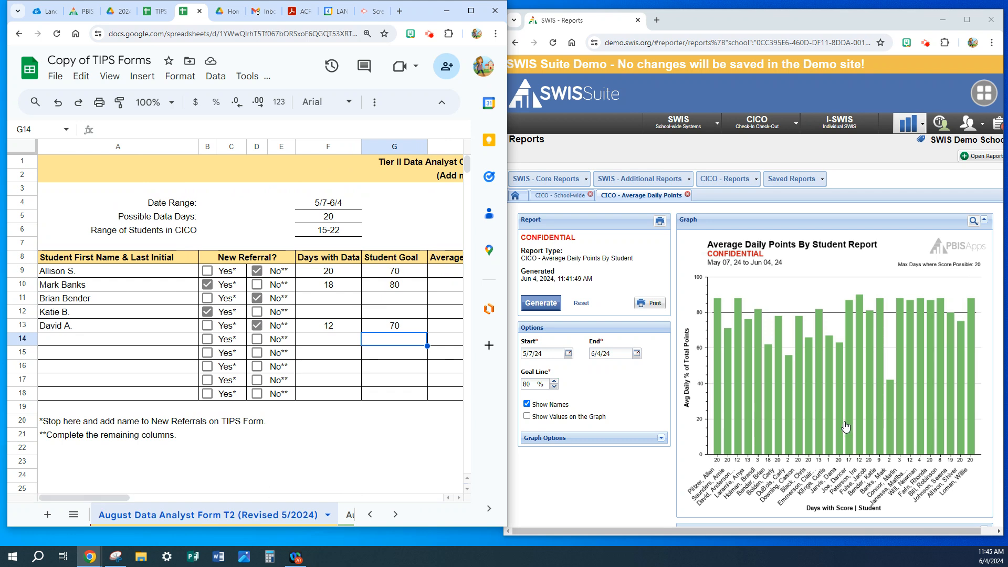
{"action": "left_click", "coordinate": [527, 417]}
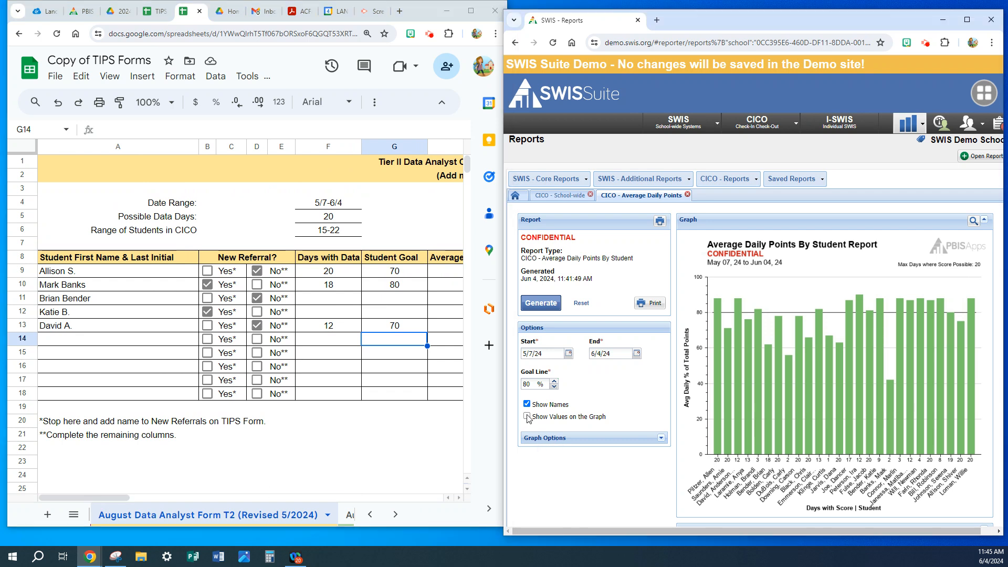
{"action": "left_click", "coordinate": [542, 304]}
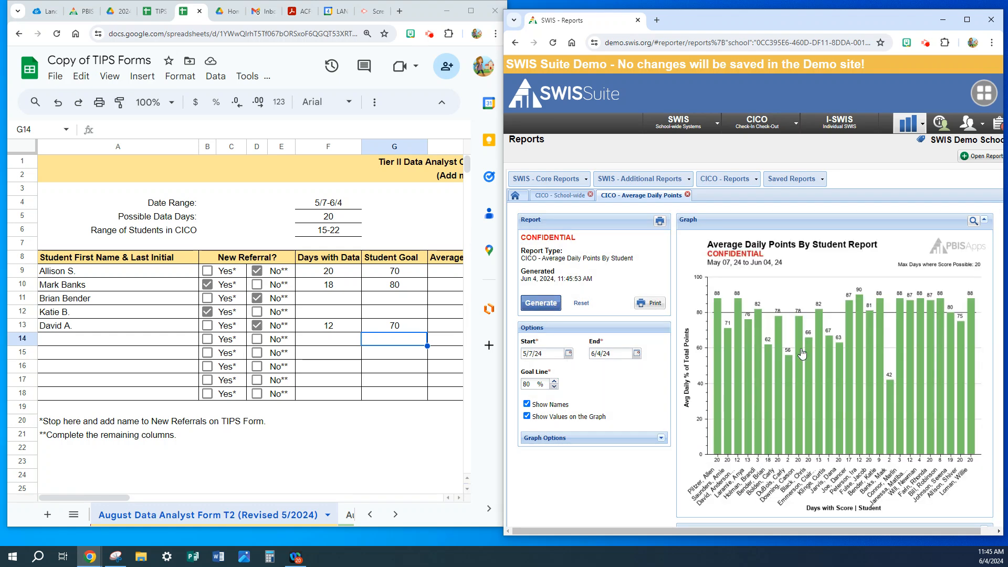
Using the report's data table, enter the row 9 student's Average Daily Points as 75.
{"action": "scroll", "coordinate": [768, 387], "scroll_direction": "down", "scroll_amount": 8}
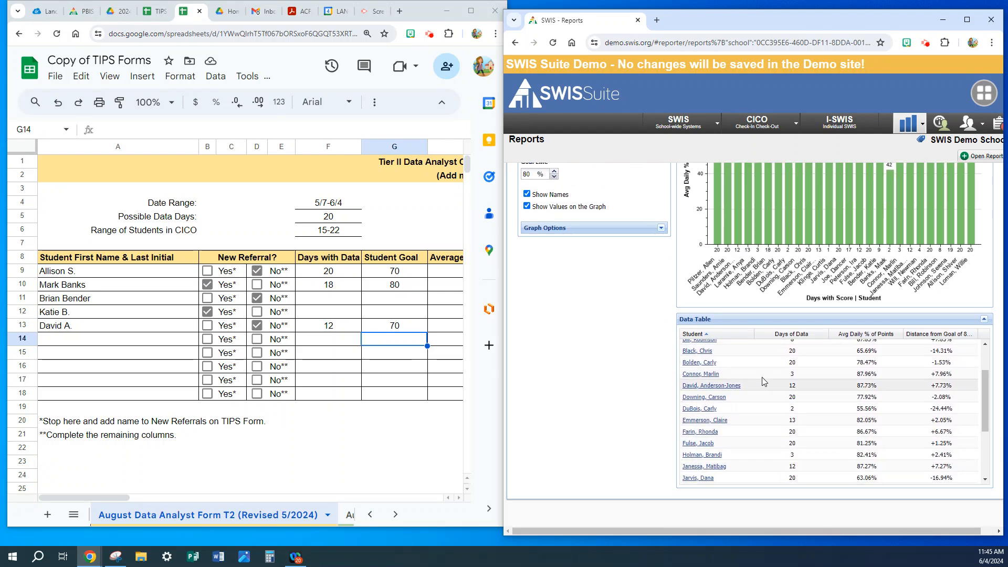
{"action": "scroll", "coordinate": [754, 390], "scroll_direction": "up", "scroll_amount": 2}
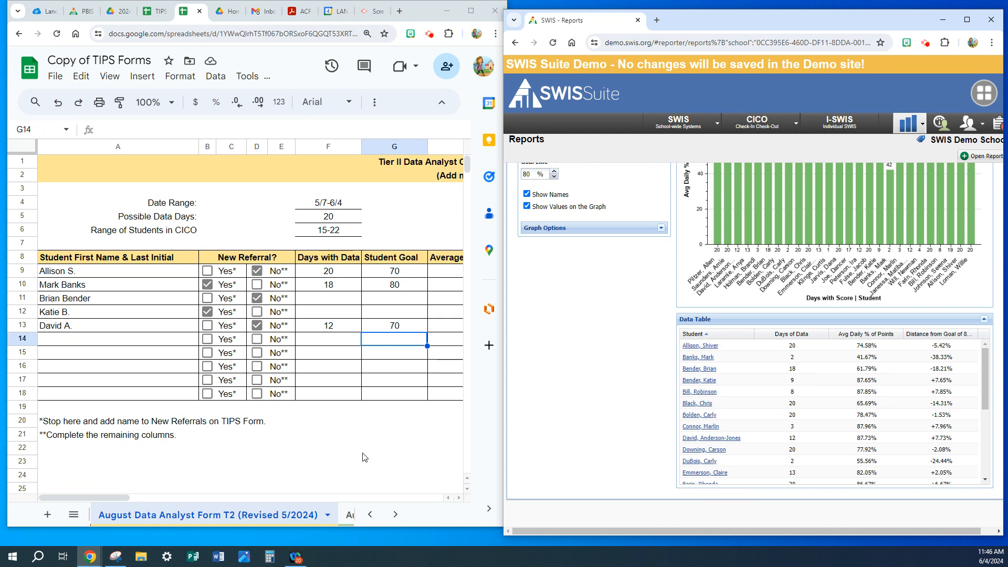
{"action": "left_click_drag", "start_coordinate": [108, 496], "coordinate": [133, 496]}
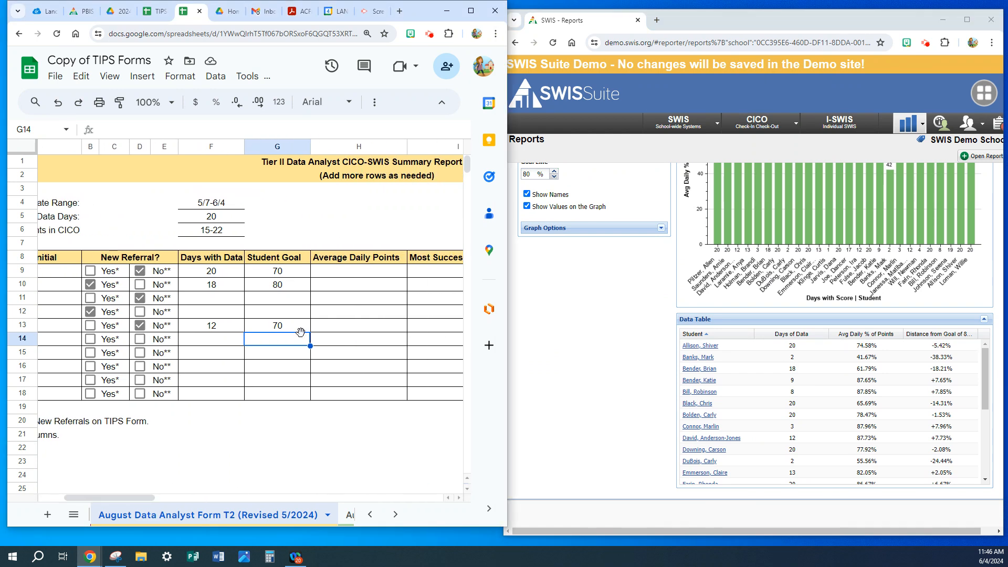
{"action": "left_click", "coordinate": [356, 273]}
{"action": "type", "text": "74"}
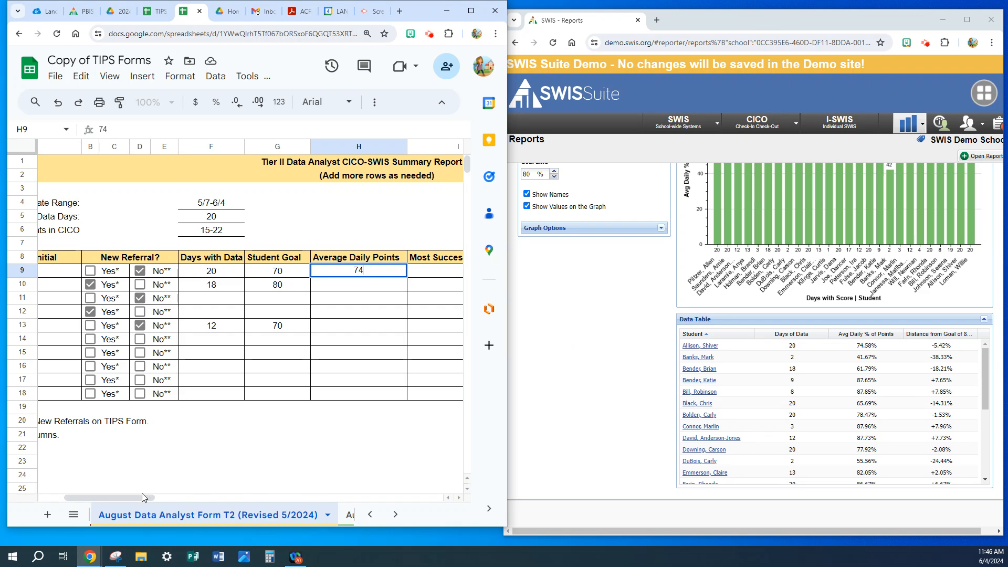
{"action": "mouse_move", "coordinate": [137, 498]}
{"action": "left_mouse_down"}
{"action": "mouse_move", "coordinate": [112, 496]}
{"action": "mouse_move", "coordinate": [157, 497]}
{"action": "left_mouse_up"}
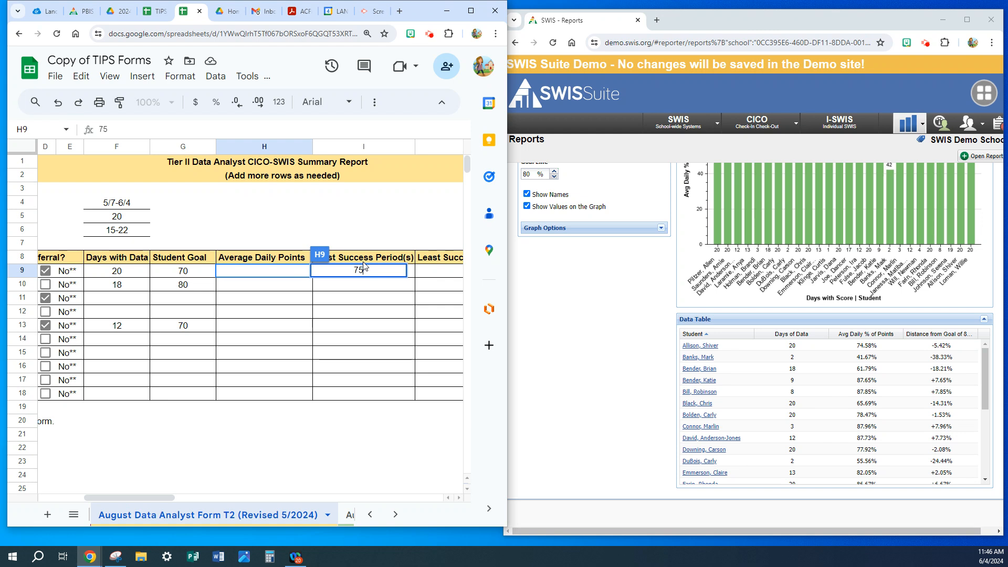
{"action": "key", "text": "Return"}
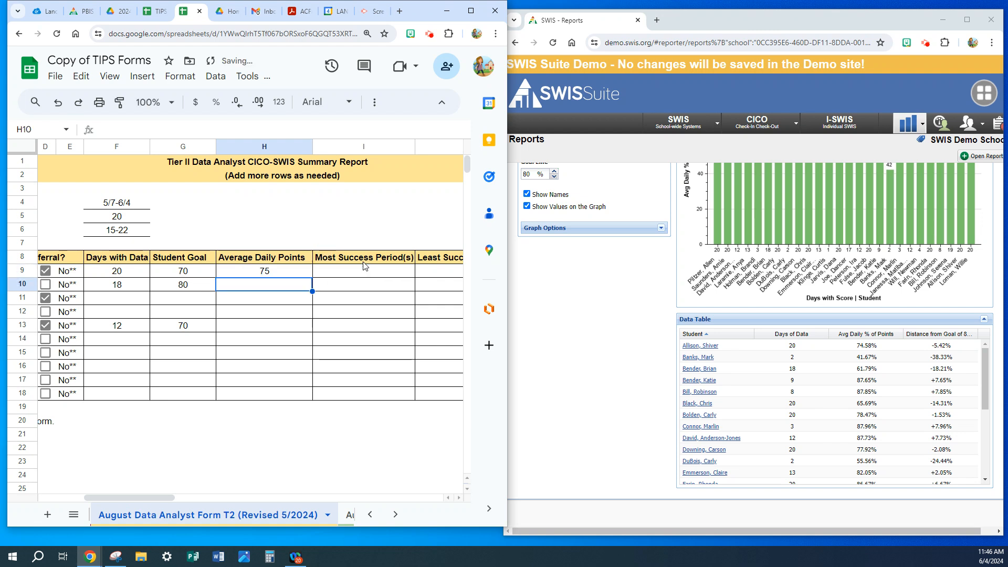
Enter Average Daily Points of 62 in row 11 and 88 in row 13.
{"action": "left_click", "coordinate": [261, 300]}
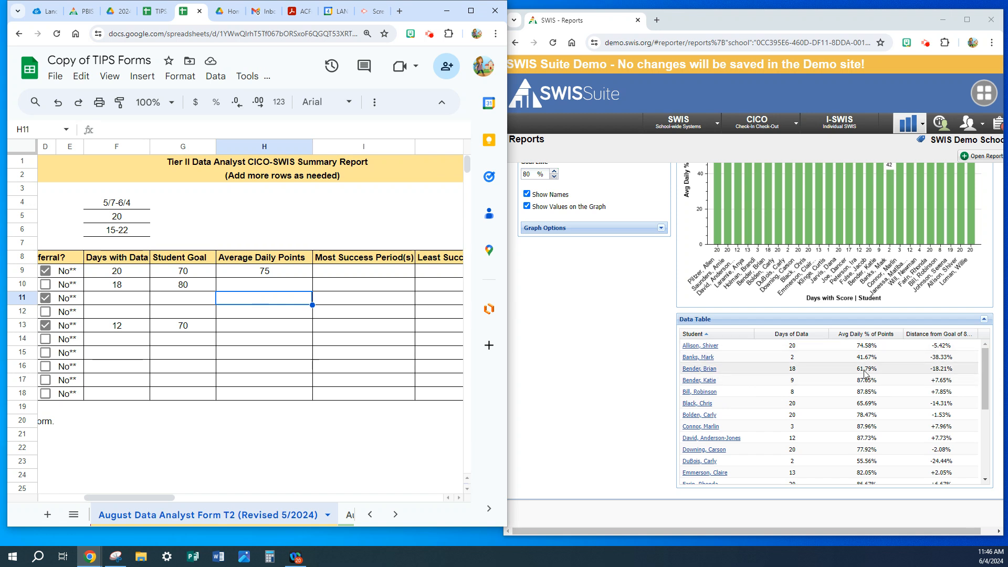
{"action": "type", "text": "612"}
{"action": "key", "text": "BackSpace"}
{"action": "key", "text": "BackSpace"}
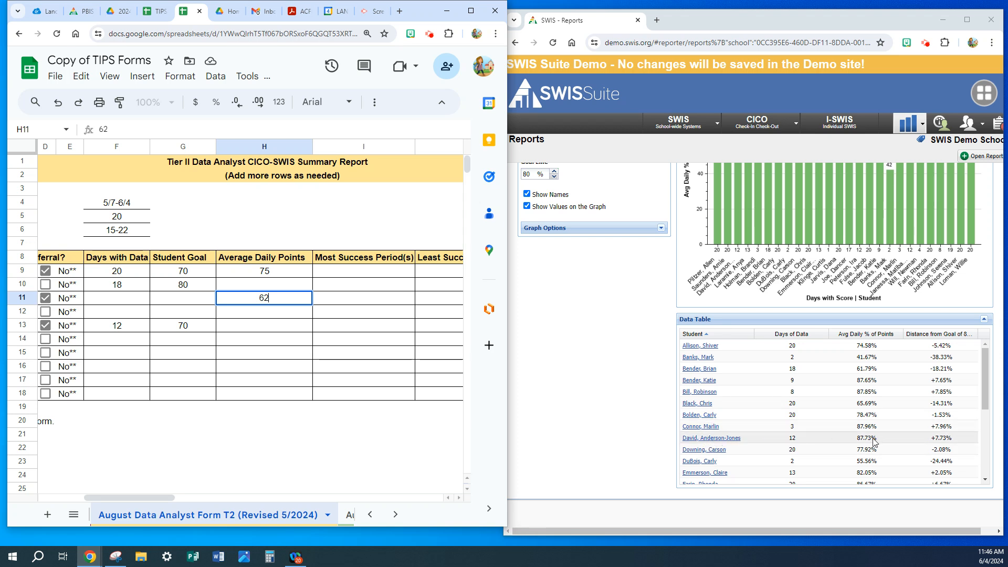
{"action": "left_click", "coordinate": [263, 331]}
{"action": "type", "text": "88"}
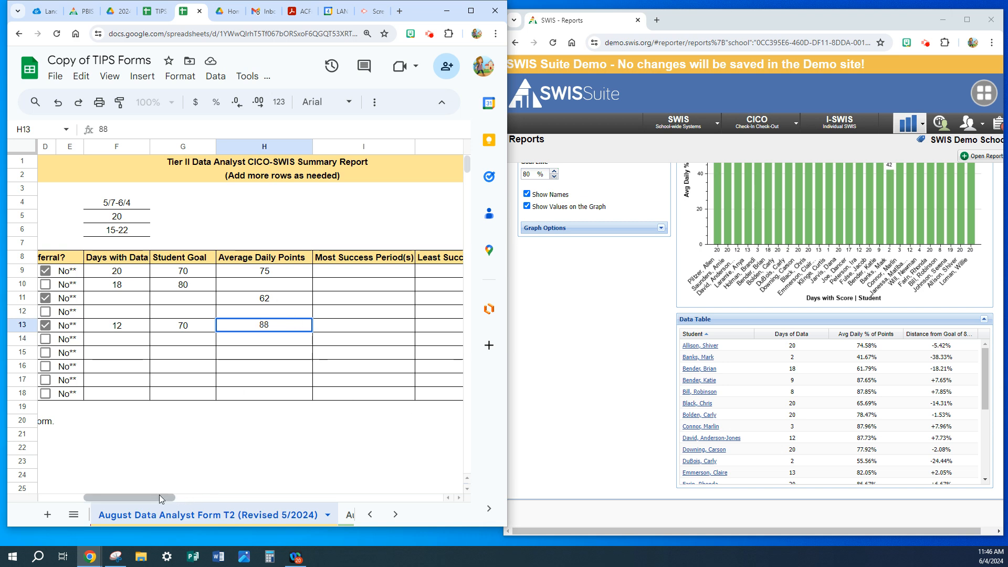
{"action": "left_click_drag", "start_coordinate": [159, 495], "coordinate": [141, 495]}
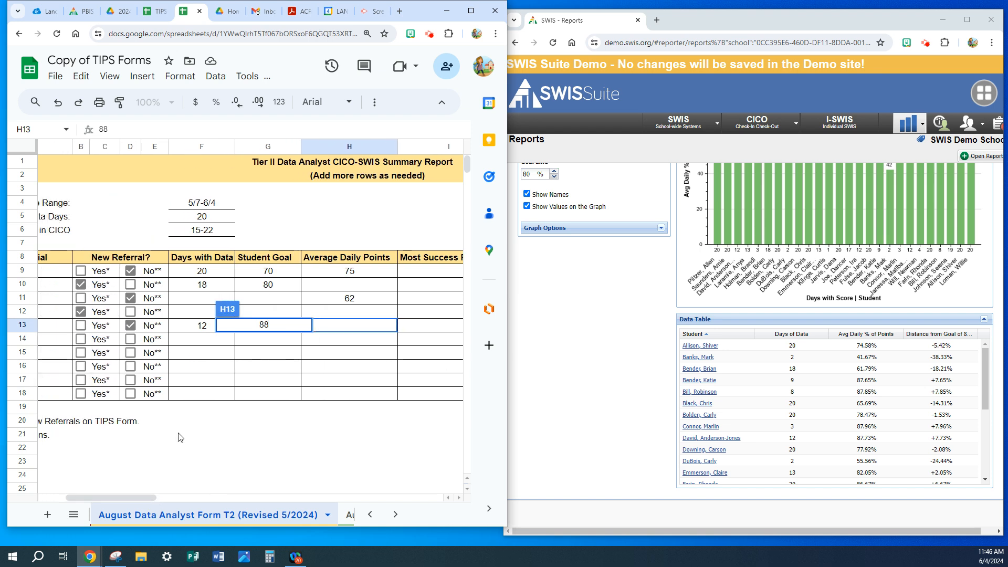
{"action": "key", "text": "Return"}
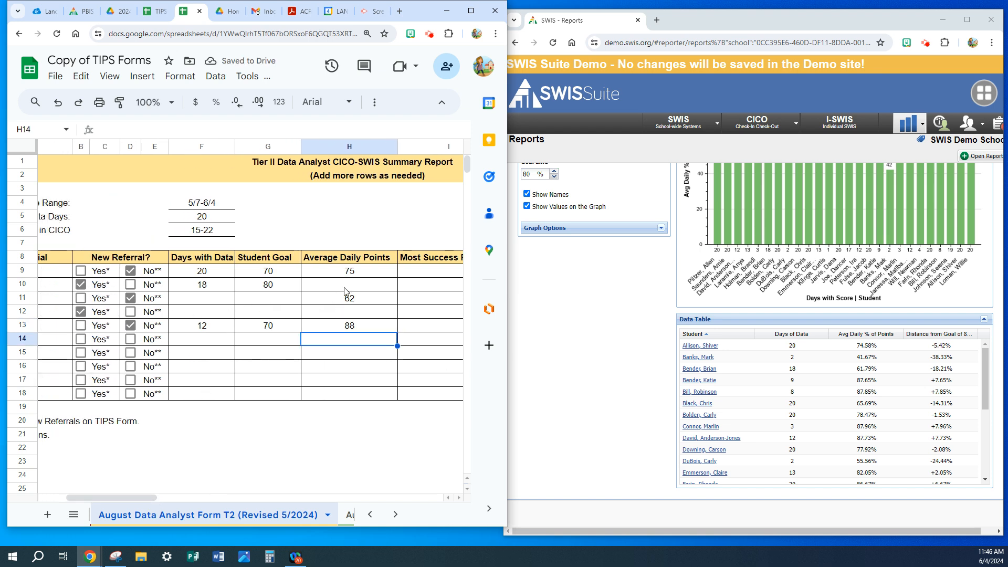
In row 11, enter 18 for Days with Data and 80 for Student Goal.
{"action": "mouse_move", "coordinate": [131, 498]}
{"action": "left_mouse_down"}
{"action": "mouse_move", "coordinate": [99, 499]}
{"action": "mouse_move", "coordinate": [120, 499]}
{"action": "left_mouse_up"}
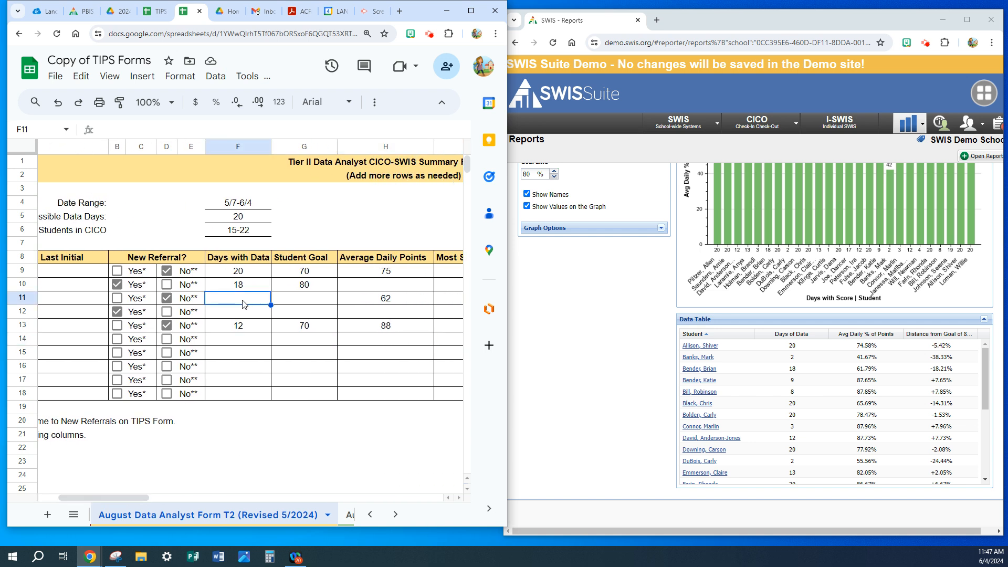
{"action": "type", "text": "18"}
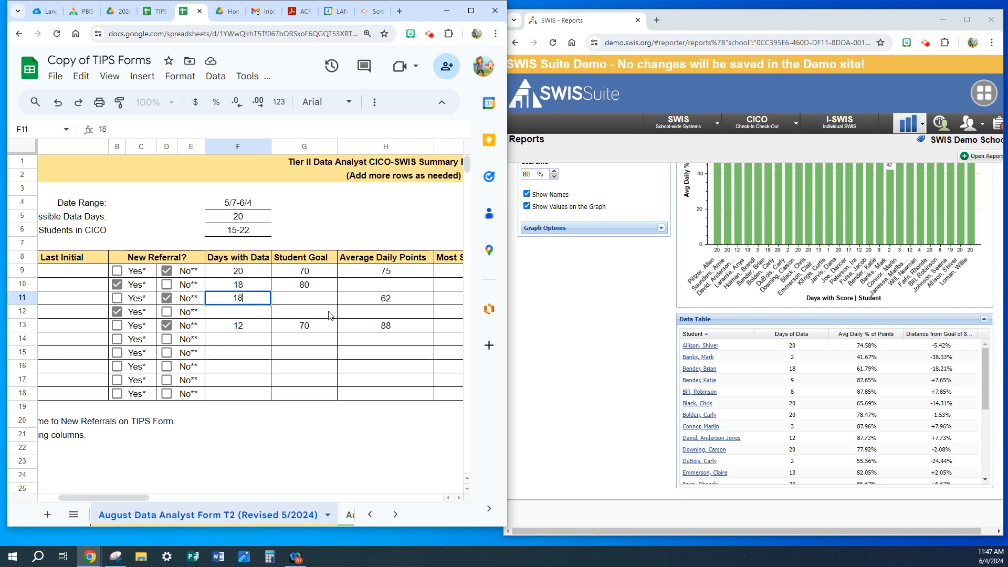
{"action": "left_click", "coordinate": [303, 304]}
{"action": "type", "text": "80"}
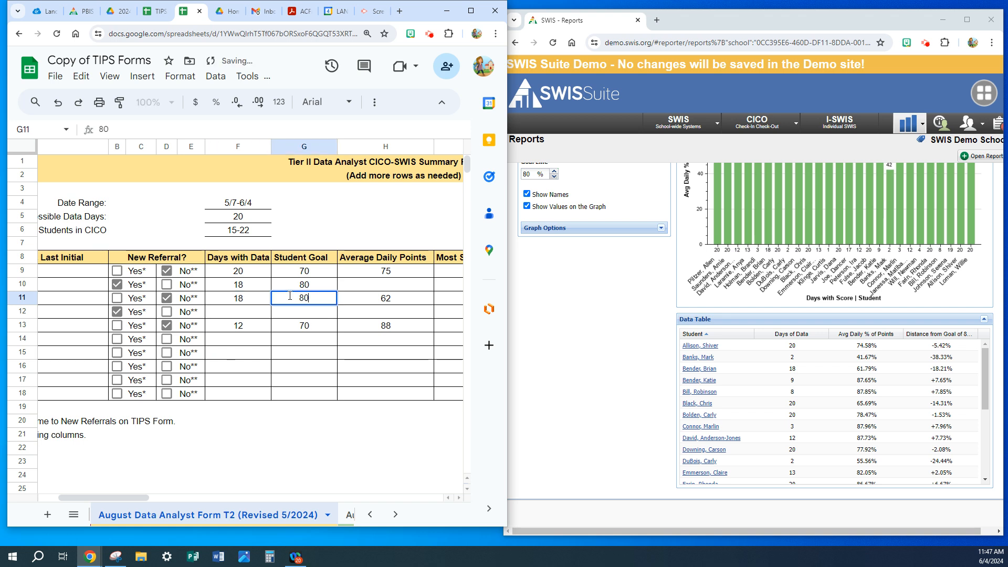
Clear the Days with Data and Student Goal values from row 10, the new-referral student.
{"action": "left_click", "coordinate": [242, 288]}
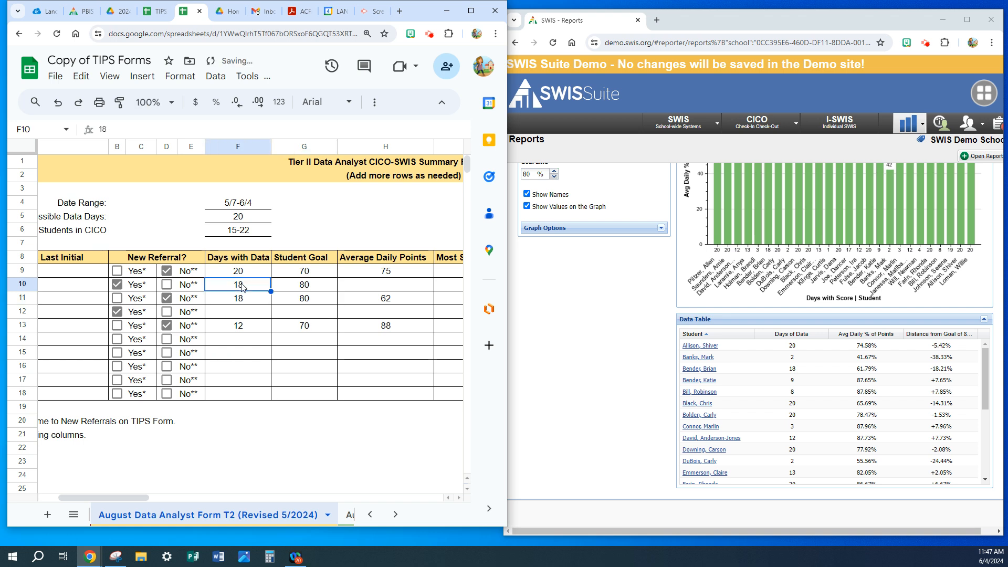
{"action": "key", "text": "Delete"}
{"action": "left_click", "coordinate": [297, 287]}
{"action": "key", "text": "Delete"}
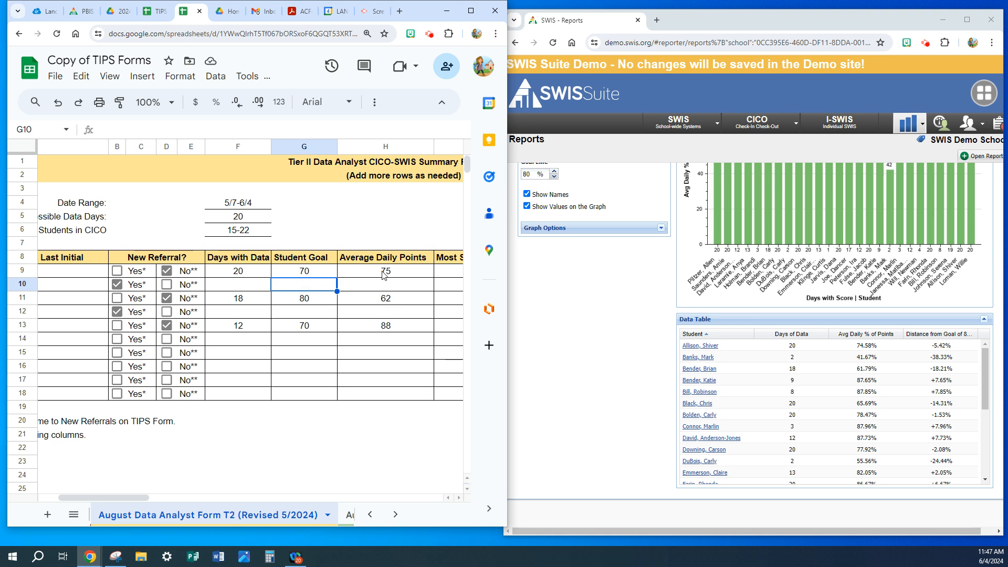
Open the CICO Individual Student Period report in SWIS.
{"action": "left_click_drag", "start_coordinate": [139, 498], "coordinate": [142, 502]}
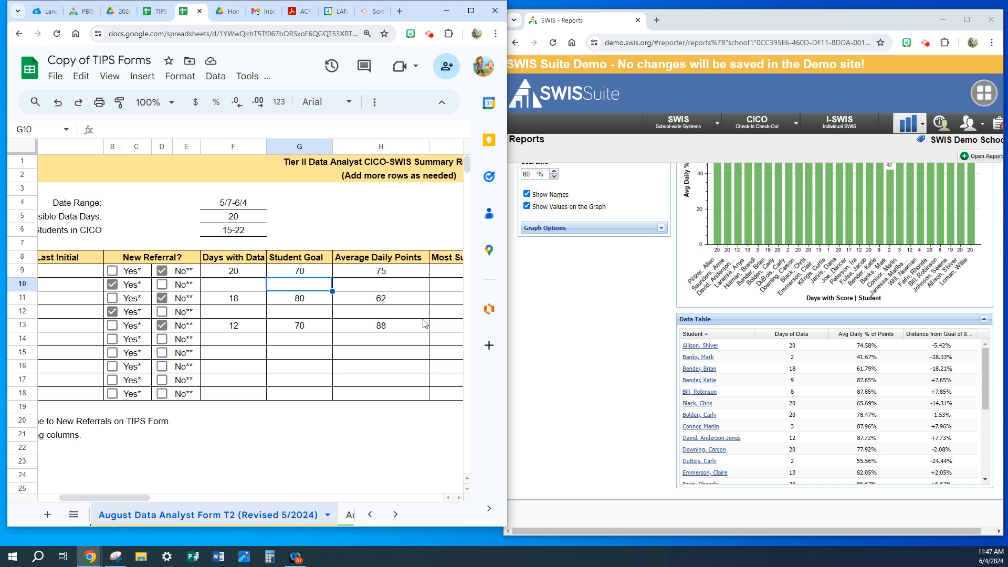
{"action": "mouse_move", "coordinate": [80, 500]}
{"action": "left_mouse_down"}
{"action": "mouse_move", "coordinate": [114, 500]}
{"action": "mouse_move", "coordinate": [61, 500]}
{"action": "left_mouse_up"}
{"action": "left_click", "coordinate": [557, 351]}
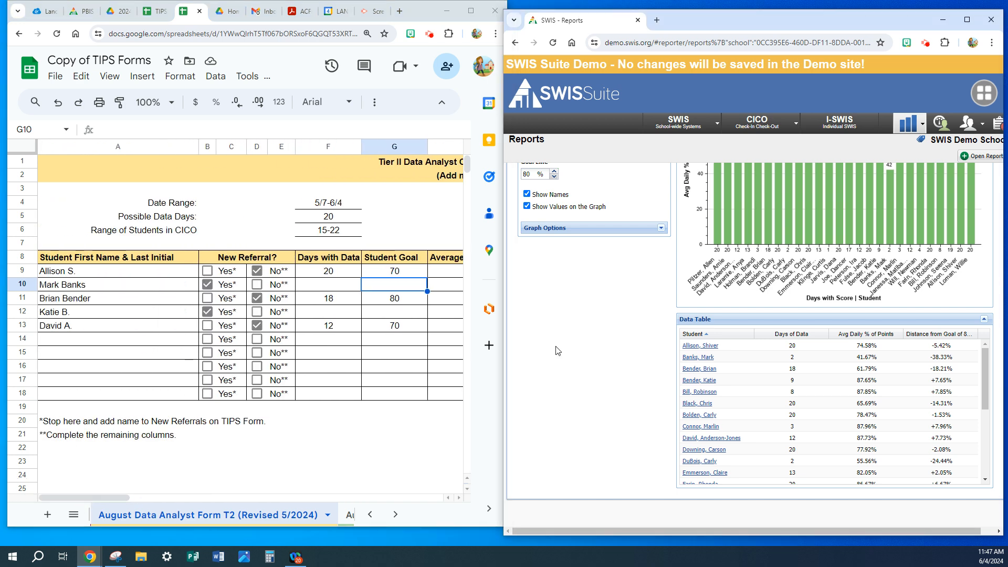
{"action": "scroll", "coordinate": [557, 351], "scroll_direction": "up", "scroll_amount": 4}
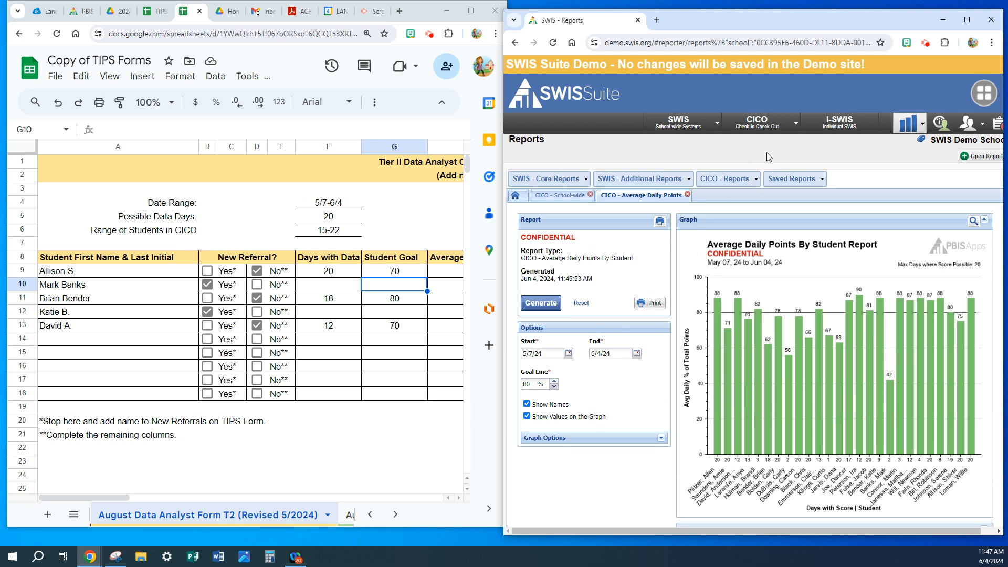
{"action": "left_click", "coordinate": [796, 126]}
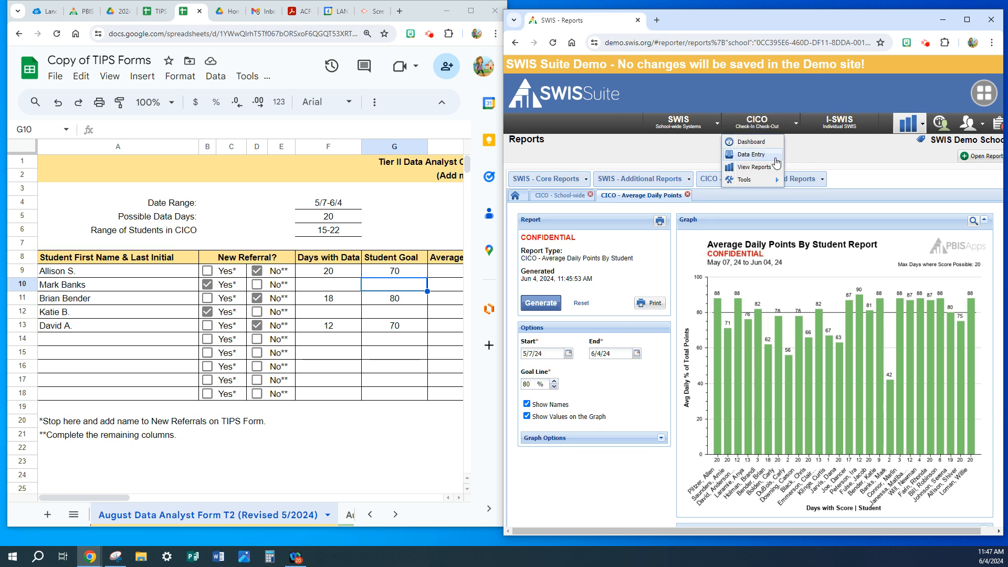
{"action": "mouse_move", "coordinate": [772, 167]}
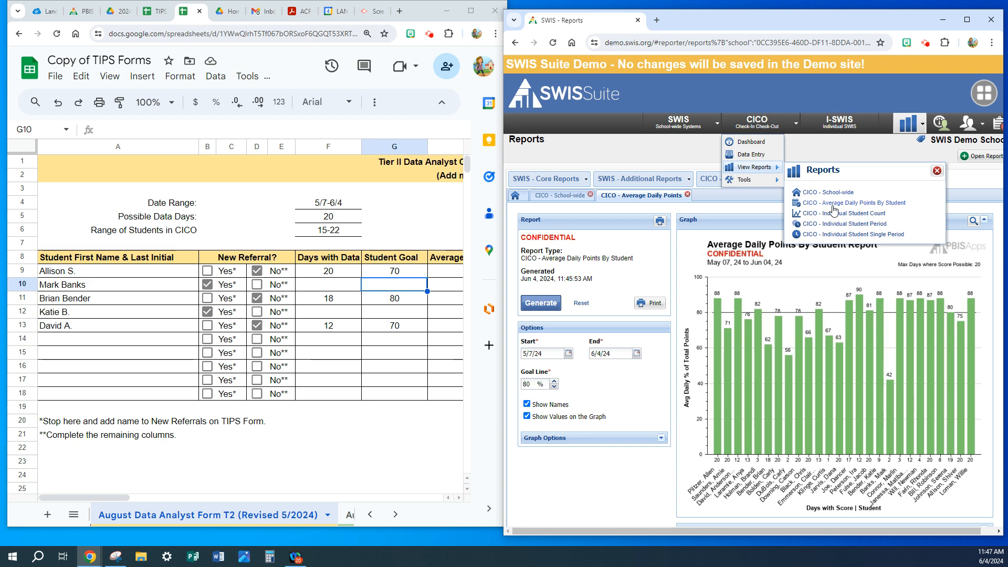
{"action": "left_click", "coordinate": [835, 225]}
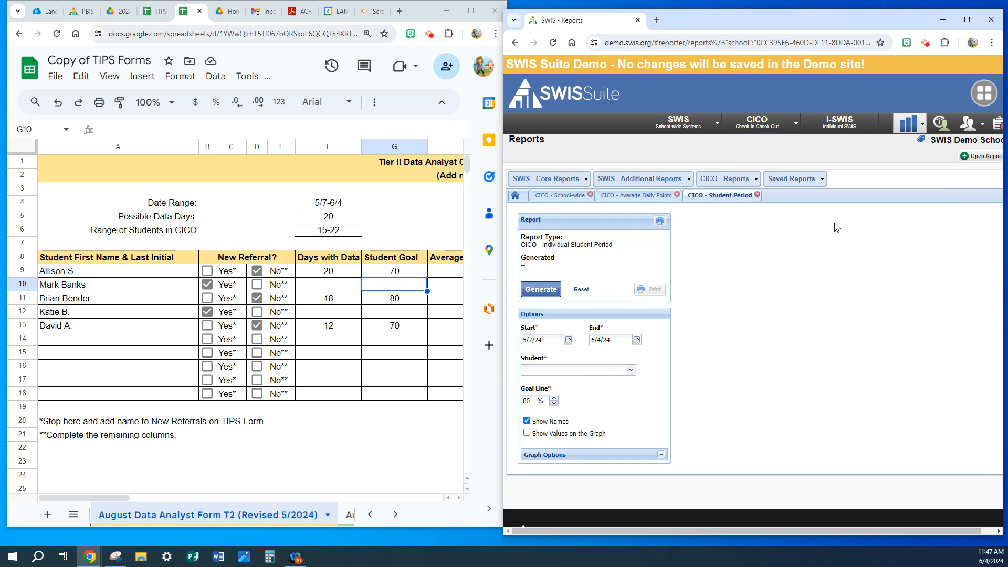
Open the CICO Individual Student Count report and generate it for the student in row 9.
{"action": "left_click", "coordinate": [799, 126]}
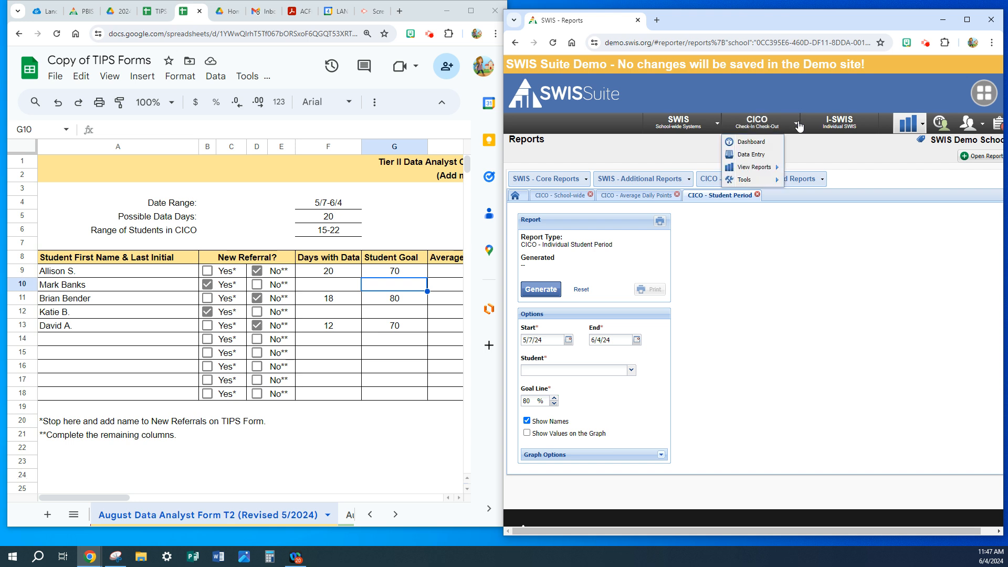
{"action": "mouse_move", "coordinate": [776, 168]}
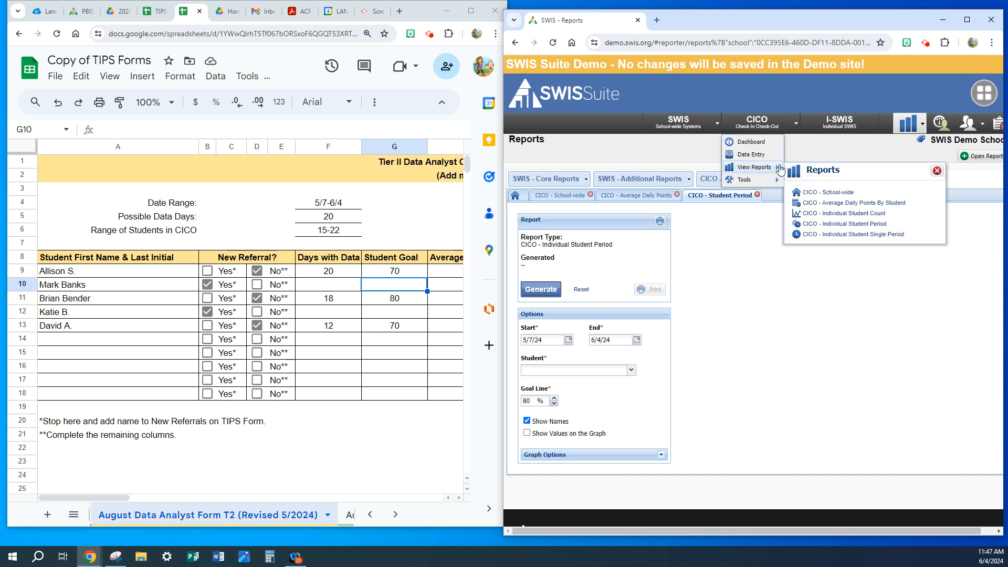
{"action": "left_click", "coordinate": [841, 213]}
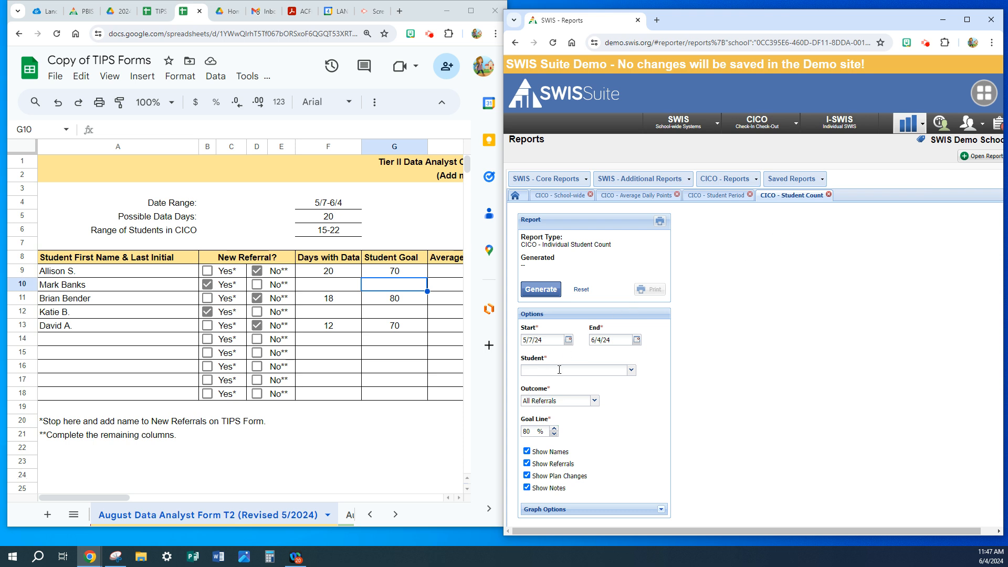
{"action": "left_click", "coordinate": [633, 373]}
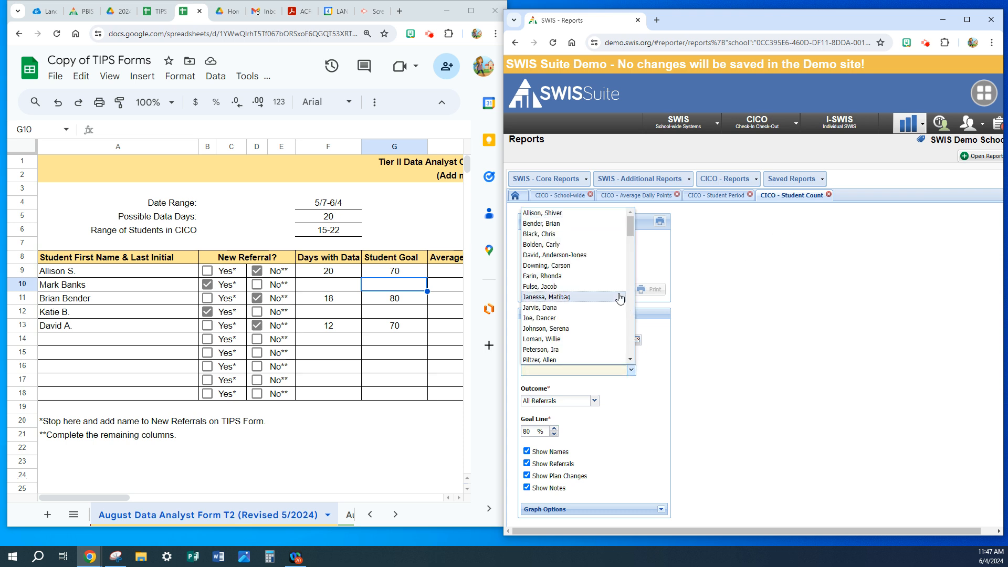
{"action": "left_click", "coordinate": [580, 213]}
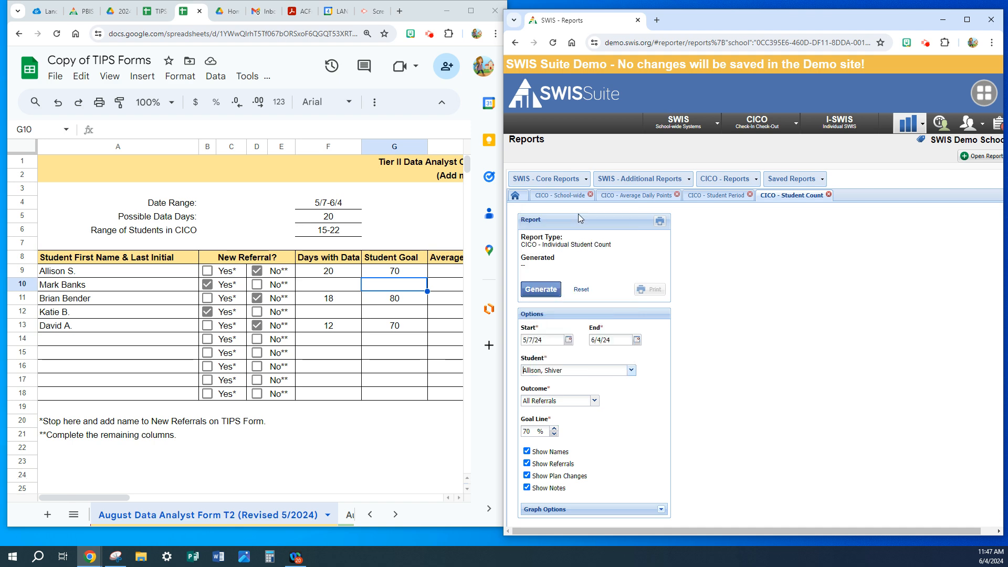
{"action": "left_click", "coordinate": [549, 291]}
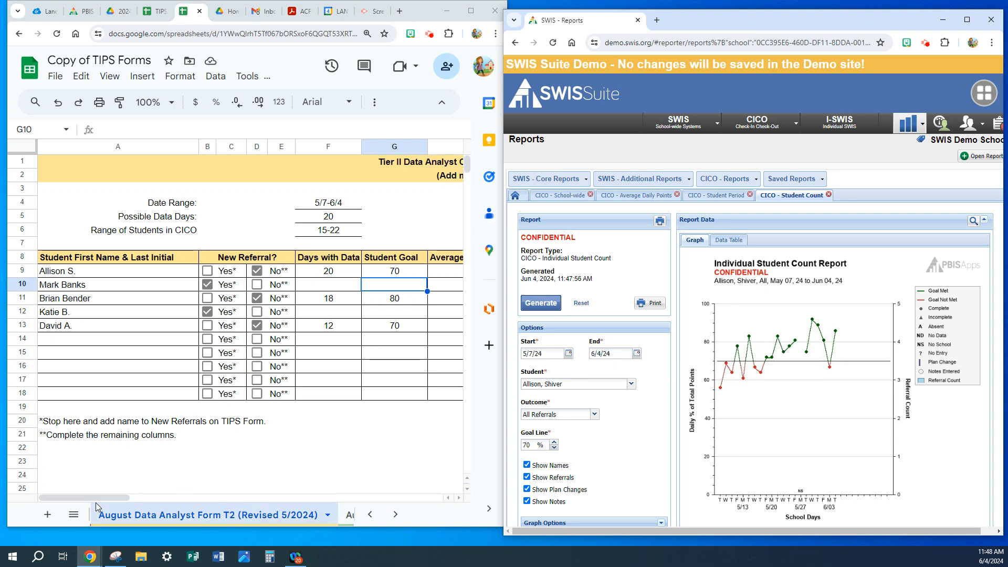
Generate the Individual Student Count report for the student in row 11.
{"action": "left_click_drag", "start_coordinate": [103, 499], "coordinate": [189, 503]}
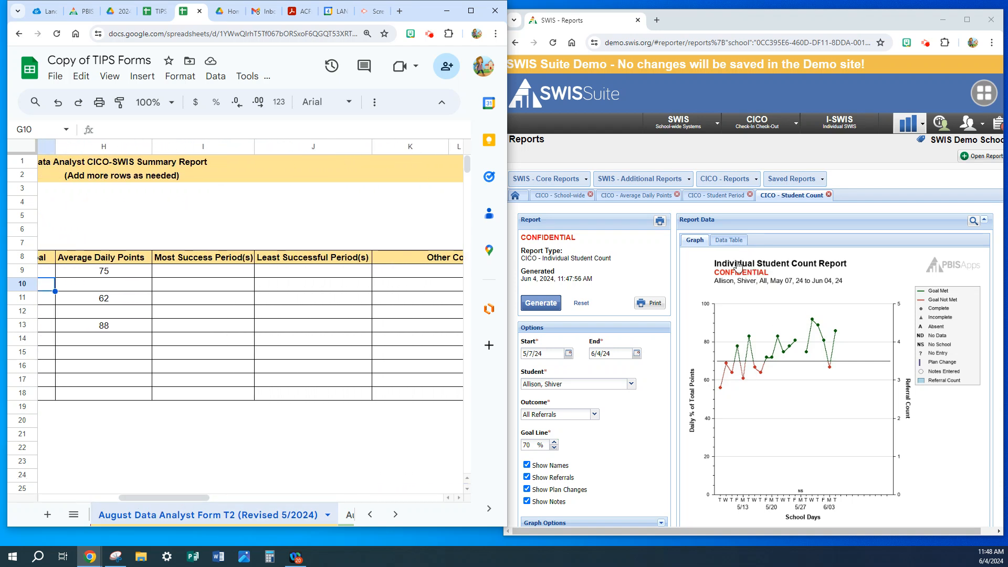
{"action": "left_click", "coordinate": [631, 387]}
{"action": "left_click", "coordinate": [630, 384]}
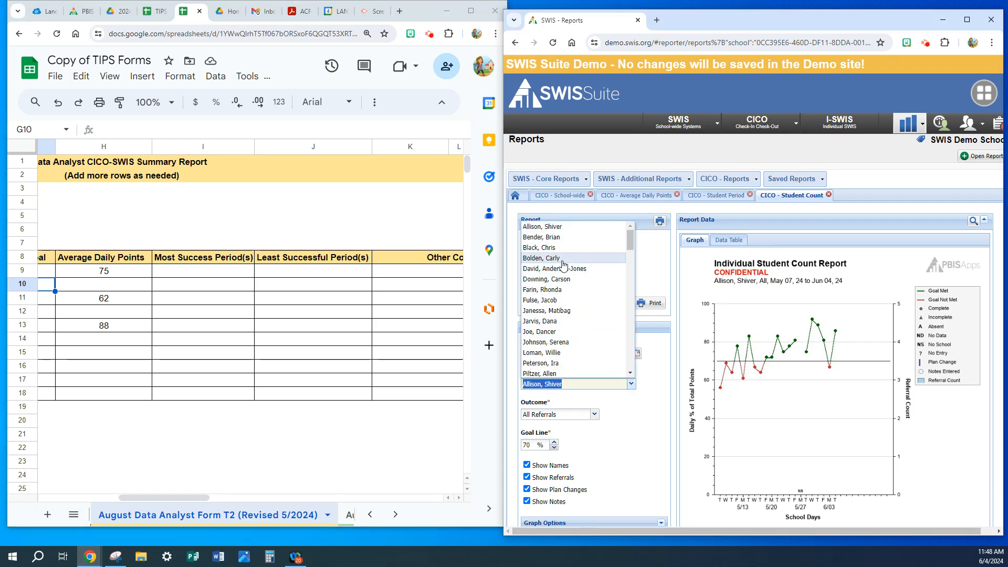
{"action": "left_click", "coordinate": [554, 239]}
{"action": "left_click", "coordinate": [541, 304]}
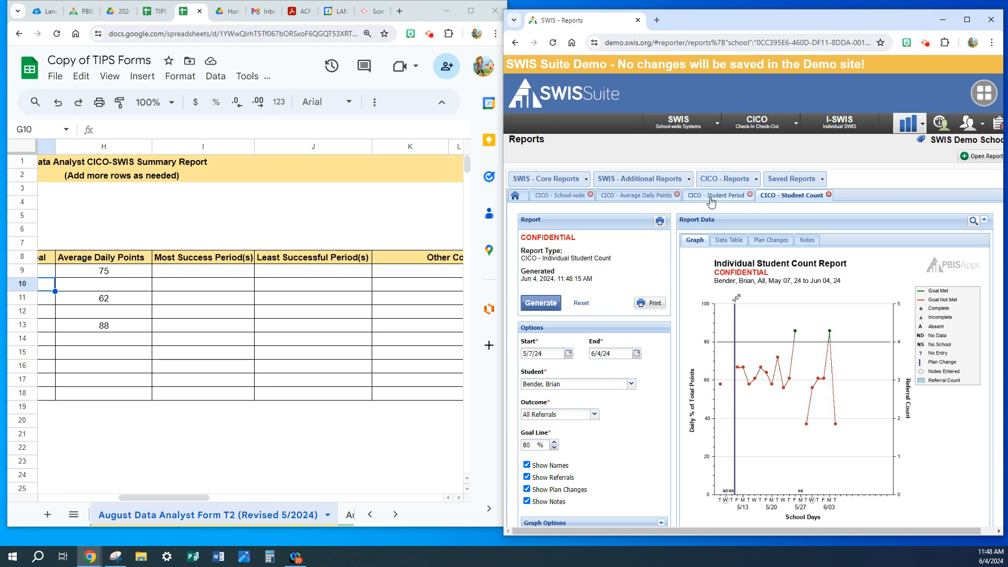
Return to the Individual Student Period report and generate it for the student in row 9.
{"action": "left_click", "coordinate": [733, 199]}
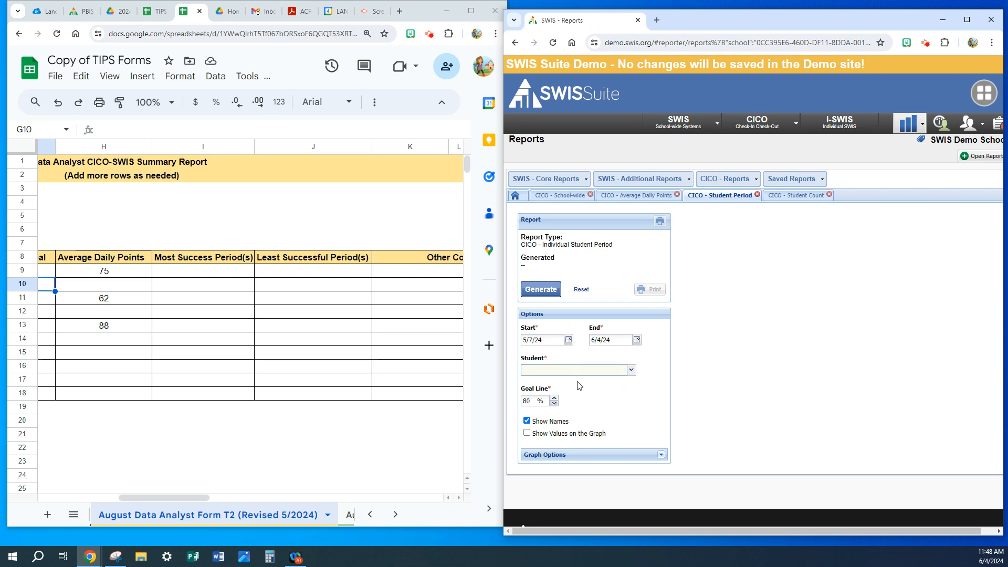
{"action": "left_click", "coordinate": [630, 371]}
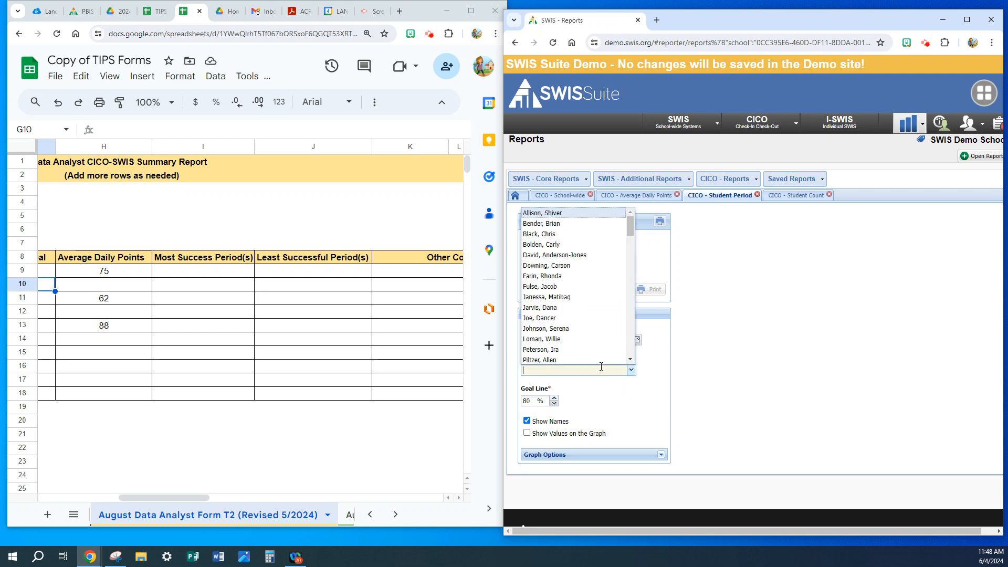
{"action": "left_click", "coordinate": [561, 213]}
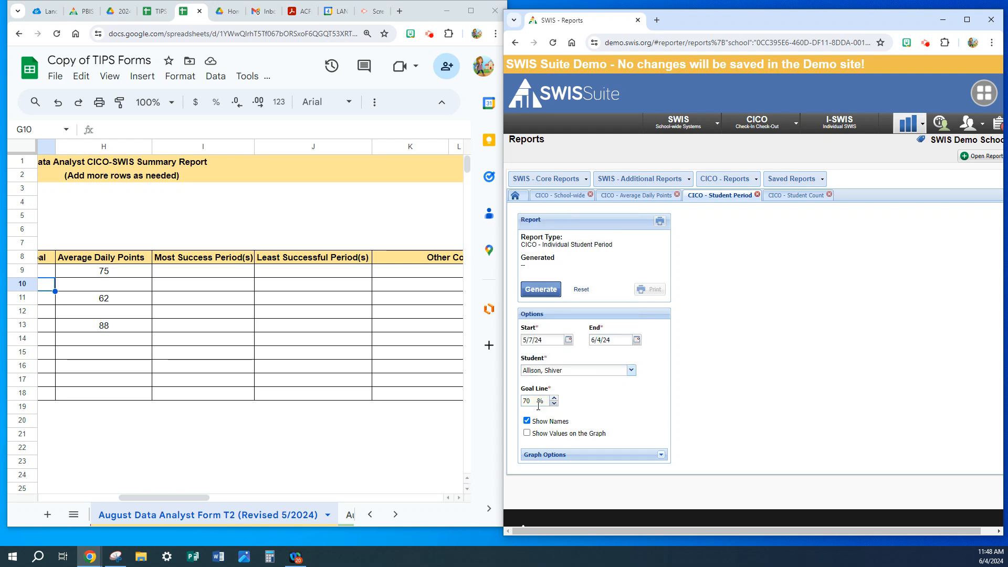
{"action": "left_click", "coordinate": [539, 291]}
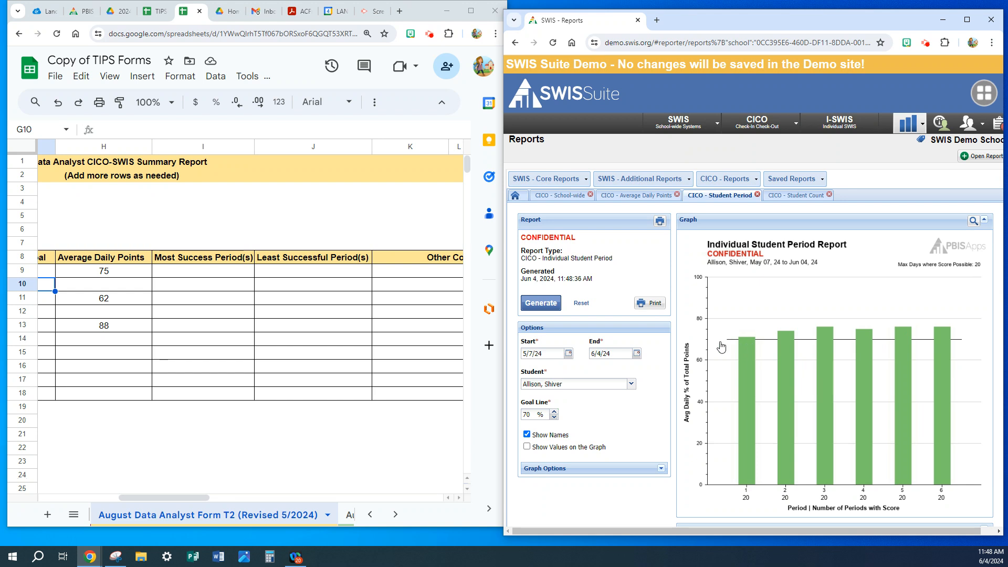
Enter "Raise goal to 80%" under Other Concerns for the student in row 9 of the form.
{"action": "left_click_drag", "start_coordinate": [179, 497], "coordinate": [205, 503]}
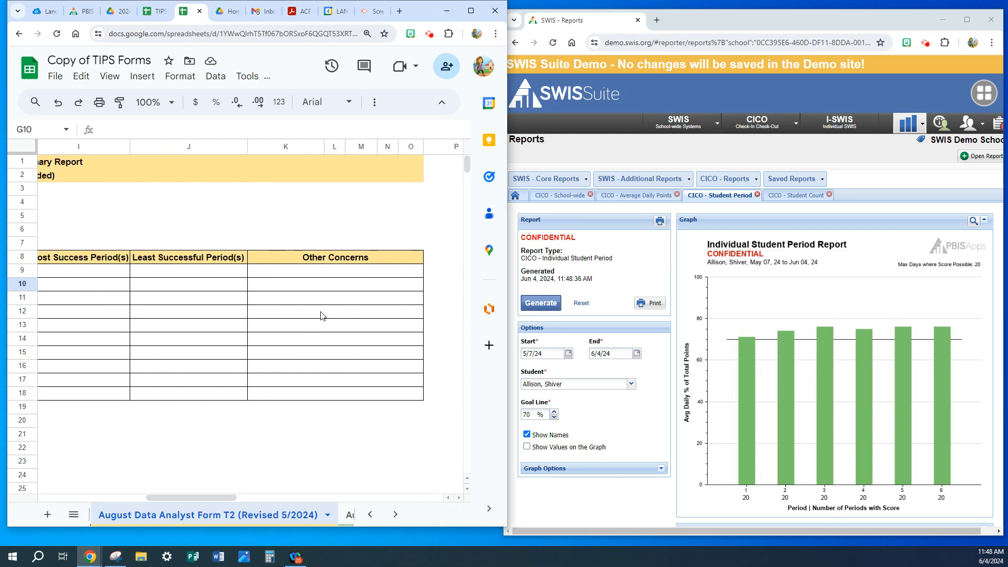
{"action": "left_click", "coordinate": [337, 271]}
{"action": "type", "text": "Raise goal to 80%"}
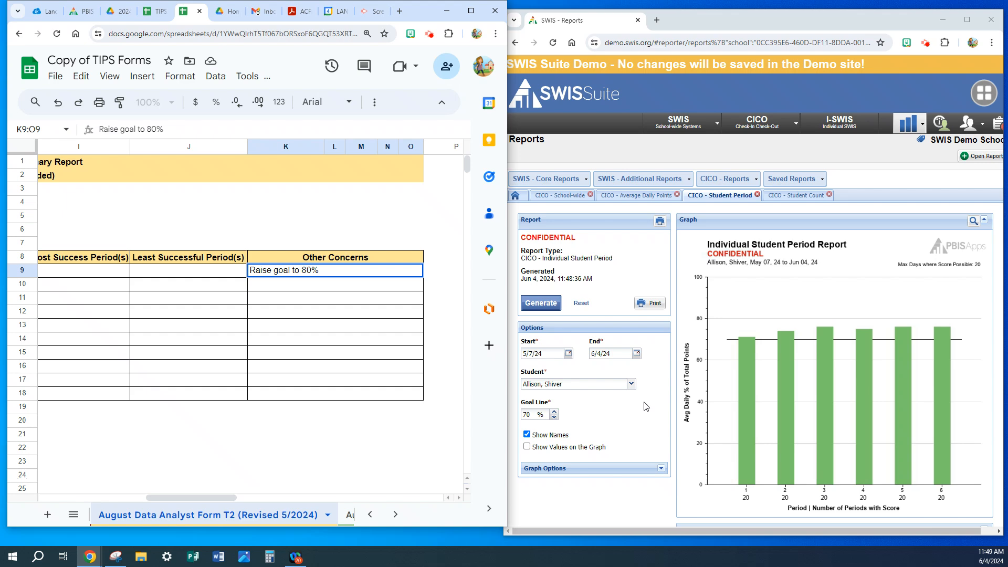
Generate the Individual Student Period report for the student in row 11.
{"action": "left_click", "coordinate": [632, 384]}
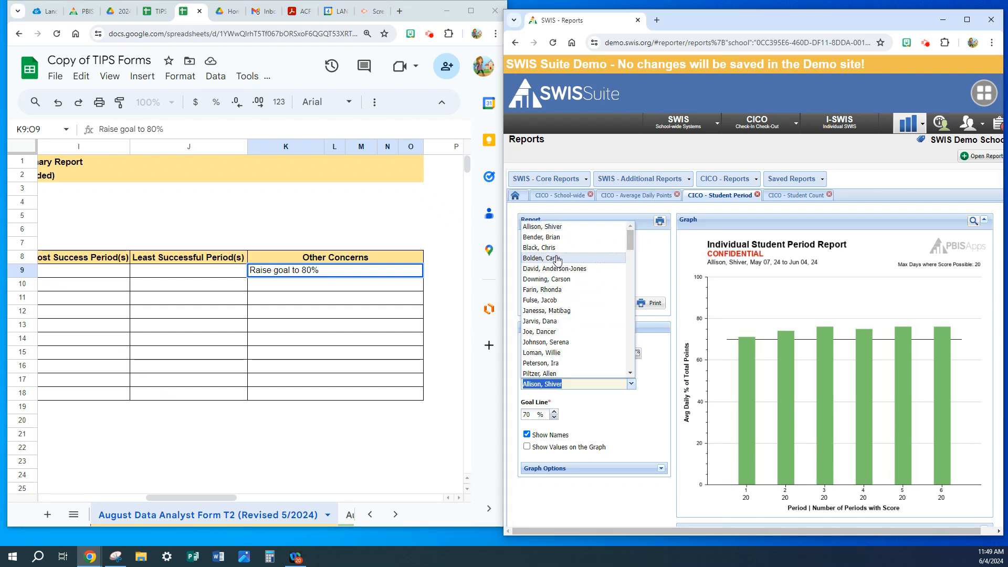
{"action": "left_click", "coordinate": [548, 237]}
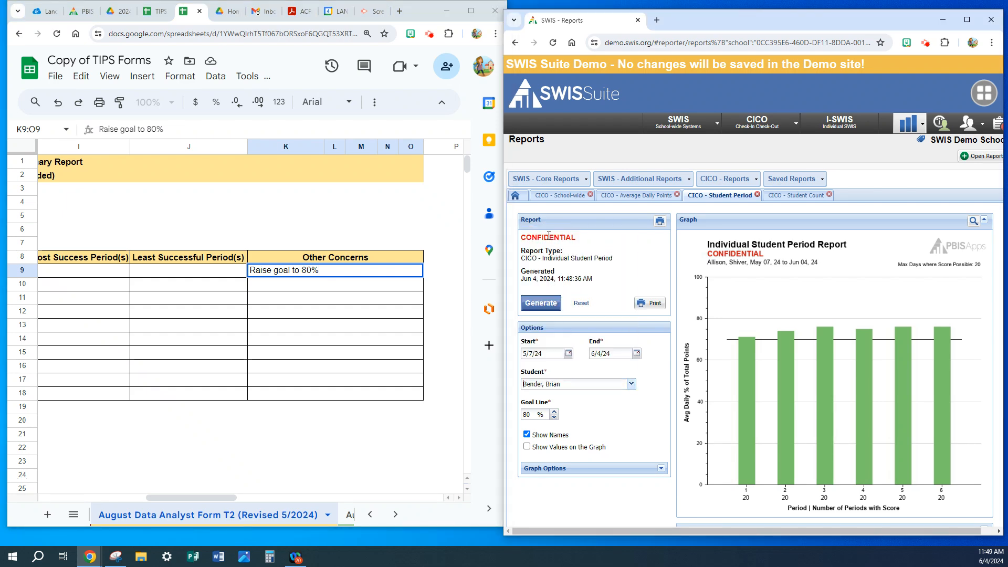
{"action": "left_click", "coordinate": [538, 305]}
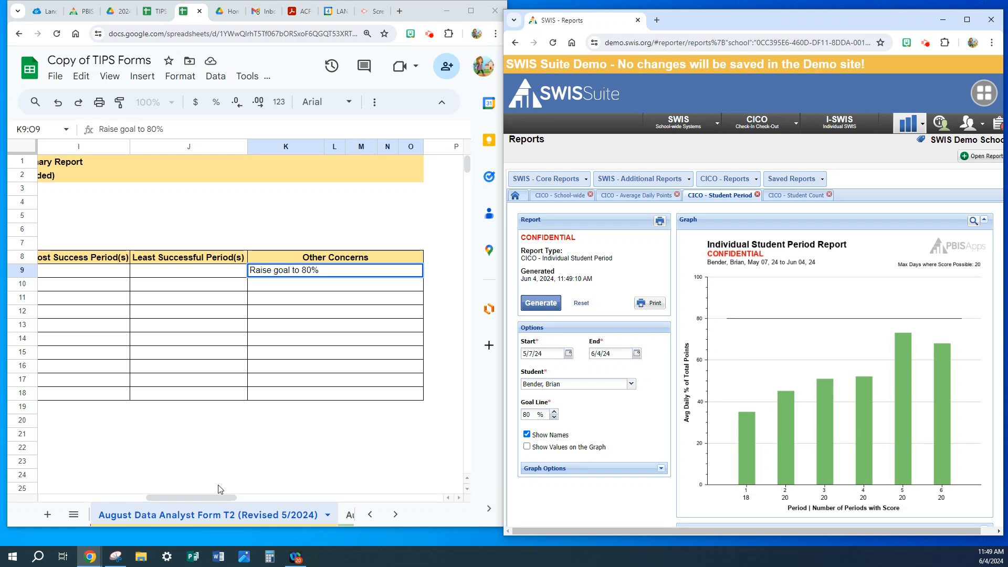
In row 11, enter 1 as the Least Successful Period and 5 as the Most Success Period.
{"action": "left_click_drag", "start_coordinate": [231, 498], "coordinate": [192, 497]}
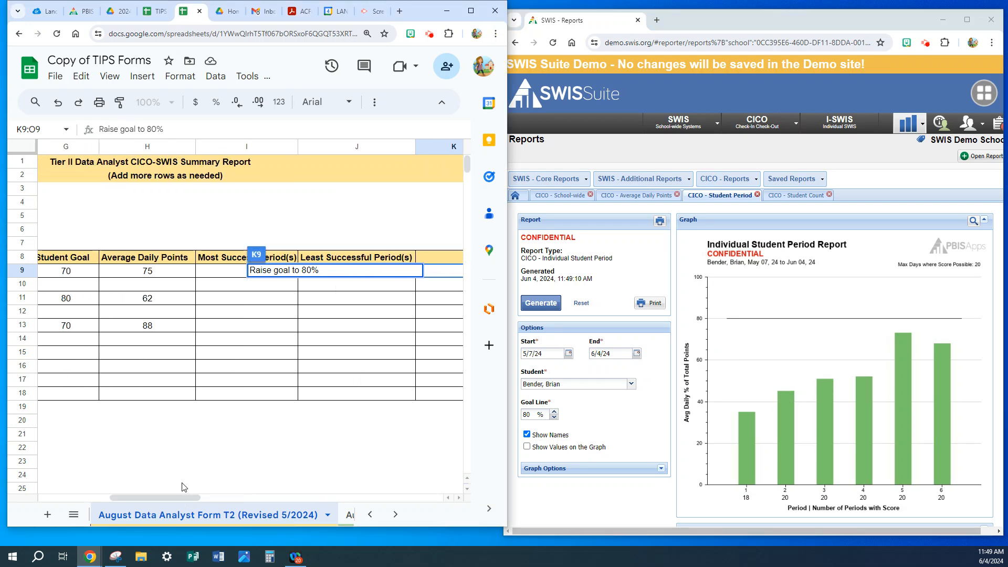
{"action": "key", "text": "Return"}
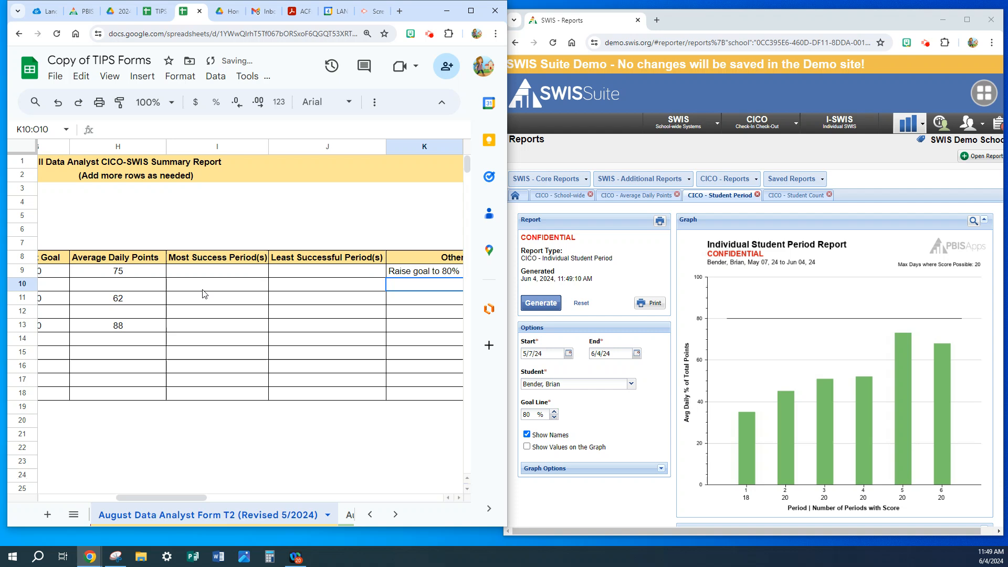
{"action": "left_click", "coordinate": [307, 304]}
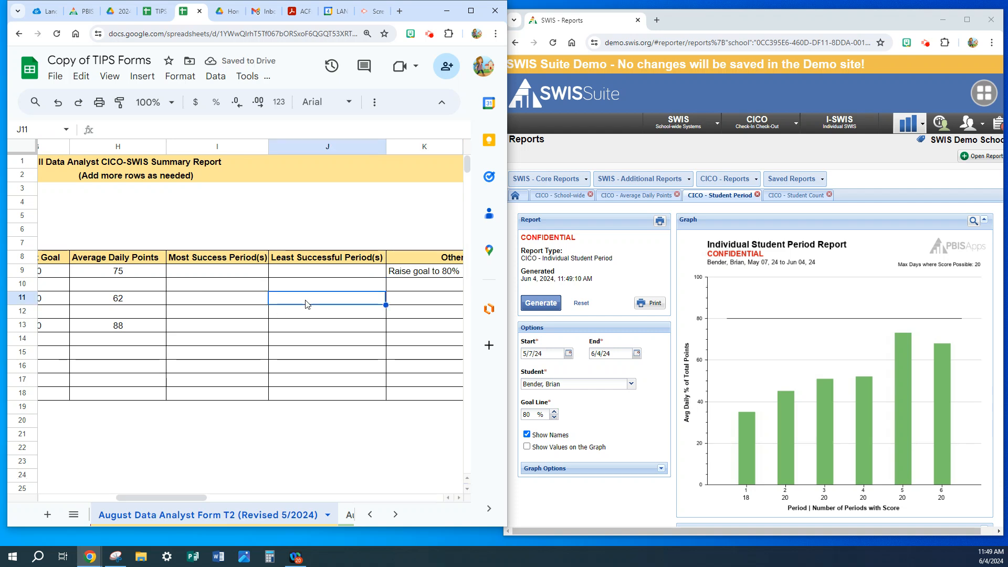
{"action": "type", "text": "1"}
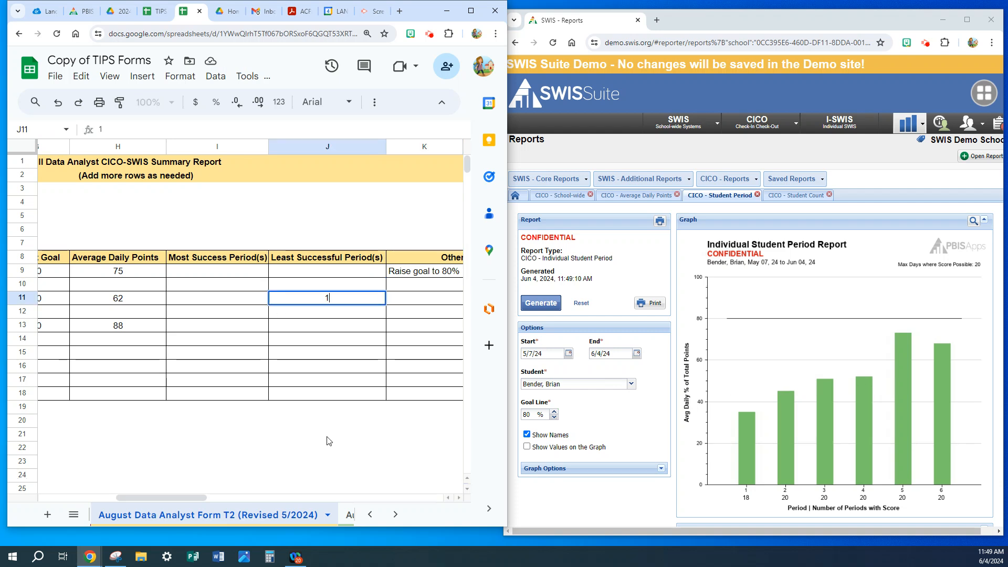
{"action": "left_click", "coordinate": [233, 304]}
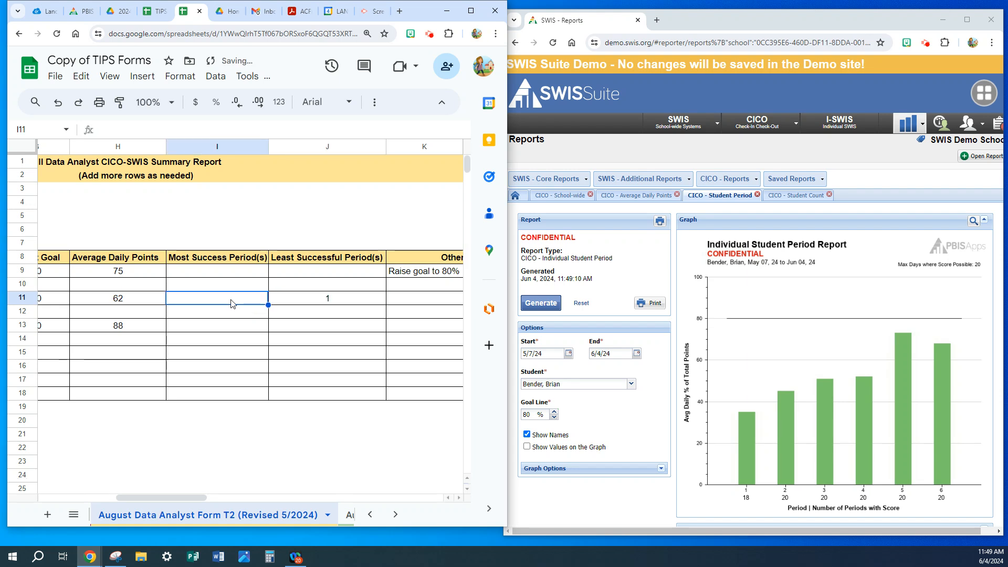
{"action": "type", "text": "5"}
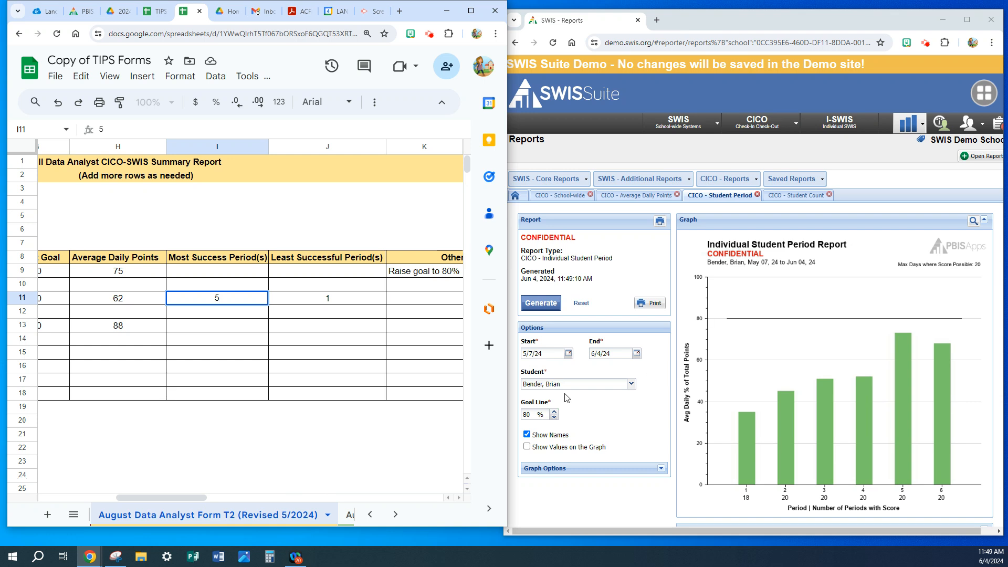
Check the Average Daily Points and Individual Student Count reports and enter "Lower goal to 65%" under Other Concerns in row 11.
{"action": "left_click", "coordinate": [626, 196]}
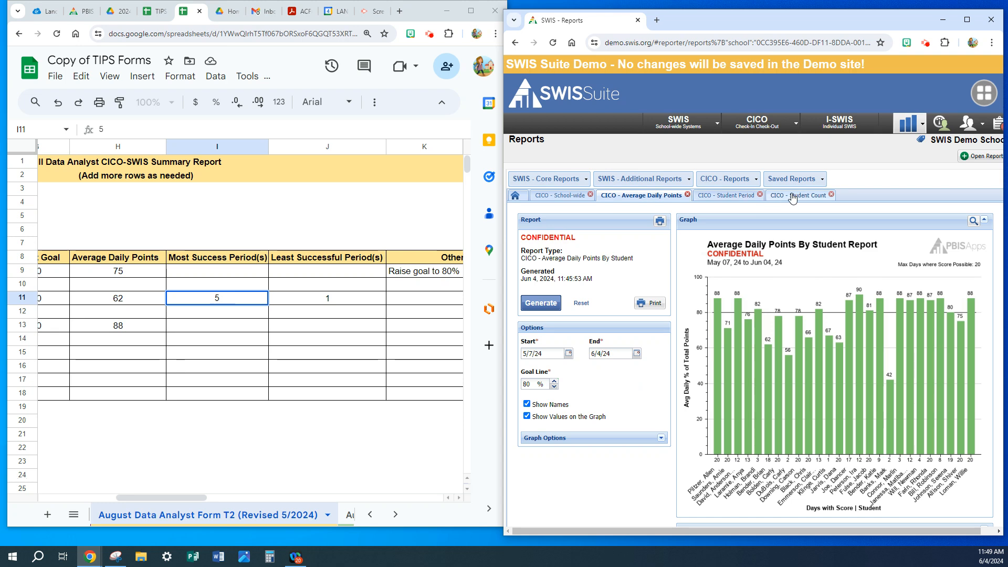
{"action": "left_click", "coordinate": [810, 197]}
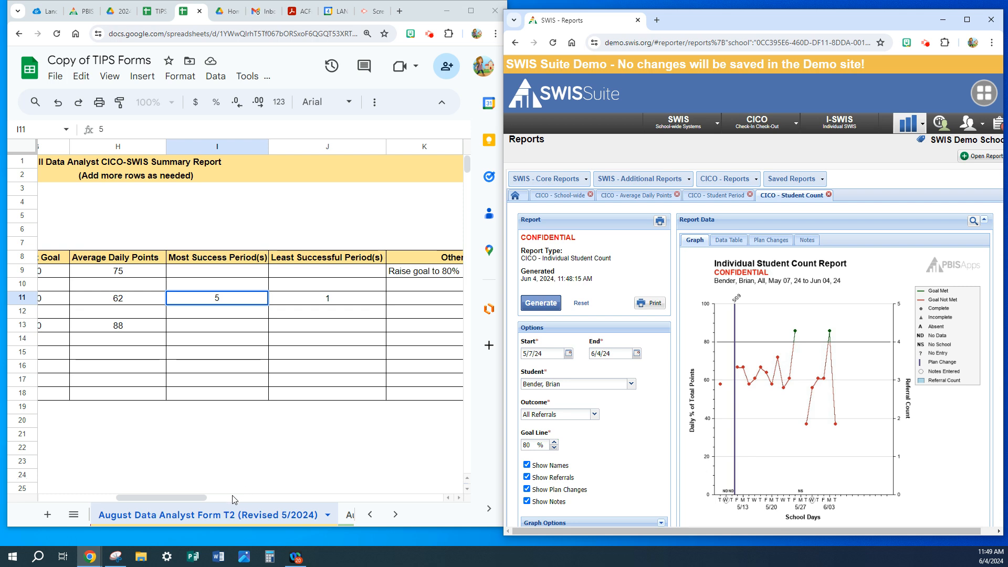
{"action": "left_click", "coordinate": [194, 498]}
{"action": "left_click_drag", "start_coordinate": [193, 497], "coordinate": [269, 494]}
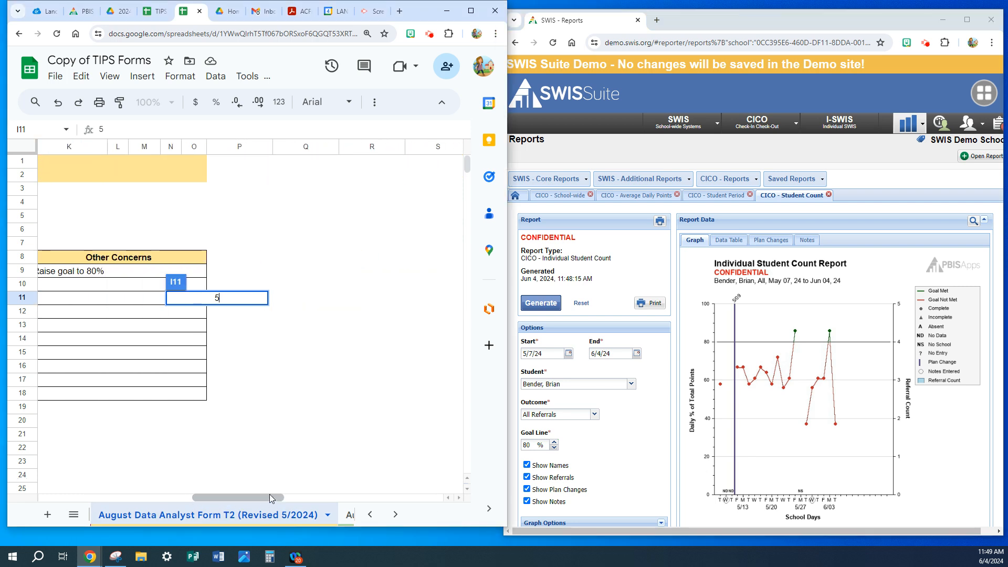
{"action": "key", "text": "Return"}
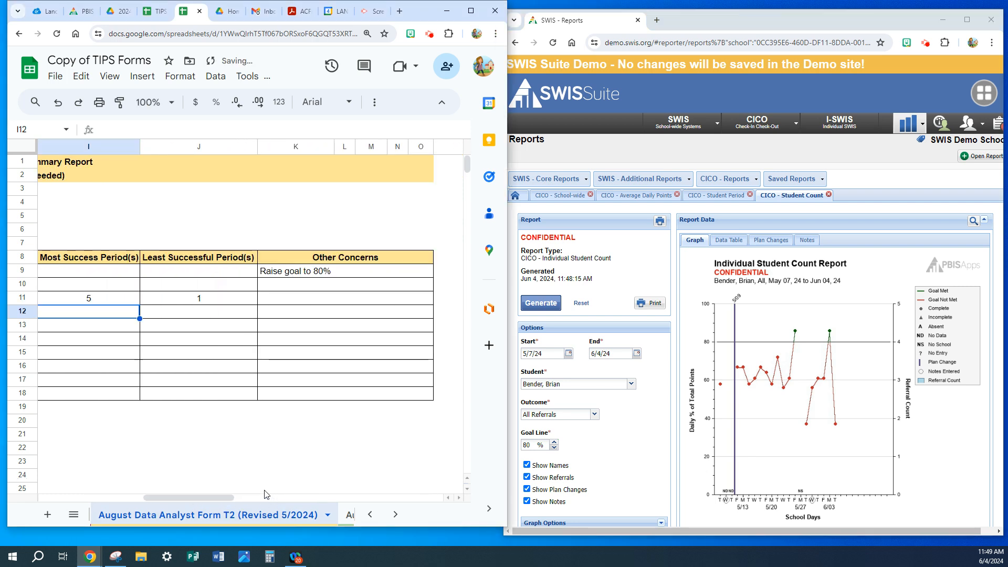
{"action": "left_click", "coordinate": [309, 298]}
{"action": "type", "text": "Lo"}
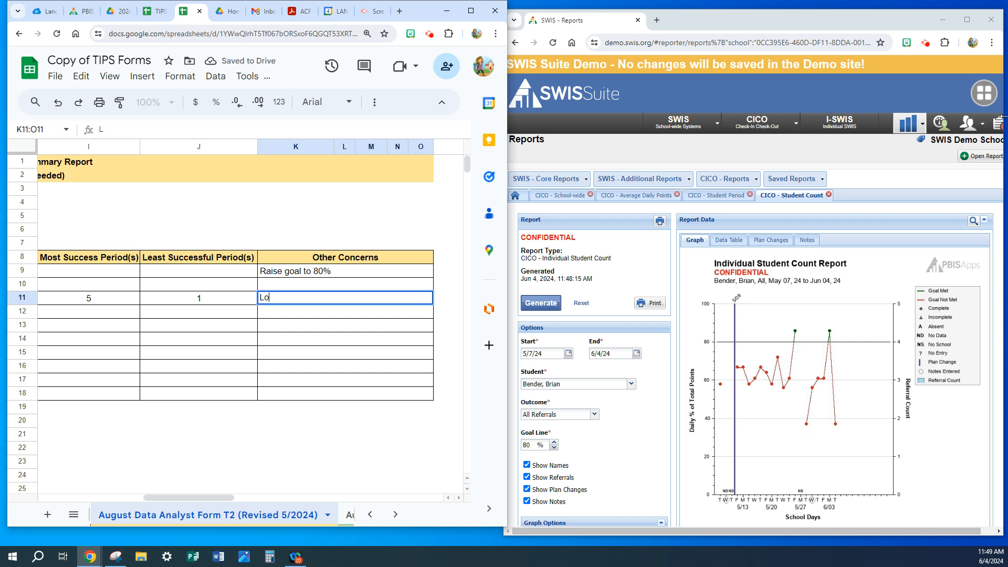
{"action": "type", "text": "wer goal to 65%"}
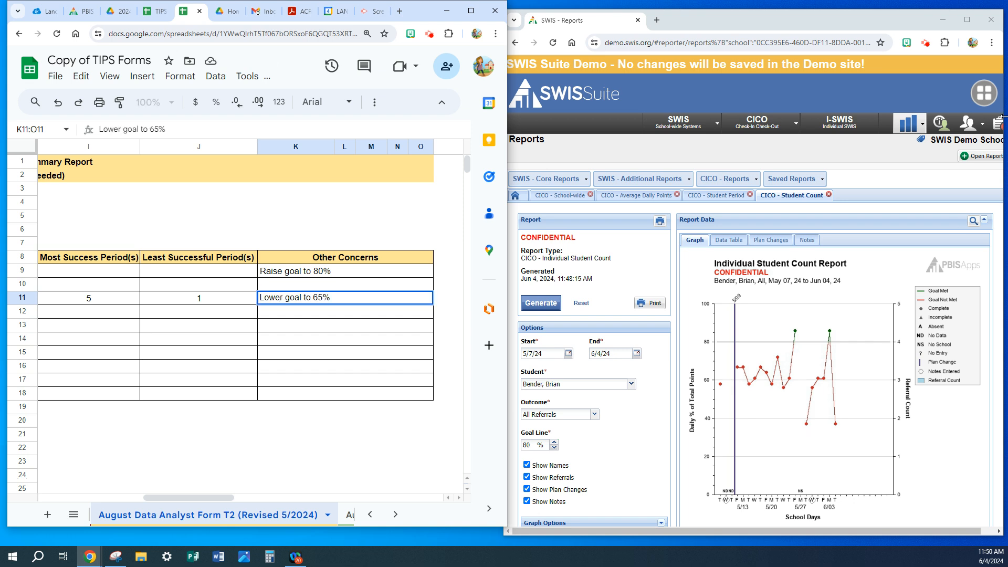
{"action": "type", "text": ". Find out if he needs additional support"}
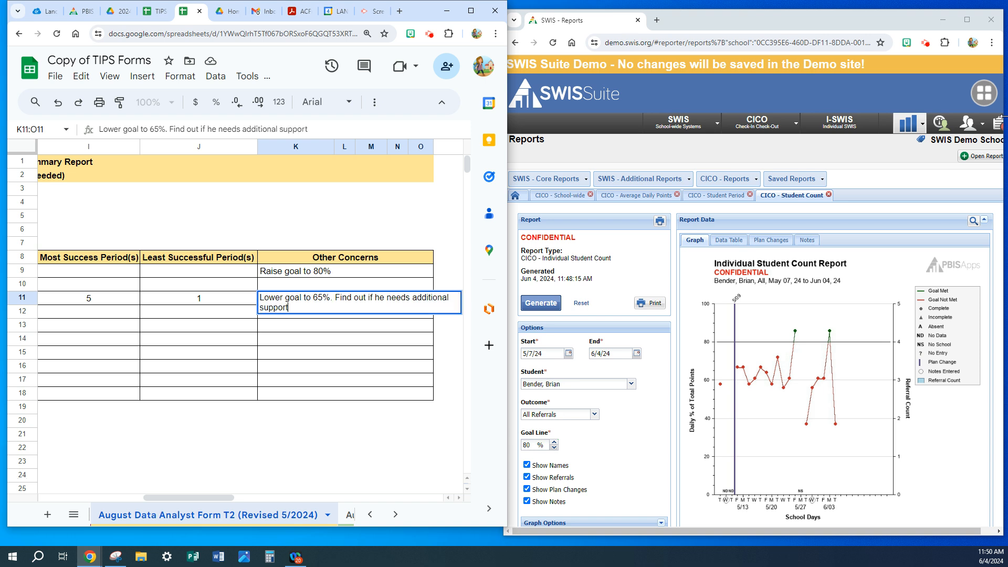
{"action": "type", "text": "s in Period 1."}
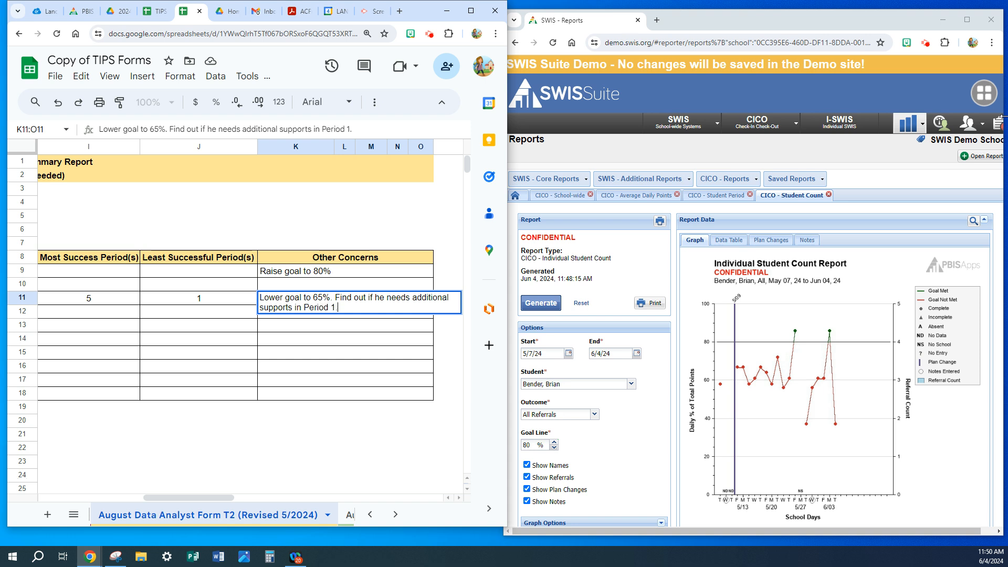
Add ". Find out if he needs additional supports in Period 1." to the Other Concerns entry in row 11.
{"action": "key", "text": "Return"}
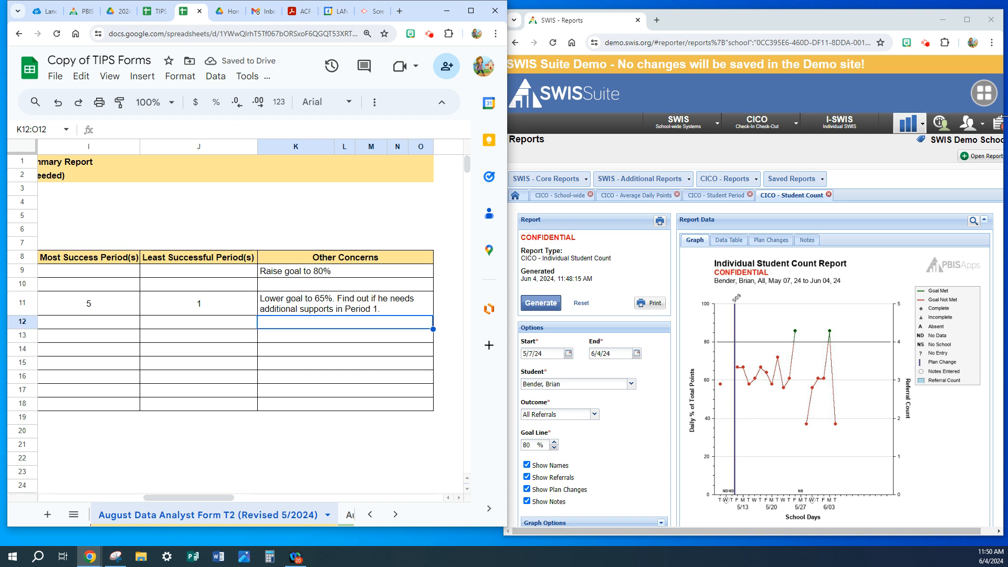
Maximize the spreadsheet window and select the blank for % of students receiving Tier 2 Supports on the August sheet.
{"action": "left_click", "coordinate": [712, 198]}
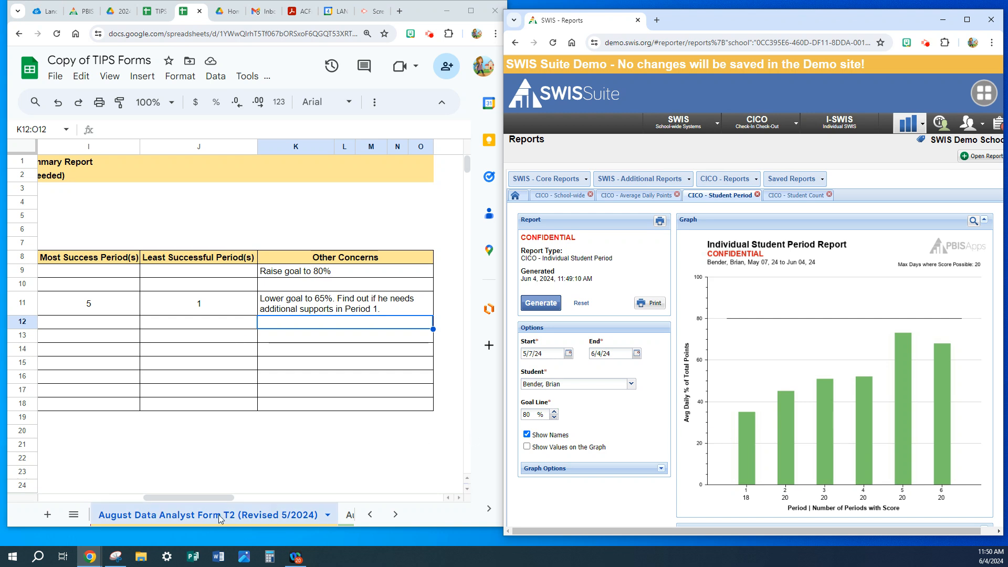
{"action": "left_click", "coordinate": [470, 10]}
{"action": "left_click_drag", "start_coordinate": [315, 516], "coordinate": [72, 526]}
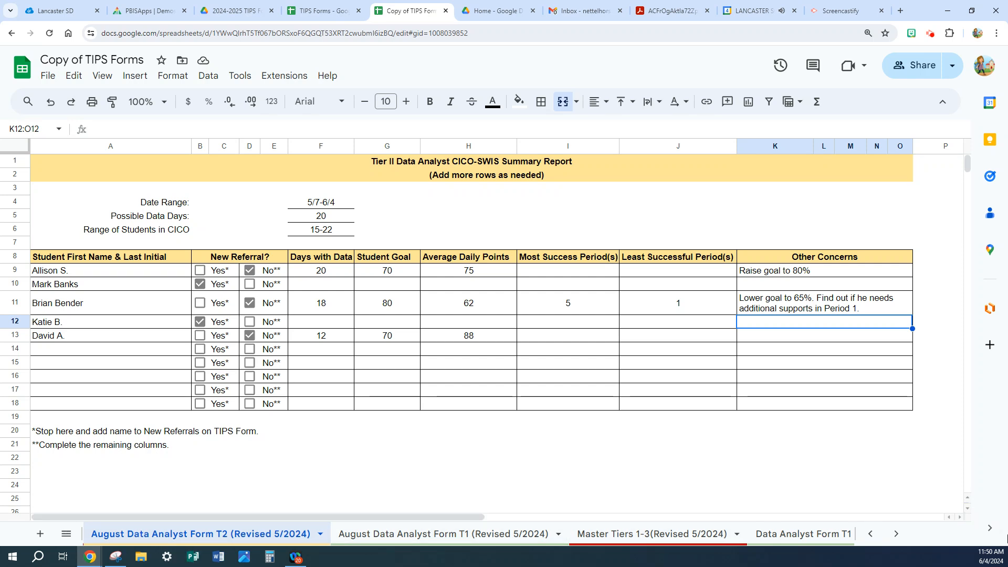
{"action": "left_click", "coordinate": [869, 534]}
{"action": "left_click", "coordinate": [870, 534]}
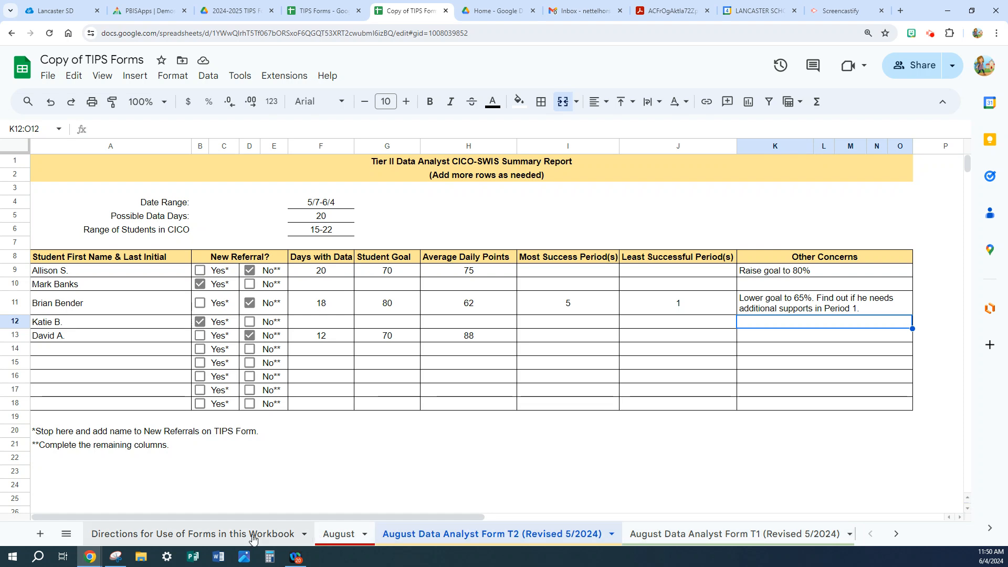
{"action": "left_click", "coordinate": [253, 538]}
{"action": "left_click", "coordinate": [353, 538]}
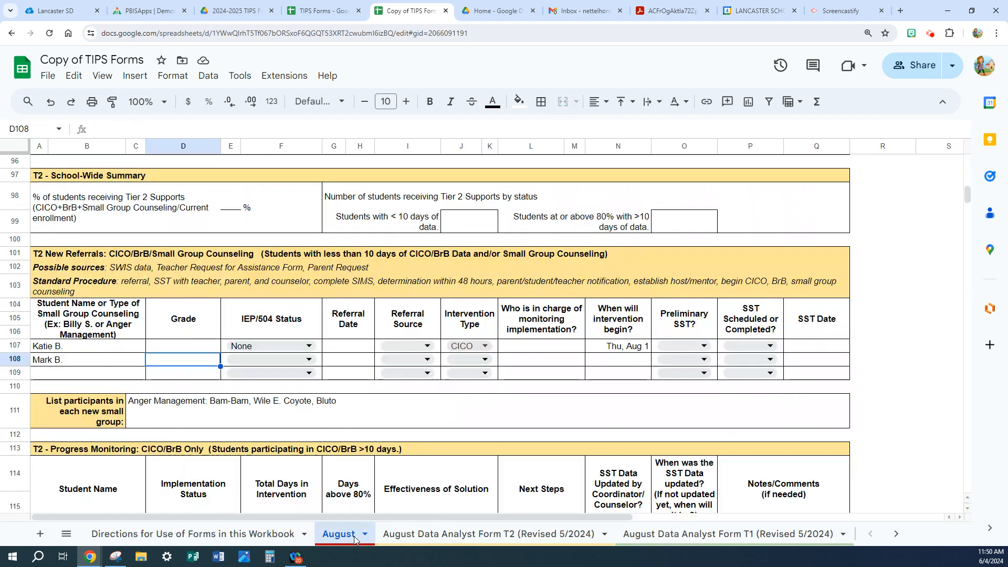
{"action": "scroll", "coordinate": [376, 385], "scroll_direction": "down", "scroll_amount": 2}
{"action": "scroll", "coordinate": [376, 385], "scroll_direction": "down", "scroll_amount": 1}
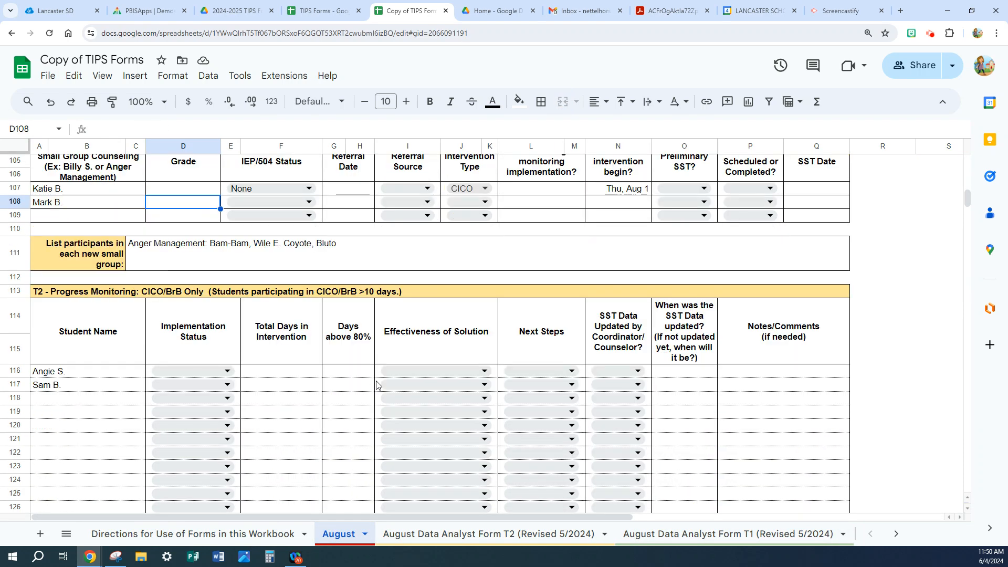
{"action": "scroll", "coordinate": [376, 385], "scroll_direction": "up", "scroll_amount": 4}
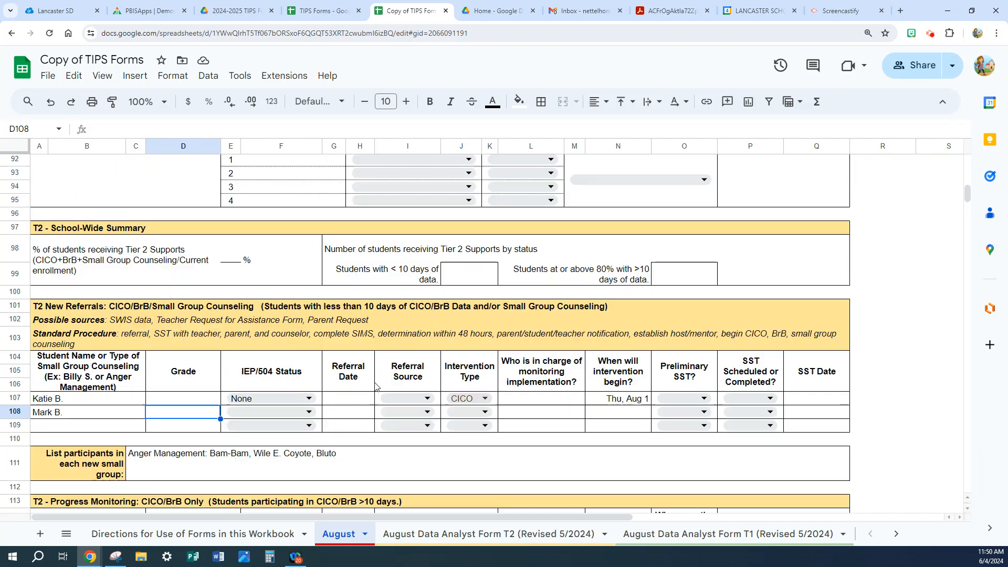
{"action": "left_click", "coordinate": [231, 261]}
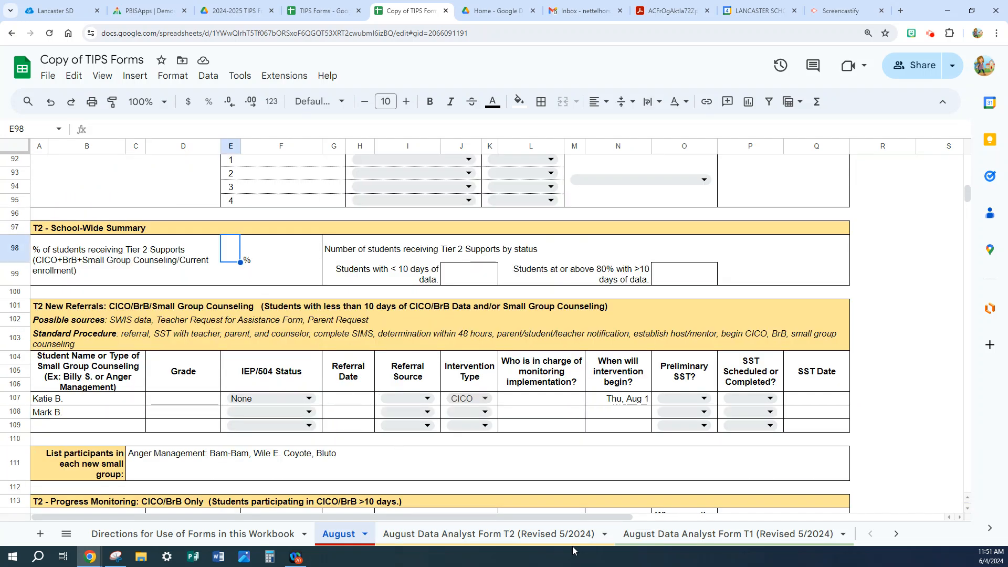
Return to the August Data Analyst Form T2 and calculate 22 ÷ 600 in Calculator.
{"action": "left_click", "coordinate": [505, 533]}
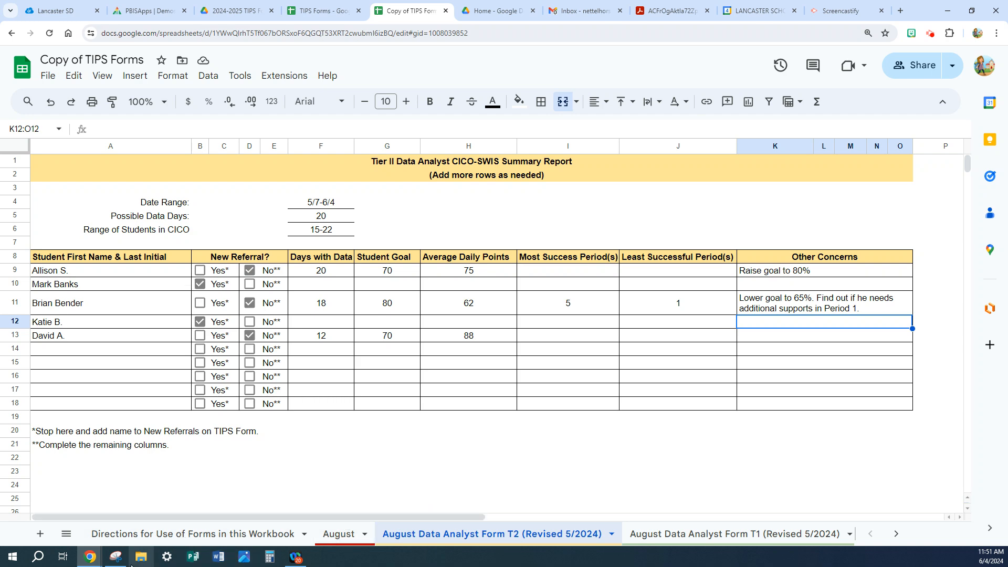
{"action": "left_click", "coordinate": [270, 558]}
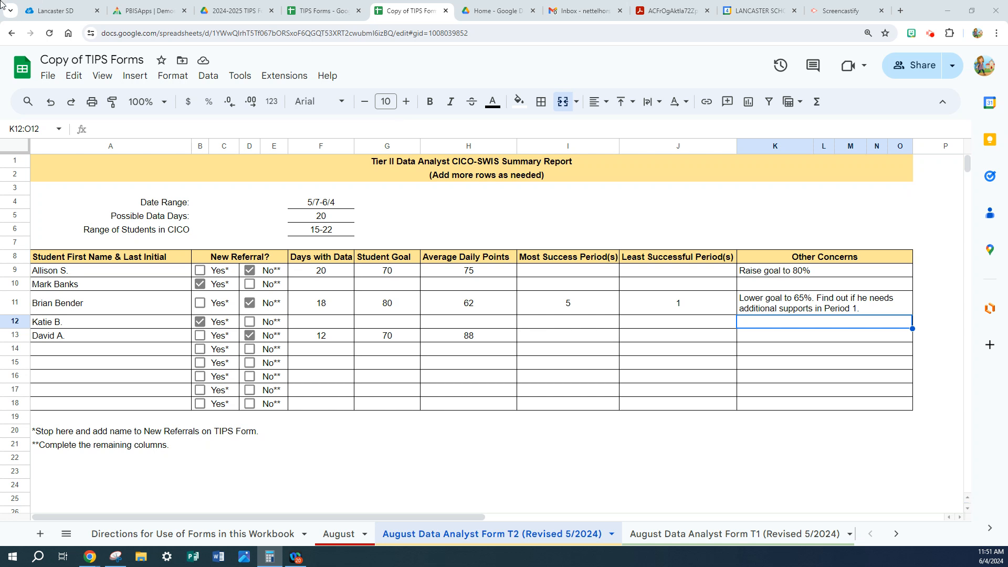
{"action": "left_click_drag", "start_coordinate": [1, 138], "coordinate": [647, 101]}
{"action": "type", "text": "22 ÷ "}
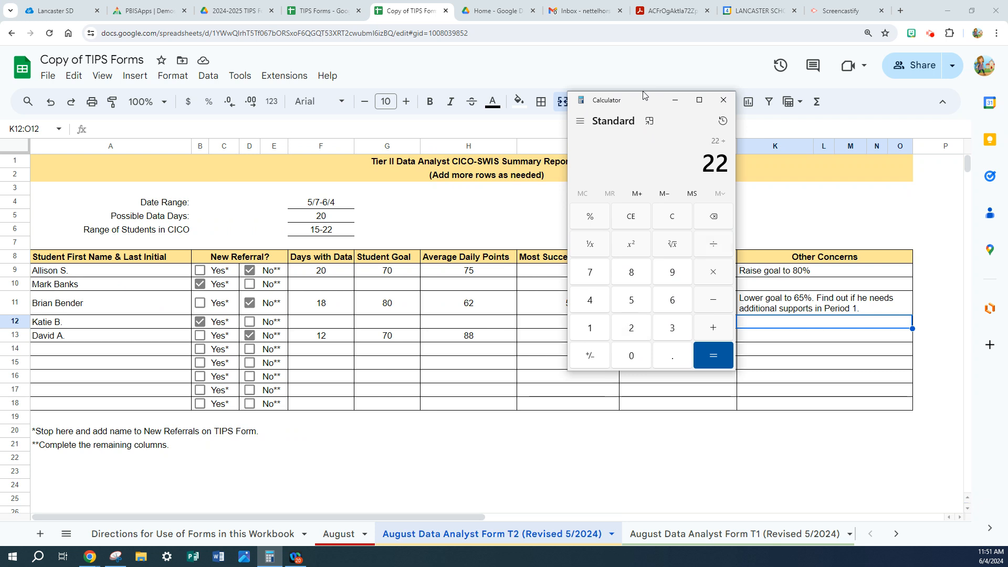
{"action": "type", "text": "600"}
{"action": "key", "text": "Return"}
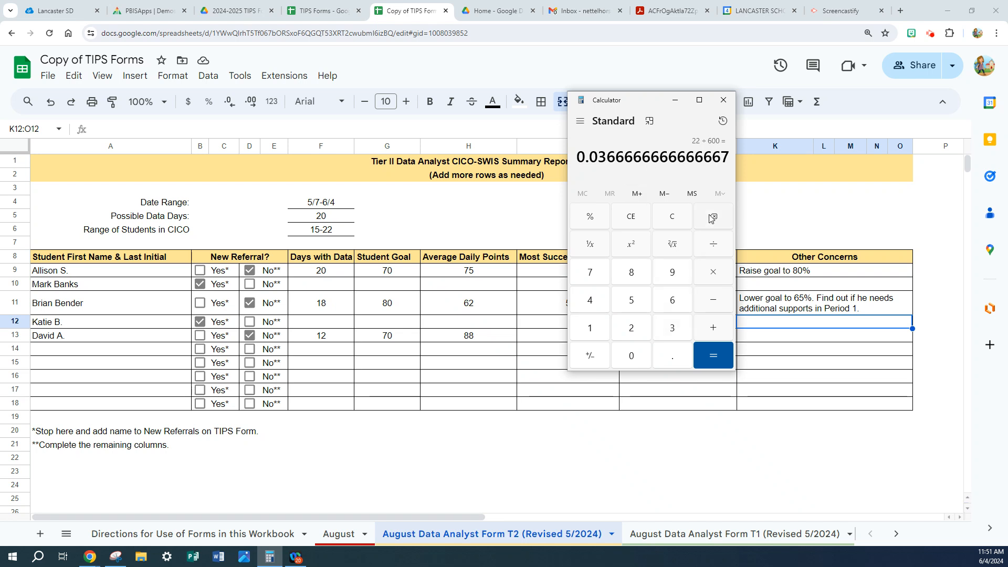
Clear the calculation and calculate 44 ÷ 600 instead.
{"action": "left_click", "coordinate": [663, 215]}
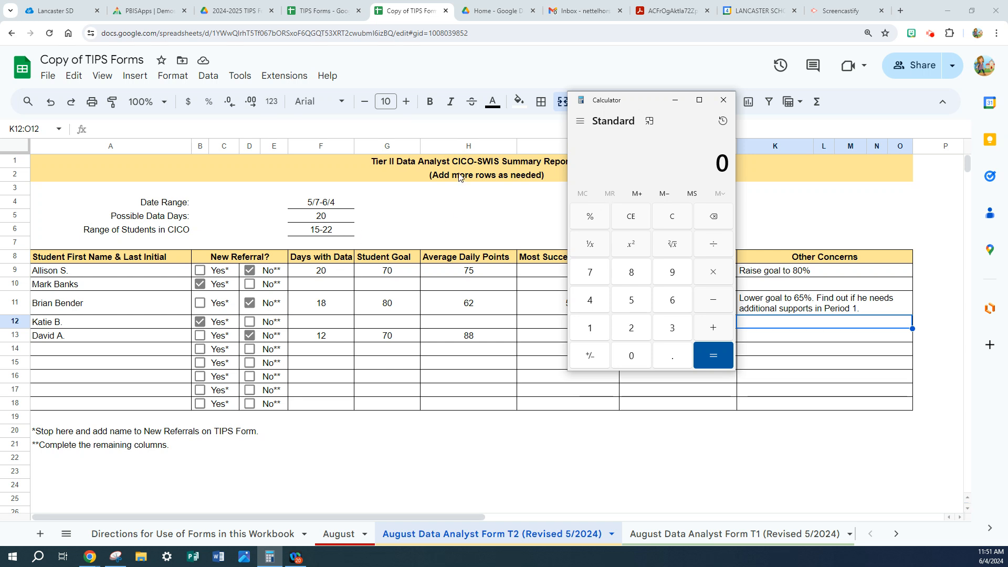
{"action": "type", "text": "44"}
{"action": "type", "text": "/600"}
{"action": "key", "text": "Return"}
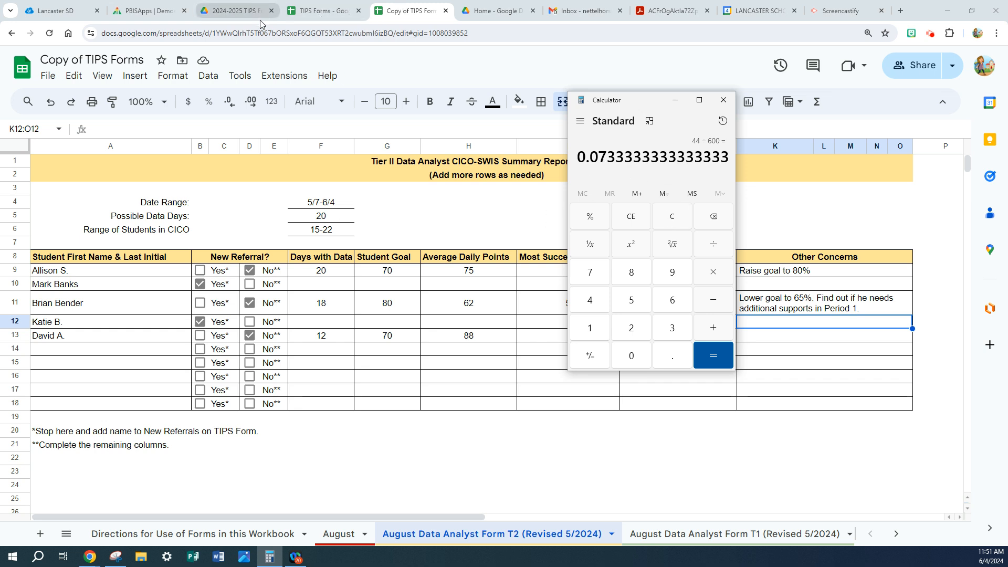
Enter 7 as the % of students receiving Tier 2 Supports in the August sheet's T2 - School-Wide Summary.
{"action": "left_click", "coordinate": [336, 536]}
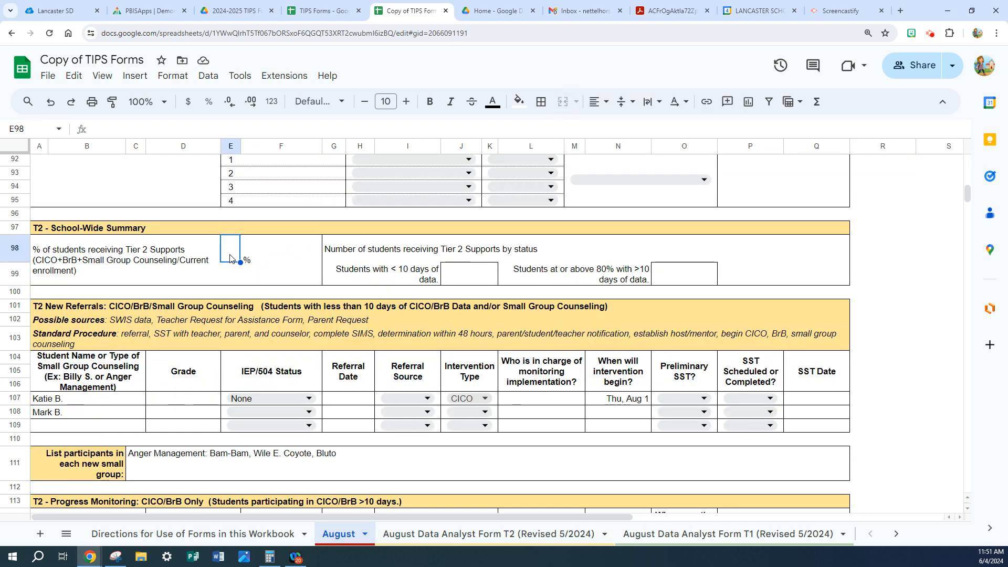
{"action": "type", "text": "7"}
{"action": "left_click", "coordinate": [330, 261]}
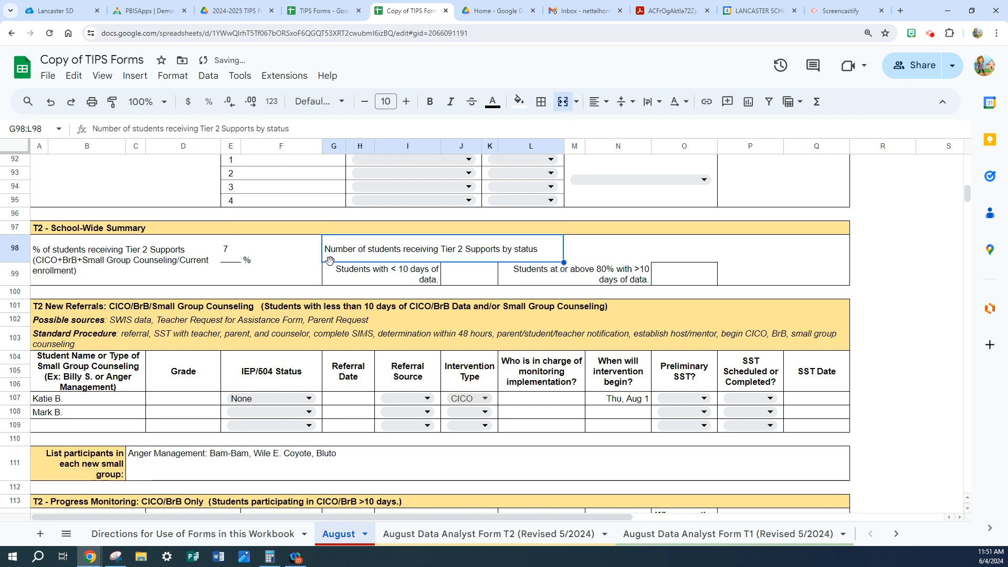
Close Calculator and sort the data table of the CICO Average Daily Points report by Days of Data, ascending.
{"action": "left_click", "coordinate": [471, 274]}
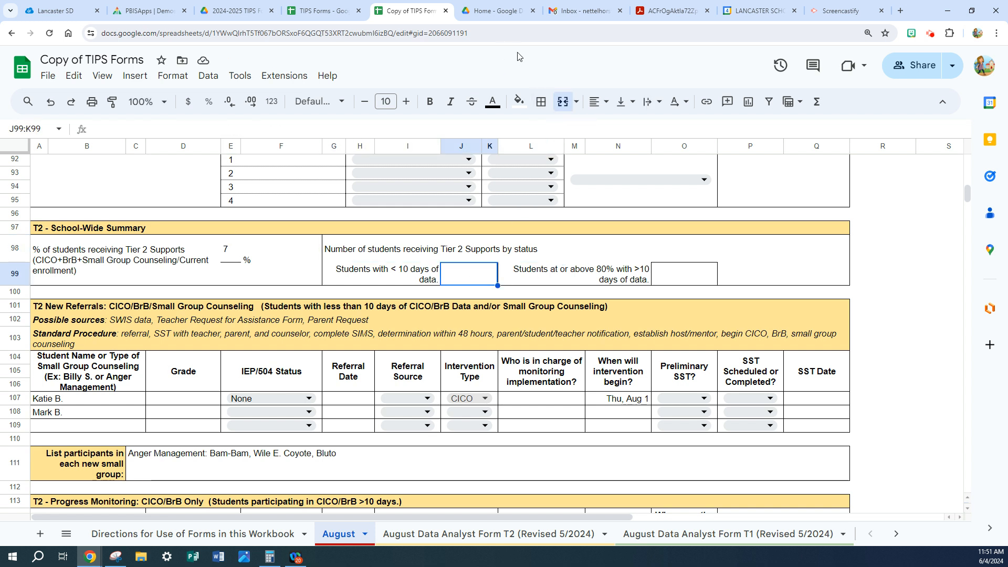
{"action": "left_click", "coordinate": [967, 15]}
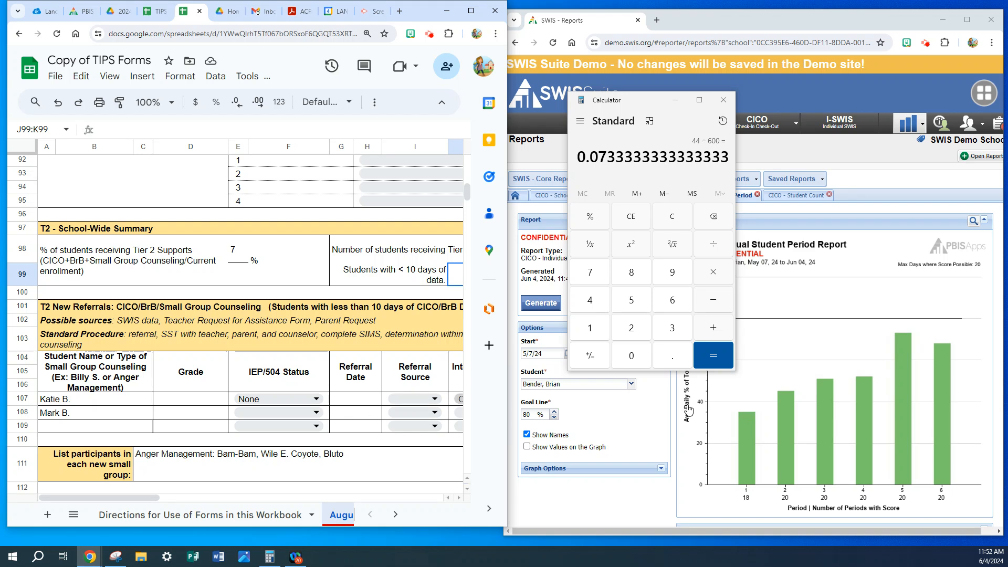
{"action": "left_click", "coordinate": [723, 99]}
{"action": "left_click", "coordinate": [576, 202]}
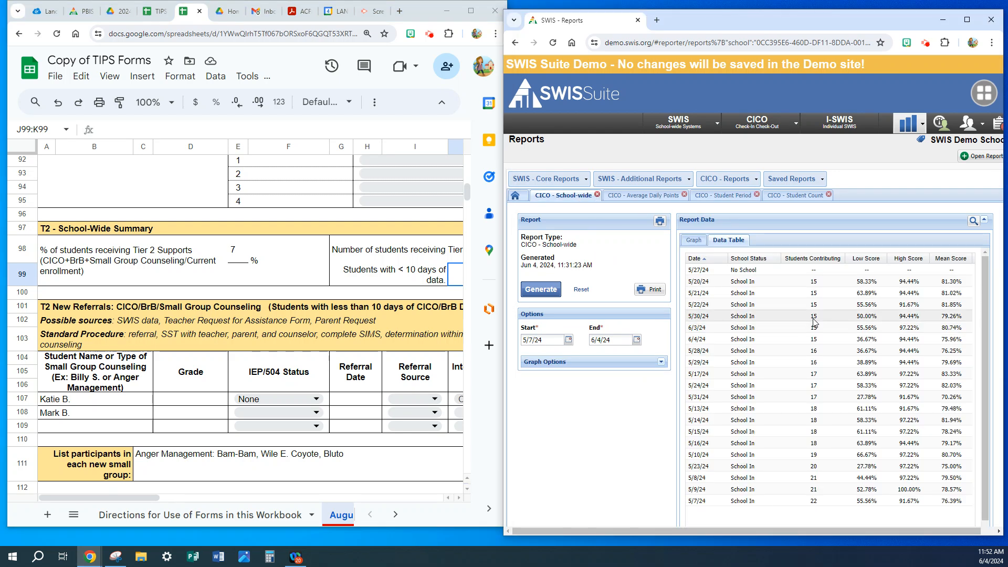
{"action": "left_click", "coordinate": [646, 195]}
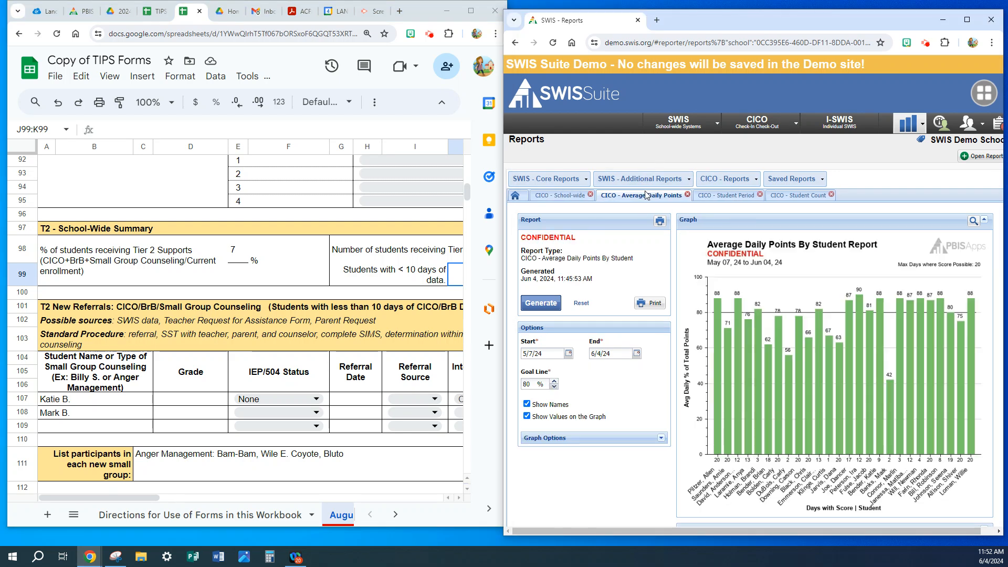
{"action": "scroll", "coordinate": [749, 372], "scroll_direction": "down", "scroll_amount": 4}
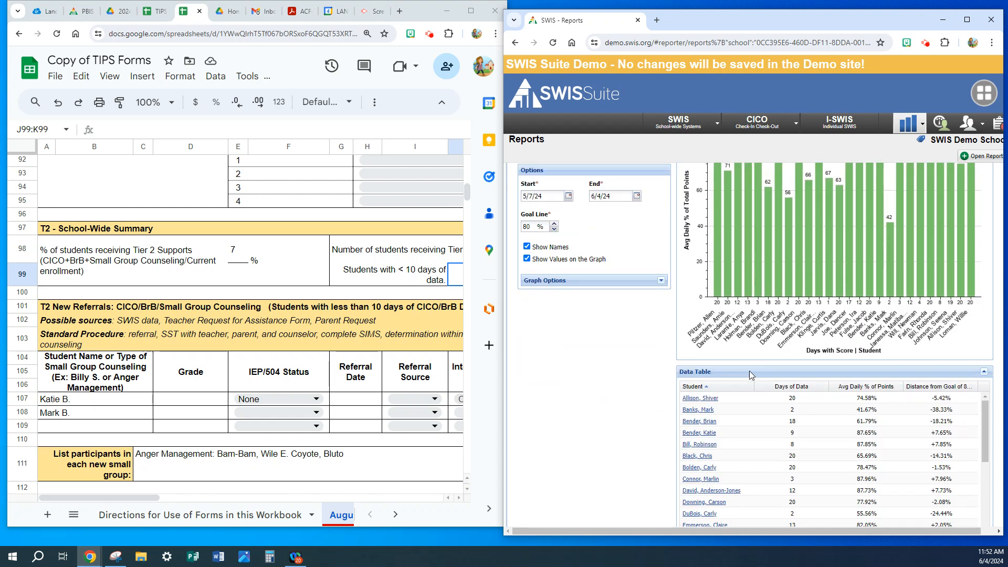
{"action": "scroll", "coordinate": [750, 374], "scroll_direction": "down", "scroll_amount": 1}
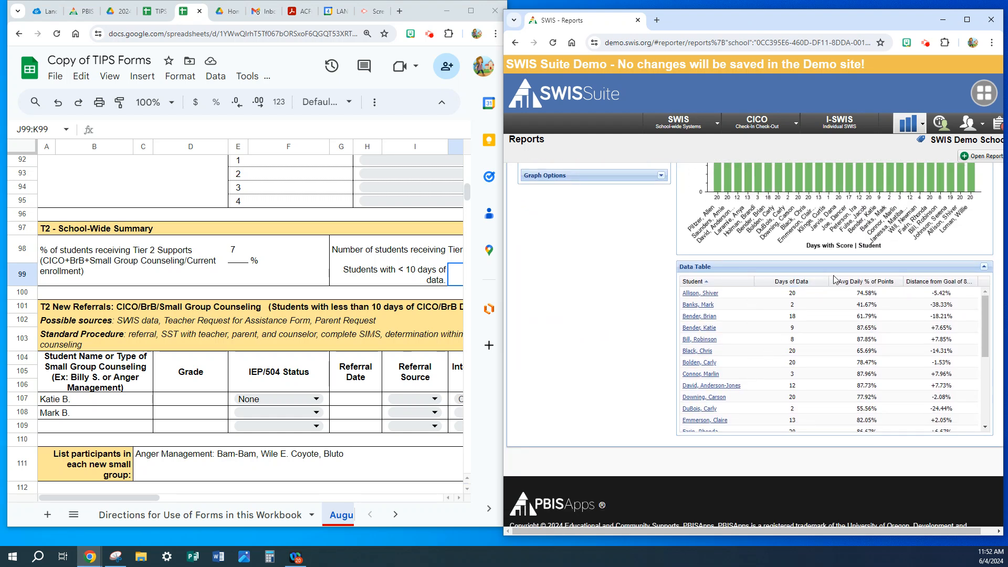
{"action": "left_click", "coordinate": [823, 282]}
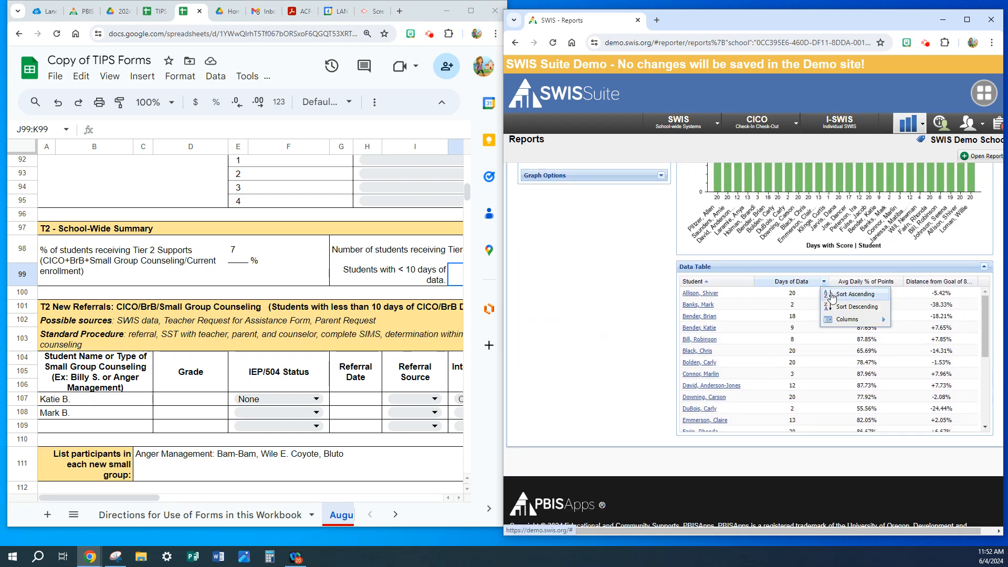
{"action": "left_click", "coordinate": [832, 295]}
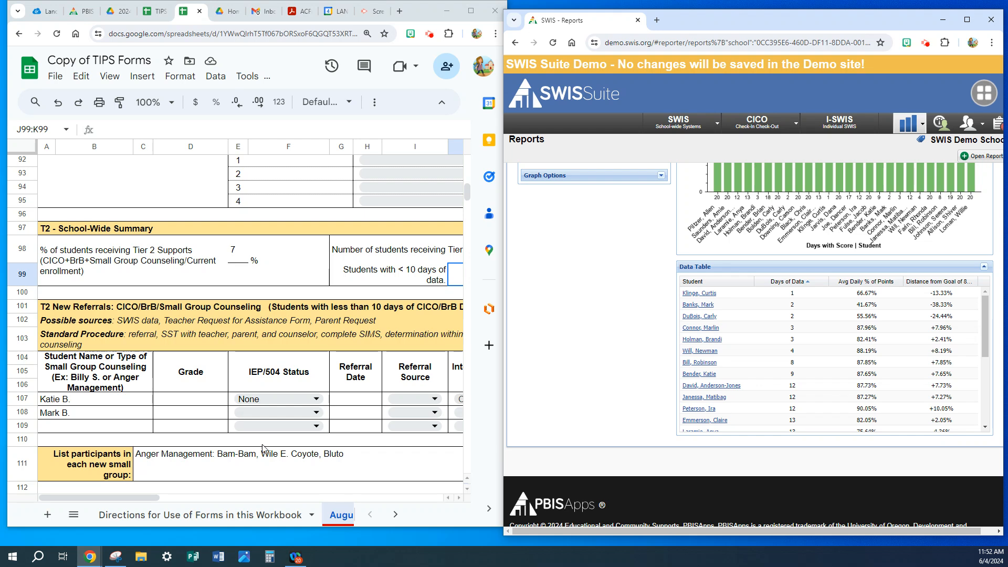
Enter 8 for students with < 10 days of data in the August sheet's T2 - School-Wide Summary.
{"action": "left_click_drag", "start_coordinate": [155, 498], "coordinate": [234, 498]}
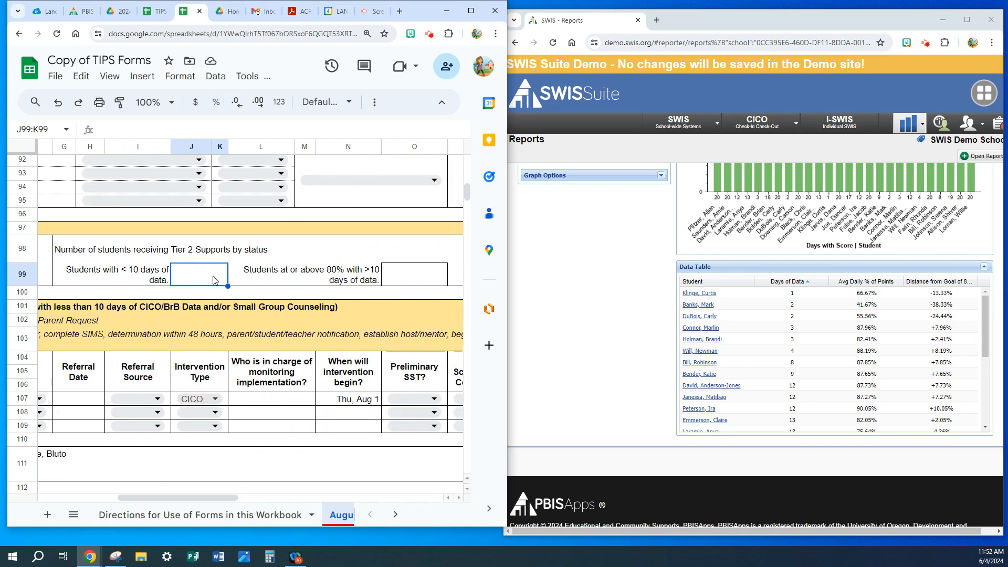
{"action": "type", "text": "8"}
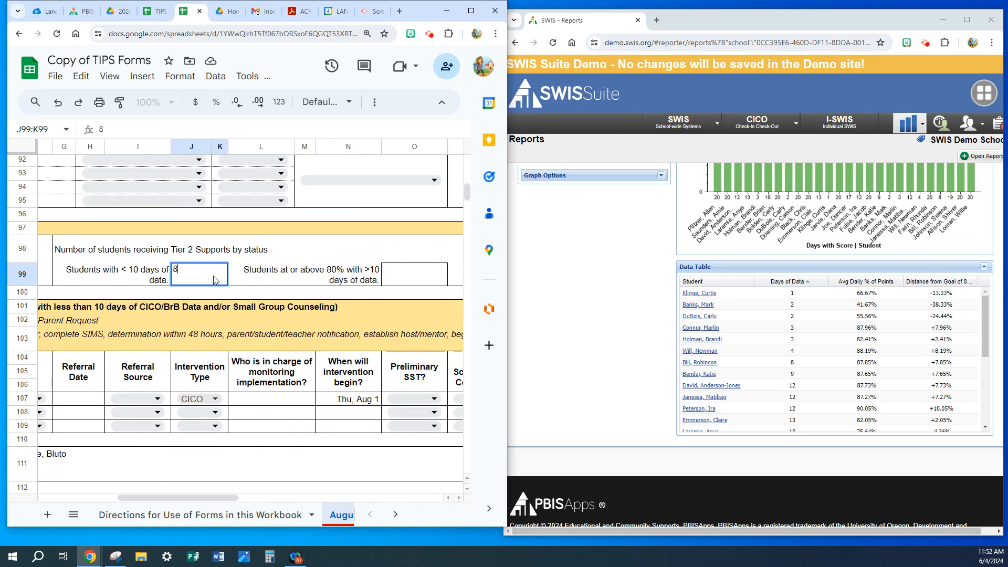
{"action": "left_click", "coordinate": [419, 282]}
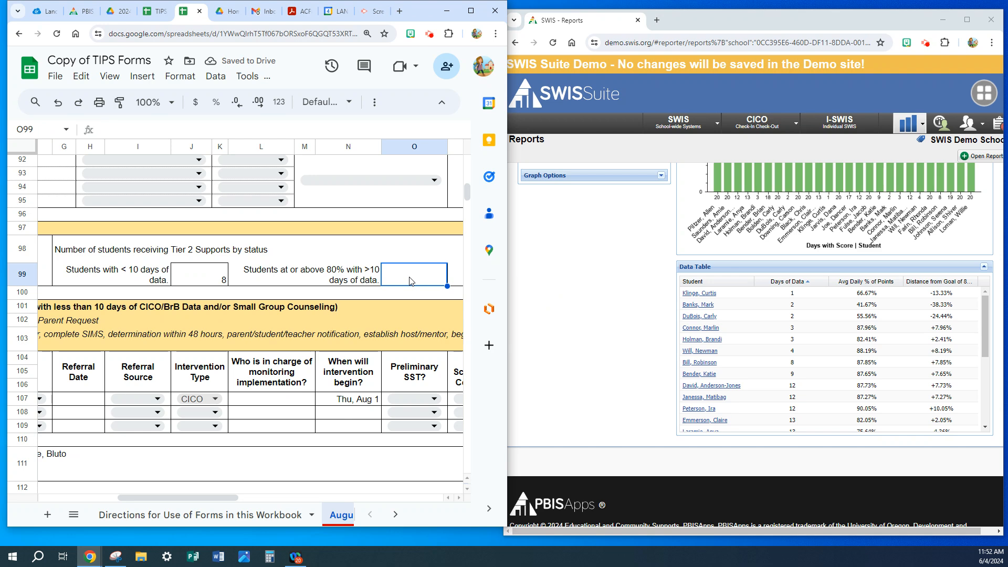
Enter 14 for students at or above 80% with >10 days of data in the August sheet's T2 - School-Wide Summary.
{"action": "type", "text": "14"}
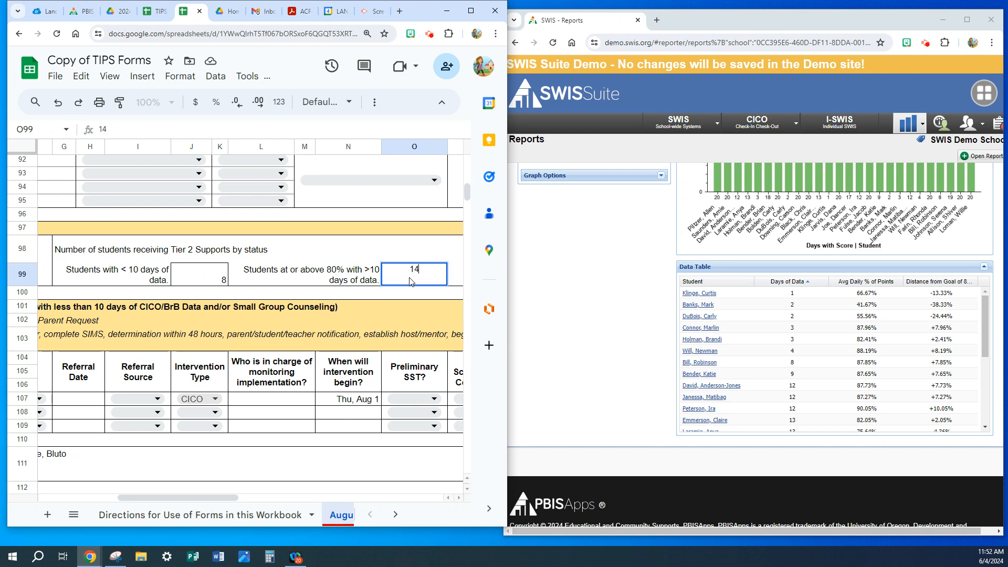
{"action": "key", "text": "Return"}
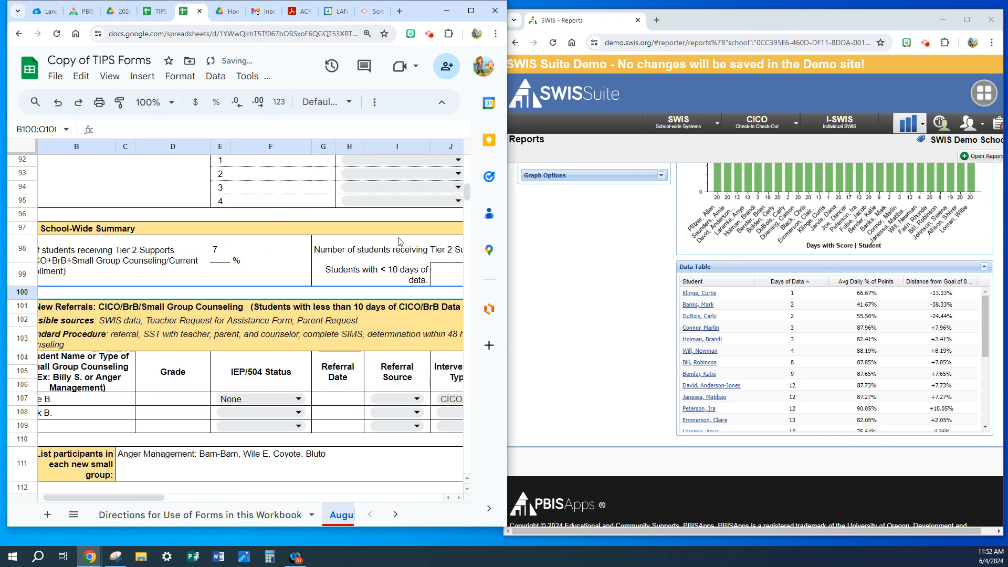
{"action": "left_click_drag", "start_coordinate": [110, 496], "coordinate": [198, 416]}
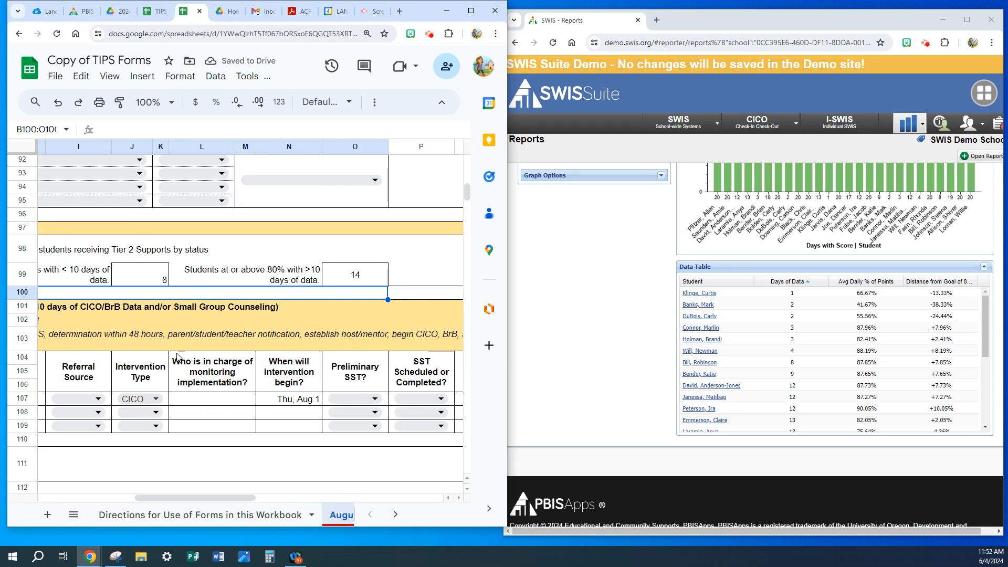
{"action": "left_click", "coordinate": [146, 274]}
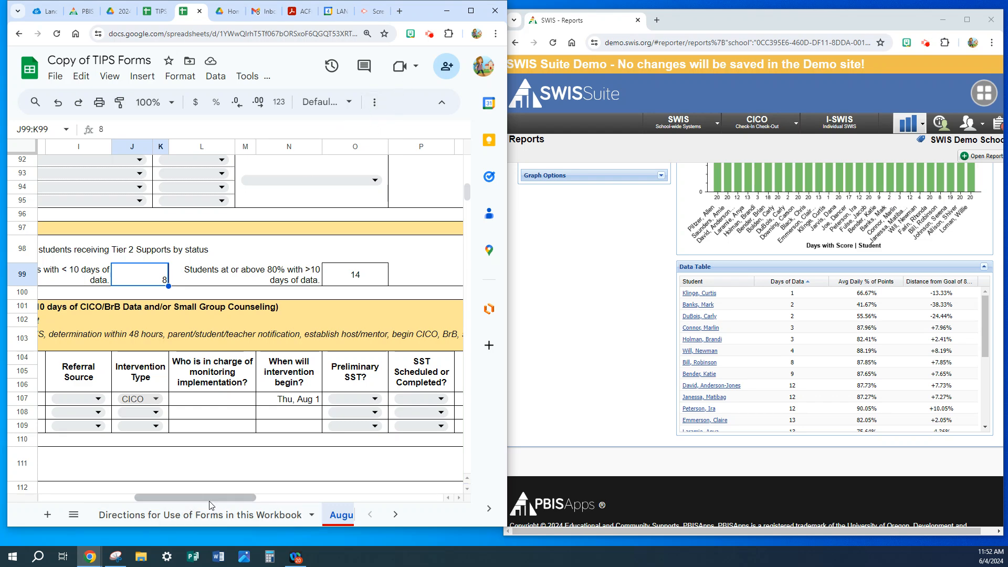
{"action": "left_click_drag", "start_coordinate": [192, 499], "coordinate": [93, 490]}
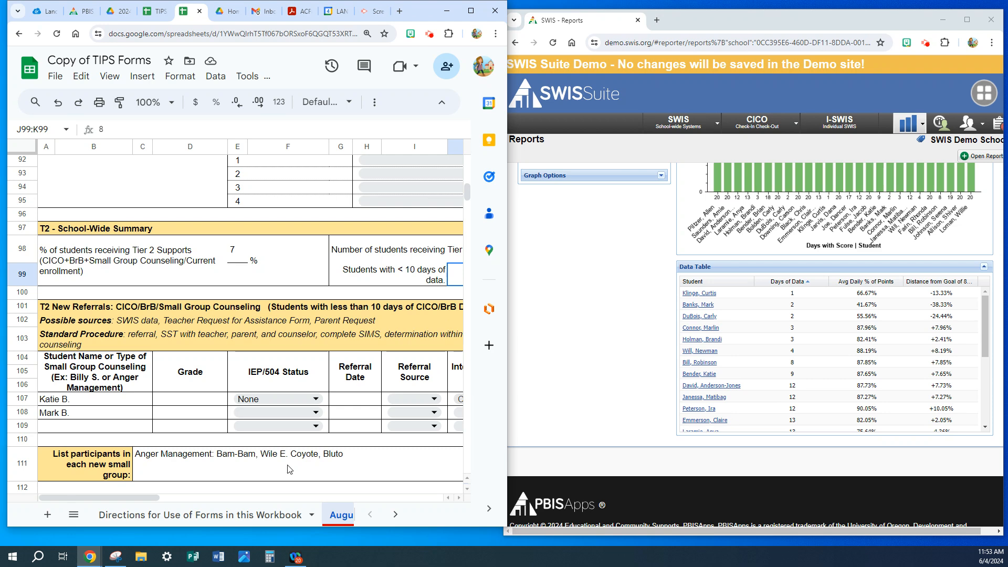
Maximize the spreadsheet window and bring up the T2 - Progress Monitoring section of the August sheet, consulting the August Data Analyst Form T2.
{"action": "left_click", "coordinate": [395, 516]}
{"action": "left_click", "coordinate": [197, 517]}
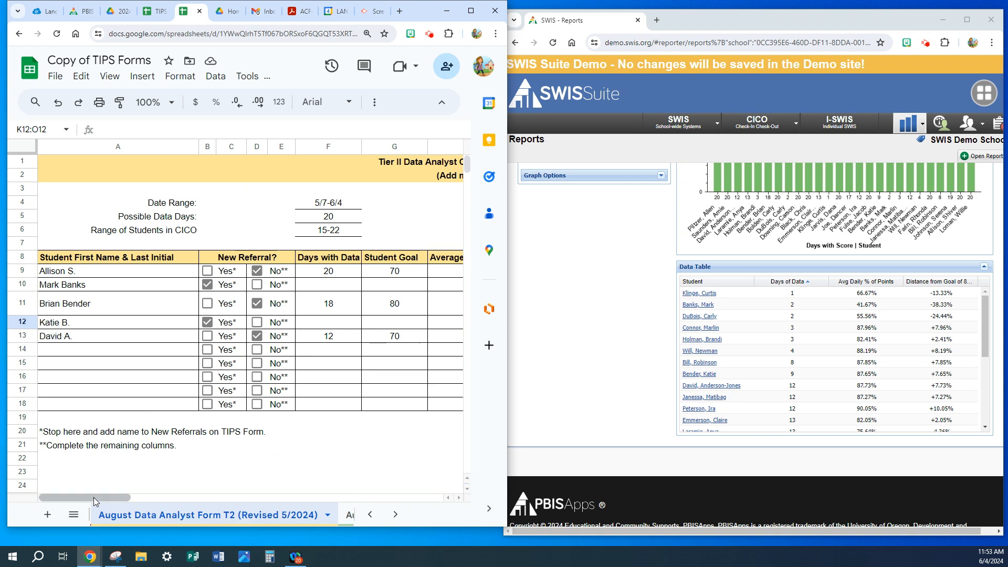
{"action": "left_click", "coordinate": [371, 515]}
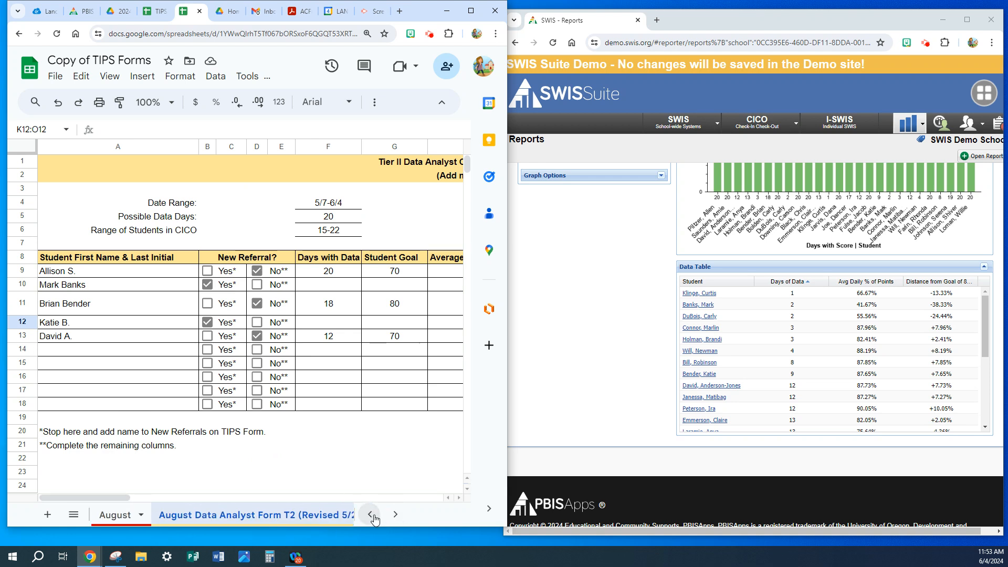
{"action": "left_click", "coordinate": [122, 517]}
{"action": "scroll", "coordinate": [174, 389], "scroll_direction": "down", "scroll_amount": 5}
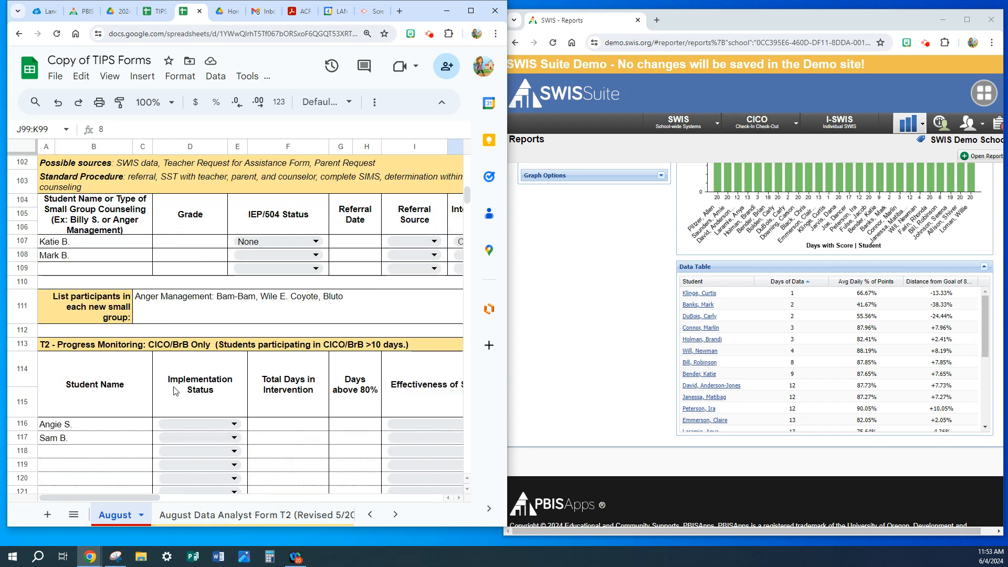
{"action": "scroll", "coordinate": [175, 391], "scroll_direction": "down", "scroll_amount": 2}
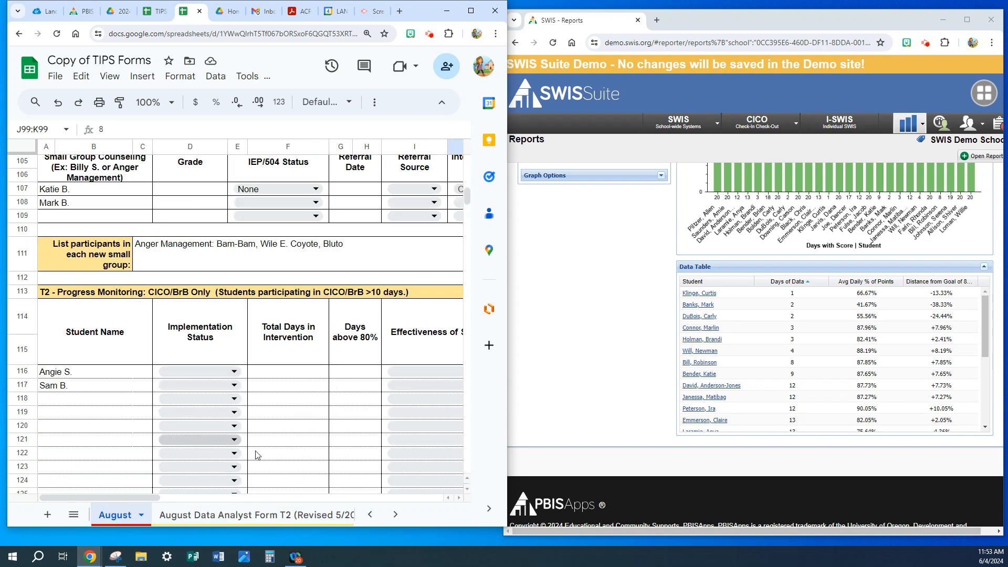
{"action": "left_click", "coordinate": [293, 517]}
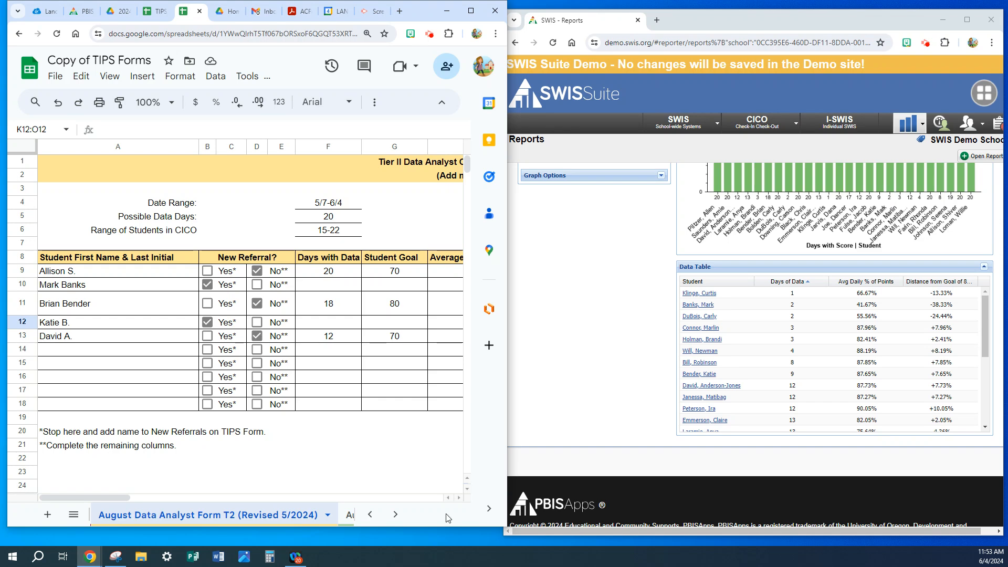
{"action": "left_click", "coordinate": [471, 11]}
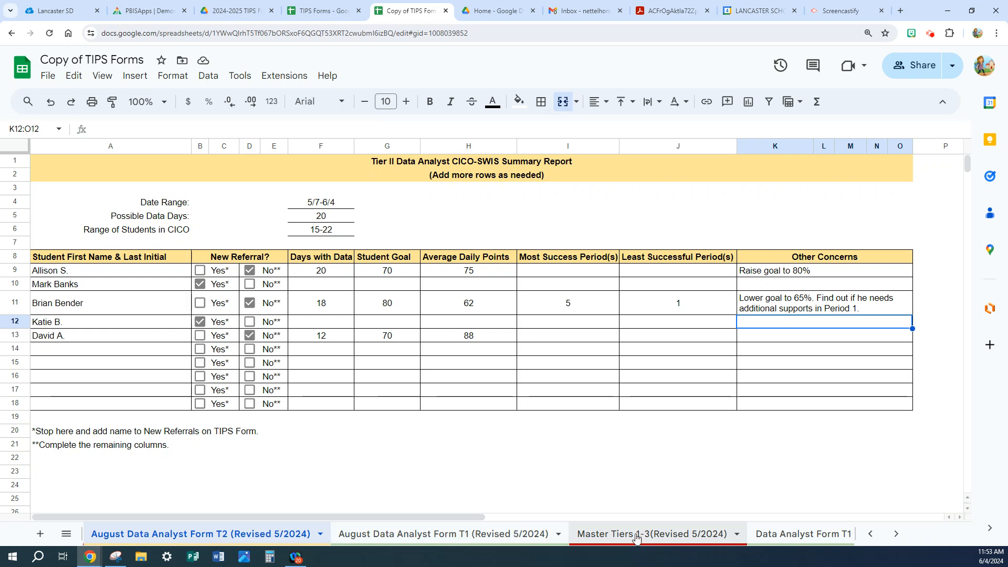
{"action": "left_click", "coordinate": [871, 533]}
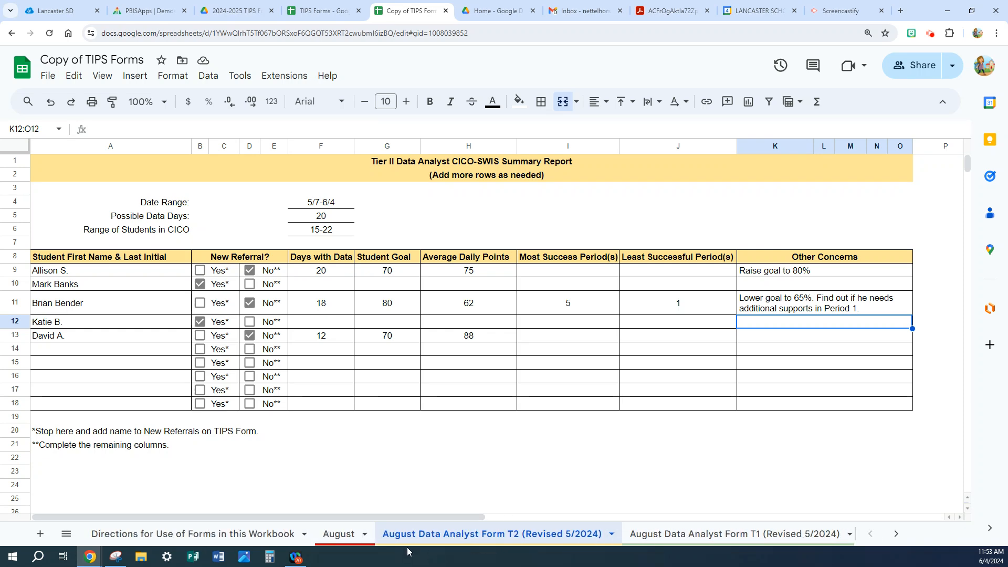
{"action": "left_click", "coordinate": [348, 535]}
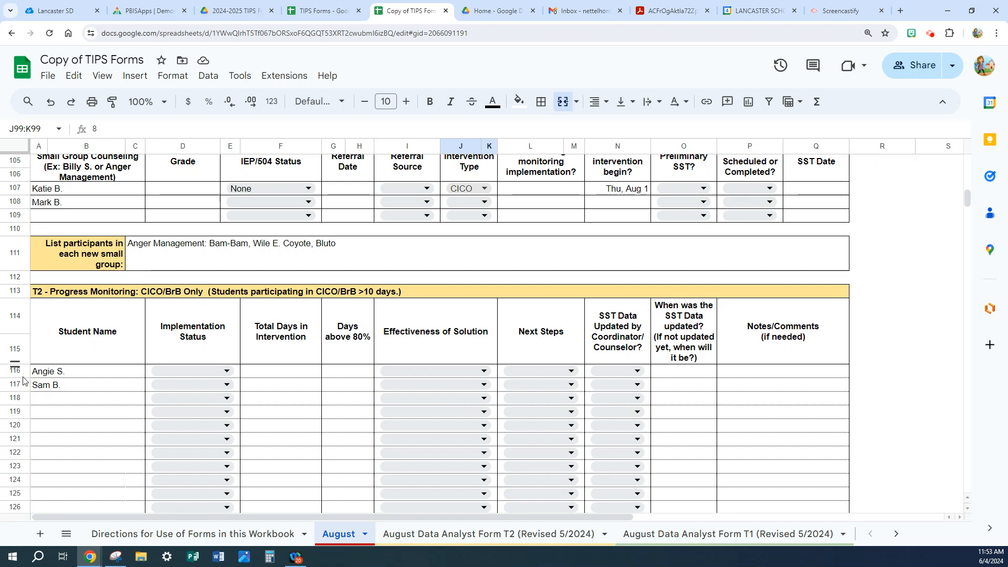
Replace the first T2 - Progress Monitoring name with the first student on the Data Analyst Form T2 and set Implementation Status to Implemented.
{"action": "left_click", "coordinate": [51, 371]}
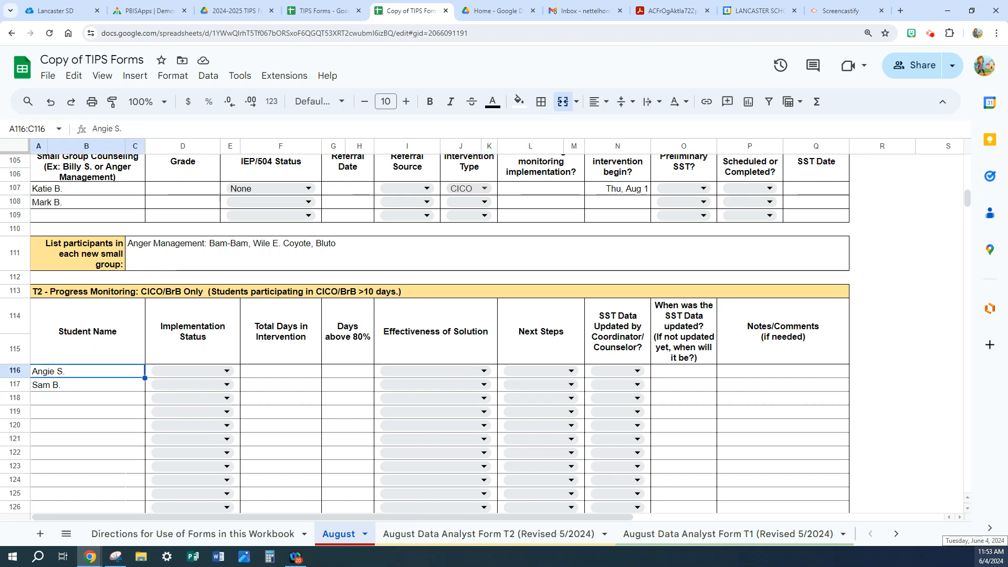
{"action": "type", "text": "Allikso"}
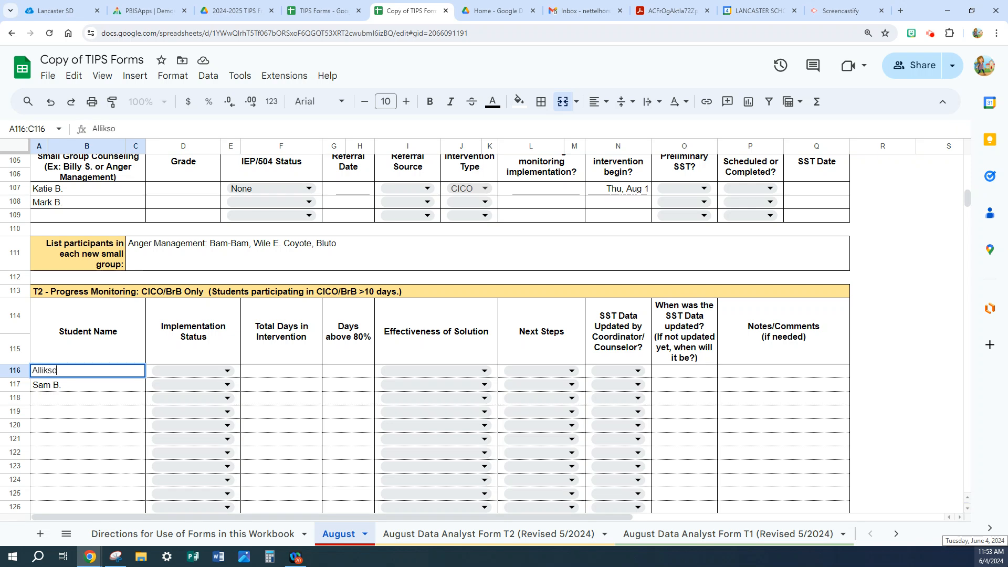
{"action": "type", "text": "son S"}
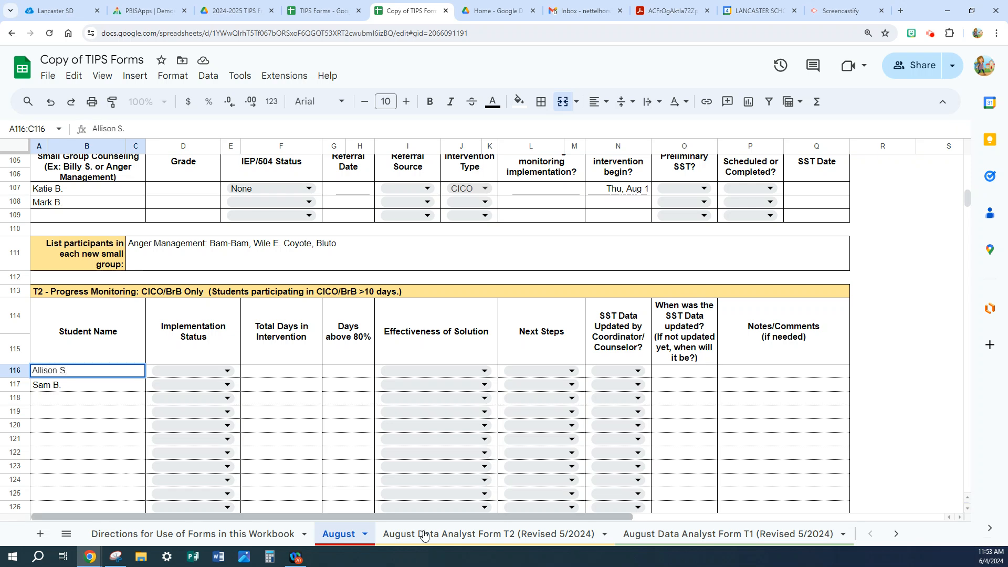
{"action": "type", "text": "."}
{"action": "left_click", "coordinate": [230, 372]}
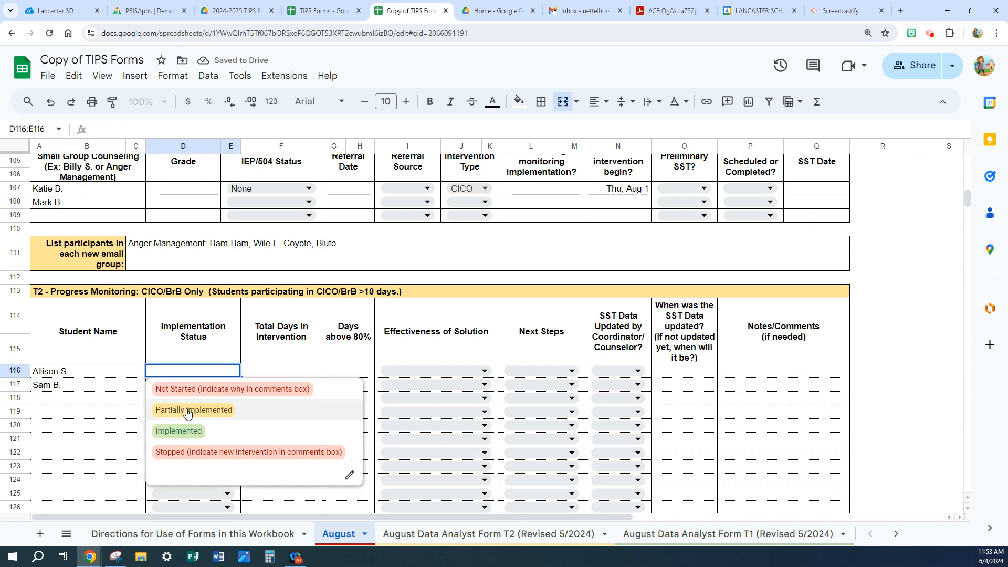
{"action": "left_click", "coordinate": [176, 431]}
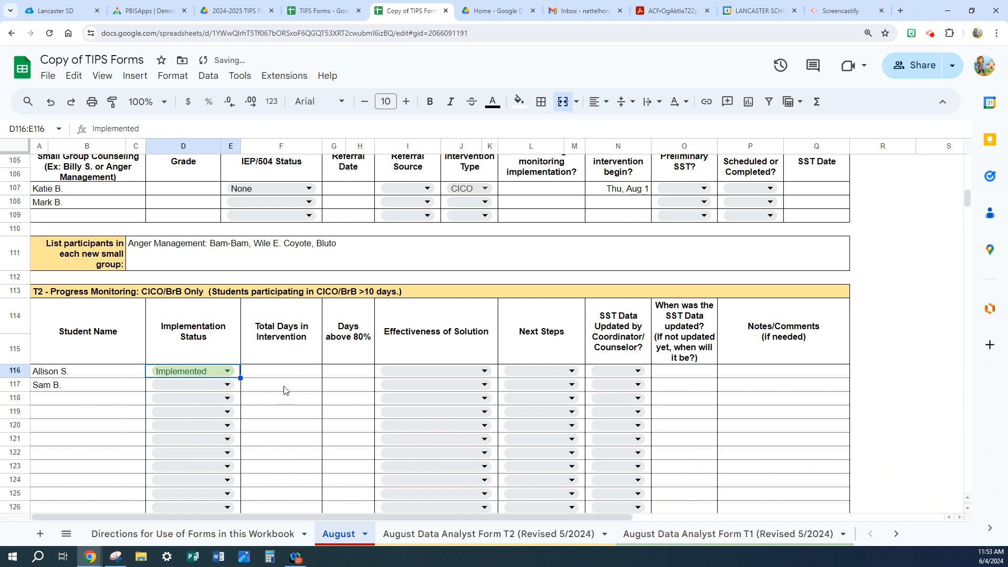
Look up the first student's days with data on the Data Analyst Form T2 and enter 20 as Total Days in Intervention in row 116.
{"action": "left_click", "coordinate": [429, 535]}
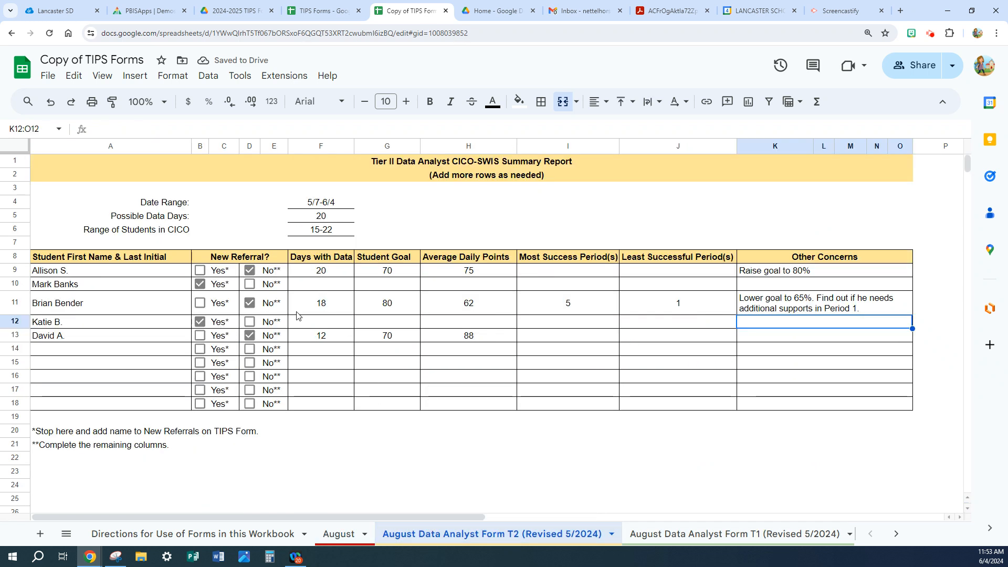
{"action": "left_click", "coordinate": [191, 534]}
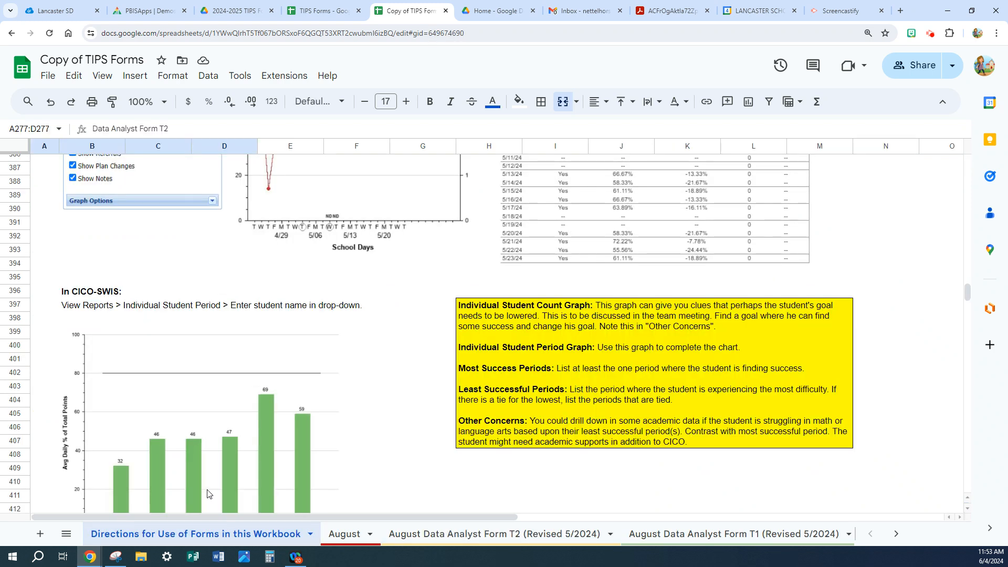
{"action": "left_click", "coordinate": [344, 534]}
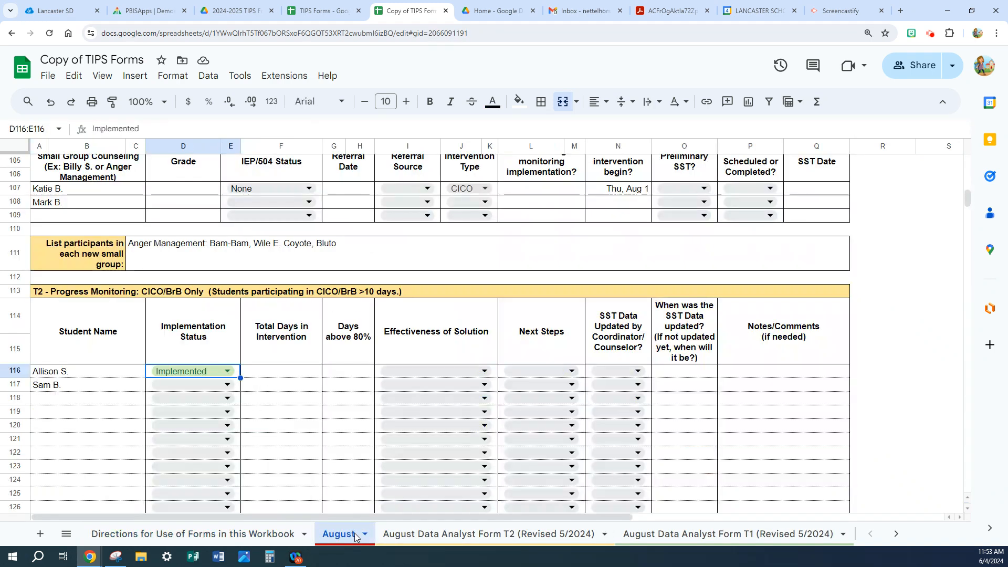
{"action": "left_click", "coordinate": [284, 375]}
{"action": "type", "text": "20"}
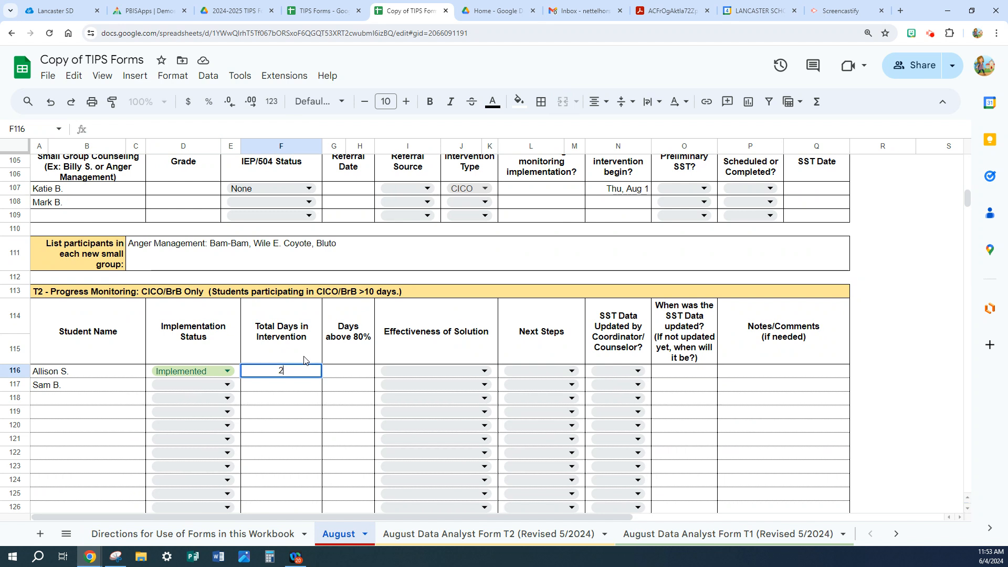
Restore the side-by-side windows and generate the CICO Individual Student Count report in SWIS for the first progress-monitoring student.
{"action": "left_click", "coordinate": [437, 534]}
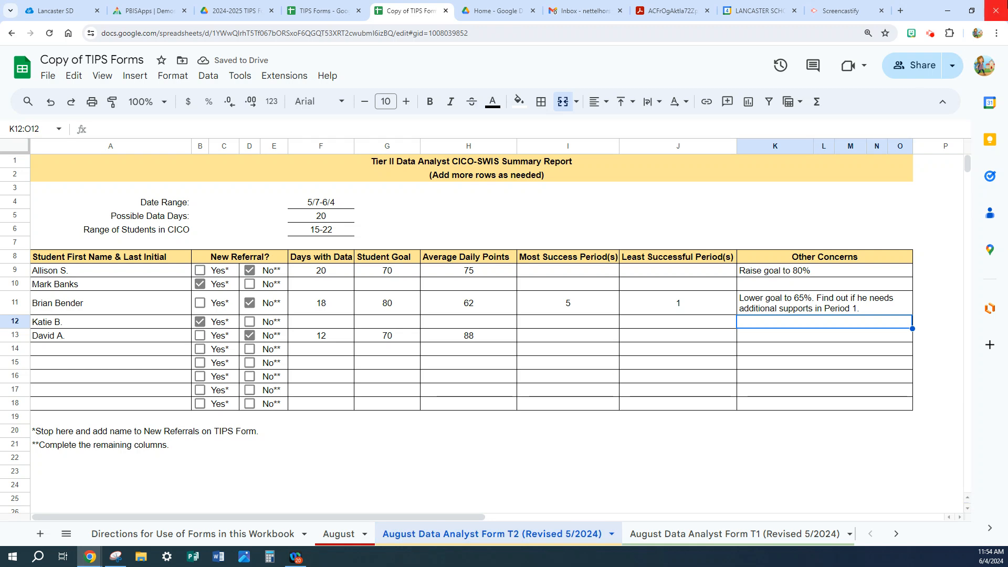
{"action": "left_click", "coordinate": [972, 11]}
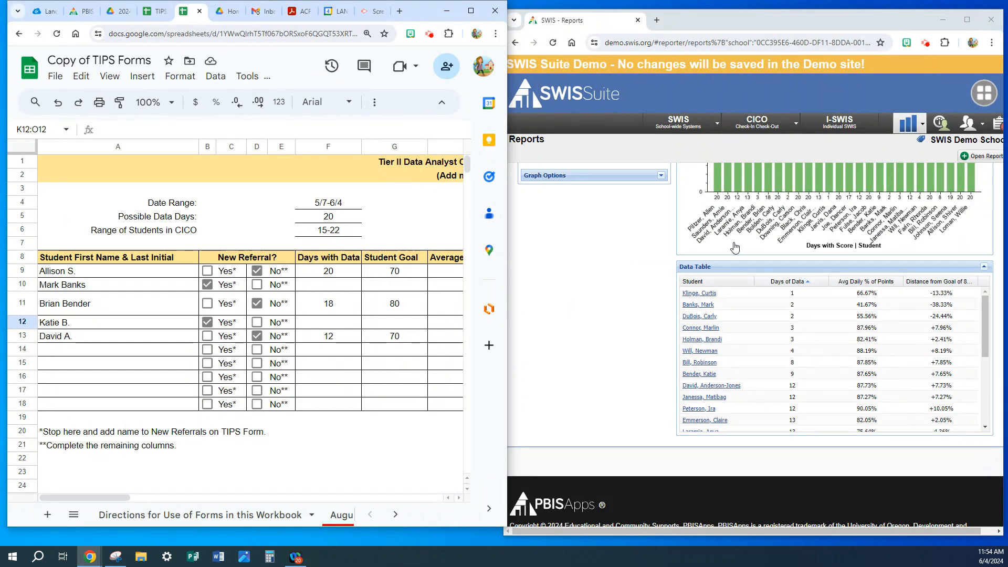
{"action": "scroll", "coordinate": [587, 320], "scroll_direction": "up", "scroll_amount": 5}
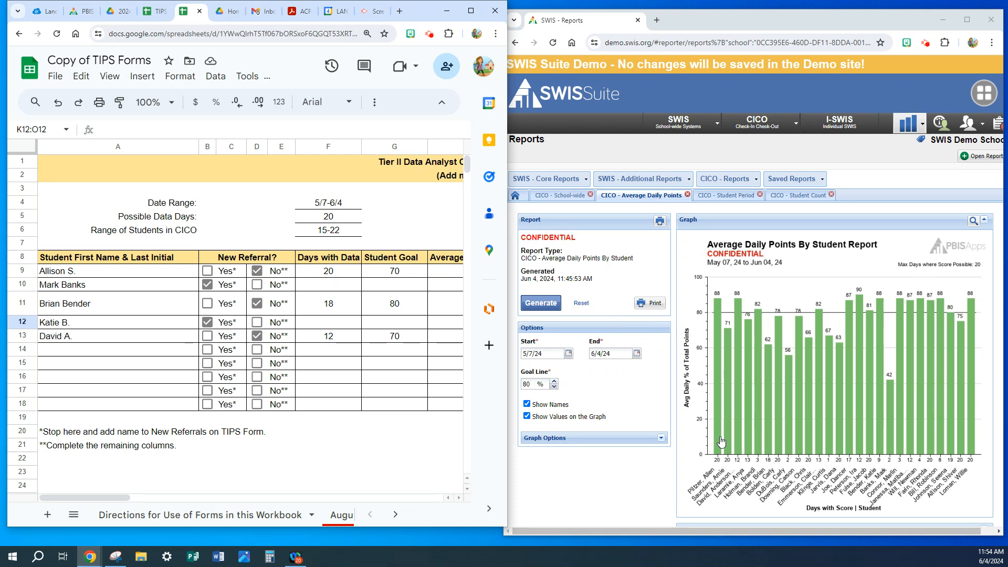
{"action": "scroll", "coordinate": [727, 433], "scroll_direction": "down", "scroll_amount": 4}
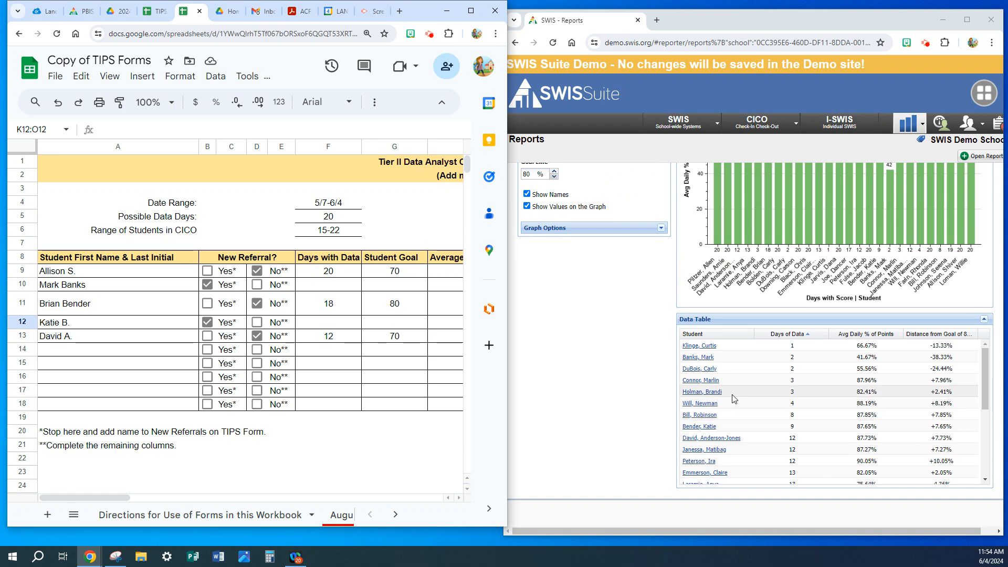
{"action": "scroll", "coordinate": [734, 399], "scroll_direction": "up", "scroll_amount": 4}
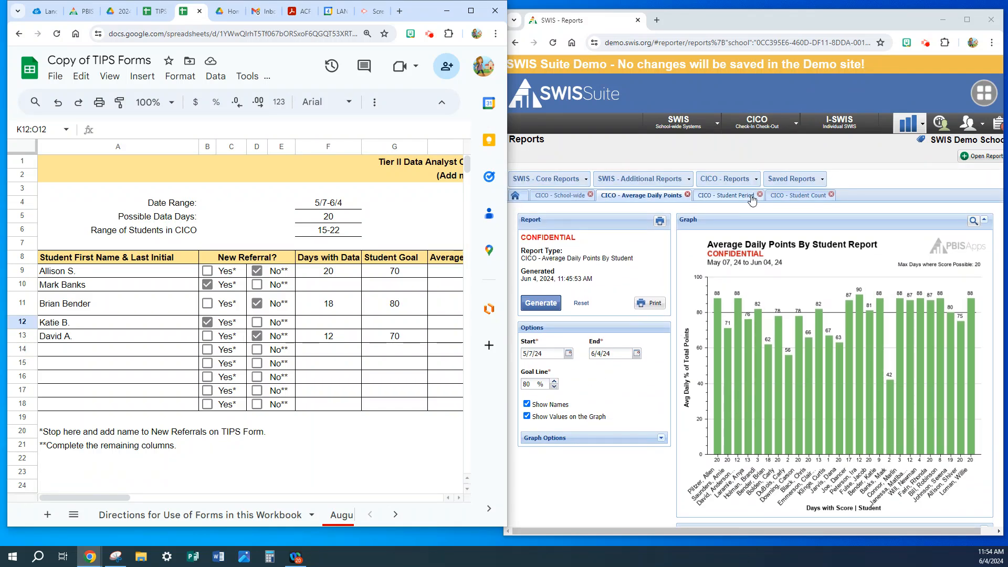
{"action": "left_click", "coordinate": [809, 196]}
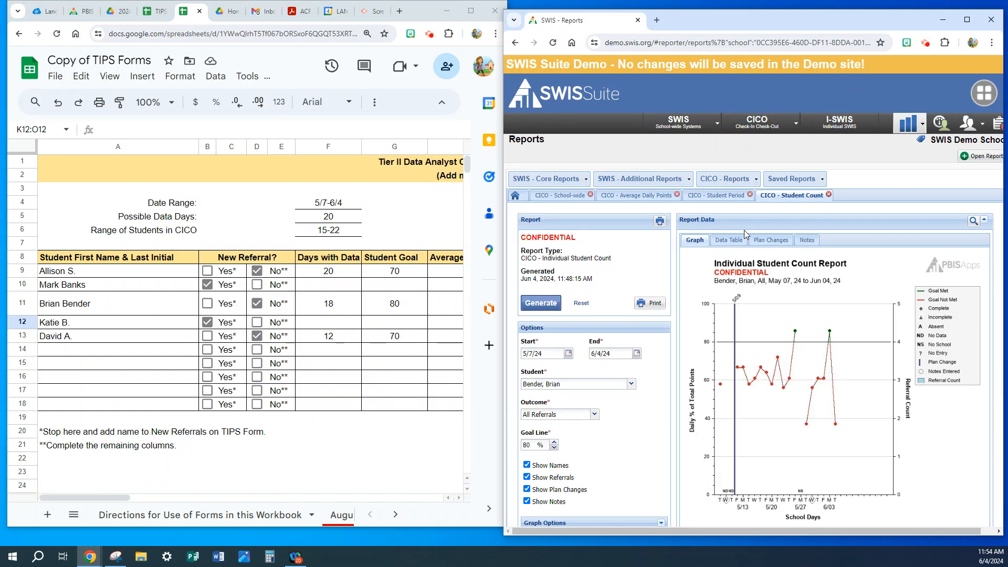
{"action": "left_click", "coordinate": [632, 384]}
{"action": "left_click", "coordinate": [556, 227]}
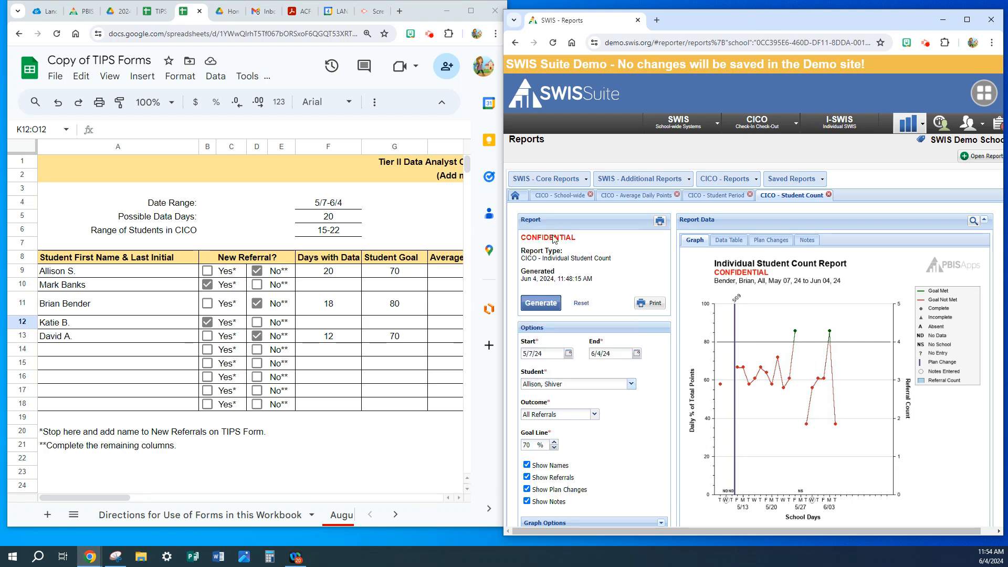
{"action": "left_click", "coordinate": [544, 305]}
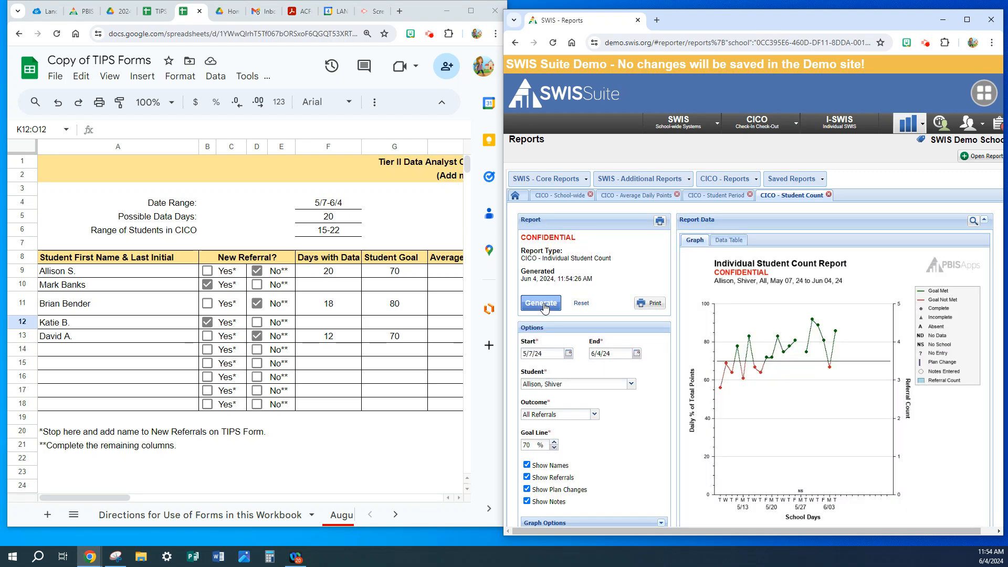
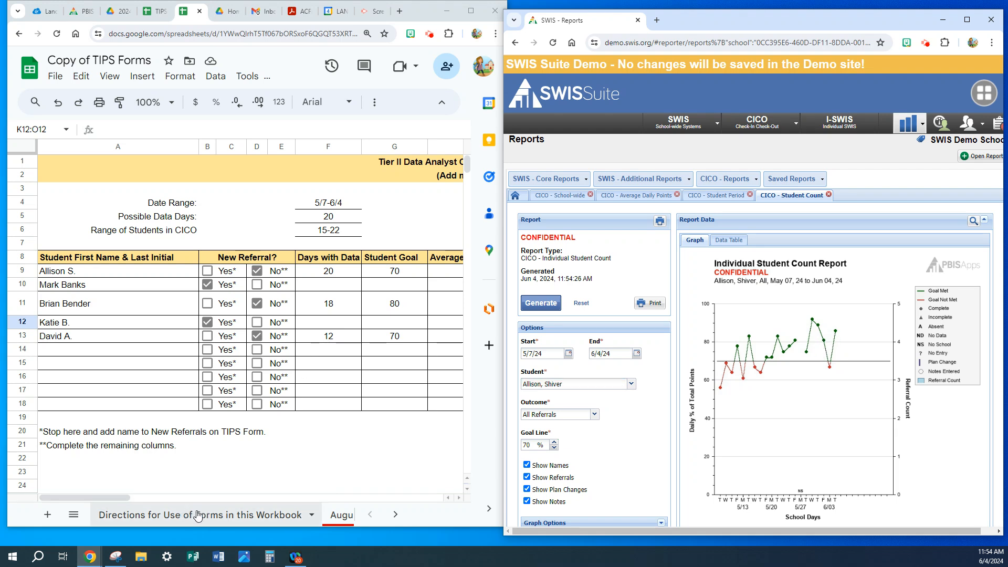
Enter 13 as Days above 80% for the first student in row 116 of the August sheet's T2 - Progress Monitoring section.
{"action": "left_click", "coordinate": [341, 514]}
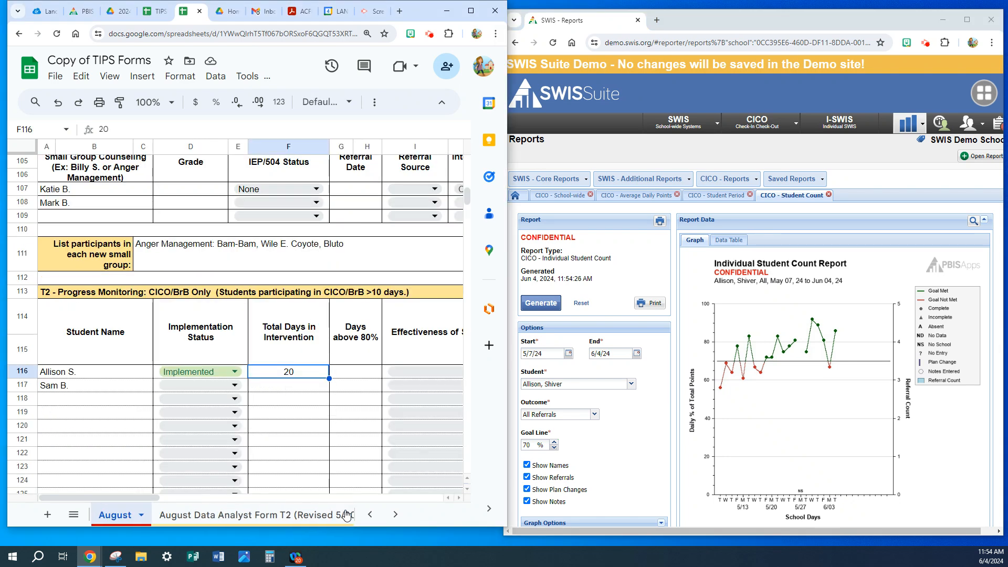
{"action": "left_click", "coordinate": [351, 378]}
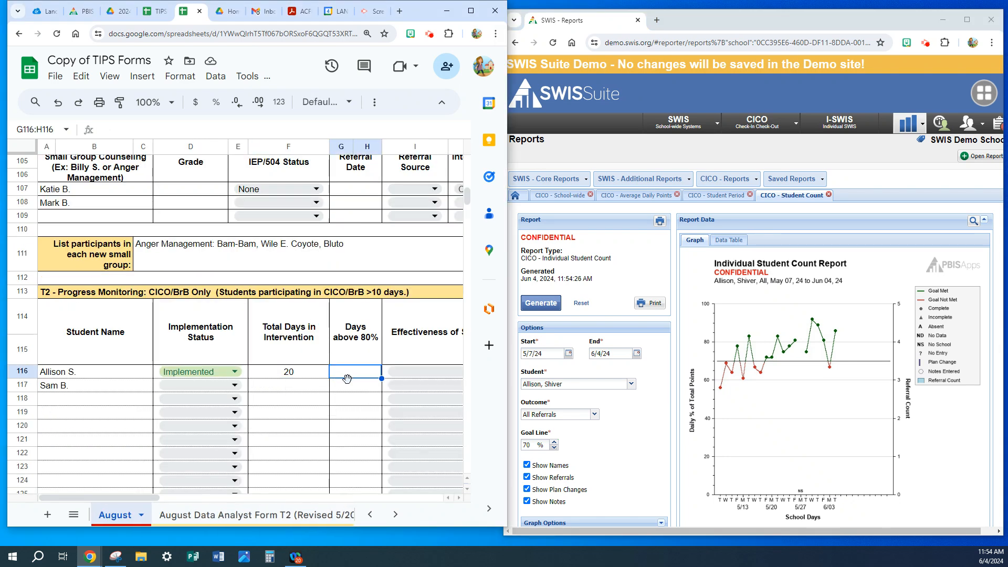
{"action": "type", "text": "1"}
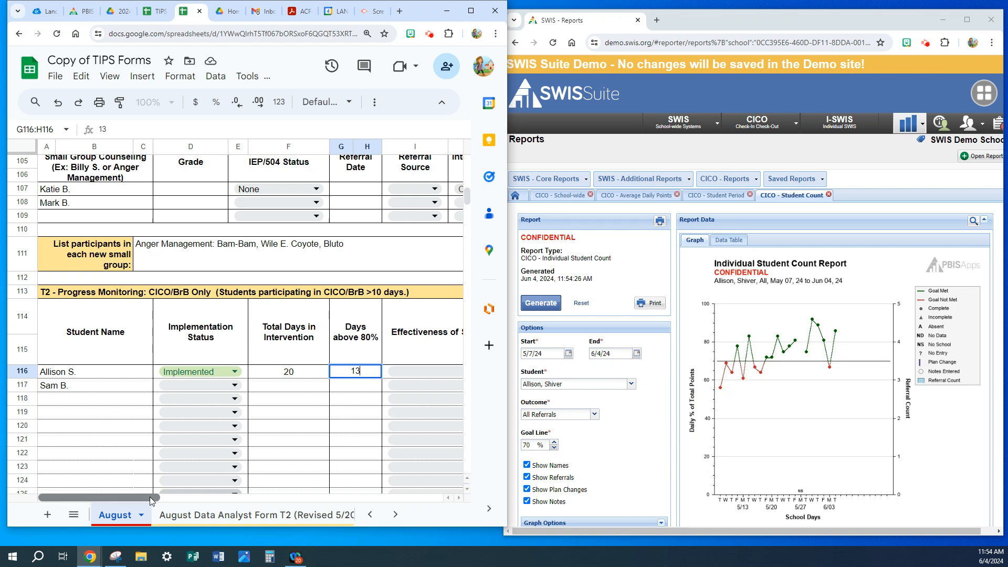
{"action": "type", "text": "3"}
{"action": "left_click", "coordinate": [362, 386]}
Set row 116's Effectiveness of Solution to Progressing and its Next Steps to Continue Intervention.
{"action": "left_click_drag", "start_coordinate": [147, 499], "coordinate": [180, 499]}
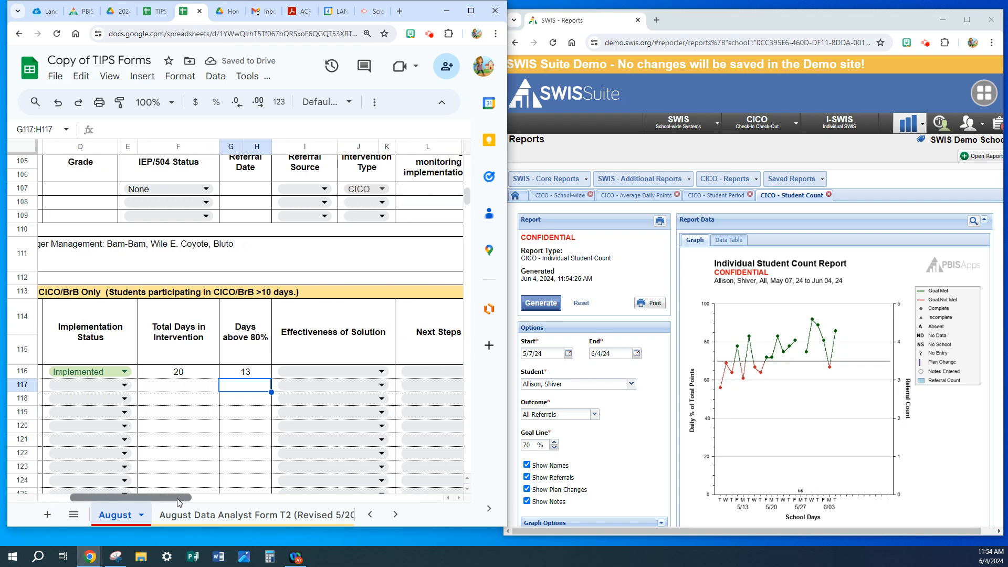
{"action": "left_click", "coordinate": [382, 372]}
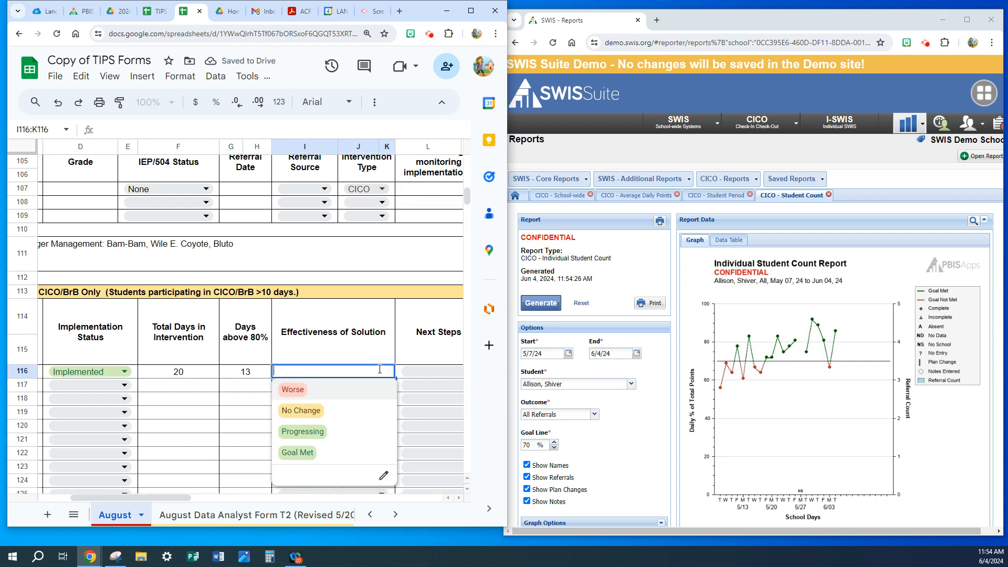
{"action": "left_click", "coordinate": [319, 433]}
{"action": "left_click_drag", "start_coordinate": [157, 499], "coordinate": [201, 500]}
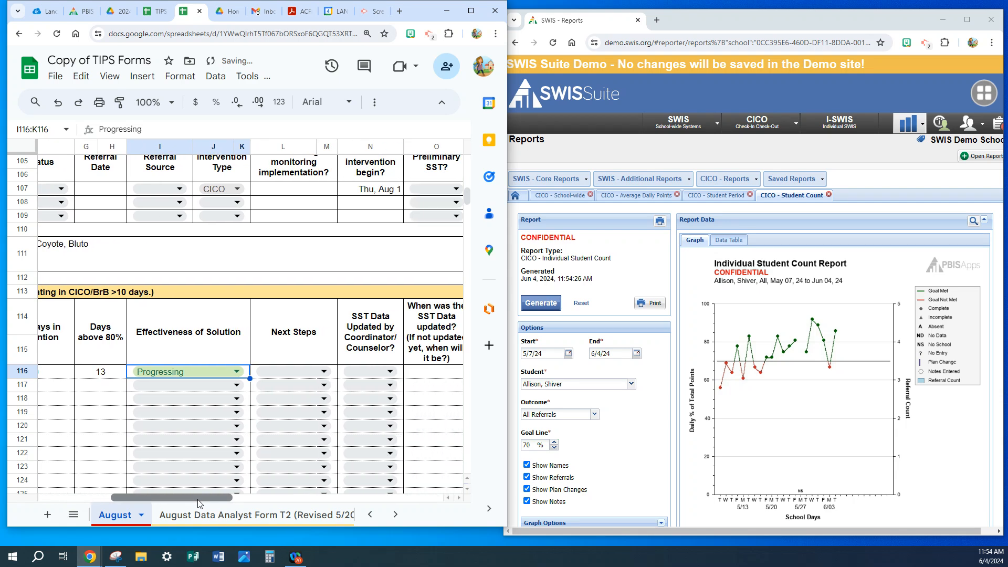
{"action": "left_click", "coordinate": [315, 372]}
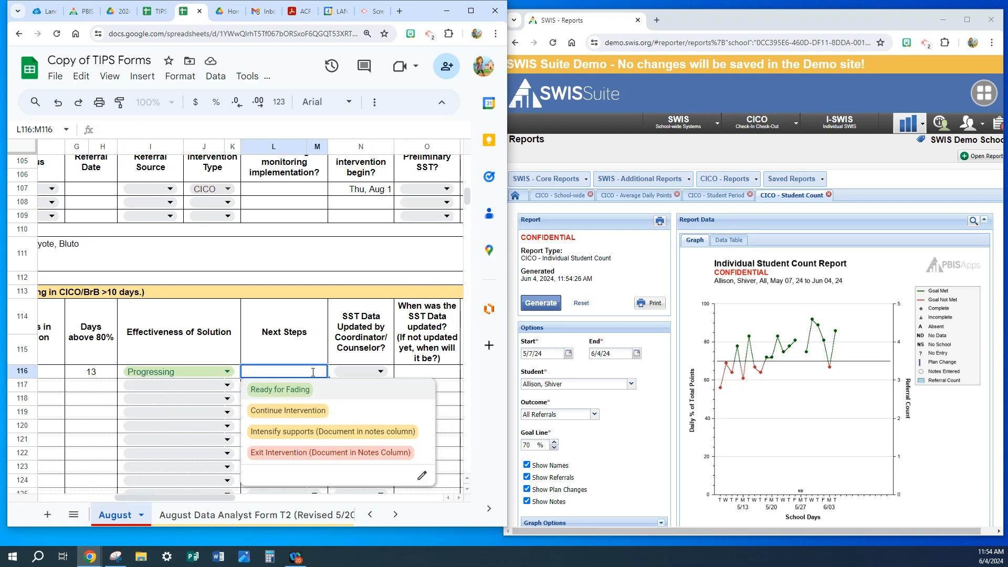
{"action": "left_click", "coordinate": [298, 416]}
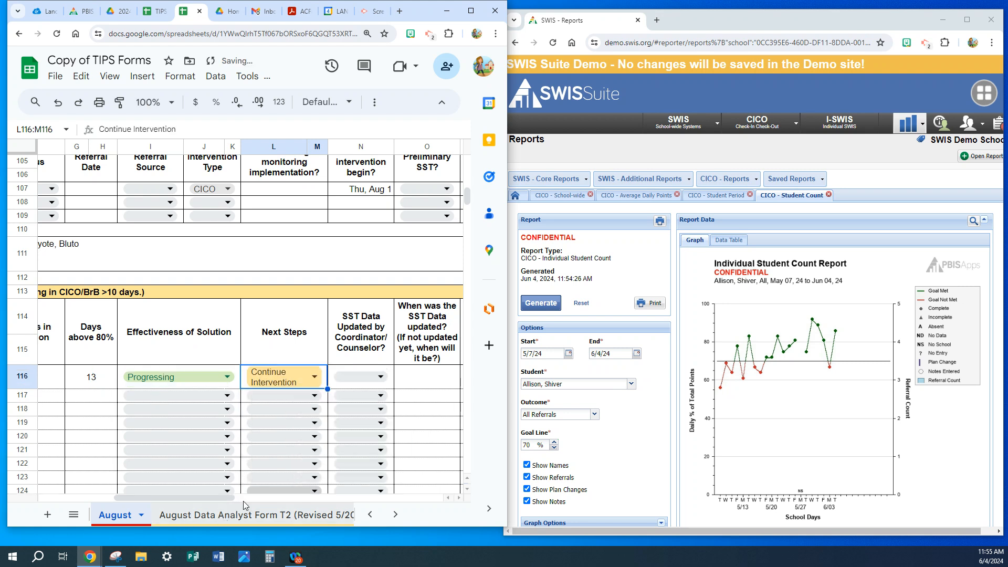
Leave the SST data fields blank in row 116 and enter "Raise goal to 80% then consider fading." under Notes/Comments.
{"action": "left_click", "coordinate": [381, 377]}
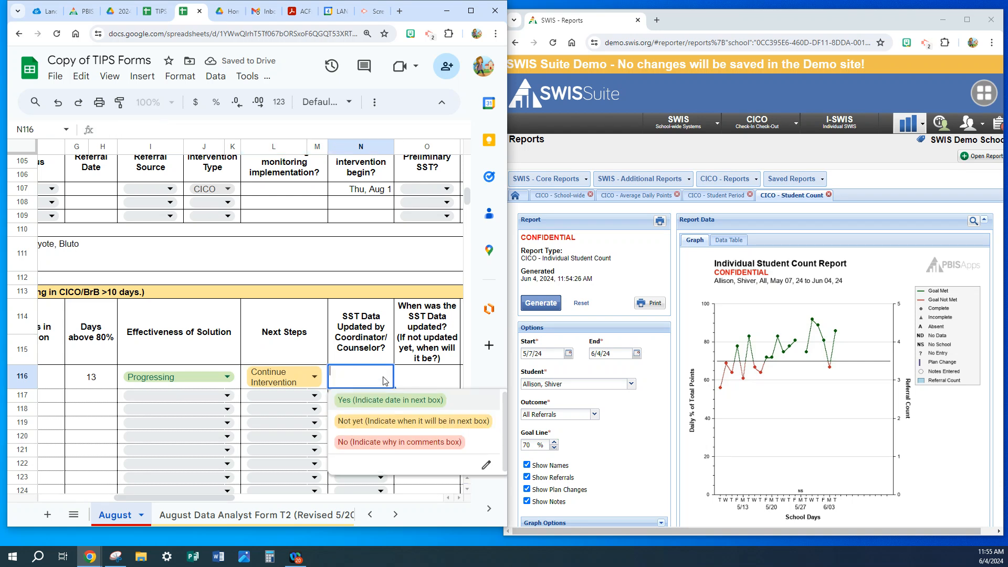
{"action": "left_click", "coordinate": [431, 380]}
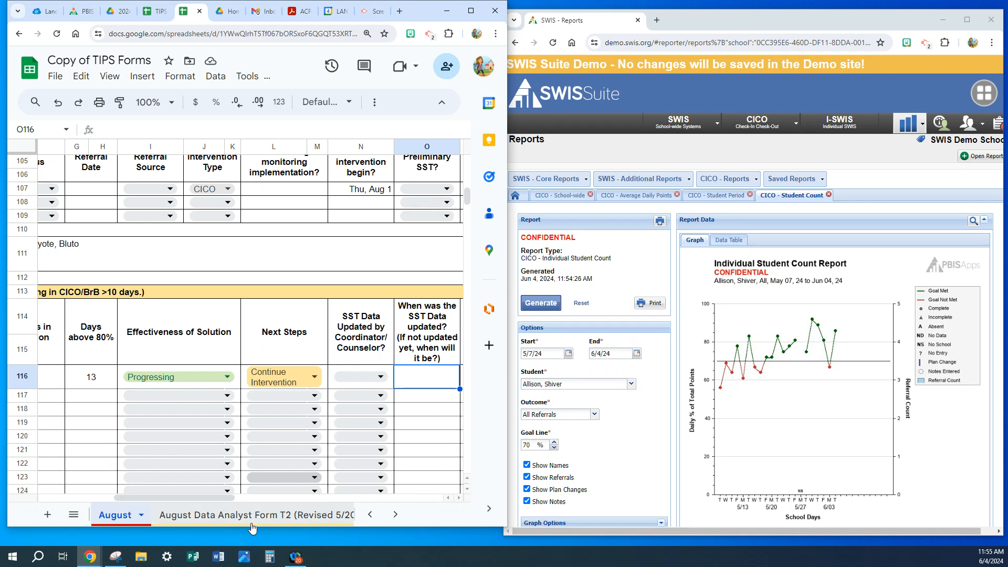
{"action": "left_click_drag", "start_coordinate": [231, 499], "coordinate": [273, 504]}
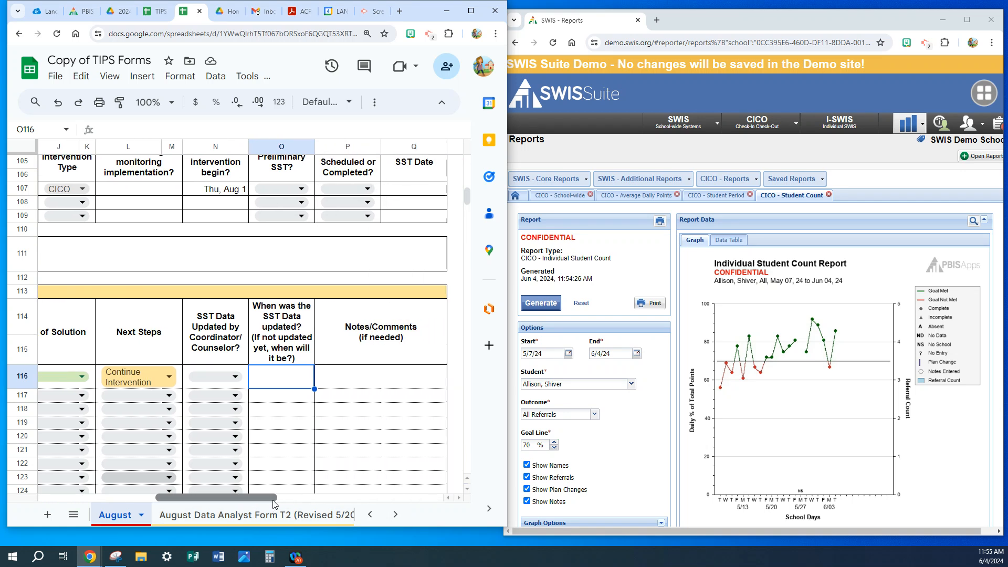
{"action": "left_click", "coordinate": [361, 387]}
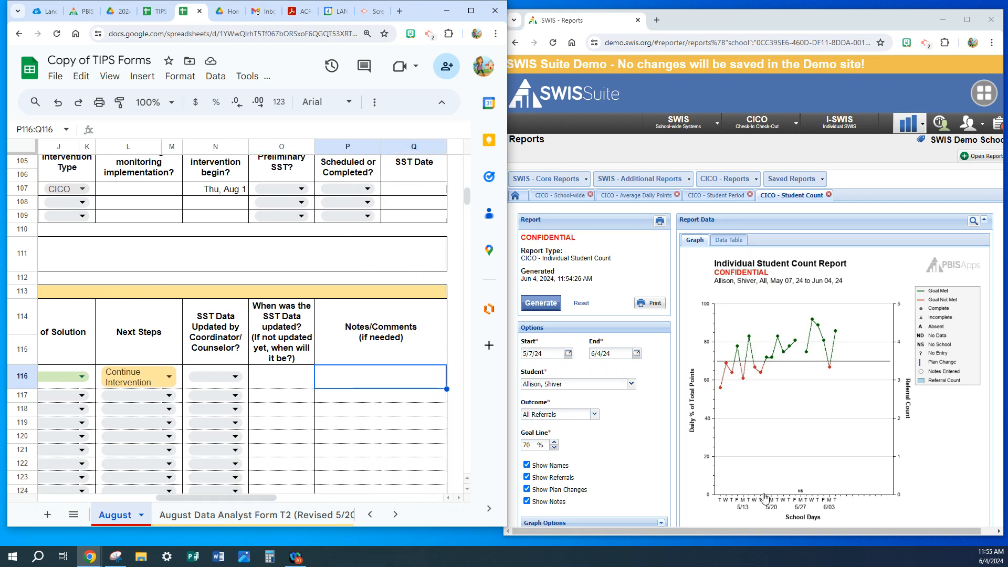
{"action": "type", "text": "Raise goal to 80"}
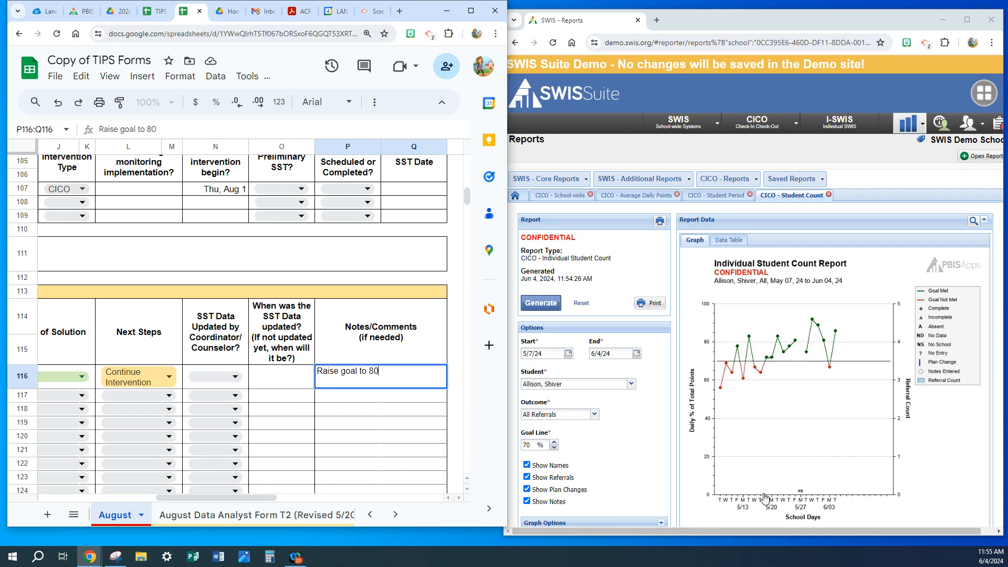
{"action": "type", "text": "% then consider fading."}
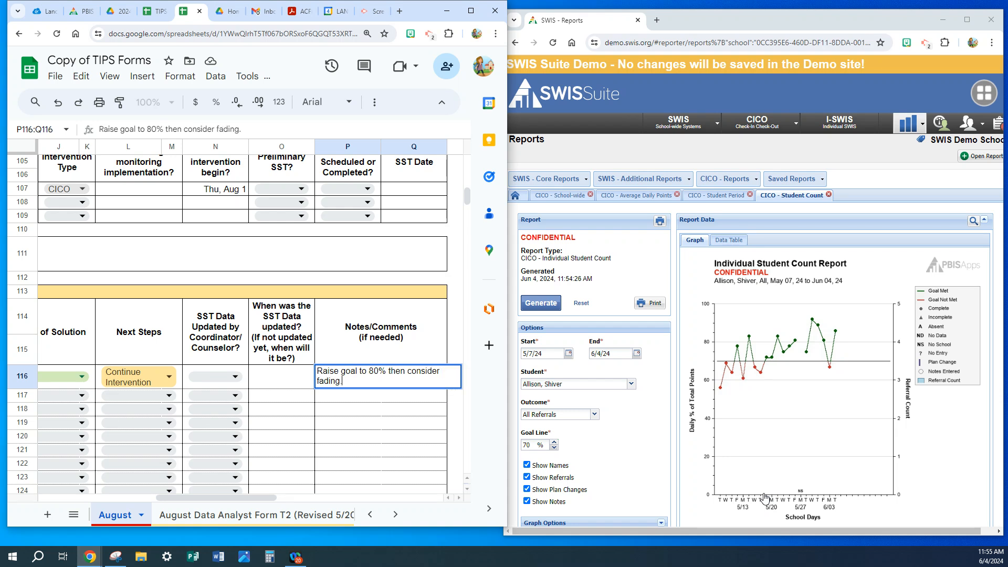
{"action": "key", "text": "Return"}
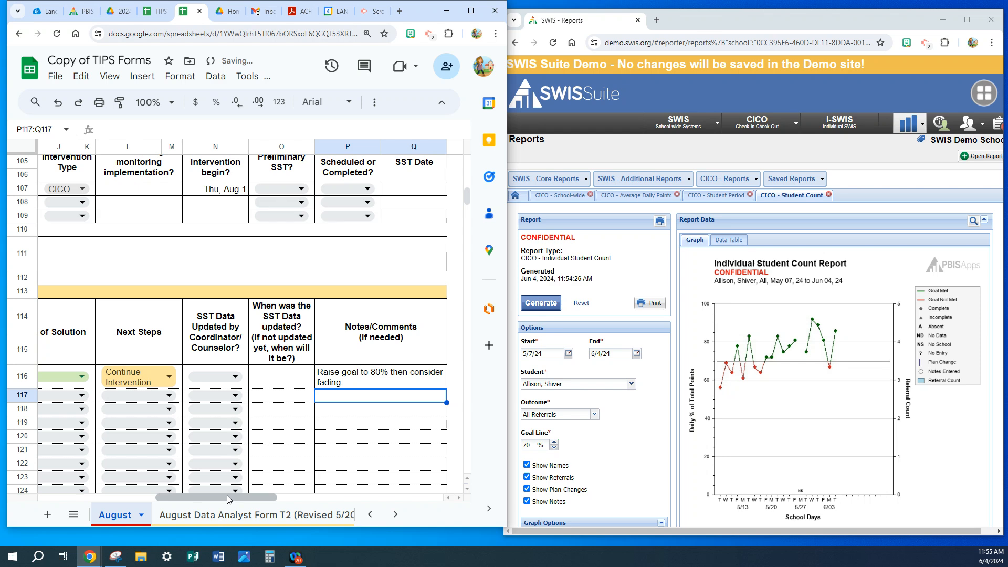
Find the next existing CICO student on the Data Analyst Form T2, put their name in row 117 of August, and set Implementation Status to Implemented.
{"action": "left_click_drag", "start_coordinate": [224, 499], "coordinate": [74, 501]}
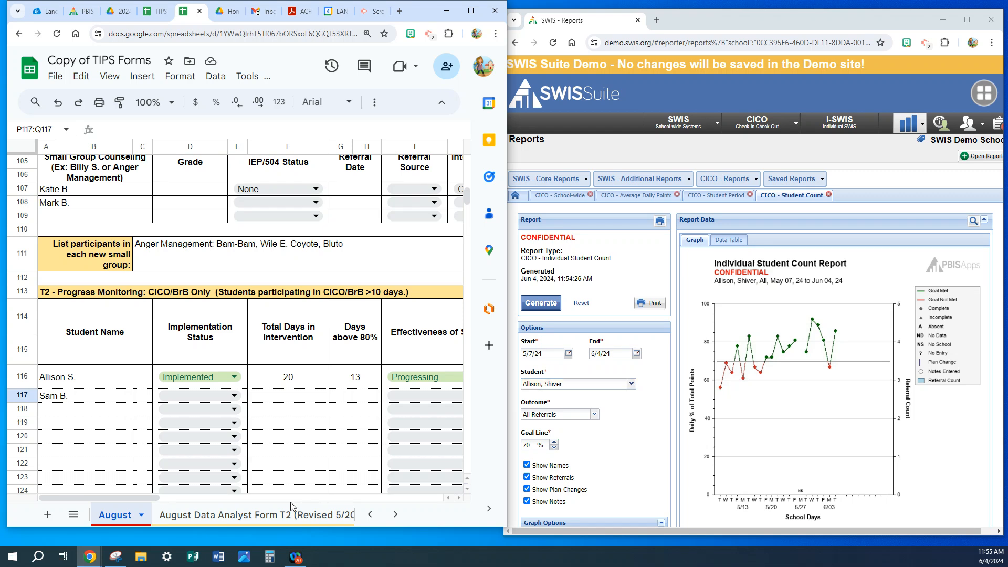
{"action": "left_click", "coordinate": [245, 519]}
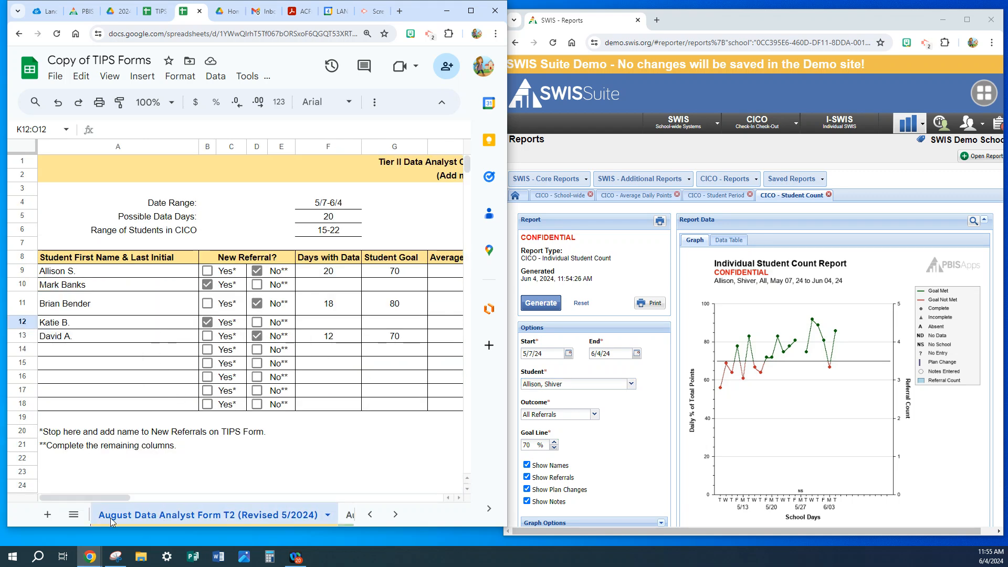
{"action": "left_click", "coordinate": [472, 14]}
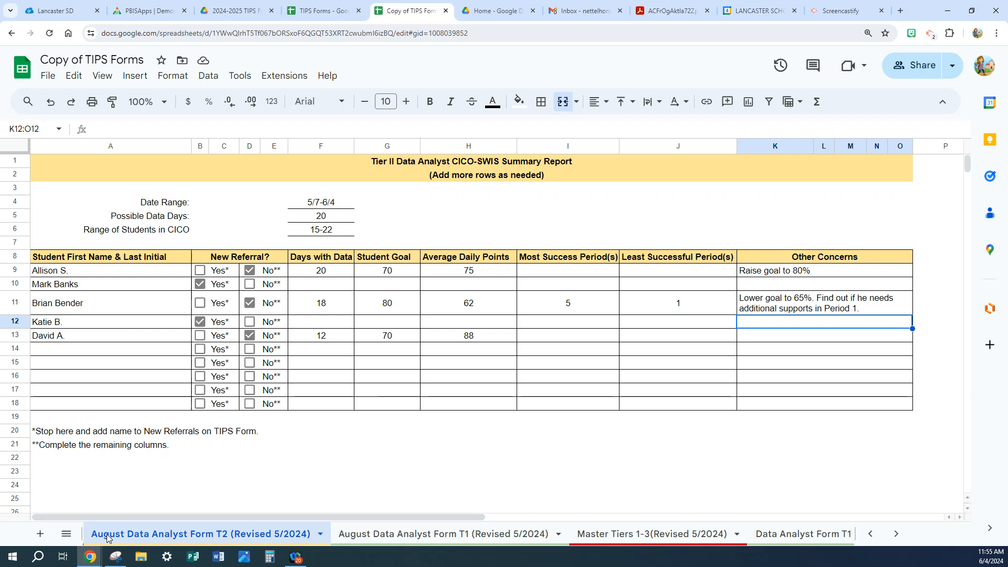
{"action": "left_click", "coordinate": [870, 534]}
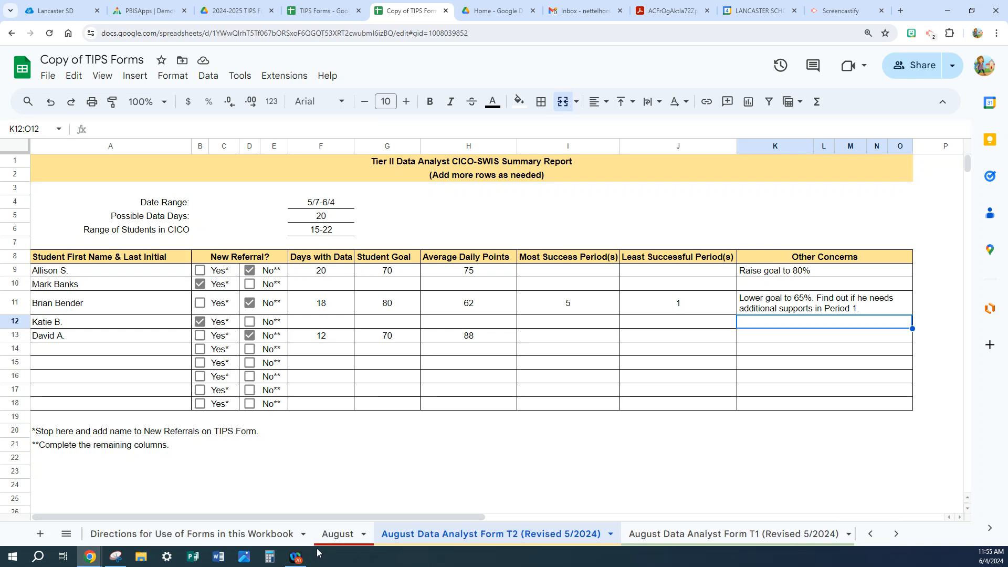
{"action": "left_click", "coordinate": [331, 534]}
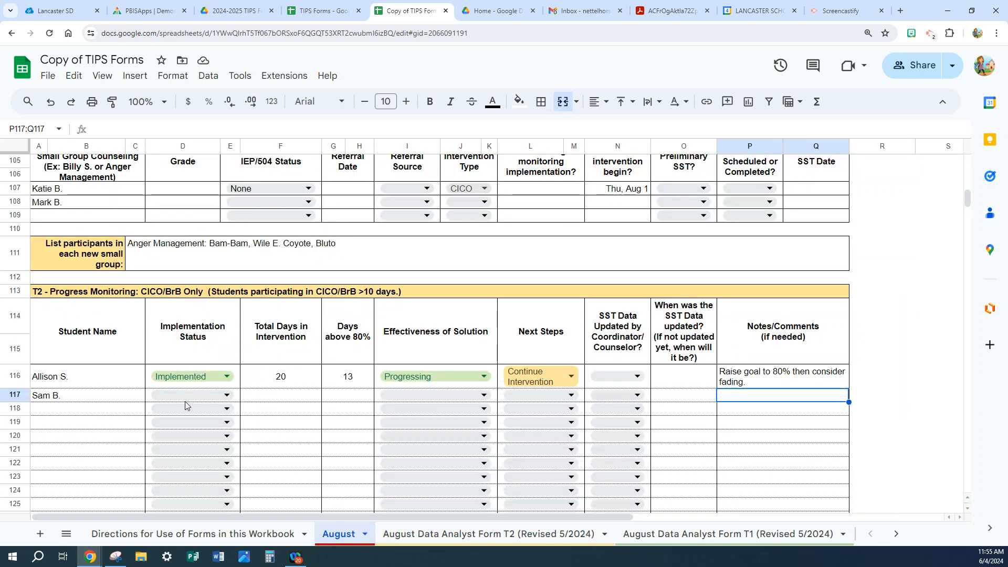
{"action": "left_click", "coordinate": [87, 396]}
{"action": "type", "text": "Brian"}
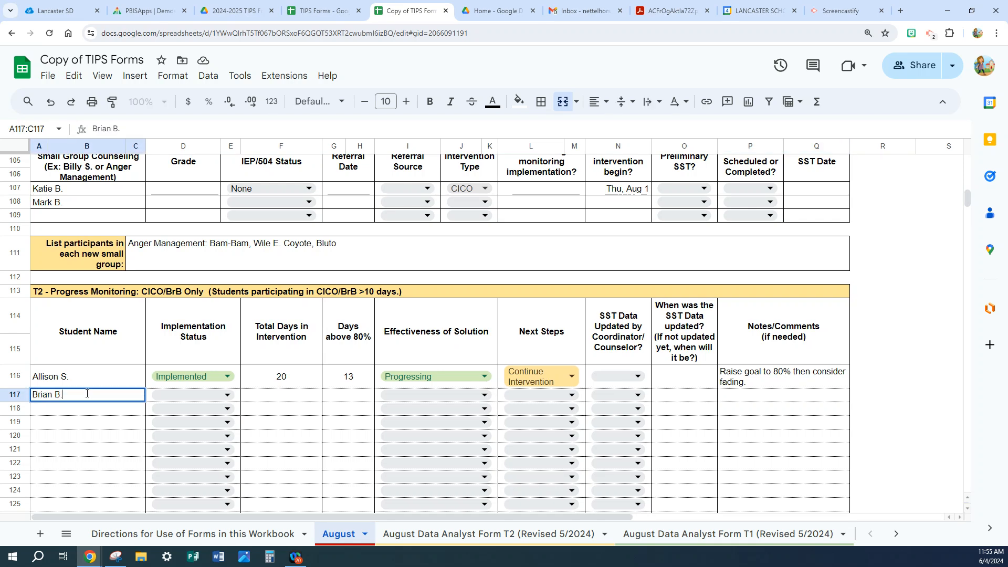
{"action": "left_click", "coordinate": [227, 395]}
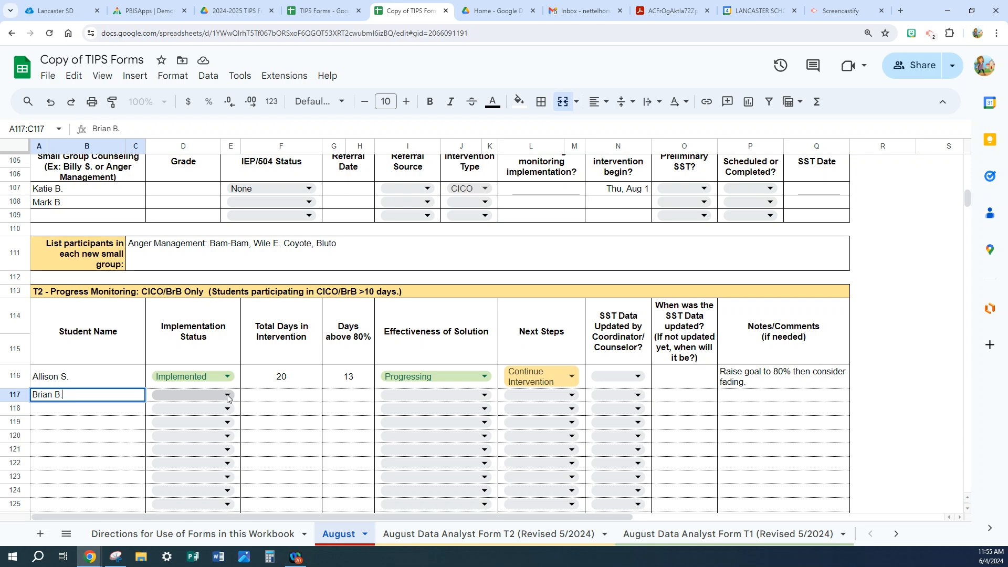
{"action": "left_click", "coordinate": [199, 455]}
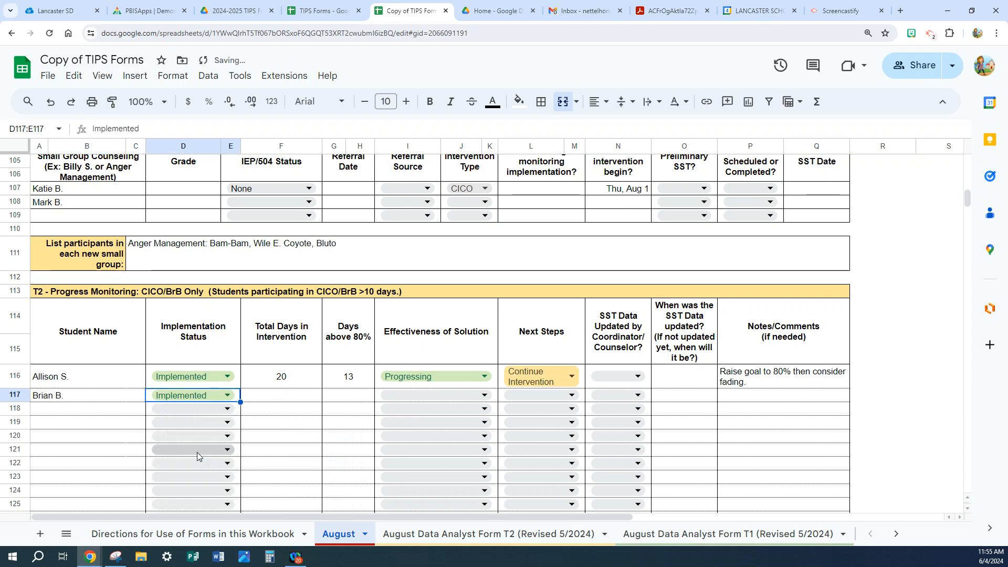
Look up the second student's days with data on the Data Analyst Form T2 and enter 18 as Total Days in Intervention in row 117.
{"action": "left_click", "coordinate": [407, 535]}
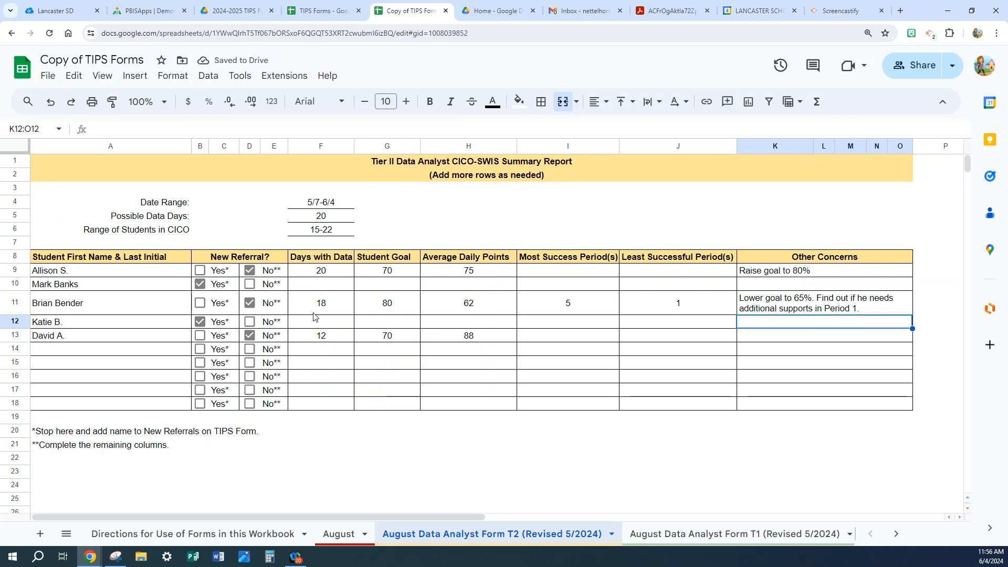
{"action": "left_click", "coordinate": [323, 541]}
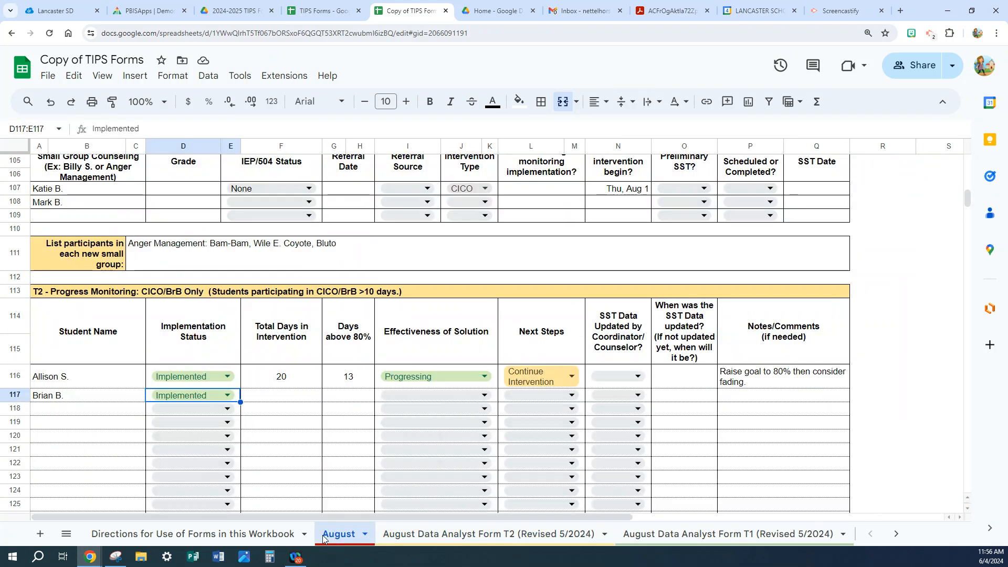
{"action": "left_click", "coordinate": [271, 394]}
{"action": "type", "text": "18"}
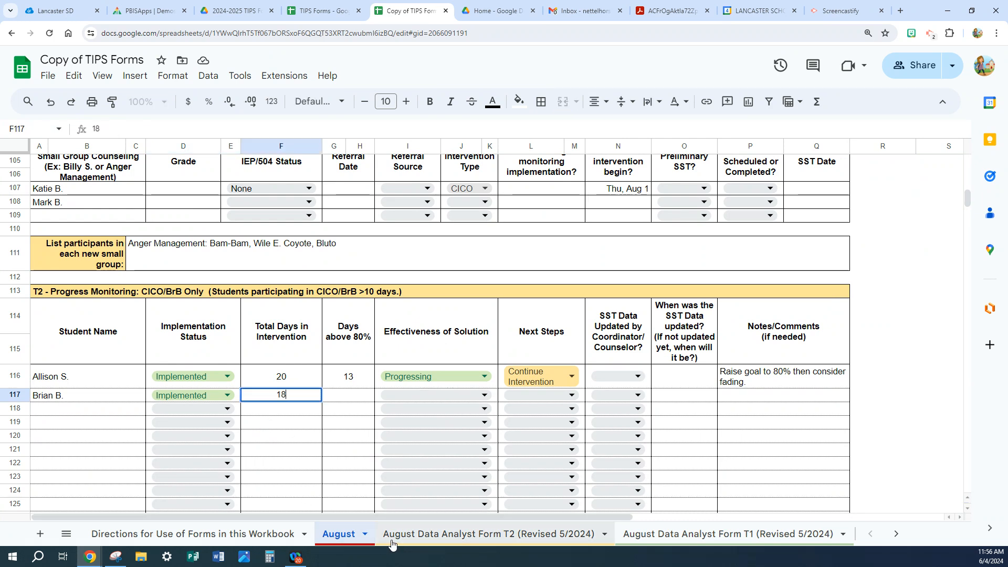
Restore the side-by-side windows and generate the SWIS Individual Student Count report for the second progress-monitoring student.
{"action": "left_click", "coordinate": [972, 11]}
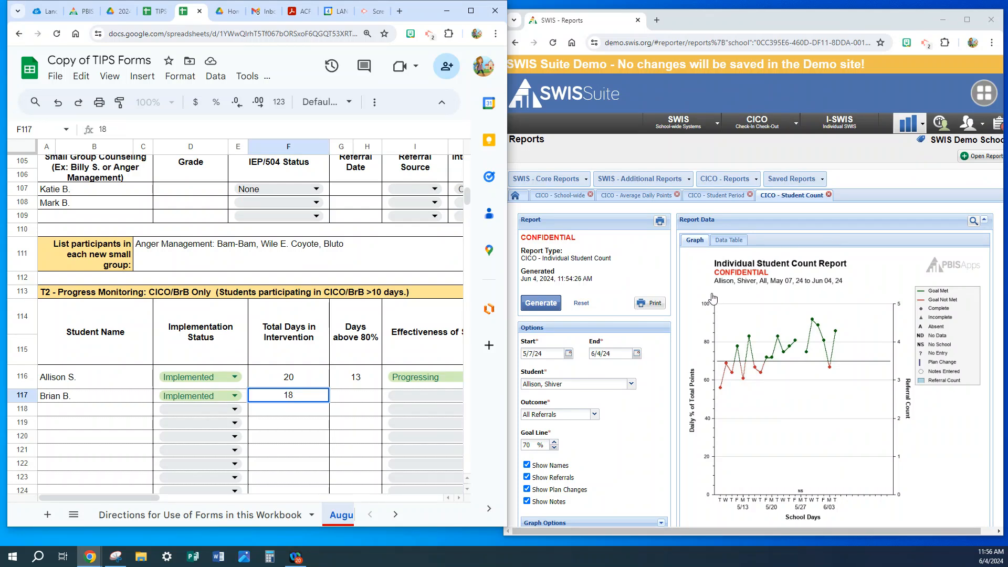
{"action": "left_click", "coordinate": [631, 384]}
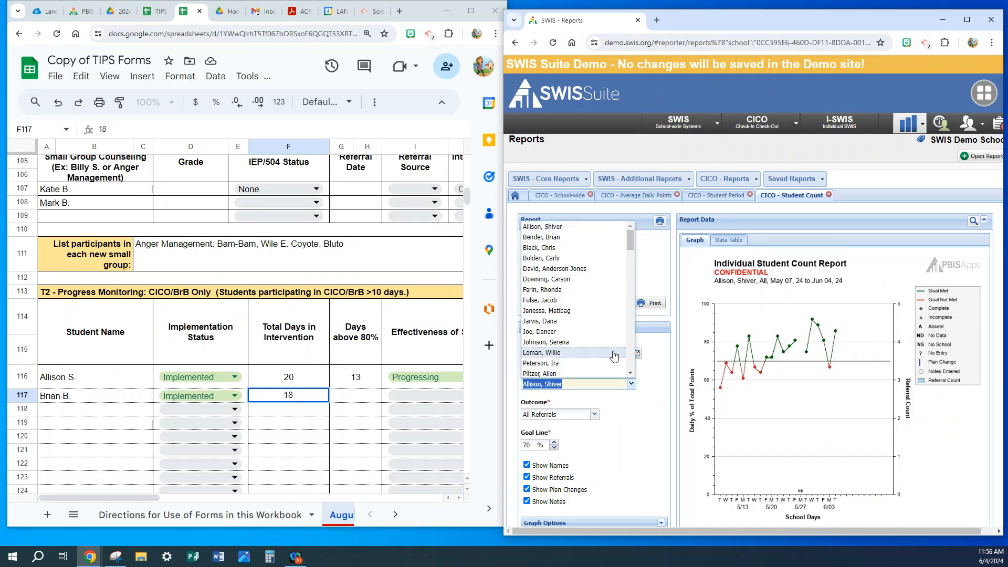
{"action": "left_click", "coordinate": [581, 237]}
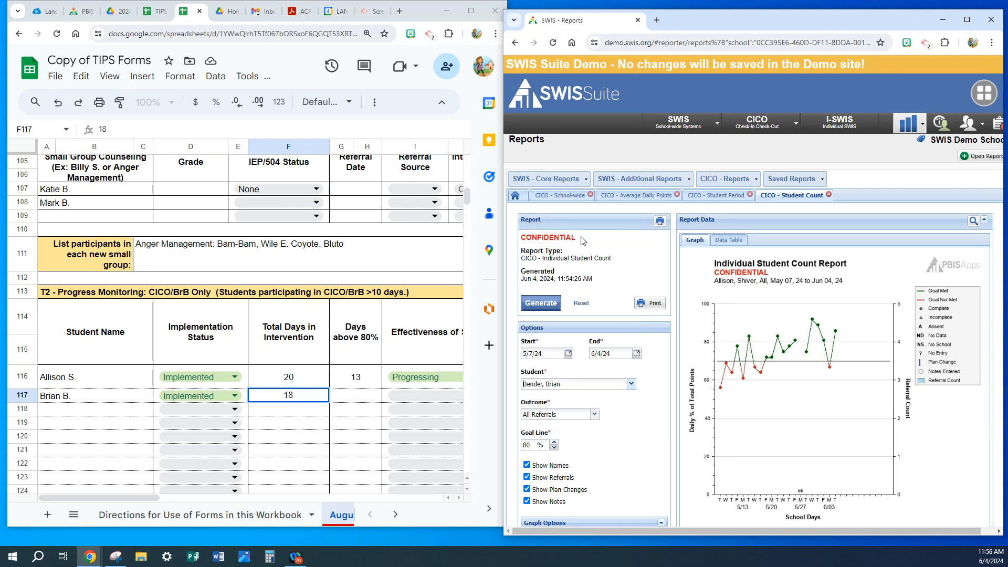
{"action": "left_click", "coordinate": [540, 304]}
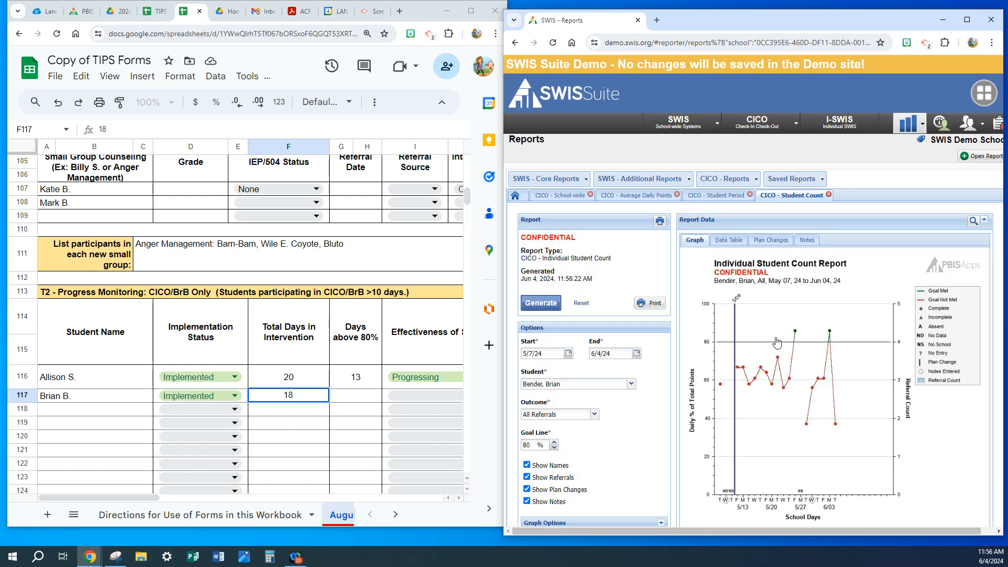
Enter 2 as Days above 80% for the second student in row 117.
{"action": "left_click", "coordinate": [365, 394]}
{"action": "type", "text": "2"}
{"action": "left_click_drag", "start_coordinate": [154, 499], "coordinate": [200, 503]}
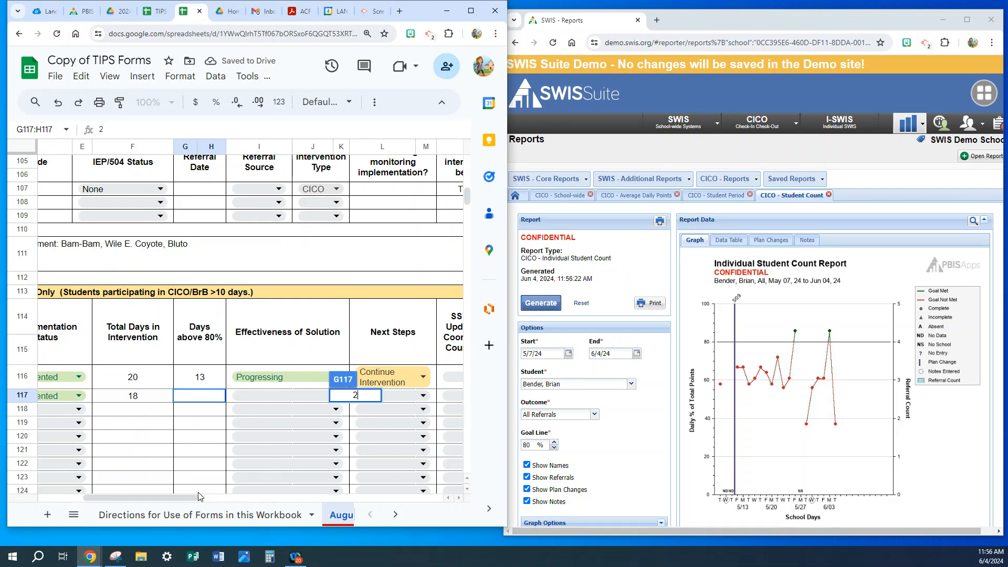
{"action": "key", "text": "Return"}
Set row 117's Effectiveness of Solution to No Change and its Next Steps to Intensify supports (Document in notes column).
{"action": "left_click", "coordinate": [336, 395]}
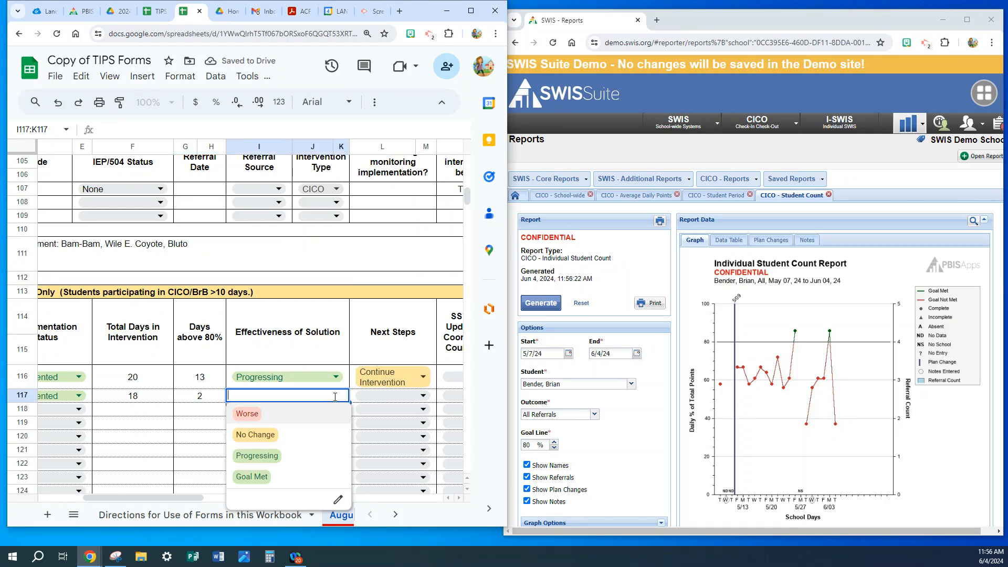
{"action": "left_click", "coordinate": [262, 435]}
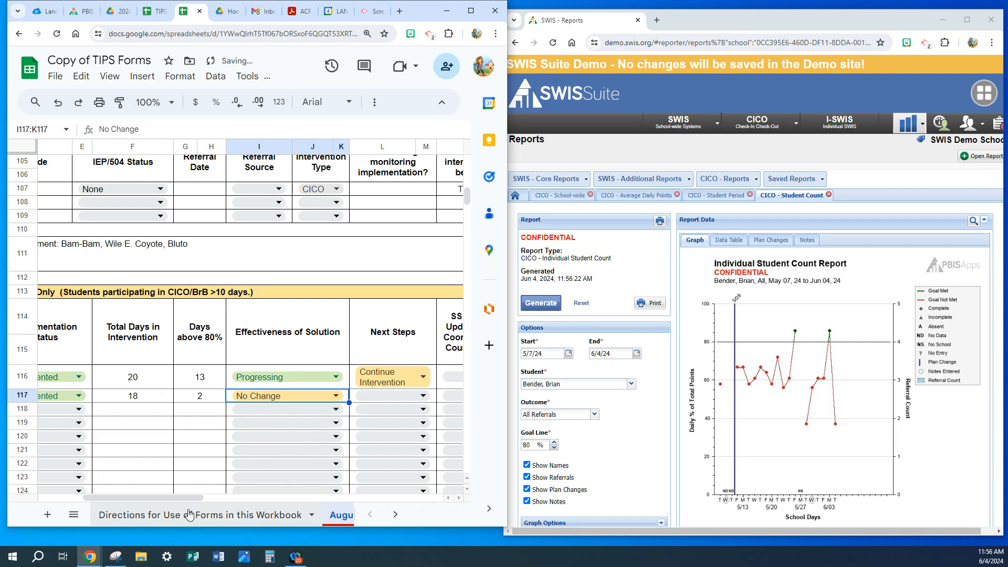
{"action": "left_click", "coordinate": [424, 396]}
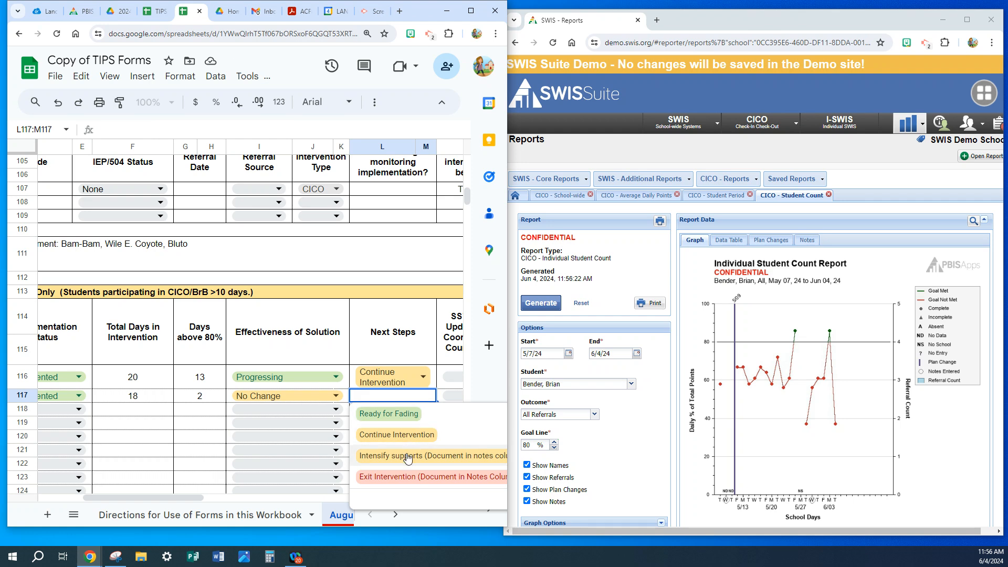
{"action": "left_click", "coordinate": [384, 456]}
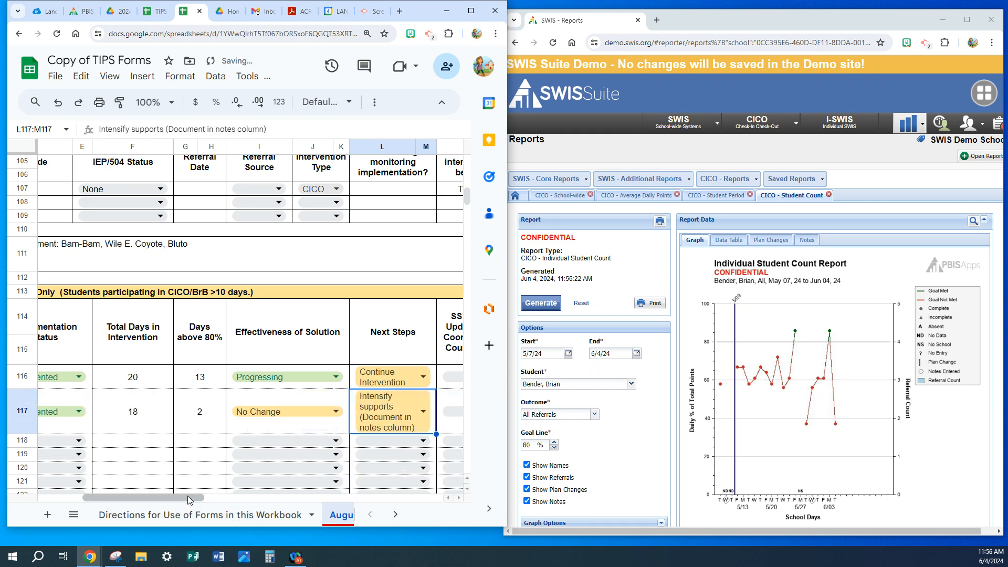
Add the row 117 note "Lower goal to 65%. See if he needs additional support for Period 1." under Notes/Comments.
{"action": "left_click_drag", "start_coordinate": [192, 499], "coordinate": [245, 500]}
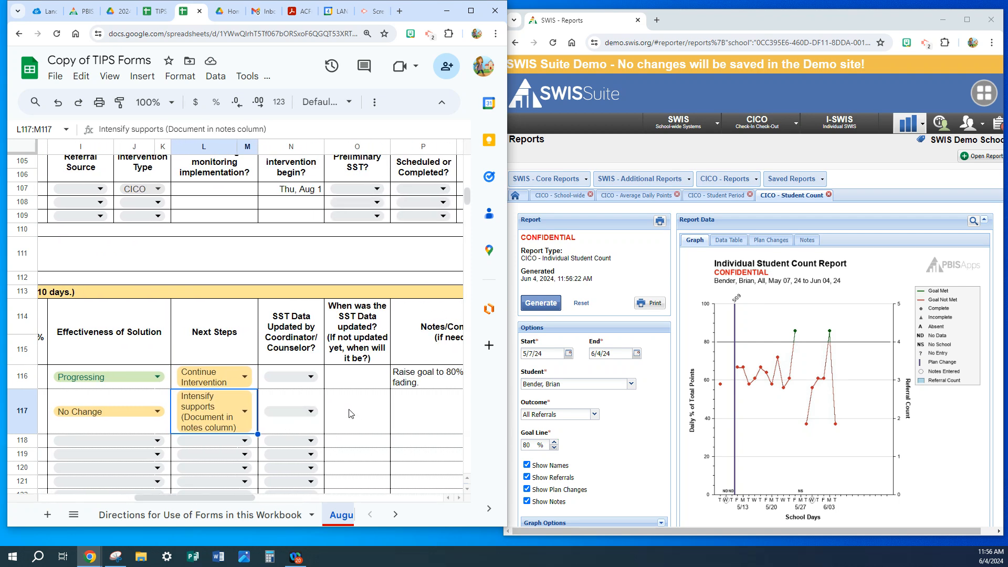
{"action": "left_click", "coordinate": [402, 408]}
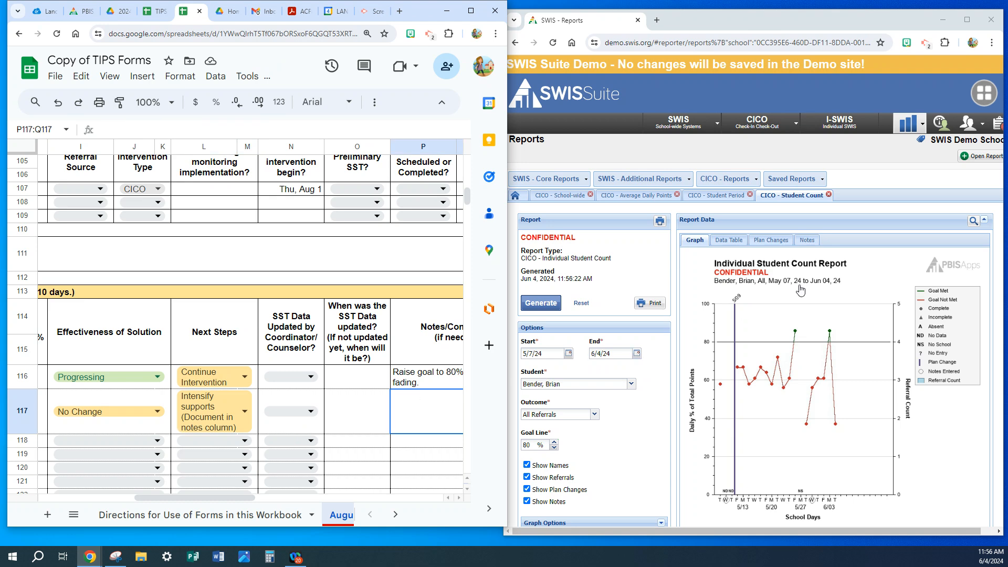
{"action": "type", "text": "Lower goal to"}
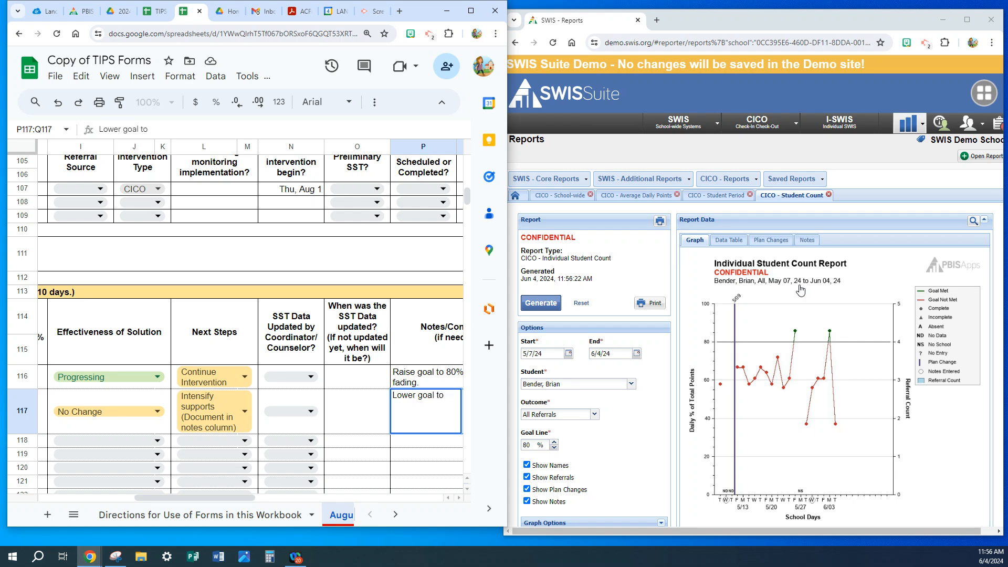
{"action": "type", "text": " 65%. See if he needs ad"}
{"action": "type", "text": "dit"}
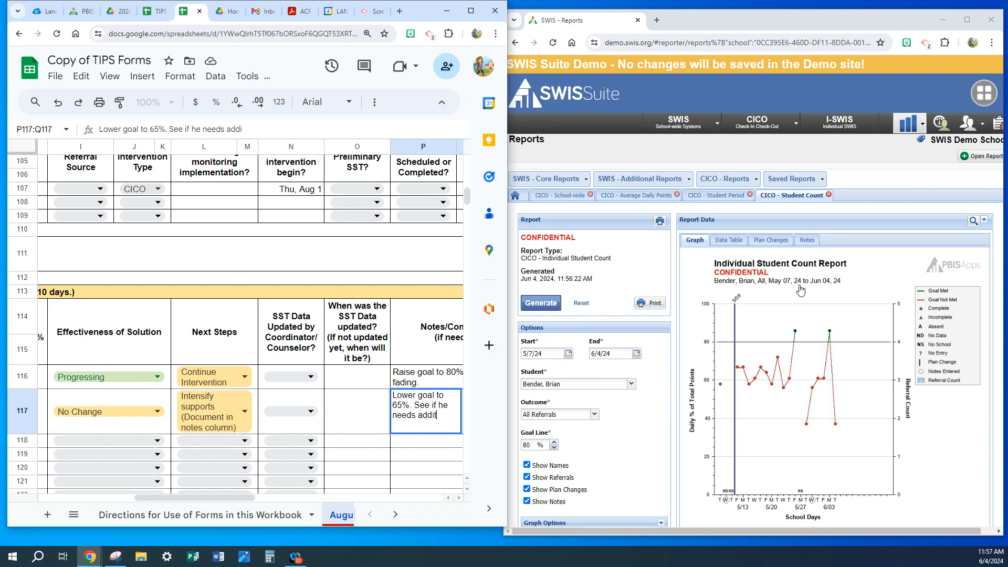
{"action": "type", "text": "ional support for "}
{"action": "type", "text": "Tier"}
{"action": "type", "text": "Period 1"}
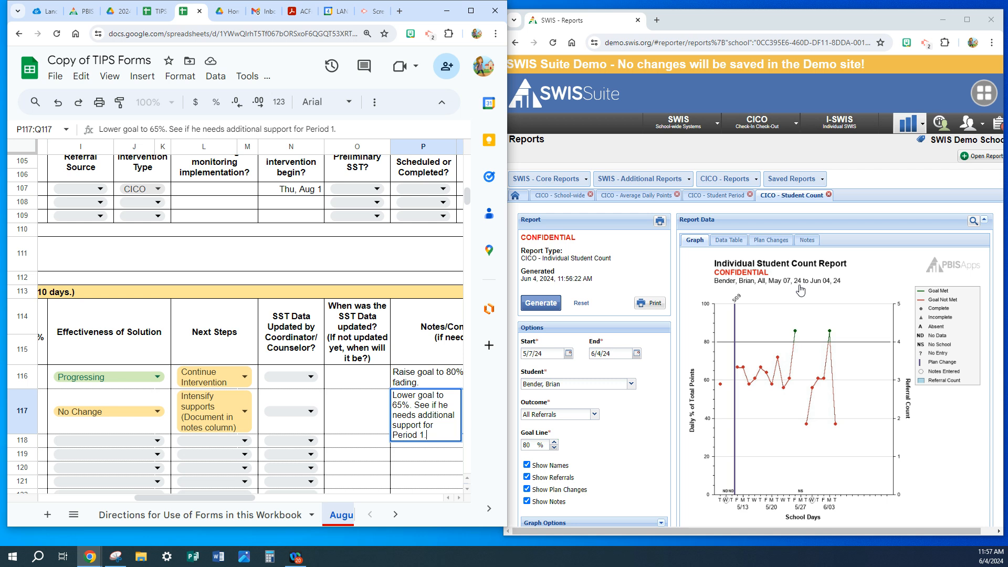
{"action": "type", "text": "."}
{"action": "key", "text": "Return"}
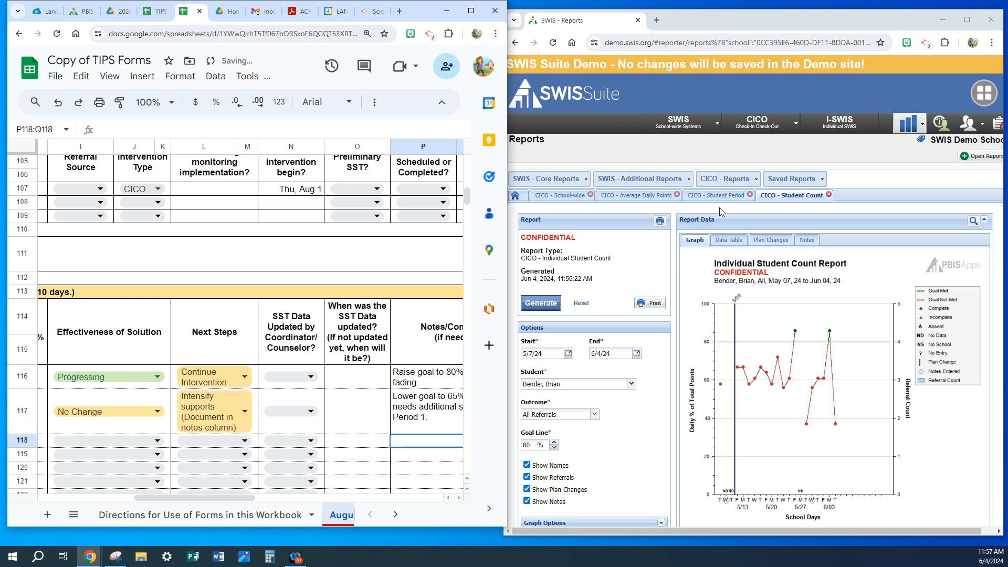
Generate the SWIS Individual Student Count report for the third progress-monitoring student.
{"action": "left_click_drag", "start_coordinate": [204, 498], "coordinate": [91, 506]}
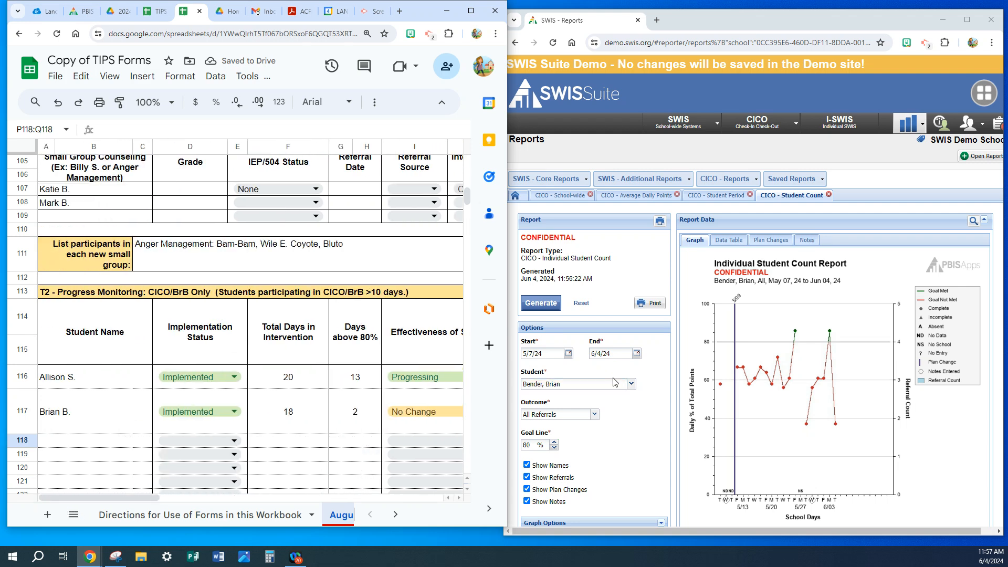
{"action": "left_click", "coordinate": [634, 387]}
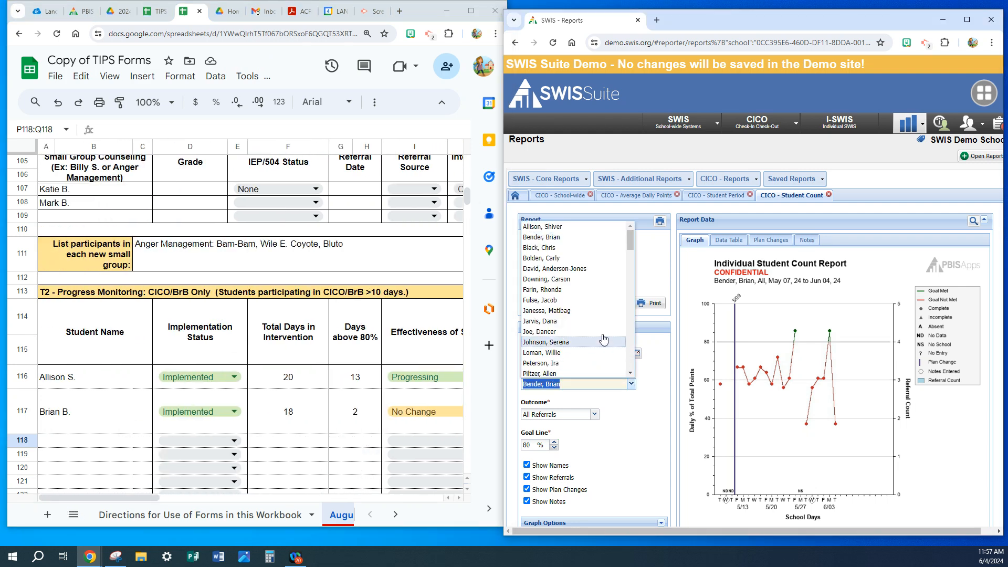
{"action": "left_click", "coordinate": [567, 269]}
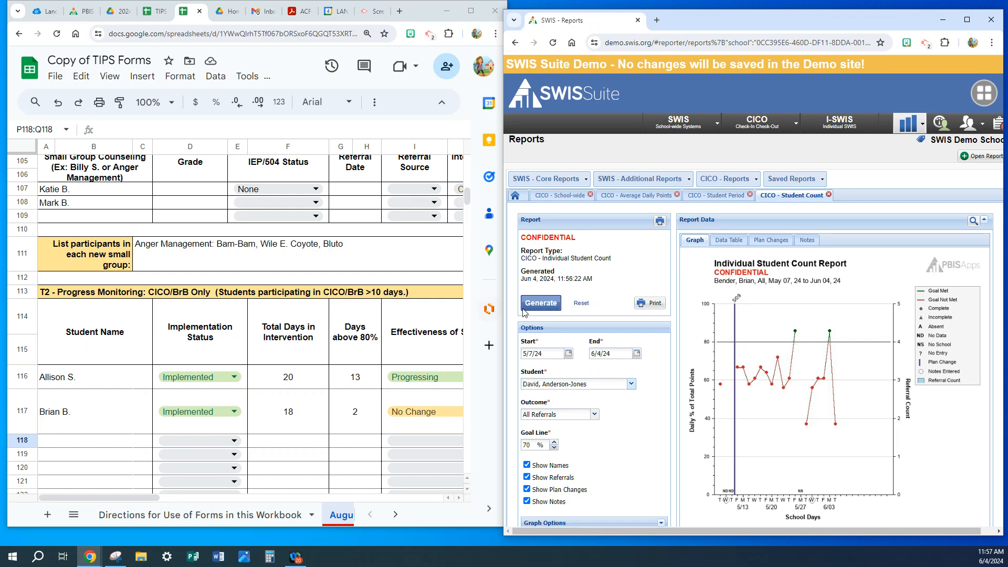
{"action": "left_click", "coordinate": [539, 306]}
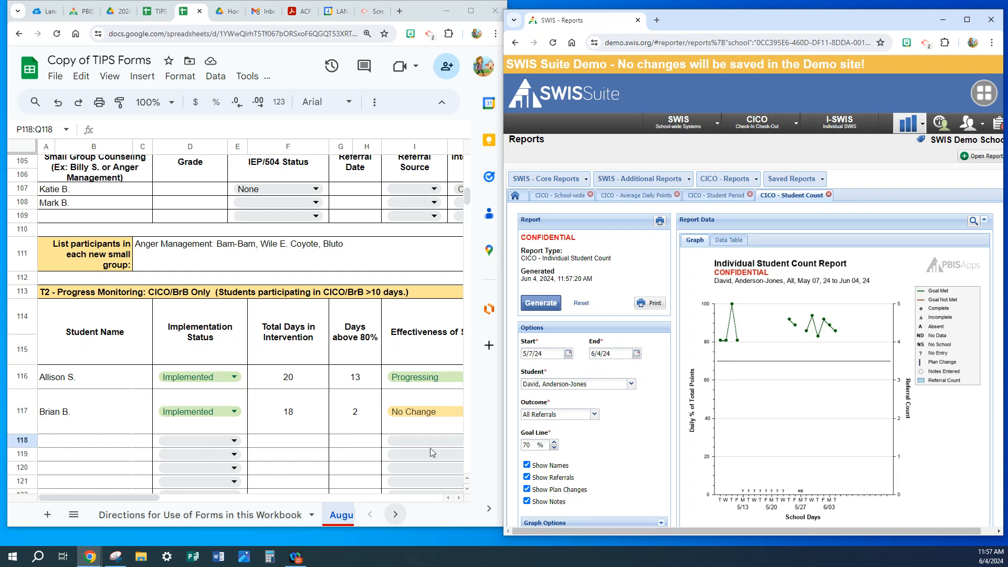
Look up the third student on the Data Analyst Form T2, enter the student's name in row 118 and set Implementation Status to Implemented.
{"action": "left_click", "coordinate": [471, 10]}
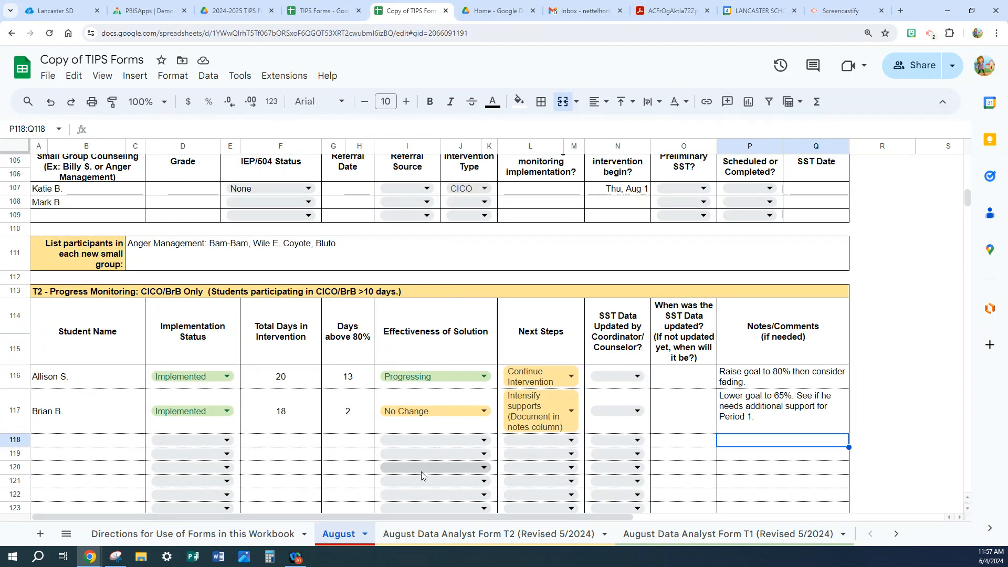
{"action": "left_click", "coordinate": [420, 534]}
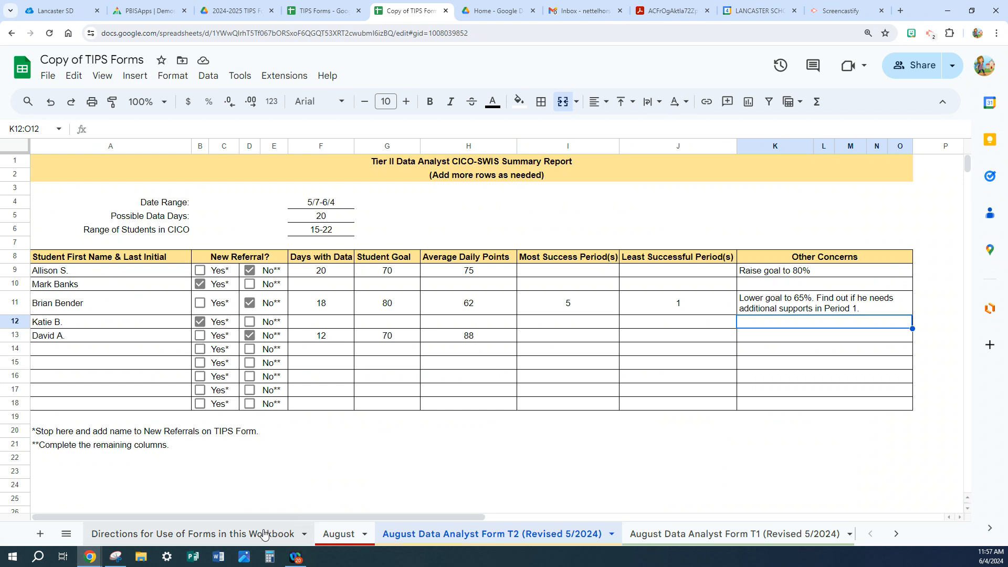
{"action": "left_click", "coordinate": [339, 534]}
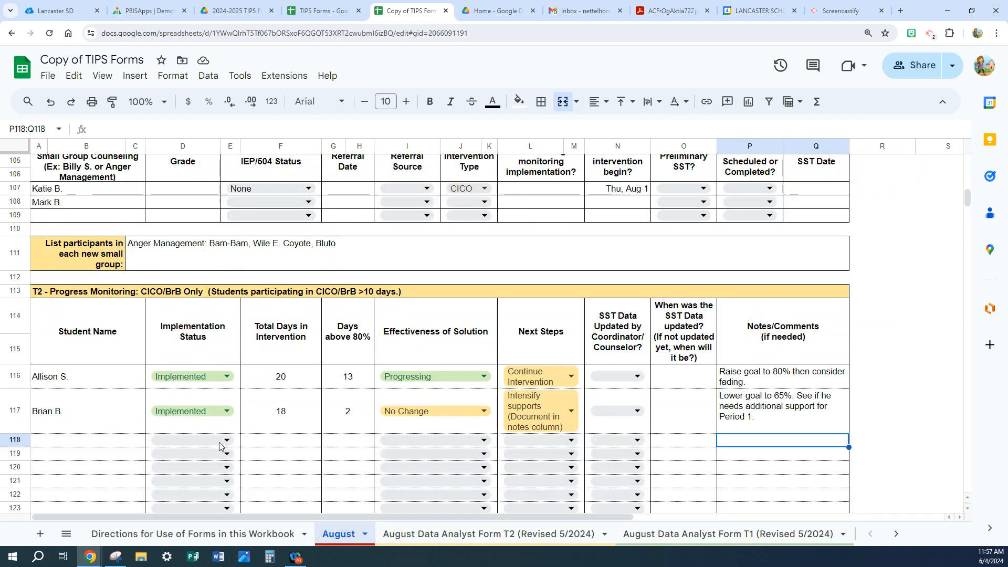
{"action": "left_click", "coordinate": [105, 420]}
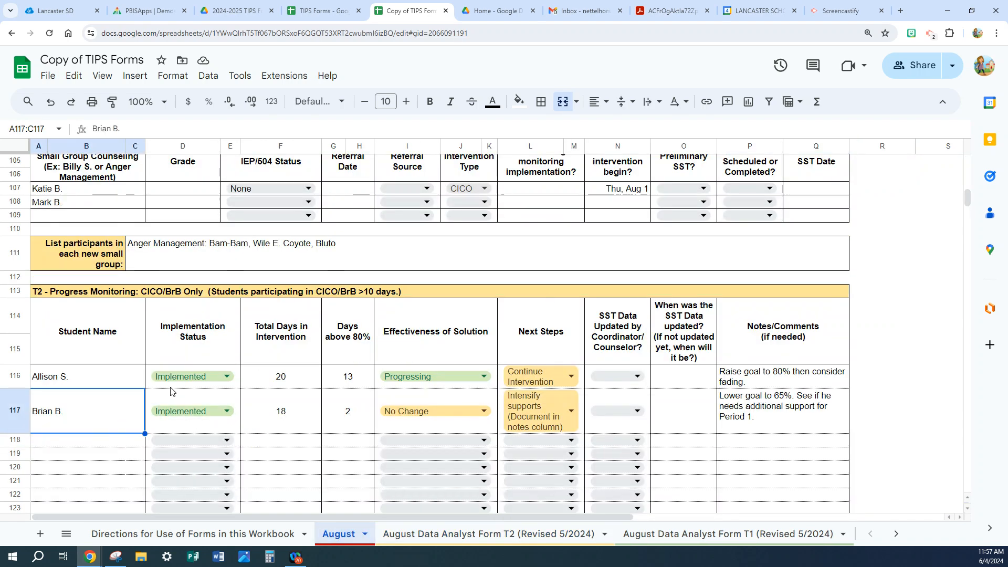
{"action": "left_click", "coordinate": [64, 442]}
{"action": "type", "text": "David A."}
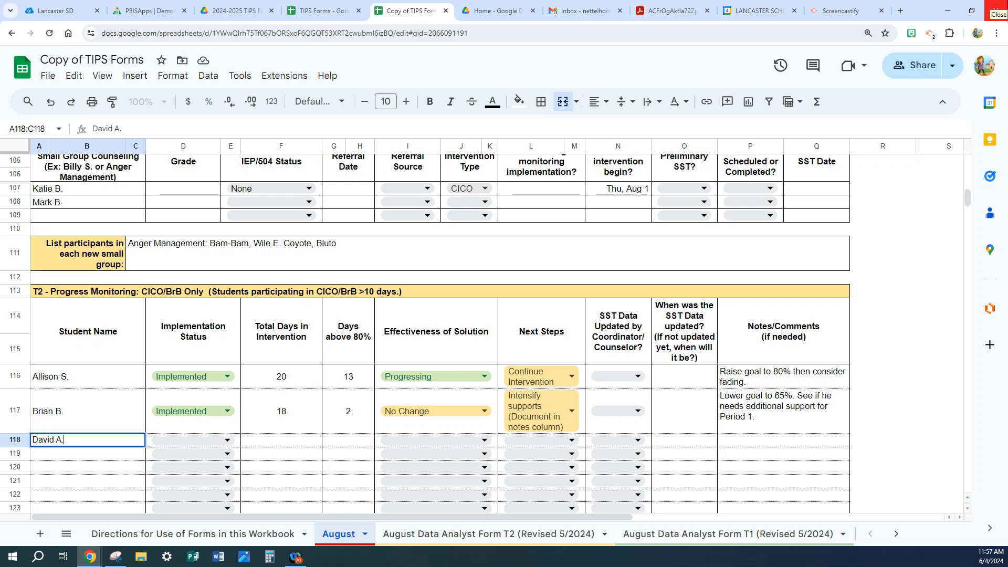
{"action": "left_click", "coordinate": [227, 442]}
{"action": "left_click", "coordinate": [185, 386]}
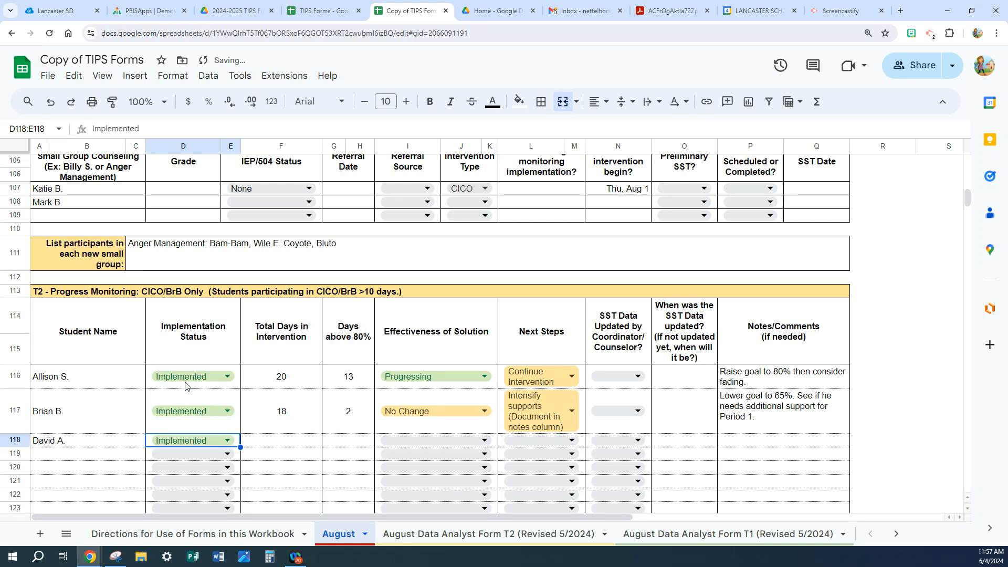
Look up the third student's days with data on the Data Analyst Form T2 and enter 12 as Total Days in Intervention in row 118.
{"action": "left_click", "coordinate": [275, 446]}
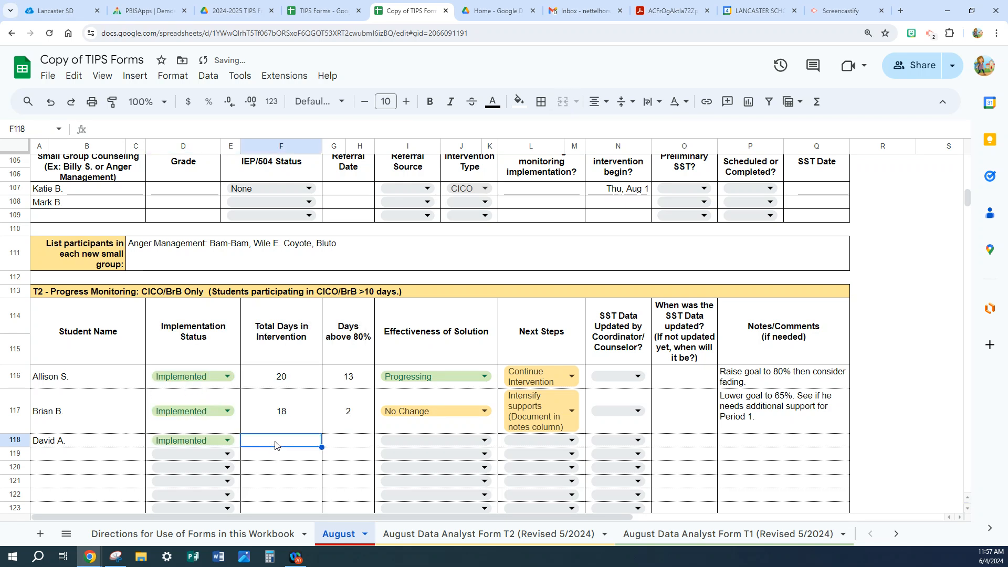
{"action": "left_click", "coordinate": [409, 533]}
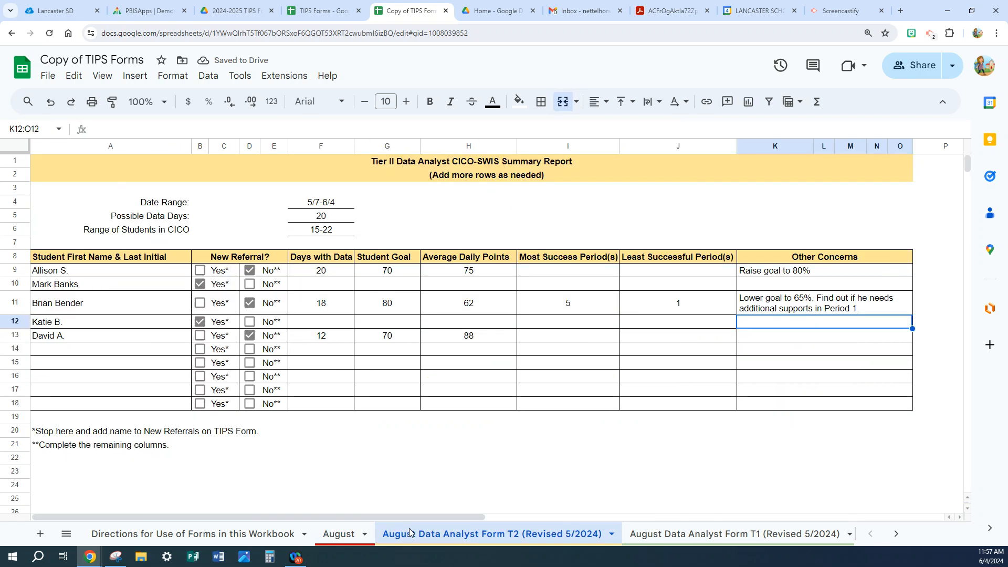
{"action": "left_click", "coordinate": [337, 534]}
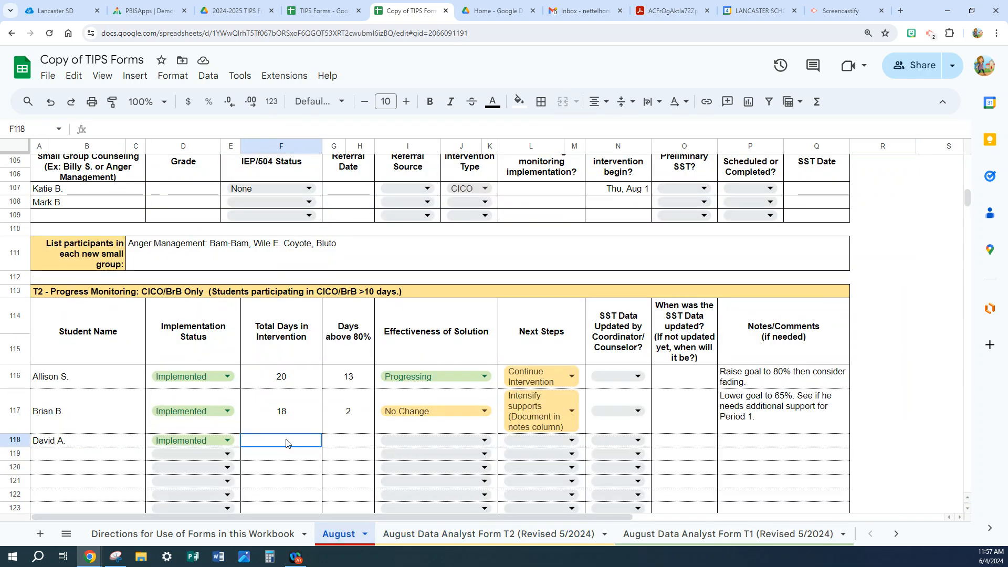
{"action": "type", "text": "12"}
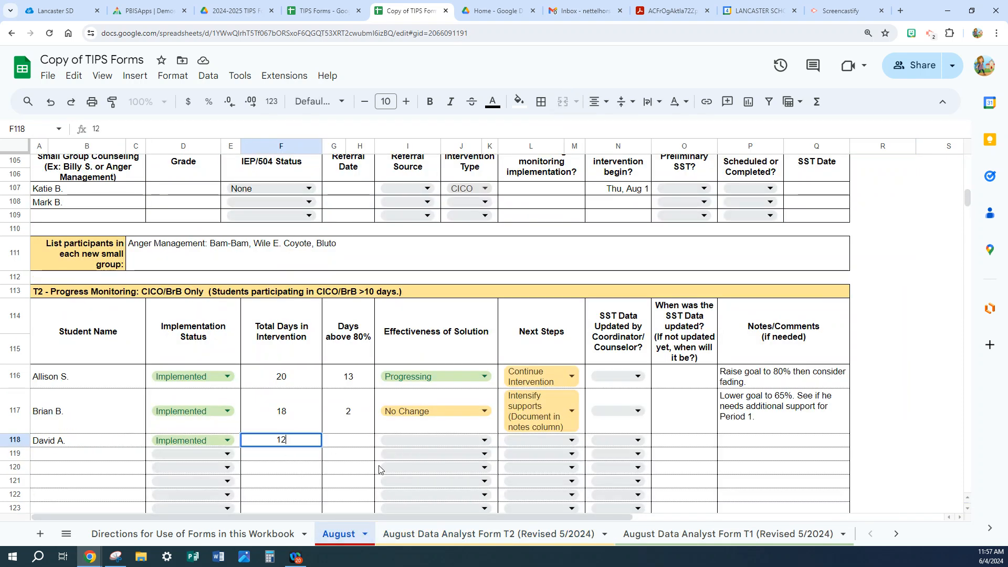
Restore the side-by-side windows and enter 12 as Days above 80% for the third student in row 118.
{"action": "left_click", "coordinate": [972, 12]}
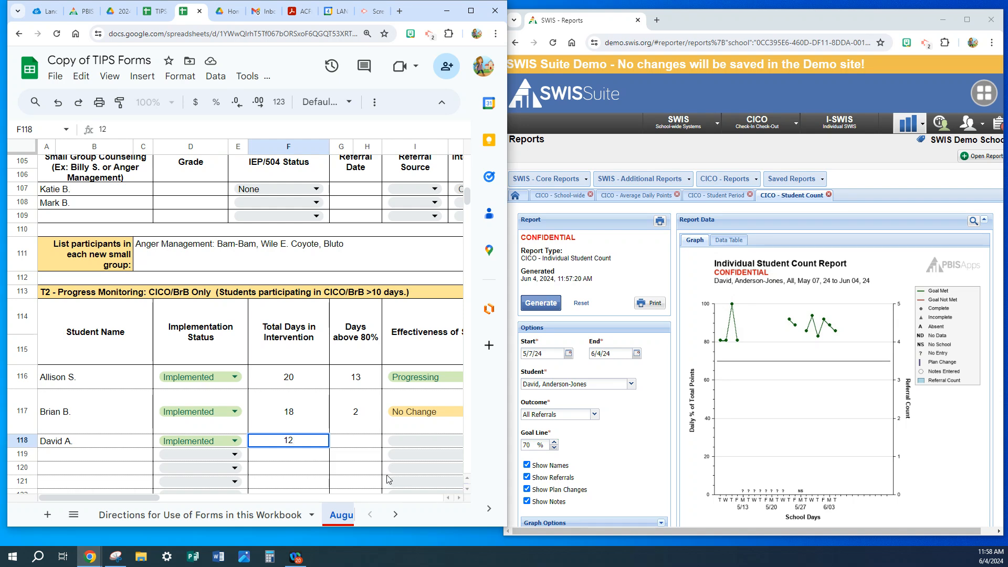
{"action": "left_click", "coordinate": [353, 444]}
{"action": "type", "text": "12"}
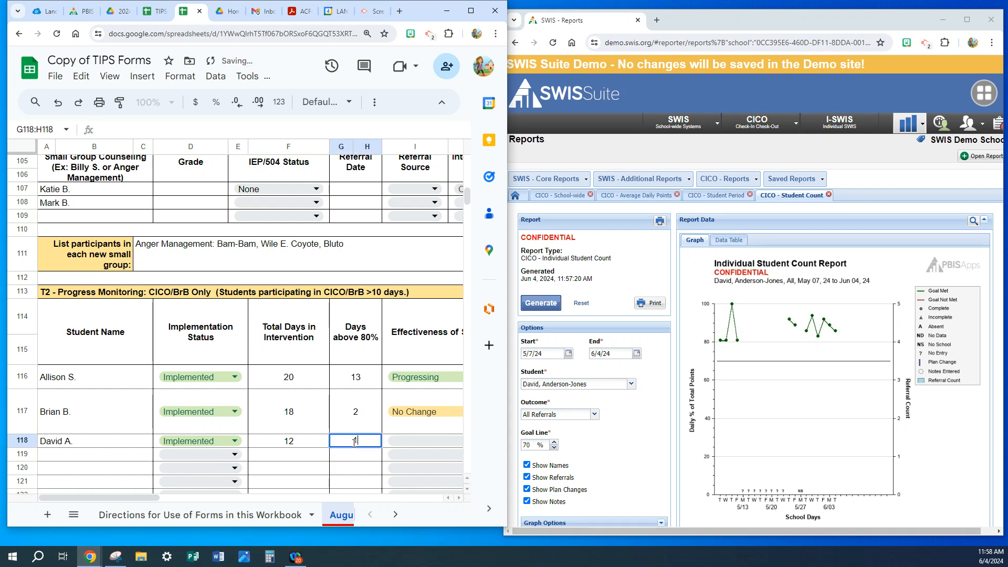
{"action": "left_click_drag", "start_coordinate": [147, 498], "coordinate": [164, 503]}
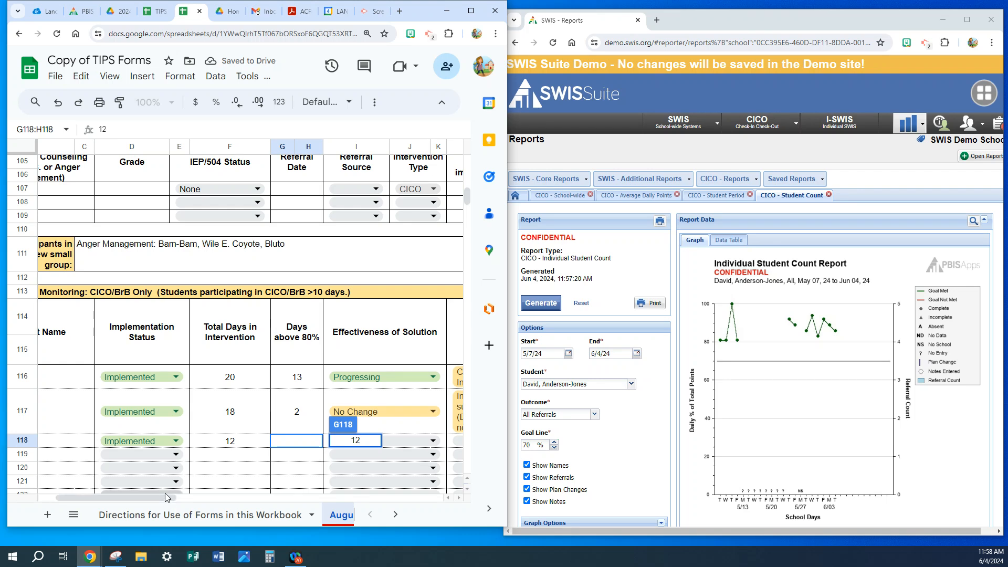
{"action": "key", "text": "Return"}
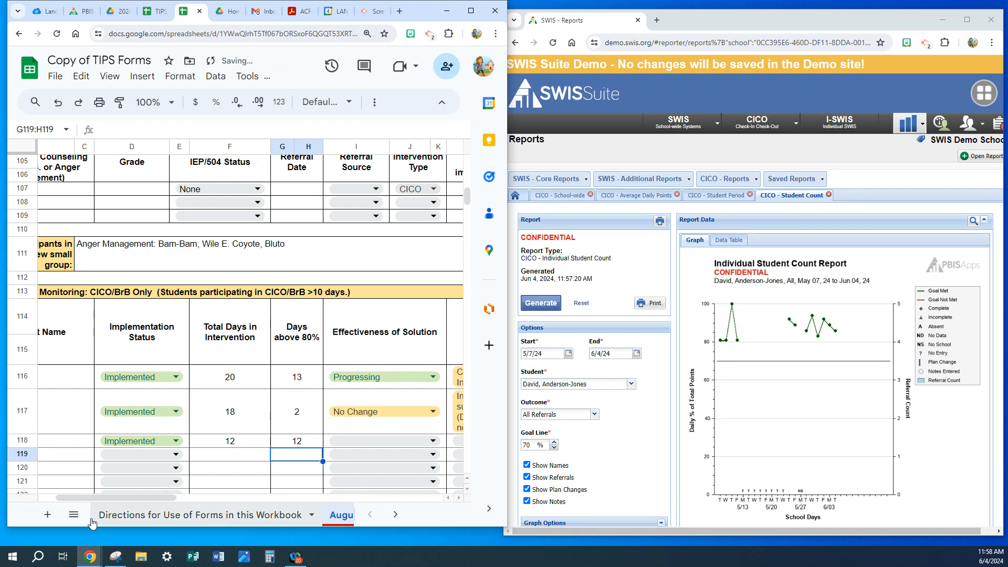
Set row 118's Effectiveness of Solution to Goal Met and its Next Steps to Ready for Fading.
{"action": "left_click_drag", "start_coordinate": [119, 499], "coordinate": [136, 499]}
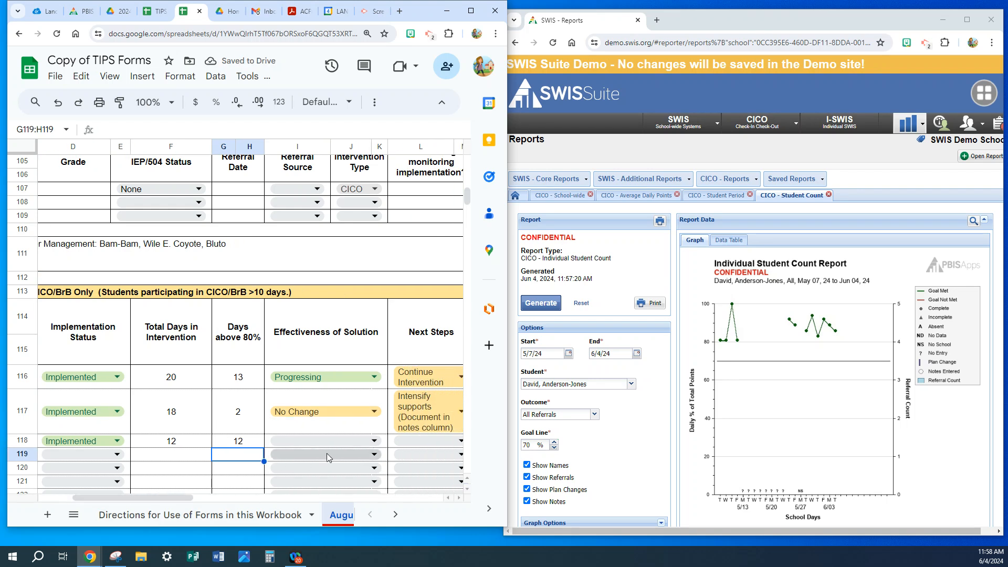
{"action": "left_click", "coordinate": [375, 440]}
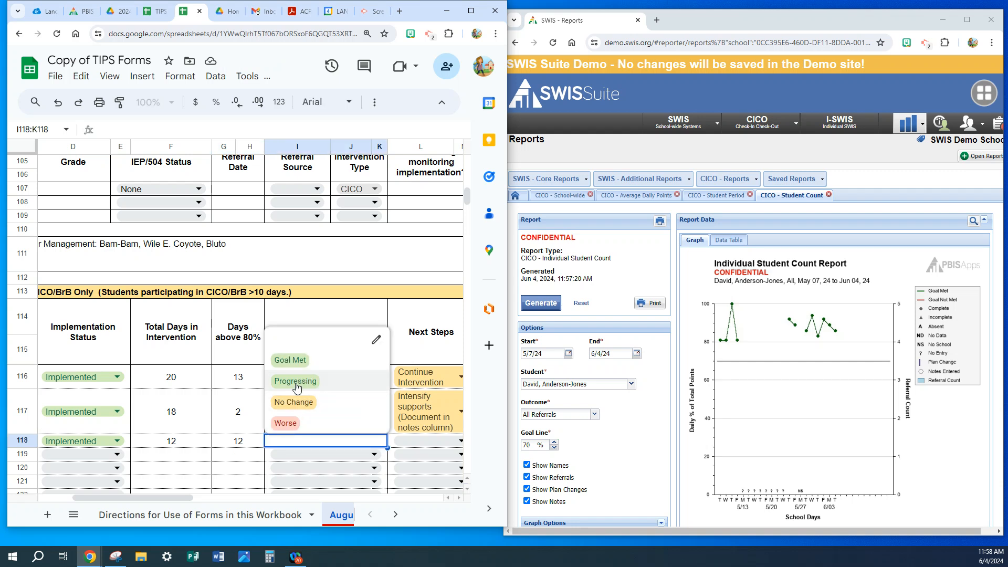
{"action": "left_click", "coordinate": [297, 361]}
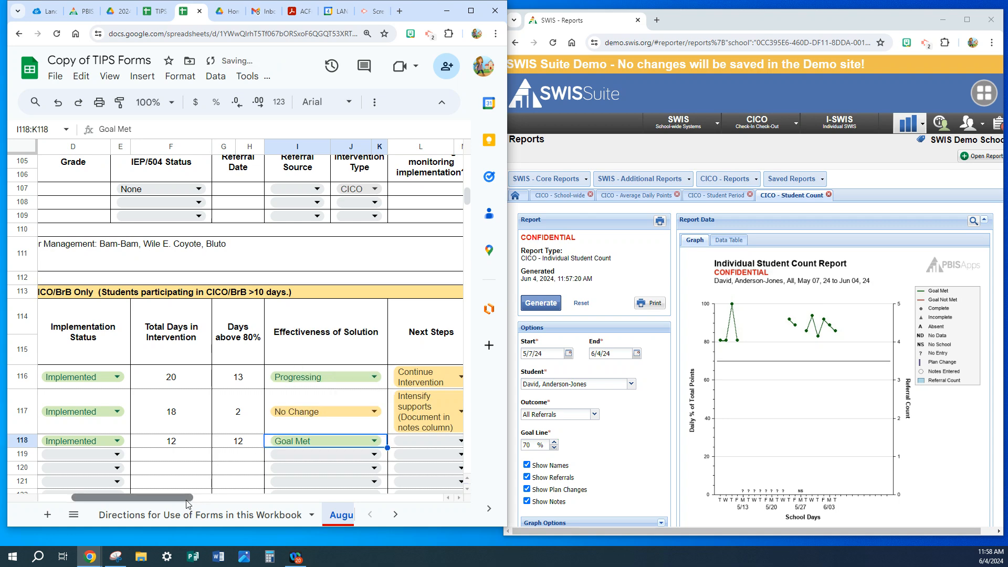
{"action": "left_click_drag", "start_coordinate": [187, 504], "coordinate": [225, 504]}
{"action": "left_click", "coordinate": [326, 441]}
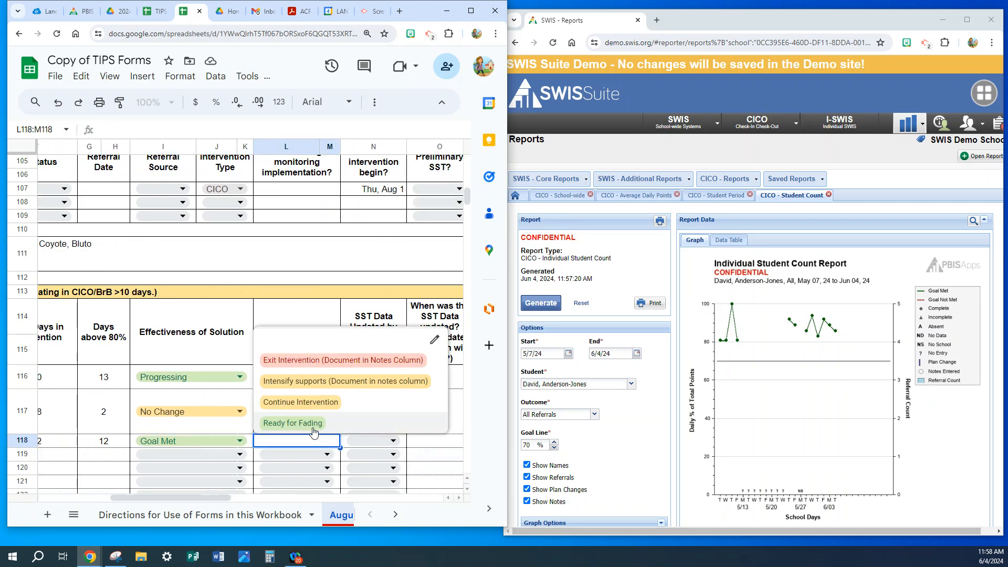
{"action": "left_click", "coordinate": [305, 427]}
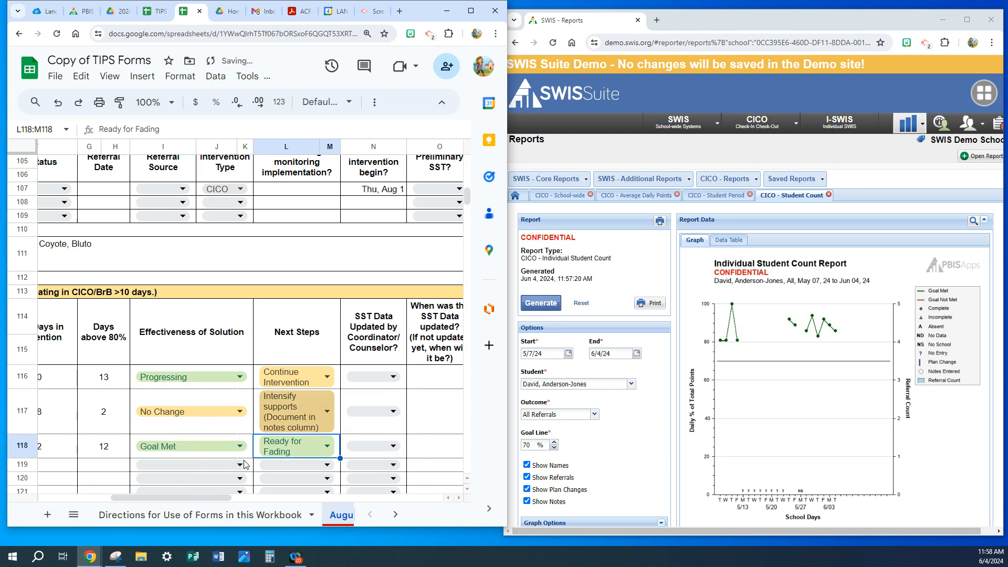
Add the row 118 note "Raise goal to 80% and begin fading." under Notes/Comments.
{"action": "left_click_drag", "start_coordinate": [172, 497], "coordinate": [214, 503]}
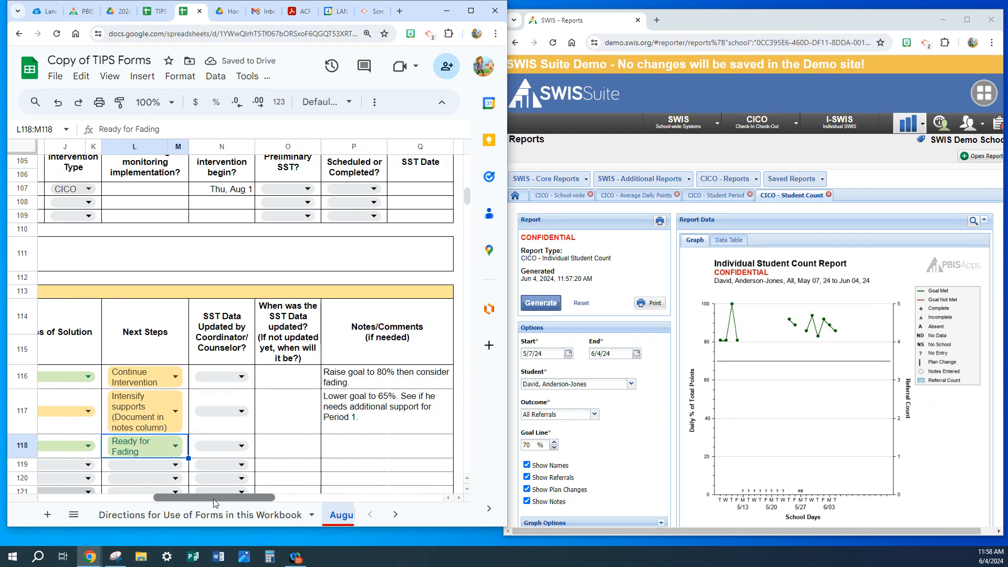
{"action": "left_click", "coordinate": [367, 447]}
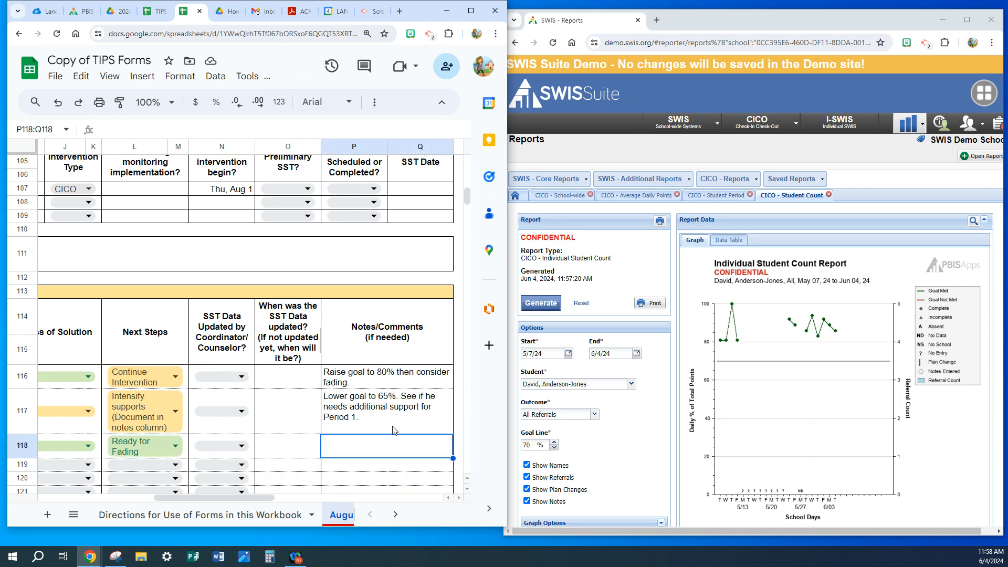
{"action": "type", "text": "Raise goa"}
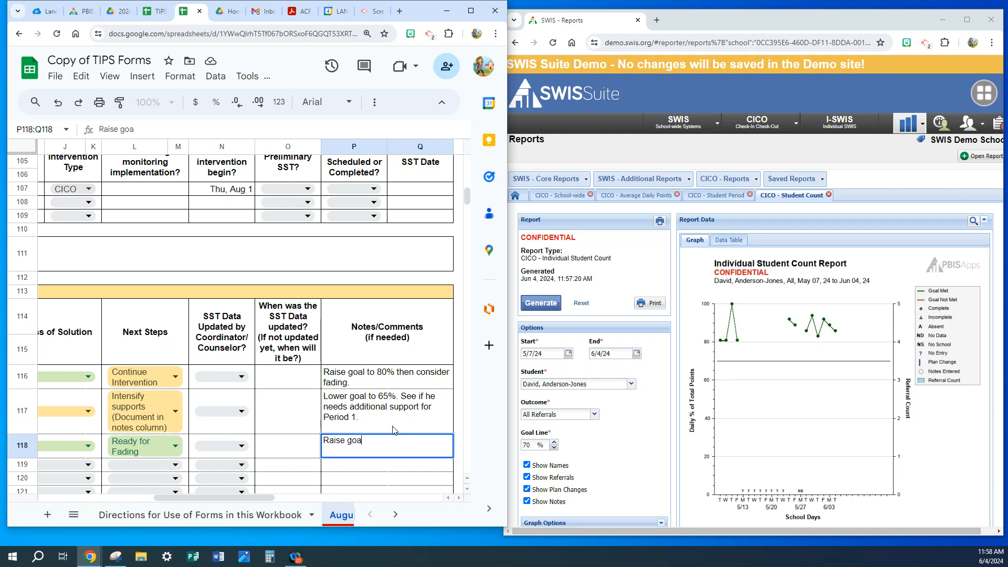
{"action": "type", "text": "l to 80% "}
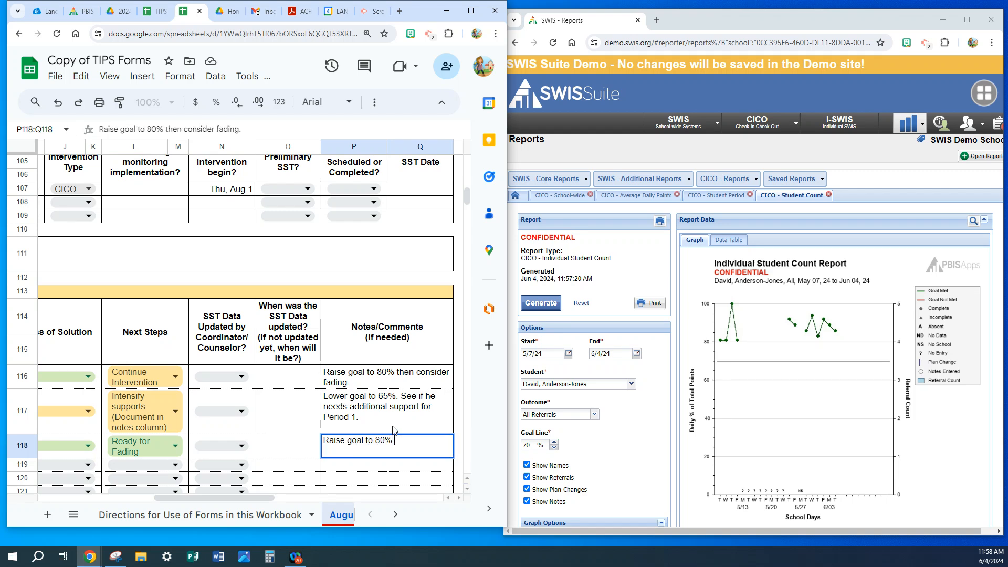
{"action": "type", "text": "and begin fading."}
{"action": "key", "text": "Return"}
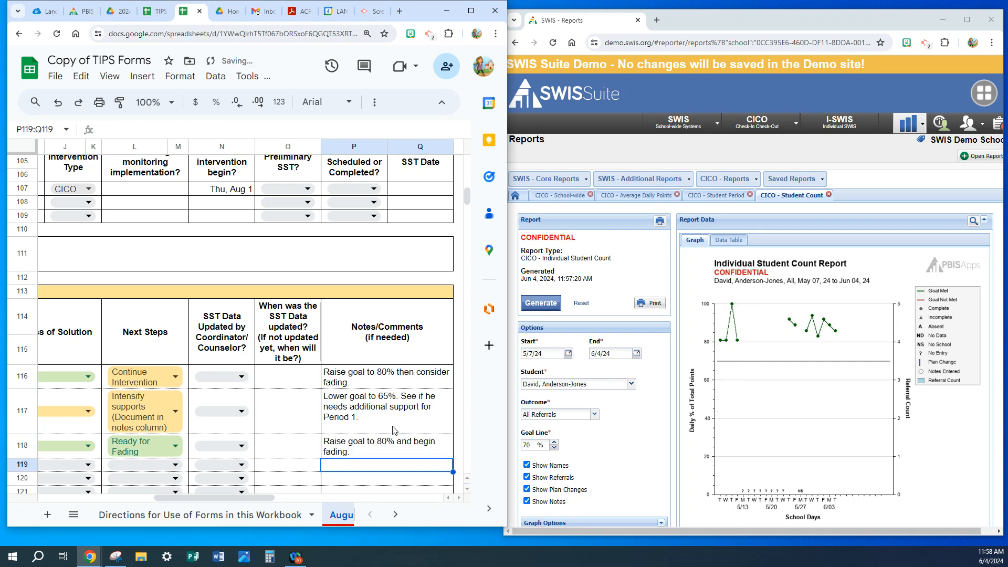
{"action": "left_click_drag", "start_coordinate": [237, 500], "coordinate": [236, 500]}
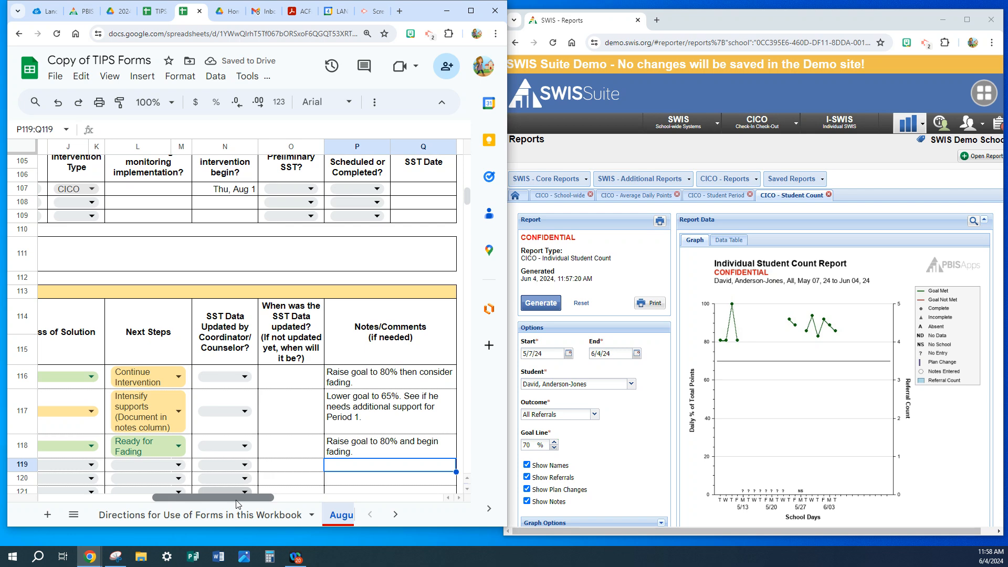
Maximize the spreadsheet window, duplicate the August sheet, and rename the copy September.
{"action": "left_click_drag", "start_coordinate": [202, 499], "coordinate": [90, 501]}
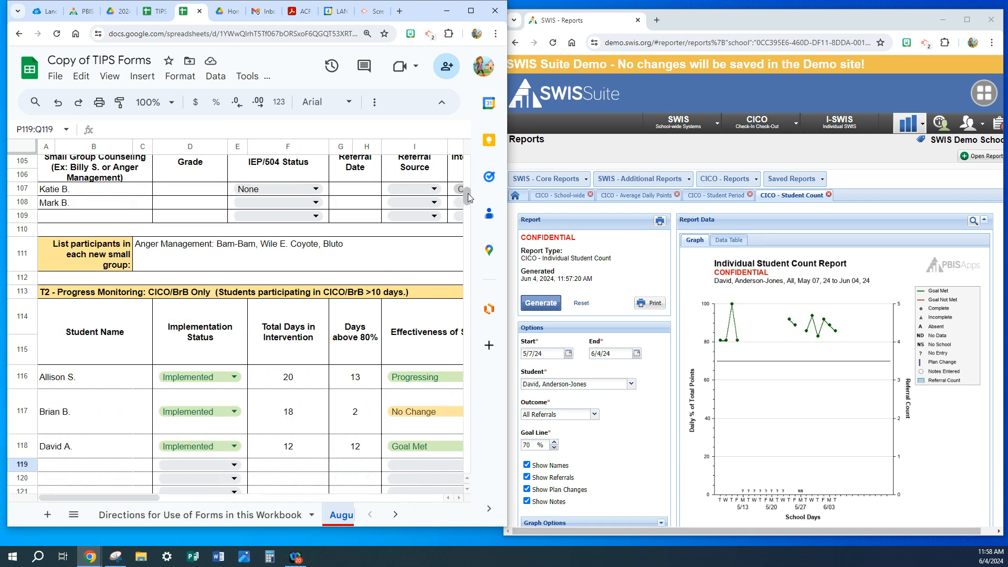
{"action": "left_click", "coordinate": [470, 11]}
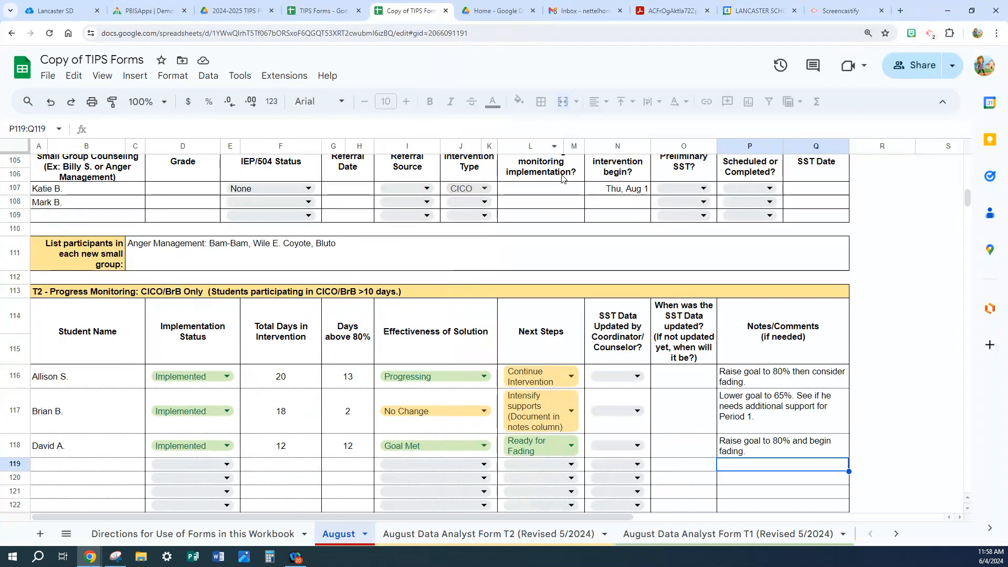
{"action": "left_click", "coordinate": [367, 537]}
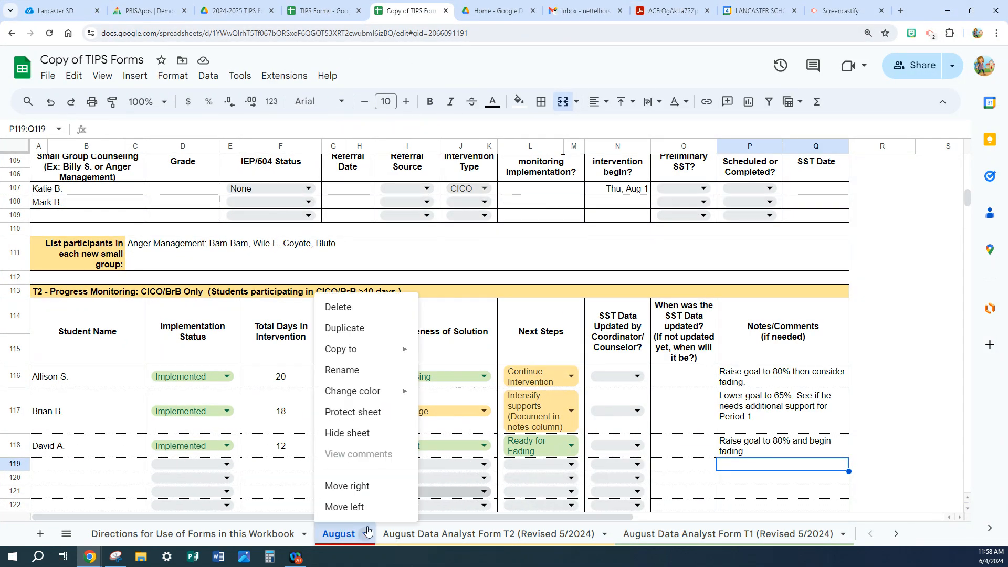
{"action": "left_click", "coordinate": [351, 331]}
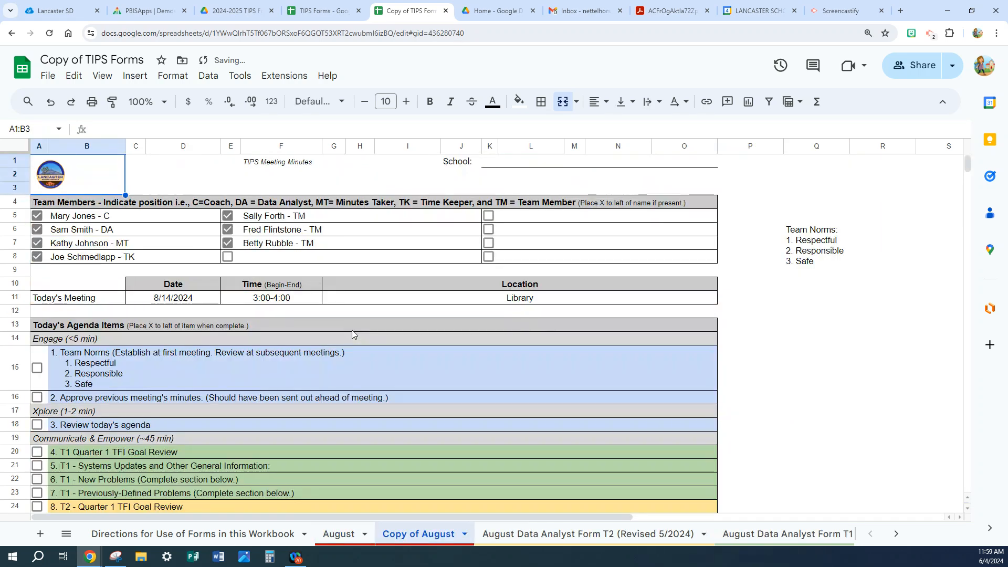
{"action": "double_click", "coordinate": [409, 537]}
{"action": "type", "text": "Se"}
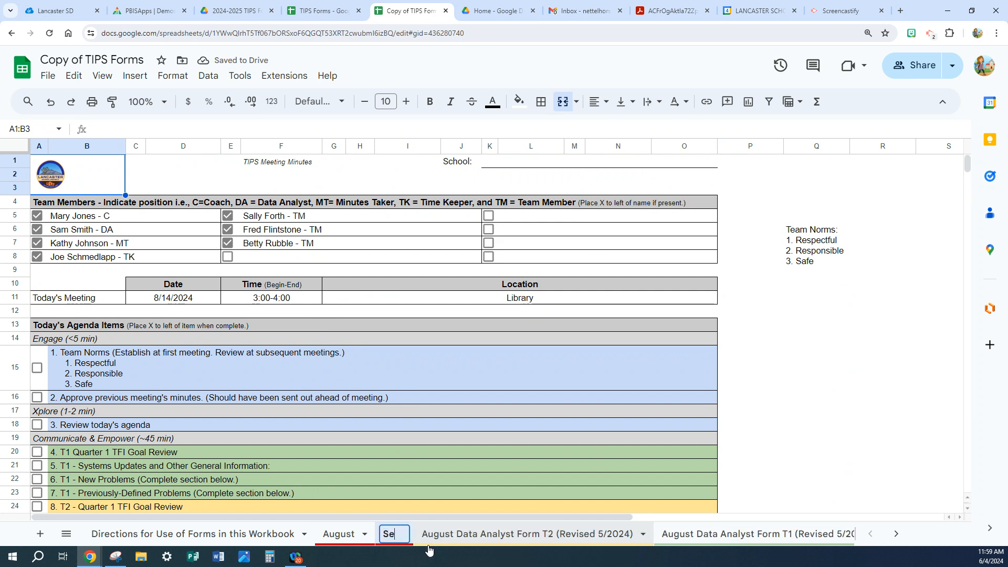
{"action": "type", "text": "ptember"}
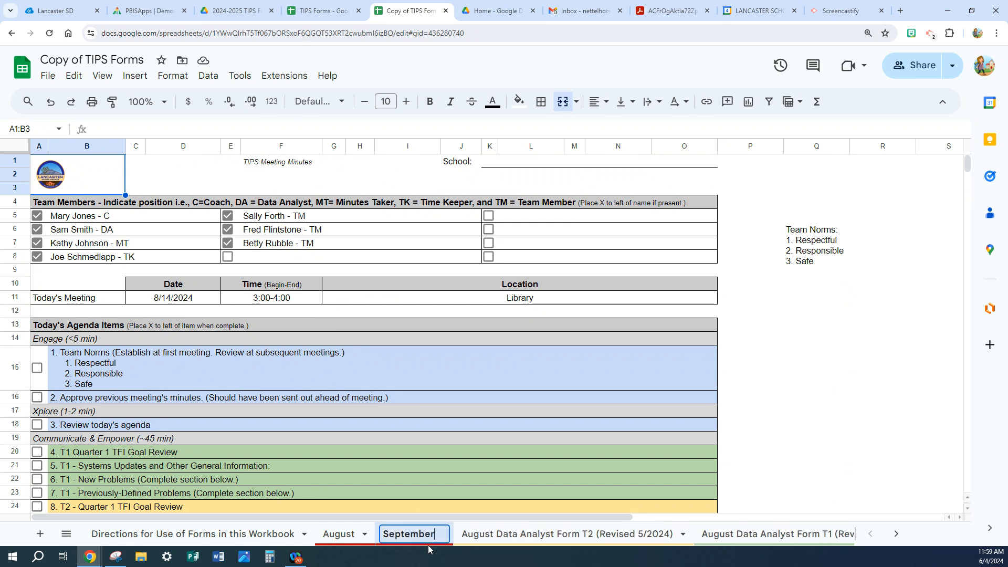
{"action": "key", "text": "Return"}
Enter the third student's name in row 165 of T2 - Fading & Graduation or Program Exit with Intervention Name CICO.
{"action": "scroll", "coordinate": [396, 285], "scroll_direction": "down", "scroll_amount": 15}
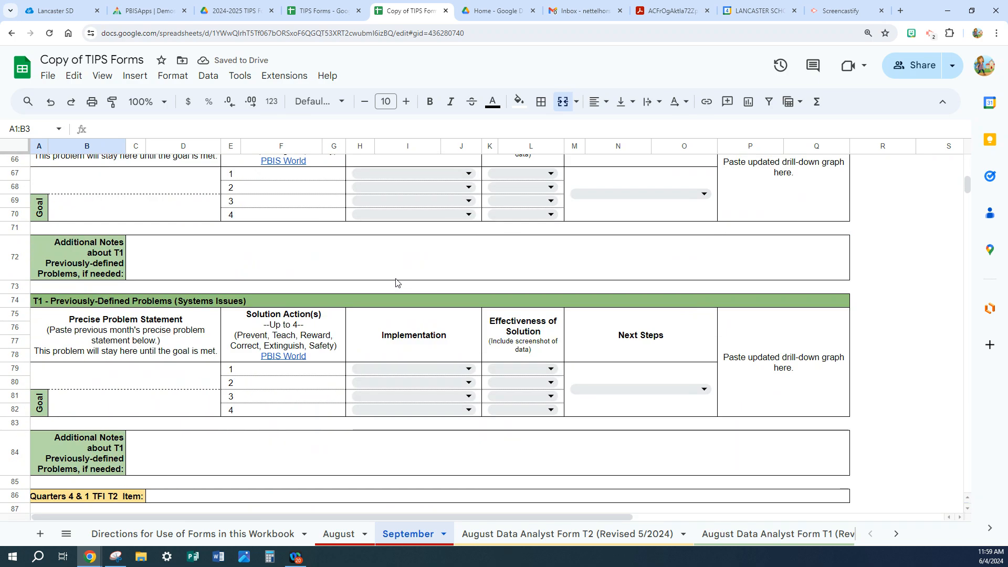
{"action": "scroll", "coordinate": [396, 284], "scroll_direction": "down", "scroll_amount": 12}
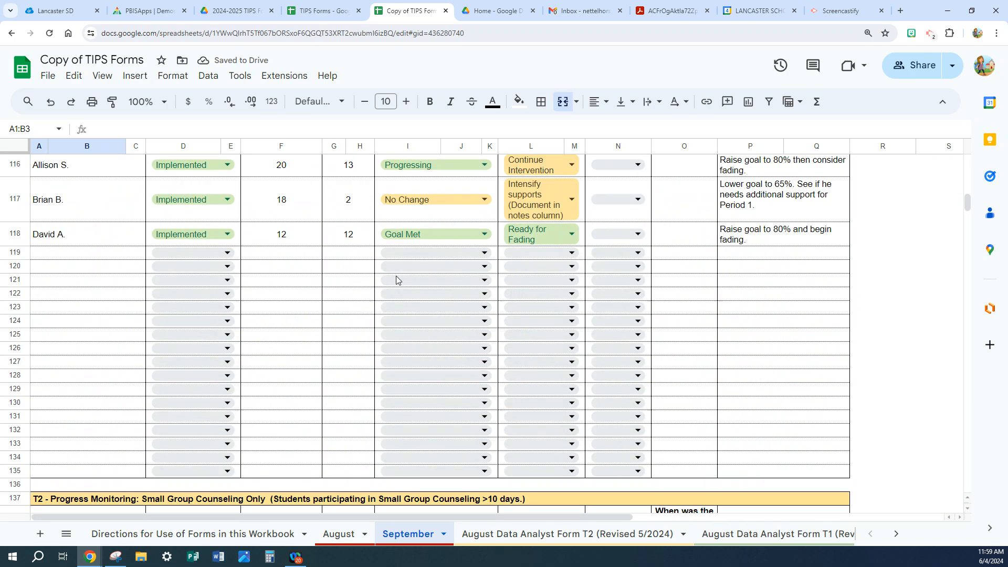
{"action": "scroll", "coordinate": [351, 233], "scroll_direction": "up", "scroll_amount": 2}
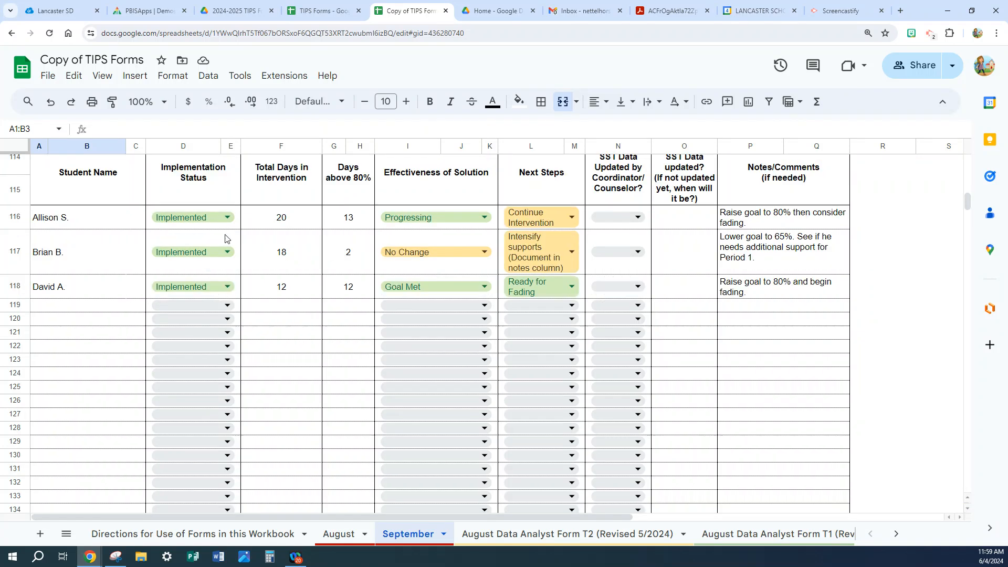
{"action": "scroll", "coordinate": [226, 237], "scroll_direction": "down", "scroll_amount": 10}
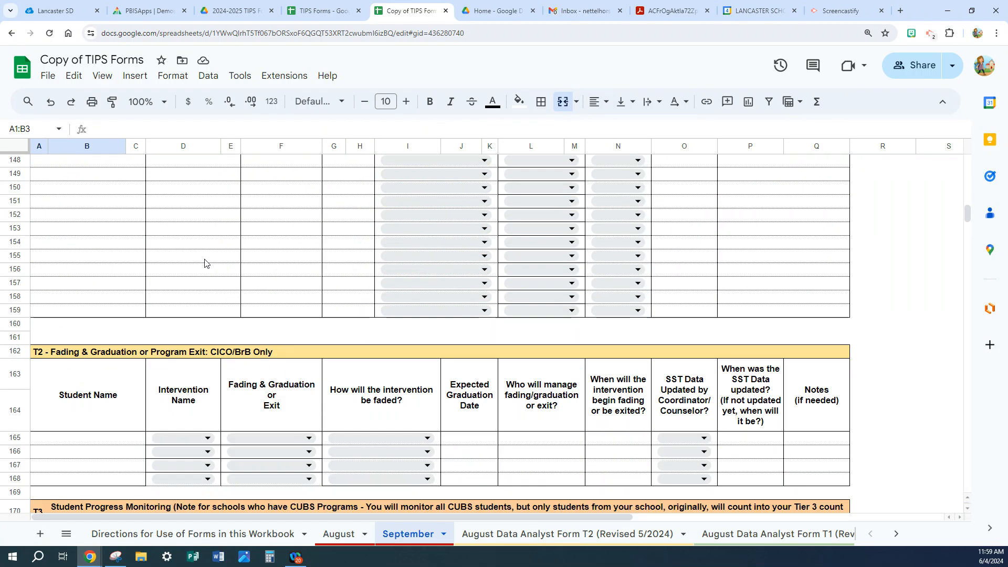
{"action": "left_click", "coordinate": [60, 438]}
{"action": "type", "text": "David A."}
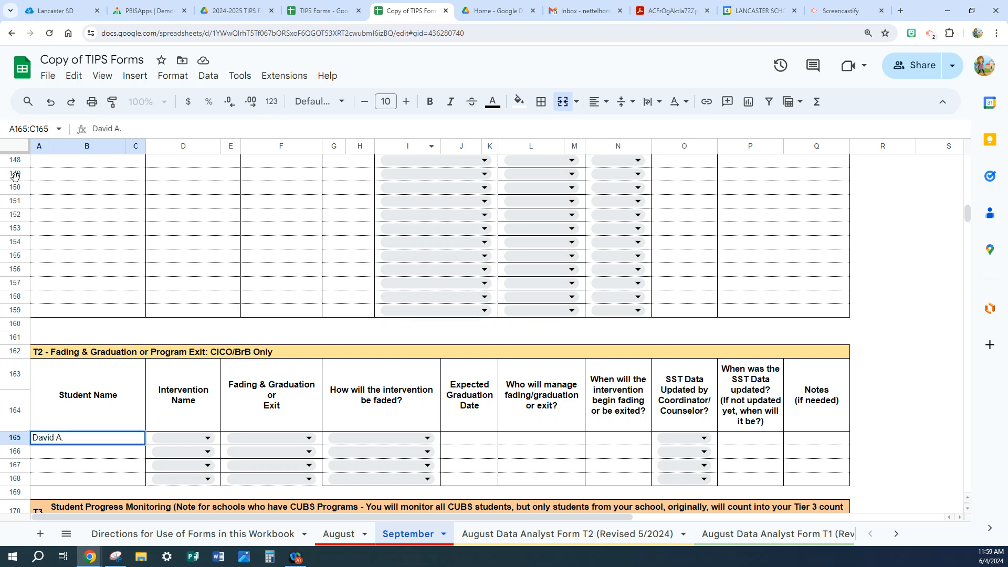
{"action": "left_click", "coordinate": [207, 446]}
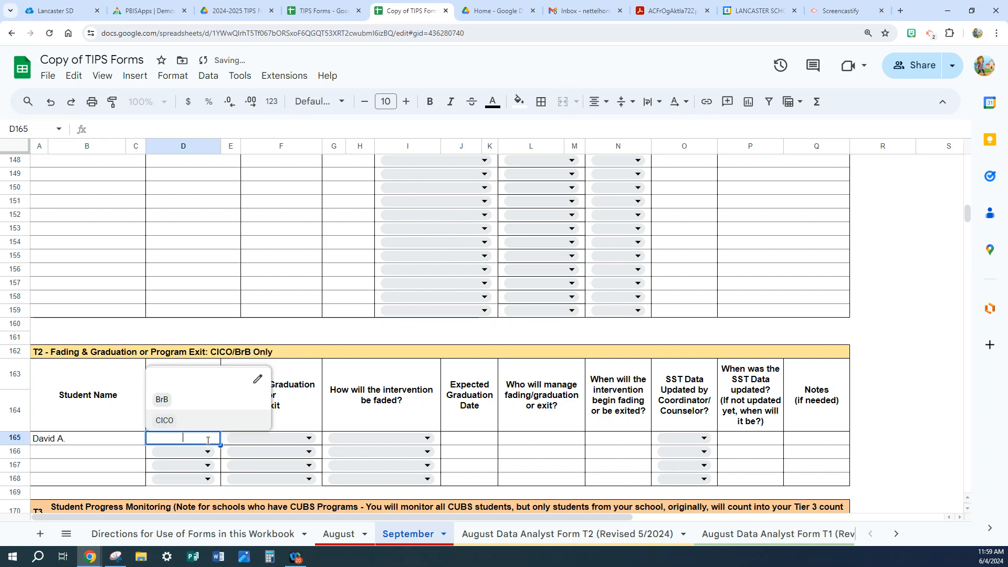
{"action": "left_click", "coordinate": [180, 422]}
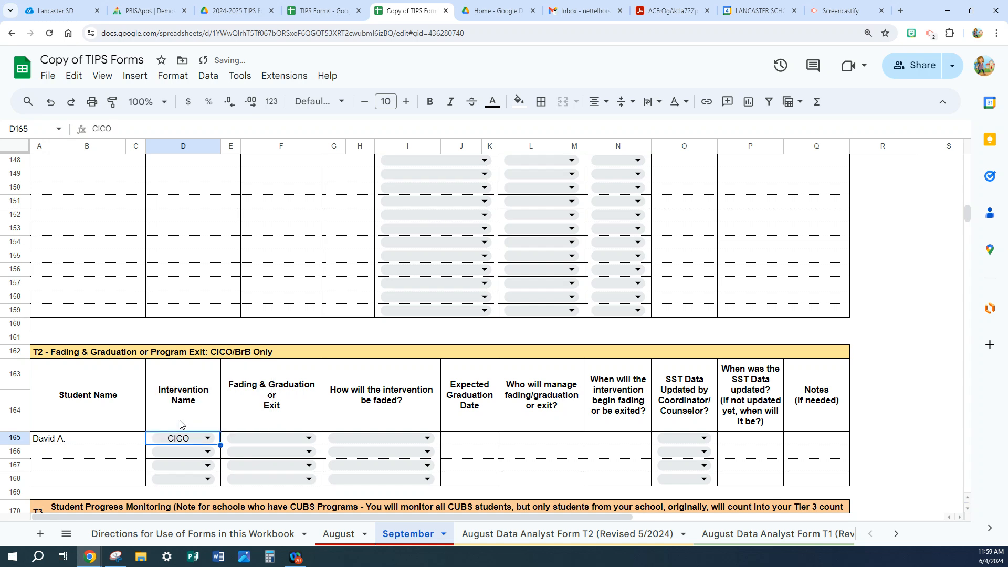
Set row 165 to Fading & Graduation, with the intervention faded by Reduce # of Check-ins During the Day.
{"action": "left_click", "coordinate": [273, 445]}
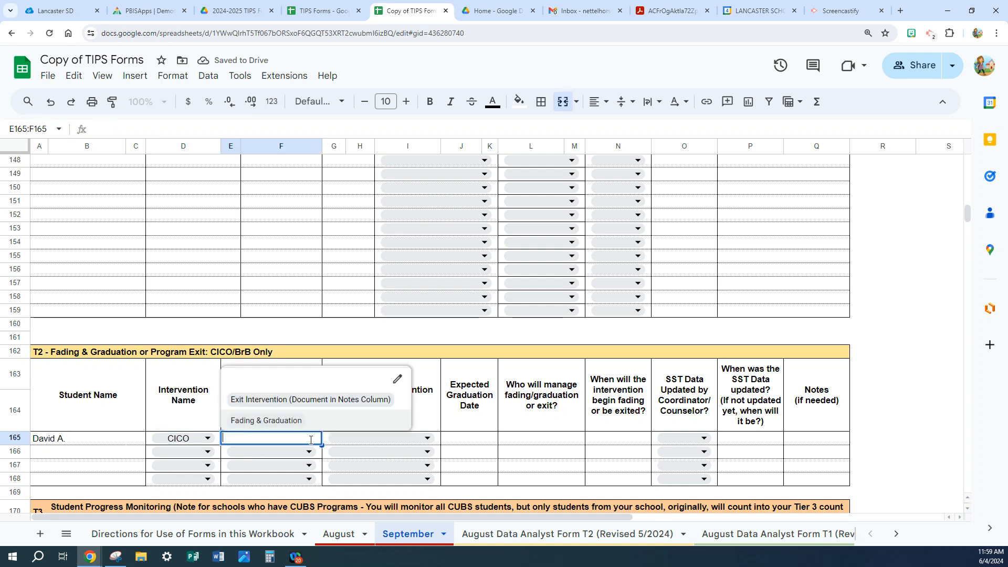
{"action": "left_click", "coordinate": [262, 421]}
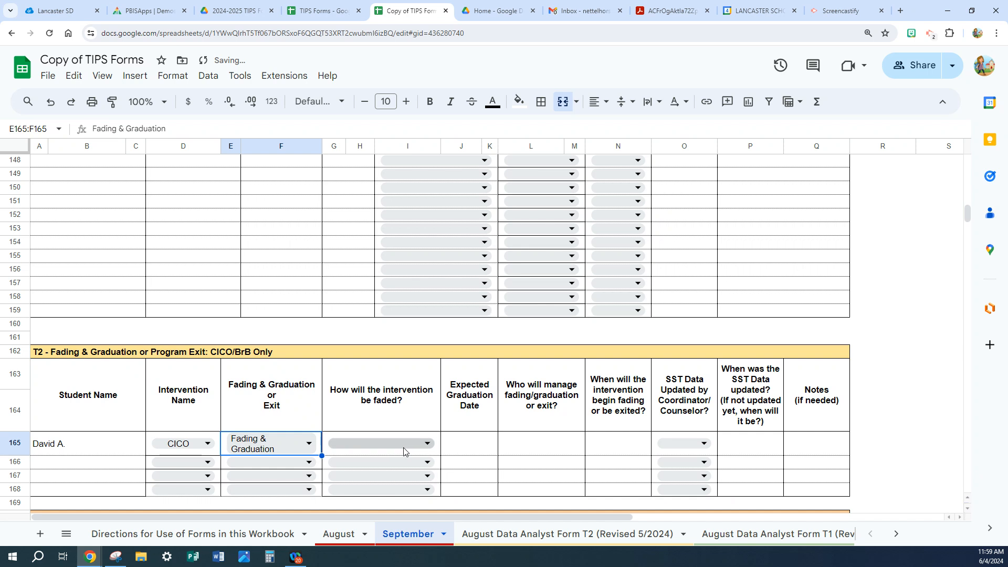
{"action": "left_click", "coordinate": [427, 445]}
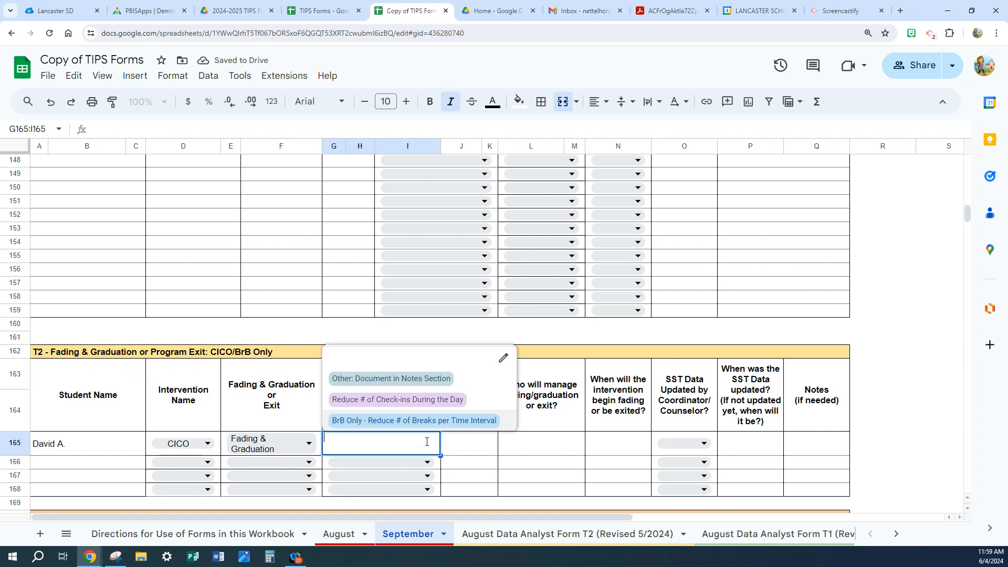
{"action": "left_click", "coordinate": [380, 401]}
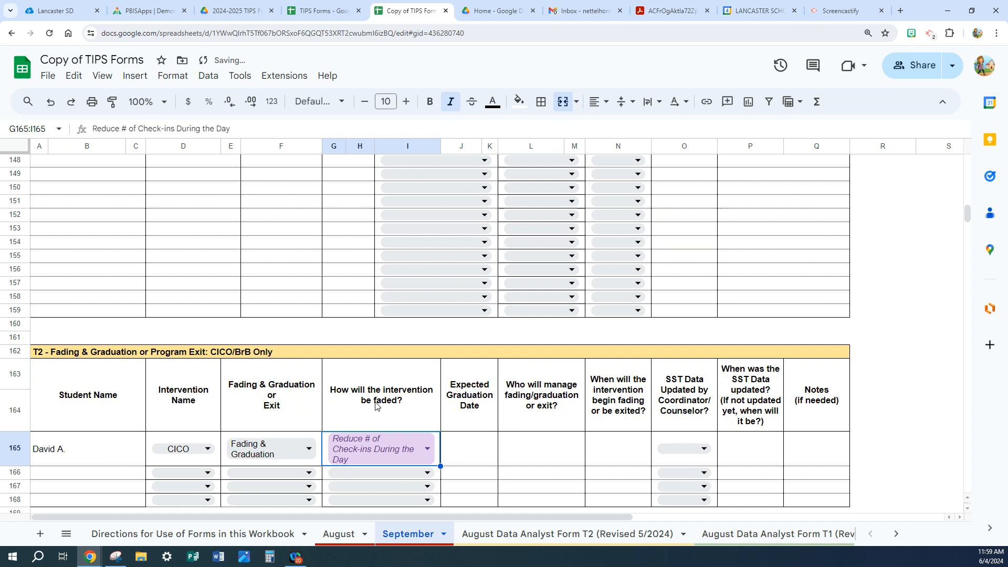
Enter 6/18 as the Expected Graduation Date in row 165.
{"action": "left_click", "coordinate": [460, 457]}
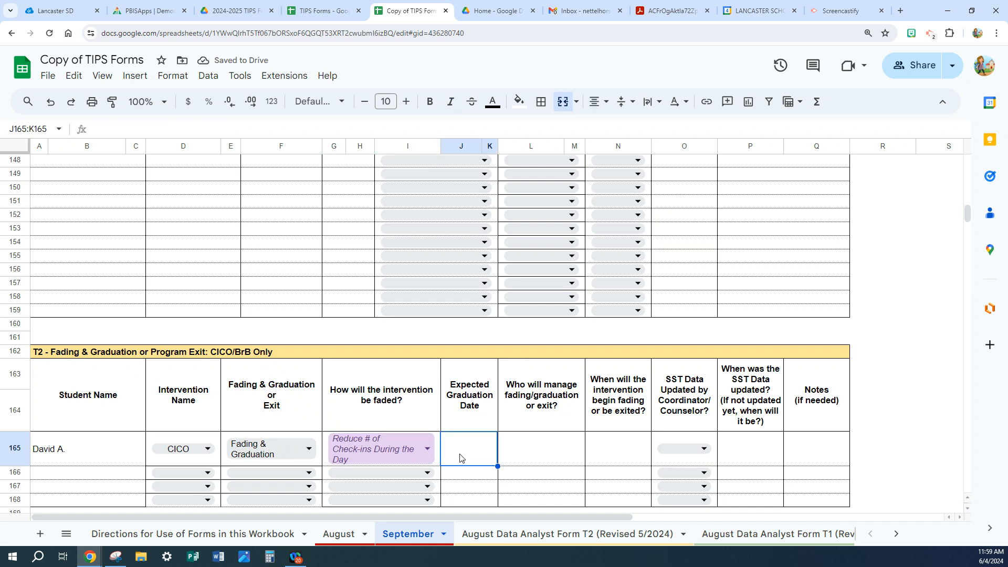
{"action": "type", "text": "6"}
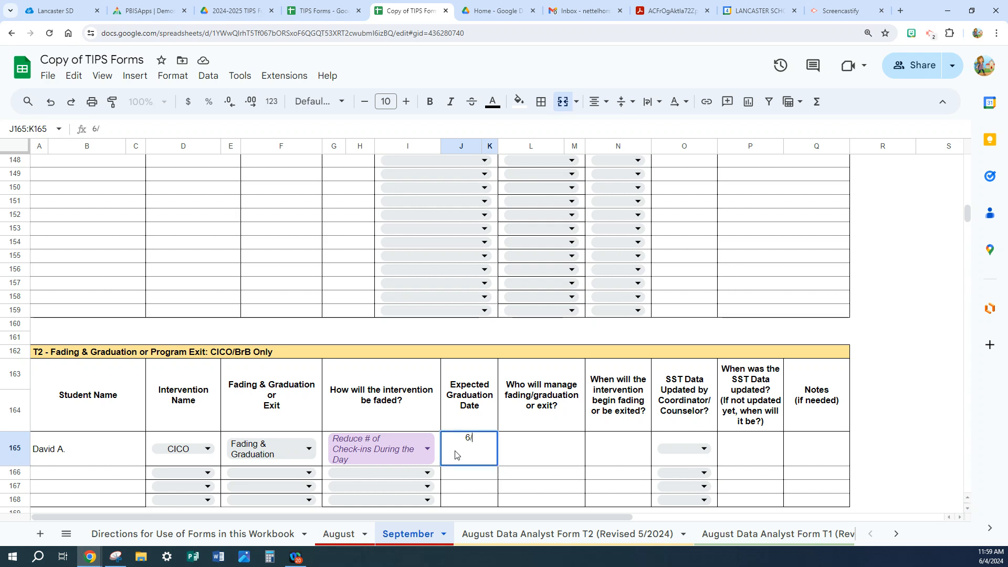
{"action": "type", "text": "/18"}
{"action": "key", "text": "Tab"}
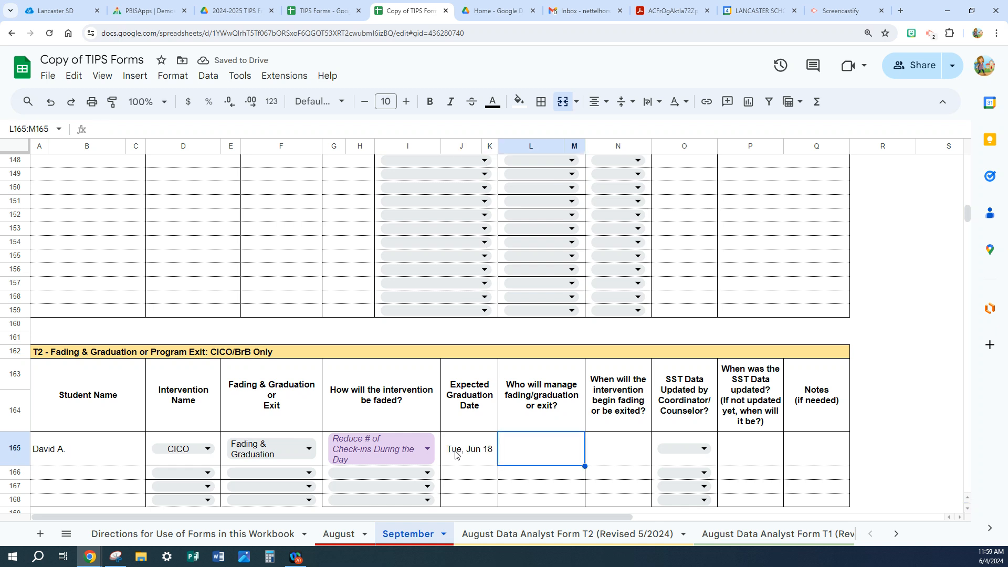
{"action": "left_click", "coordinate": [608, 440]}
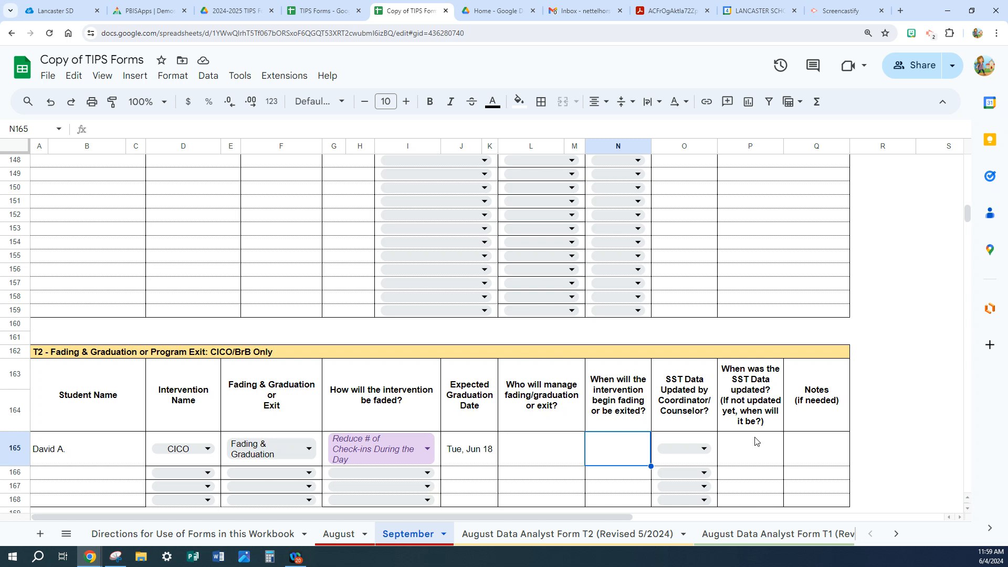
{"action": "left_click", "coordinate": [807, 446]}
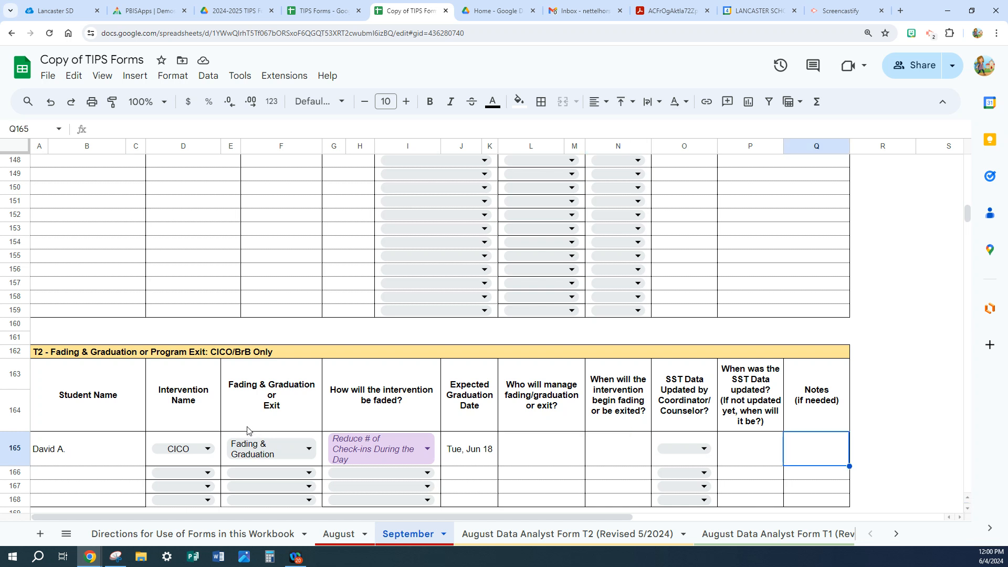
Clear the student name, Total Days in Intervention, Days above 80% and Notes/Comments from row 118 of the September sheet's T2 Progress Monitoring.
{"action": "scroll", "coordinate": [80, 351], "scroll_direction": "up", "scroll_amount": 10}
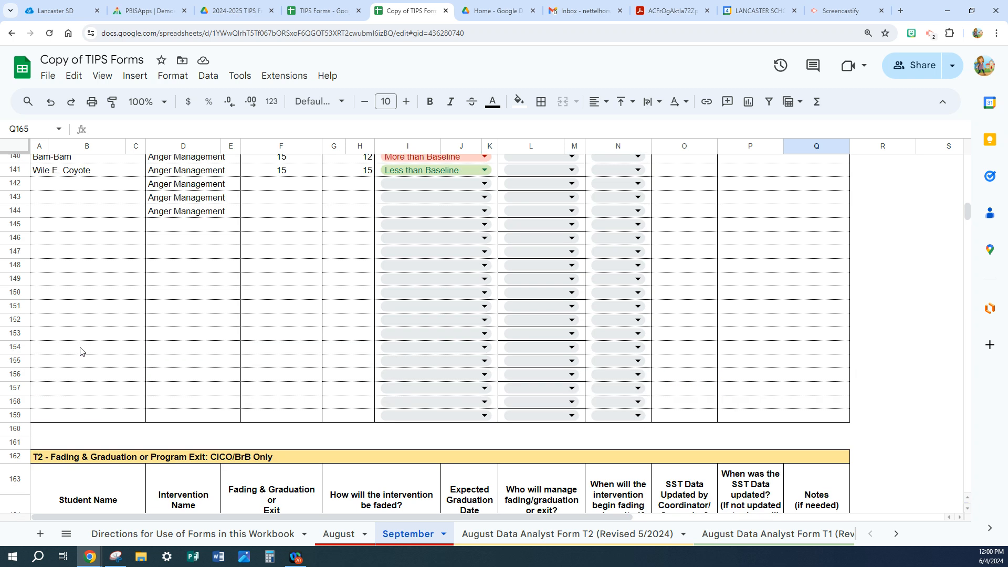
{"action": "scroll", "coordinate": [80, 352], "scroll_direction": "up", "scroll_amount": 2}
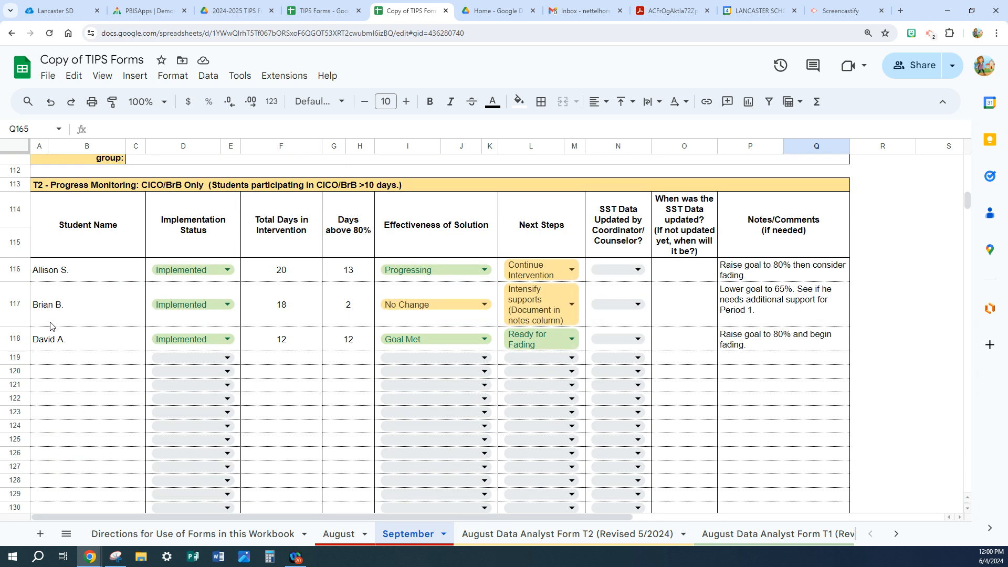
{"action": "left_click_drag", "start_coordinate": [48, 339], "coordinate": [102, 349]}
{"action": "key", "text": "Delete"}
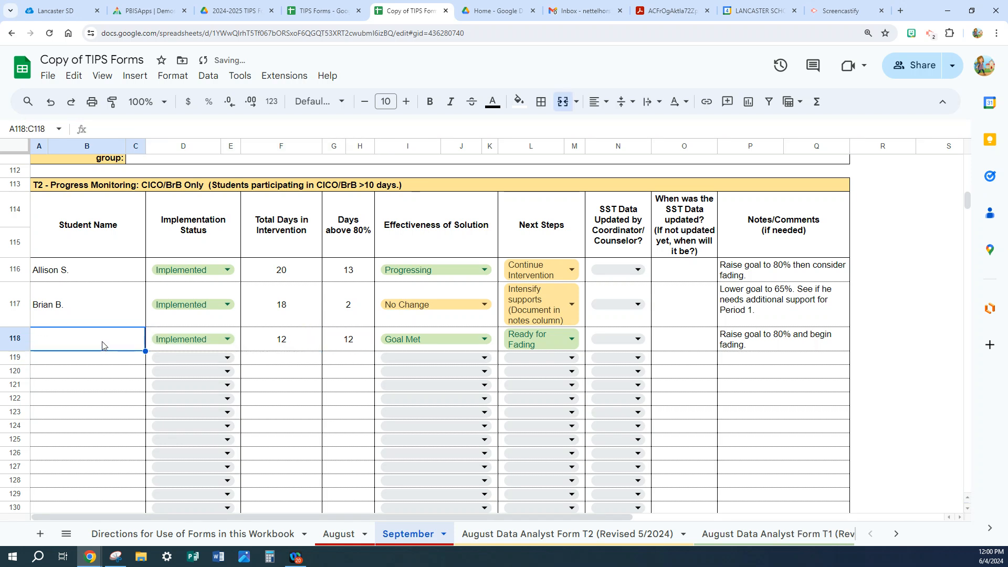
{"action": "left_click", "coordinate": [290, 340]}
{"action": "key", "text": "Delete"}
{"action": "left_click", "coordinate": [353, 344]}
{"action": "key", "text": "Delete"}
{"action": "left_click", "coordinate": [745, 344]}
{"action": "key", "text": "Delete"}
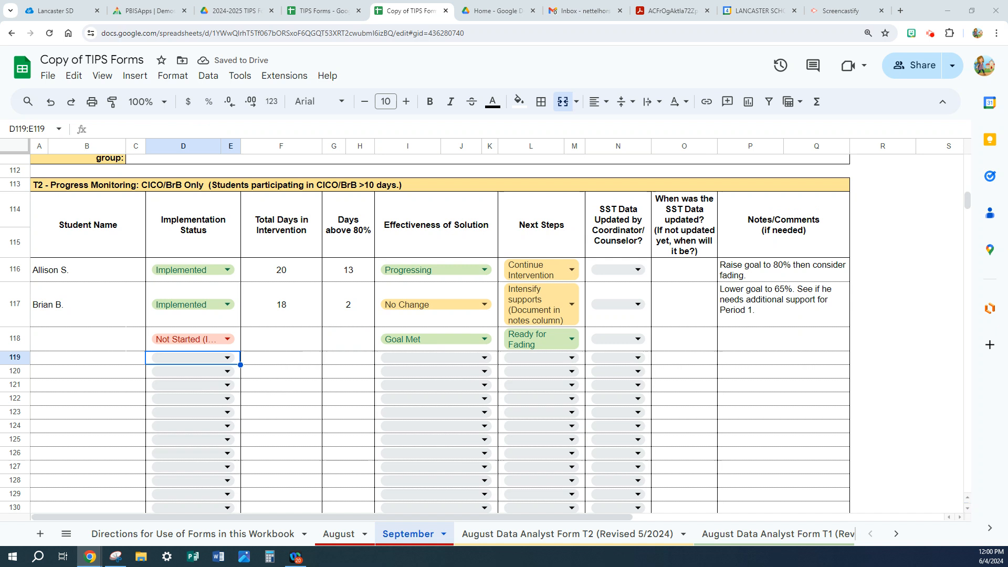
{"action": "double_click", "coordinate": [231, 337]}
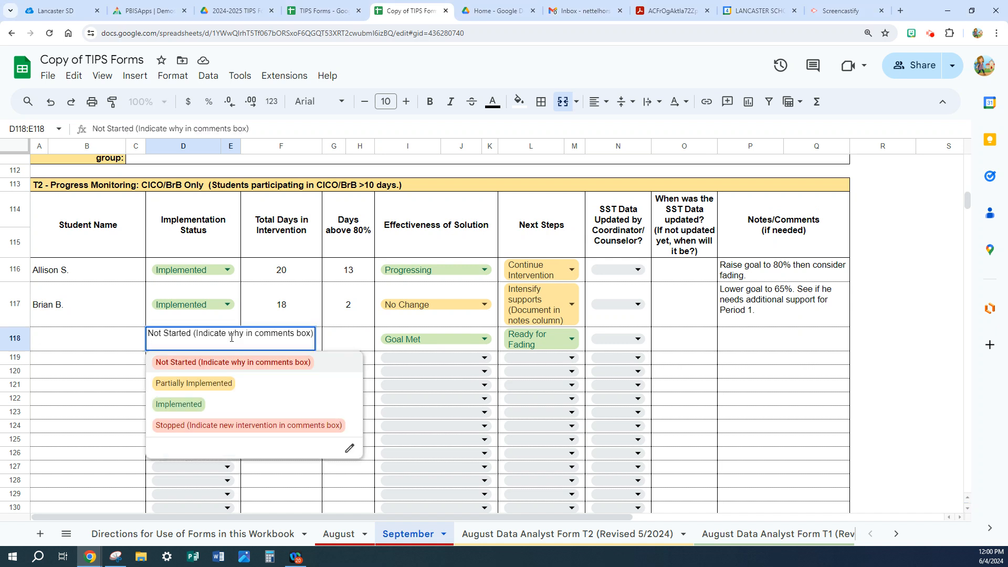
{"action": "double_click", "coordinate": [231, 338]}
{"action": "triple_click", "coordinate": [231, 337]}
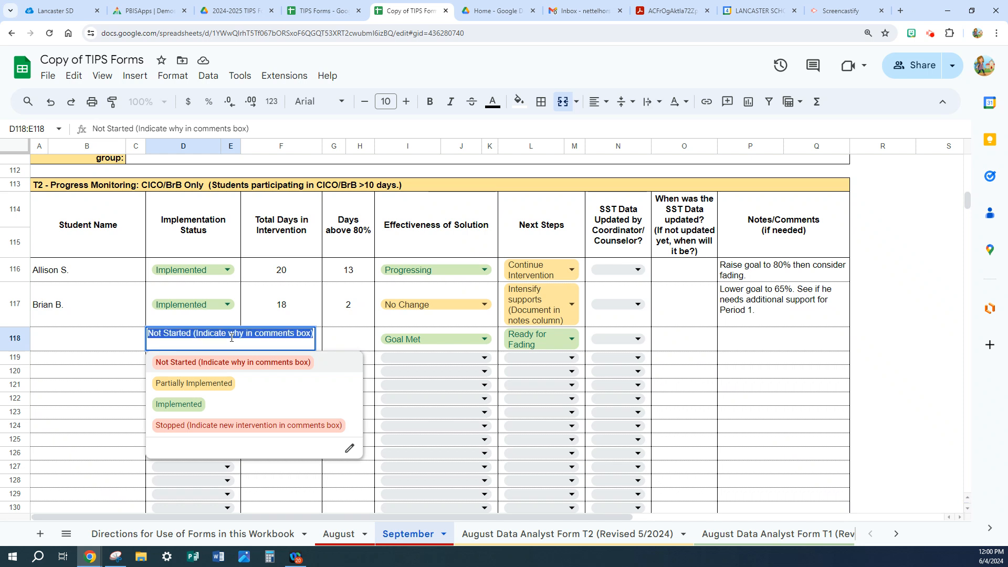
{"action": "key", "text": "BackSpace"}
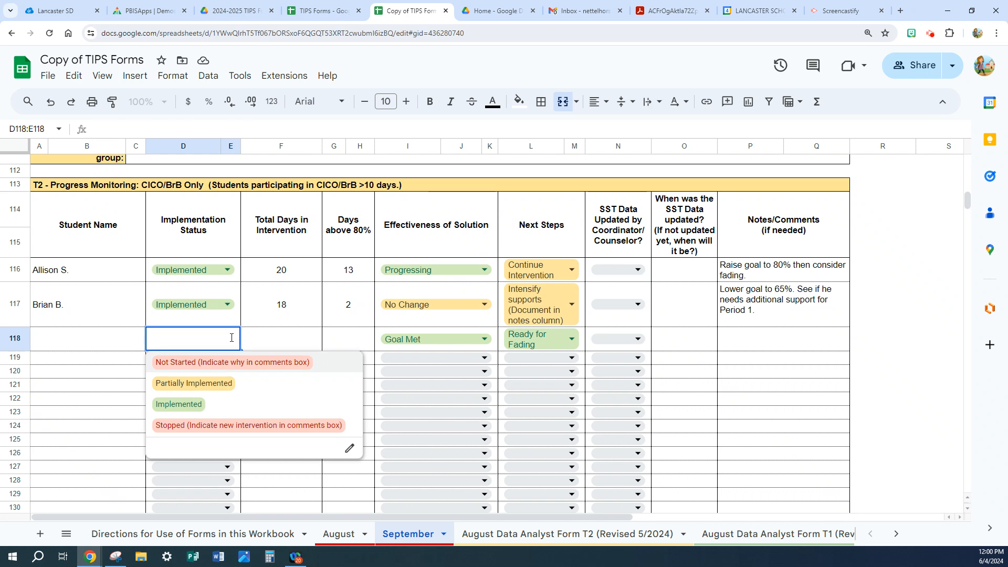
{"action": "left_click", "coordinate": [215, 362]}
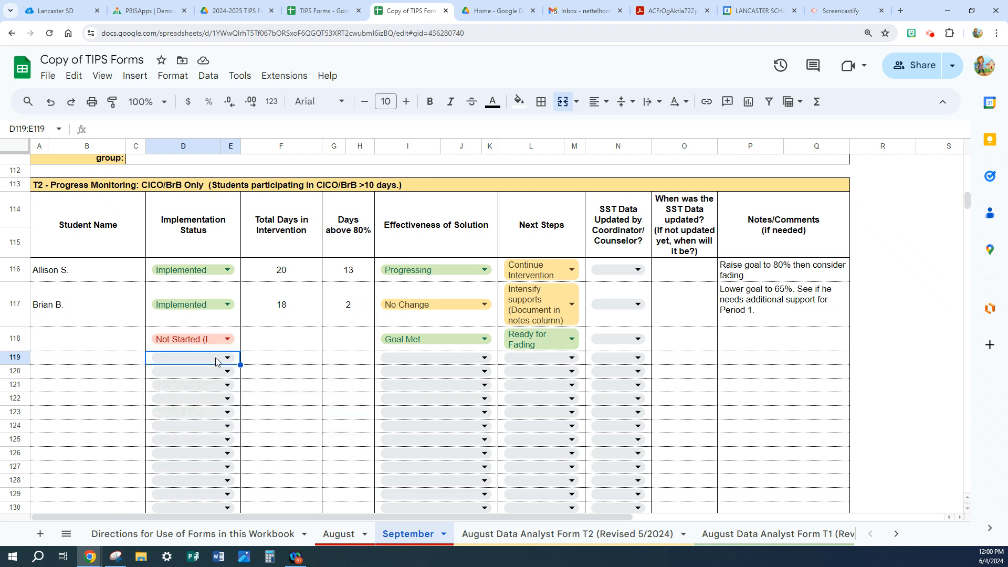
Clear the Implementation Status in row 118.
{"action": "double_click", "coordinate": [229, 338]}
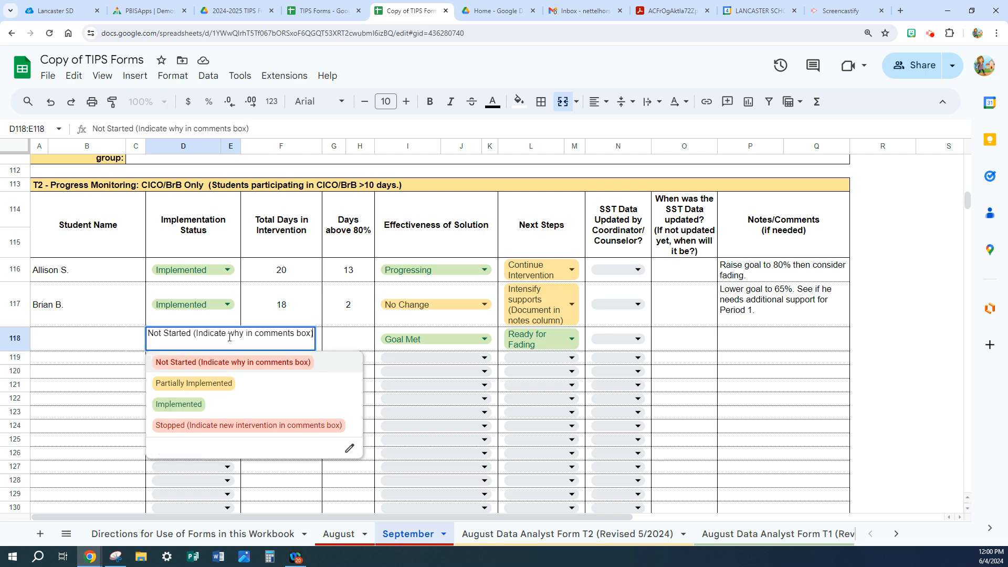
{"action": "triple_click", "coordinate": [229, 337]}
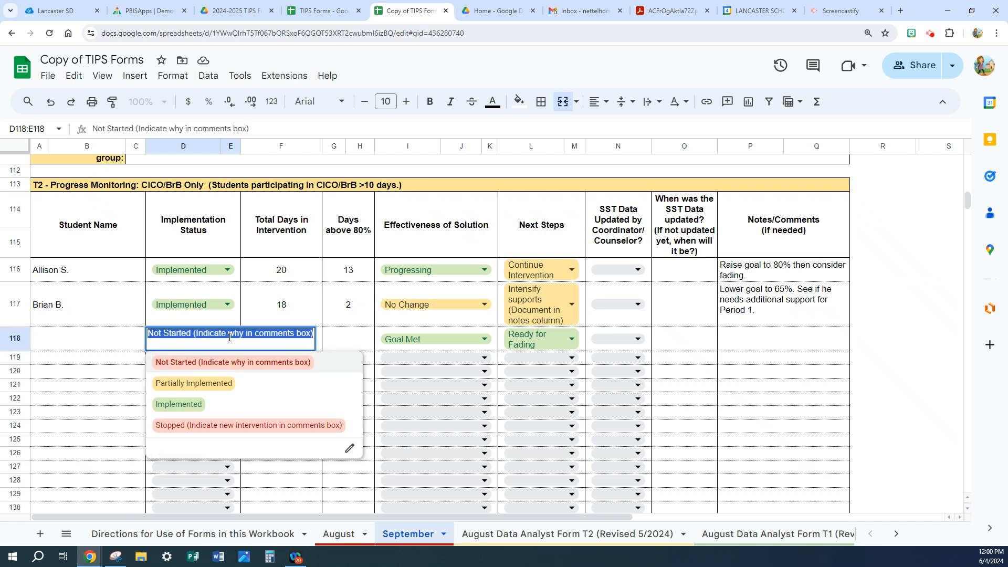
{"action": "key", "text": "BackSpace"}
{"action": "left_click", "coordinate": [270, 336]}
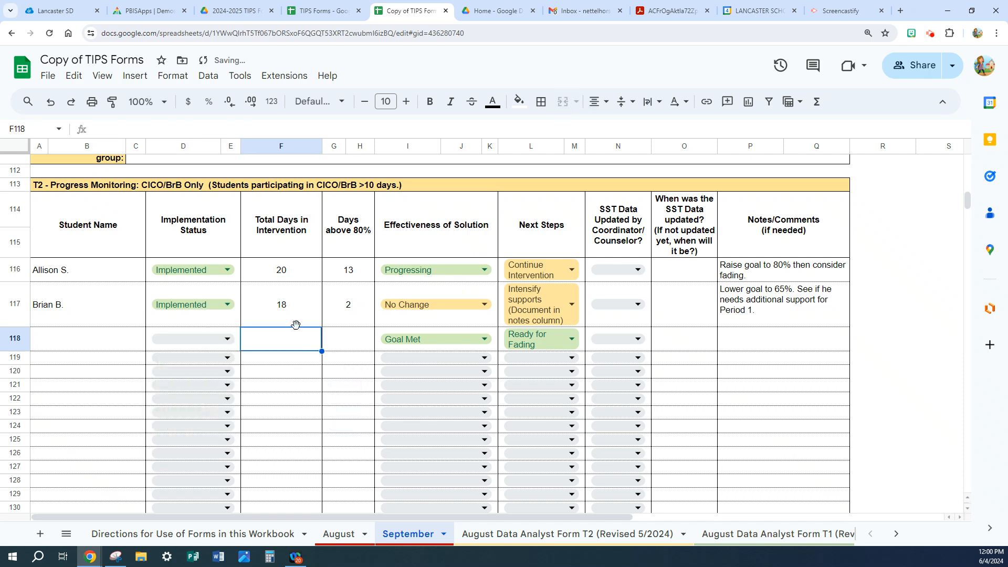
Clear the Effectiveness of Solution and Next Steps selections in row 118.
{"action": "double_click", "coordinate": [485, 343]}
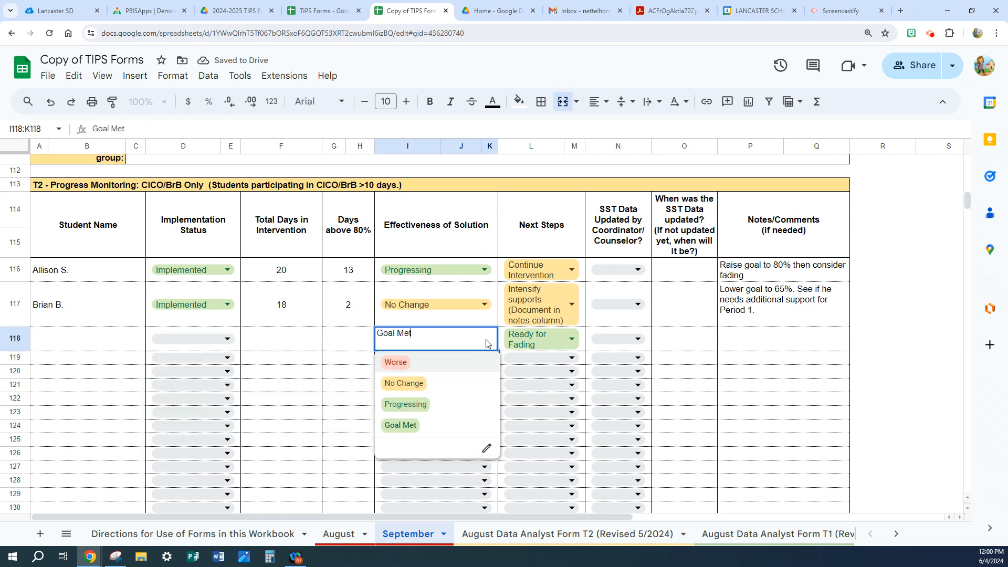
{"action": "left_click_drag", "start_coordinate": [430, 338], "coordinate": [360, 339]}
{"action": "key", "text": "BackSpace"}
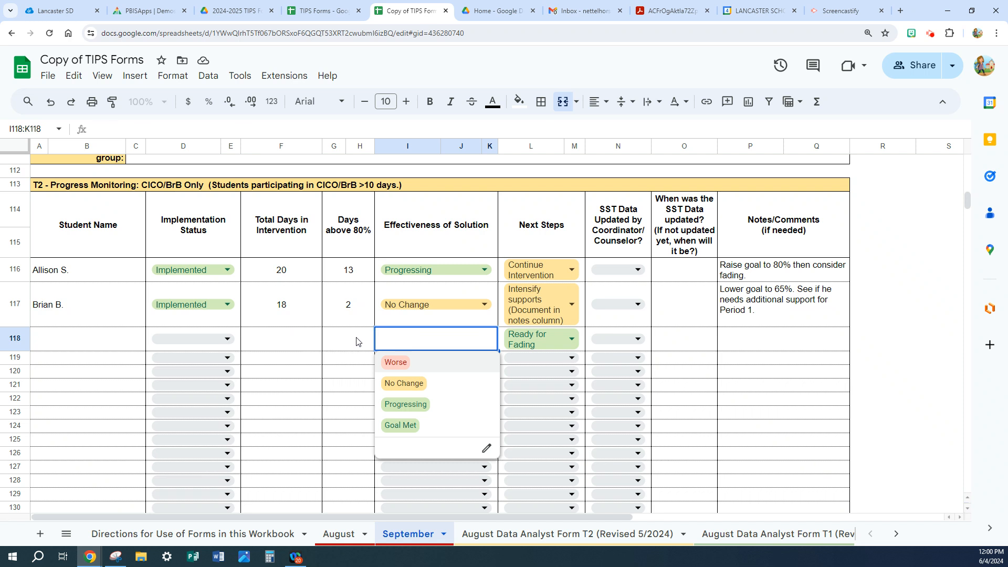
{"action": "left_click", "coordinate": [357, 341]}
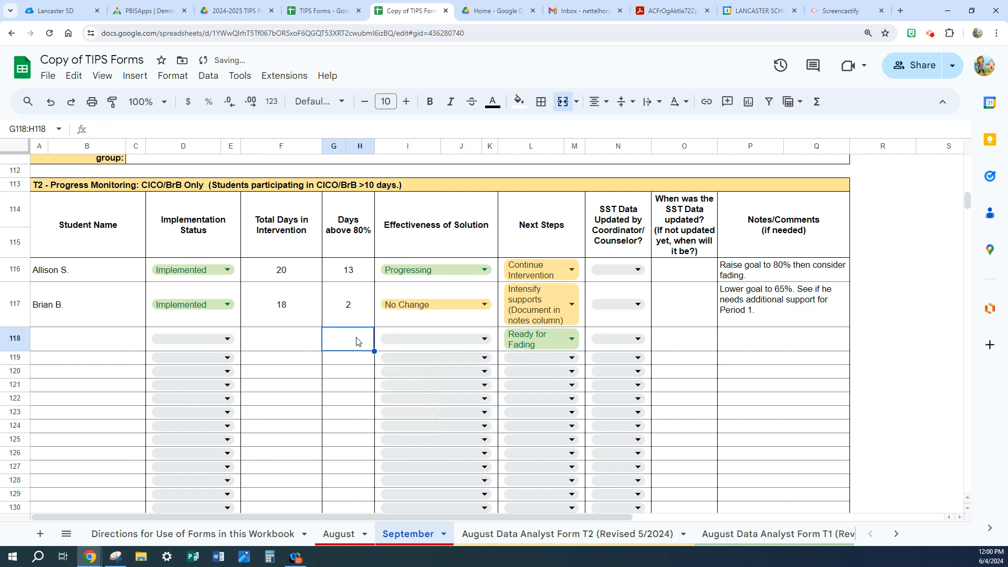
{"action": "left_click", "coordinate": [572, 340]}
{"action": "left_click_drag", "start_coordinate": [569, 336], "coordinate": [500, 337]}
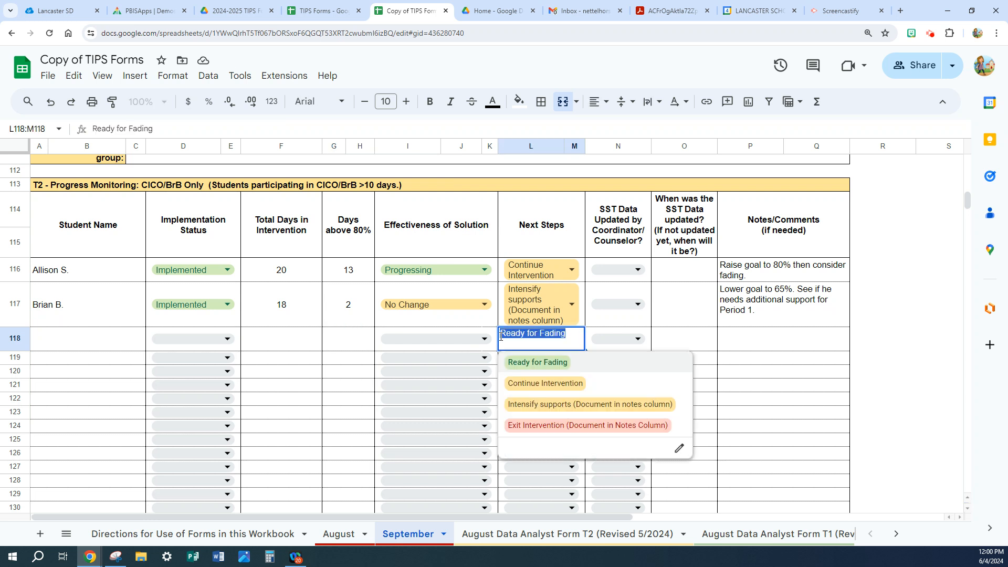
{"action": "key", "text": "BackSpace"}
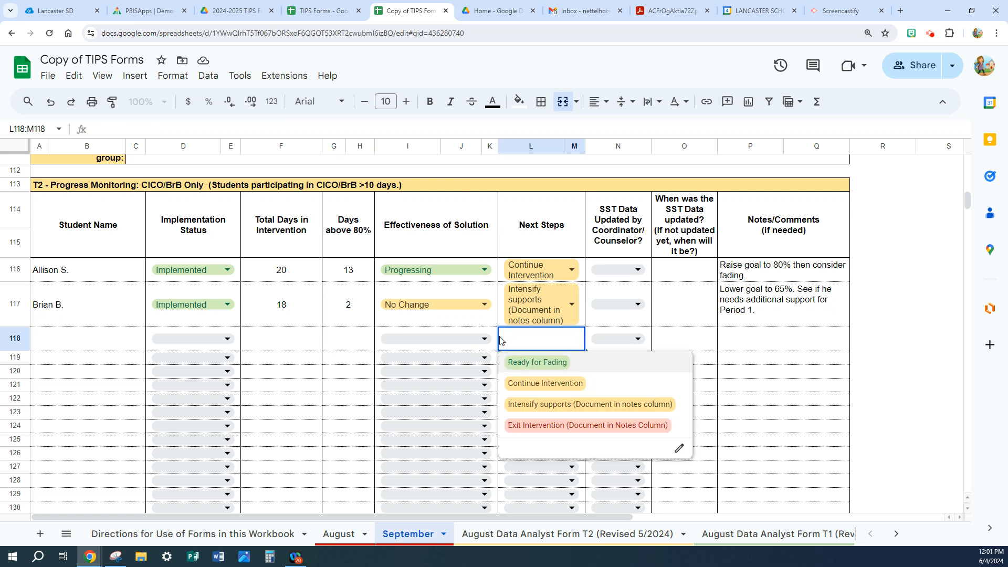
{"action": "left_click", "coordinate": [701, 342]}
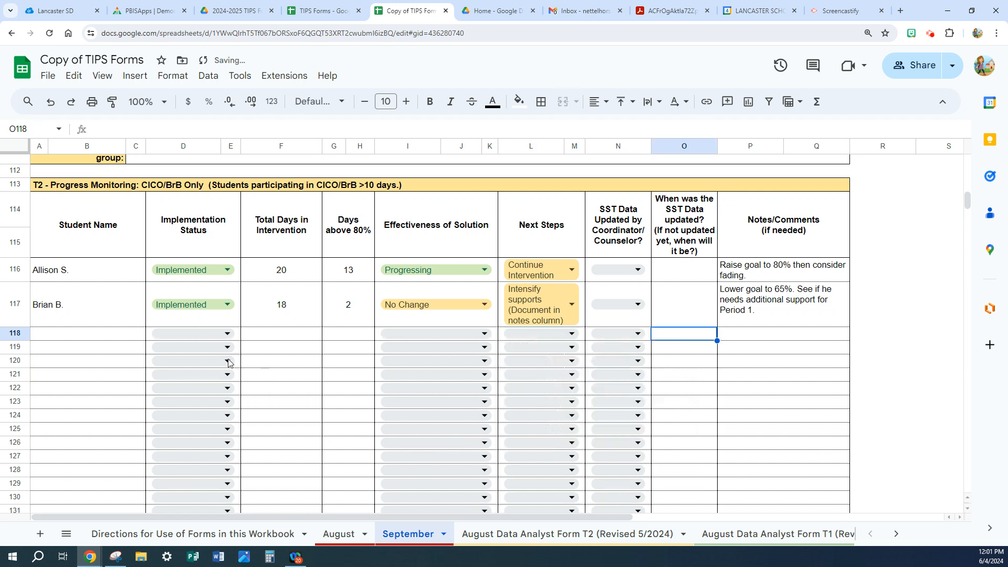